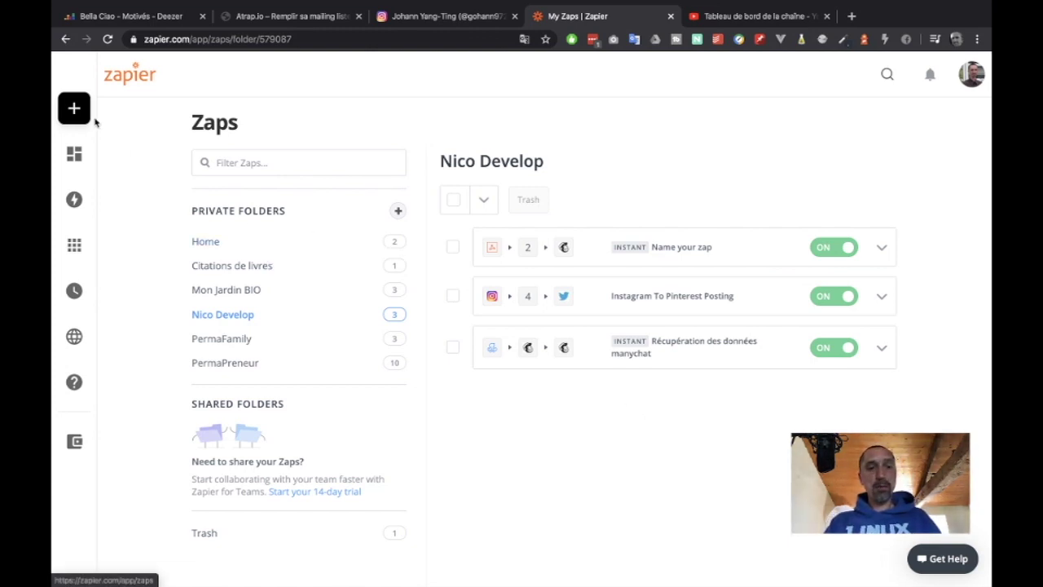
Step: Create a new Zap with YouTube as the trigger app and New Video In Channel as the trigger event
{"action": "mouse_move", "coordinate": [82, 122]}
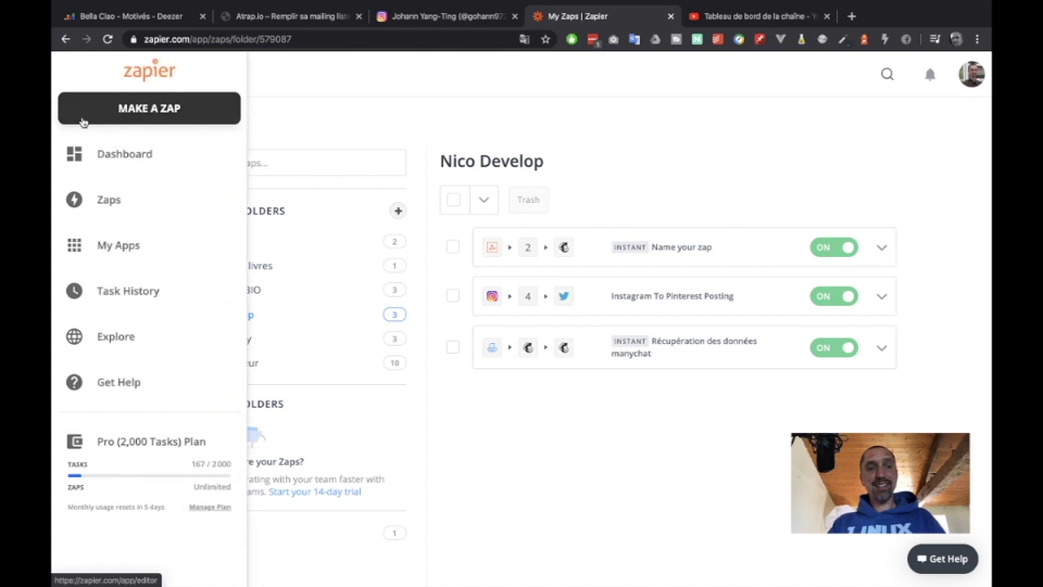
{"action": "left_click", "coordinate": [135, 110]}
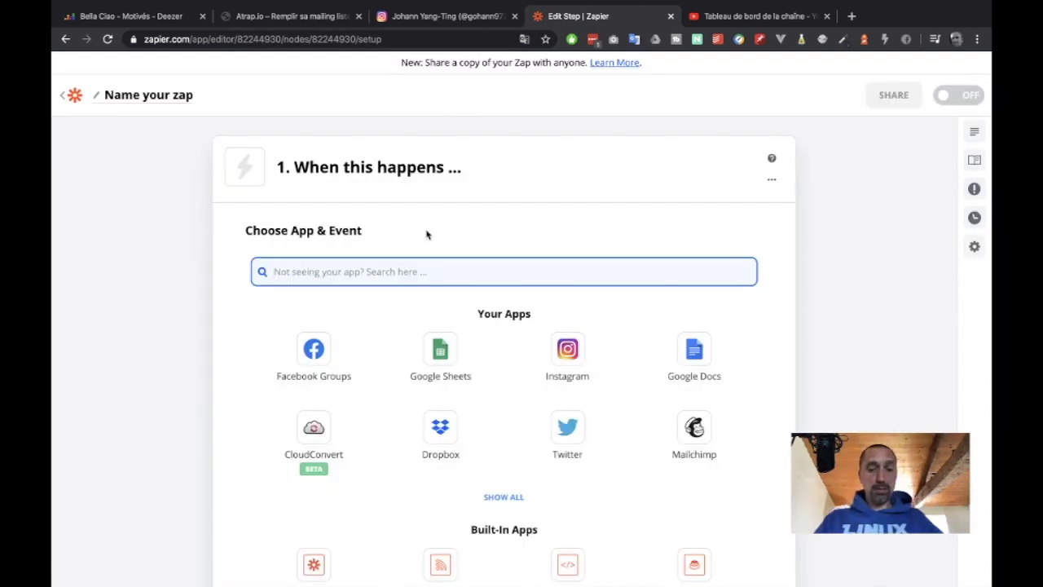
{"action": "type", "text": "yout"}
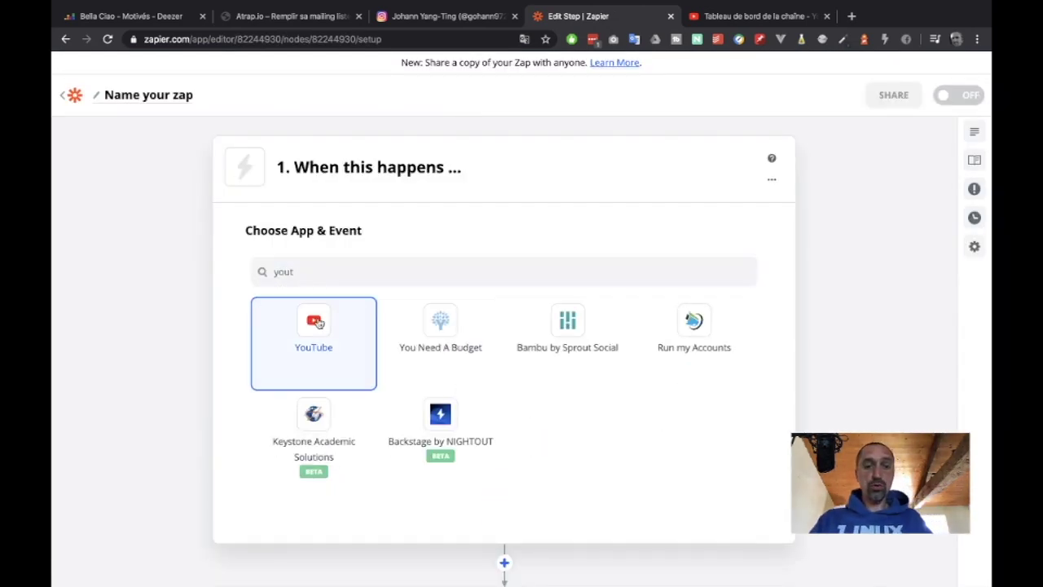
{"action": "left_click", "coordinate": [316, 326]}
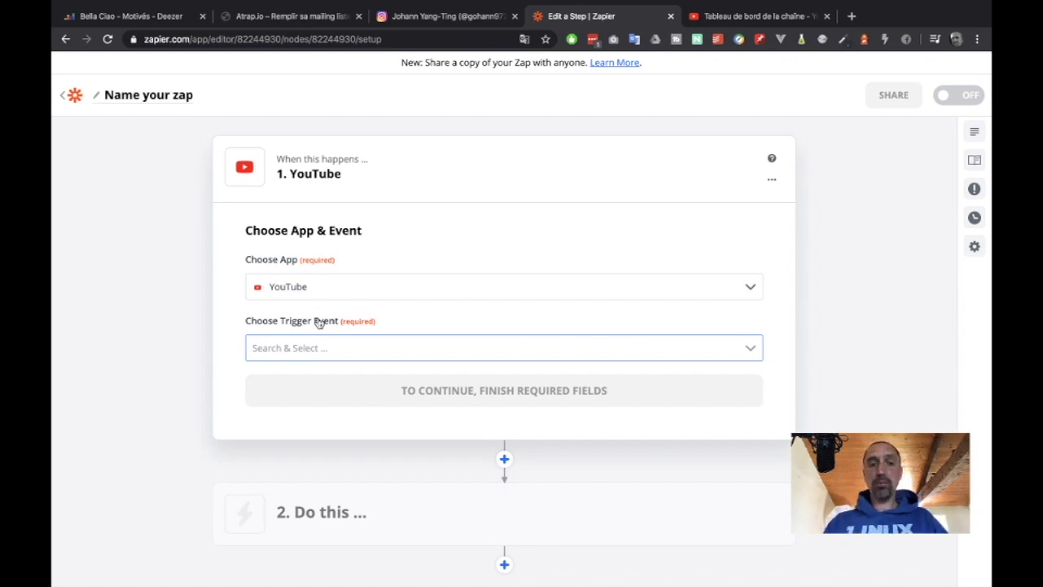
{"action": "left_click", "coordinate": [305, 351]}
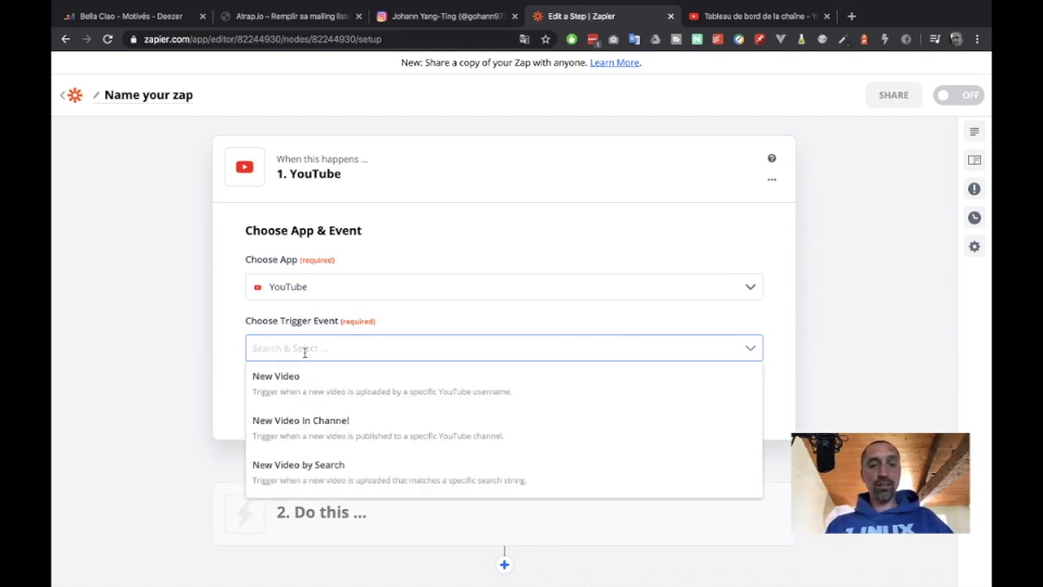
{"action": "left_click", "coordinate": [366, 425]}
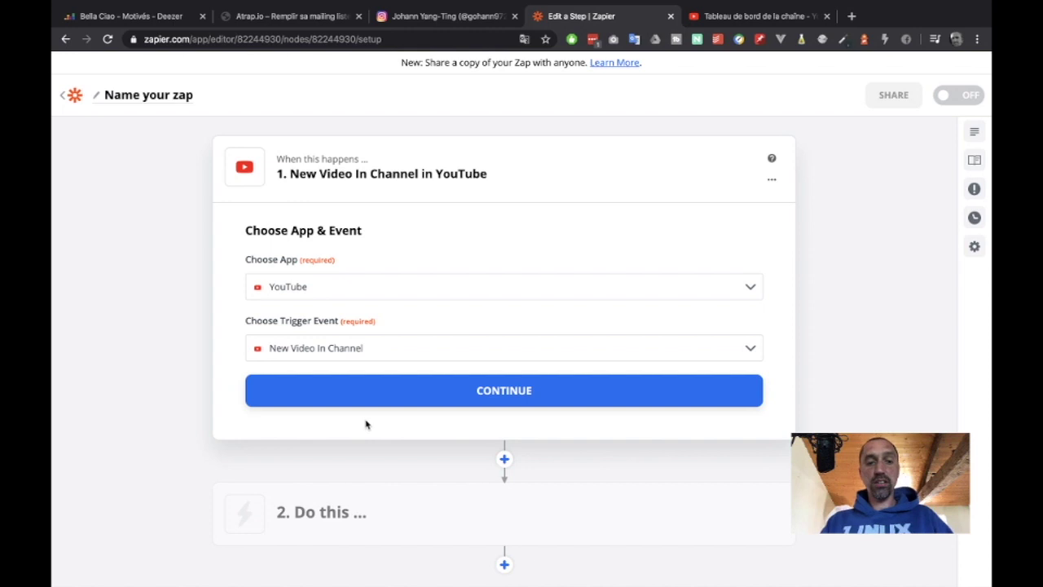
{"action": "left_click", "coordinate": [489, 393]}
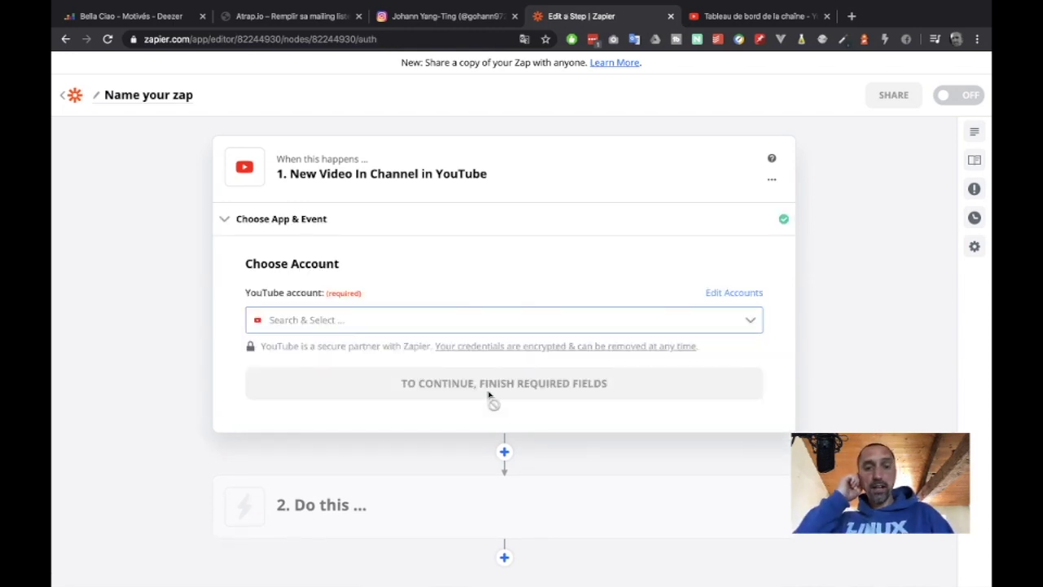
Step: Connect a new YouTube account to the trigger by authorizing Zapier on the Nico Develop Google account
{"action": "left_click", "coordinate": [626, 313]}
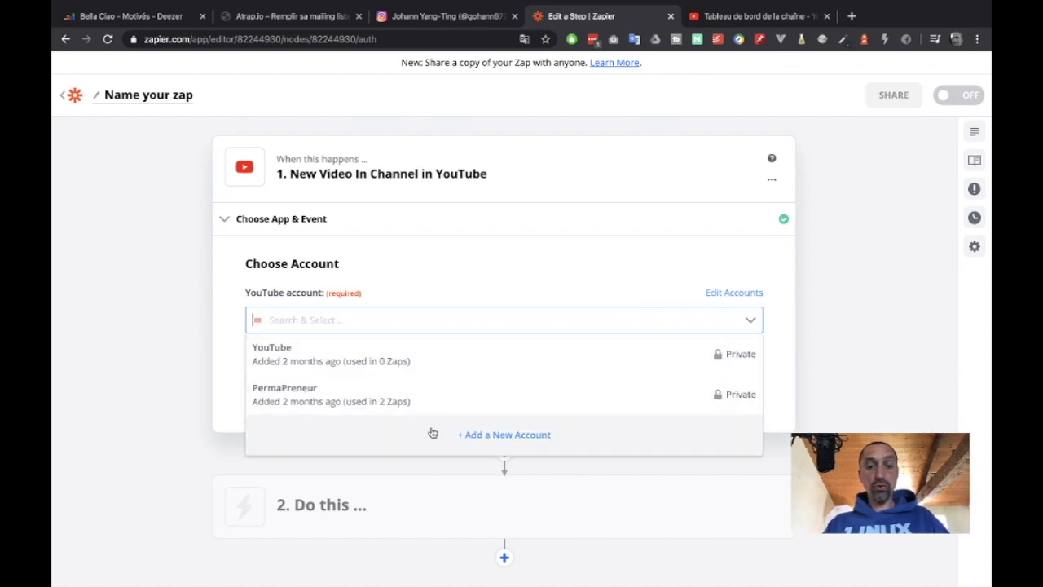
{"action": "left_click", "coordinate": [498, 438]}
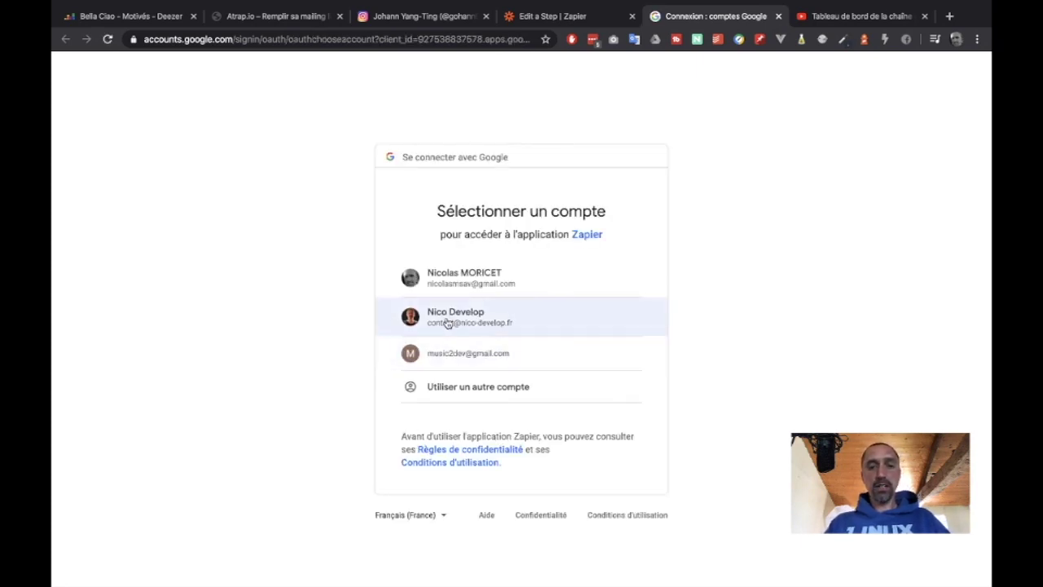
{"action": "left_click", "coordinate": [447, 323]}
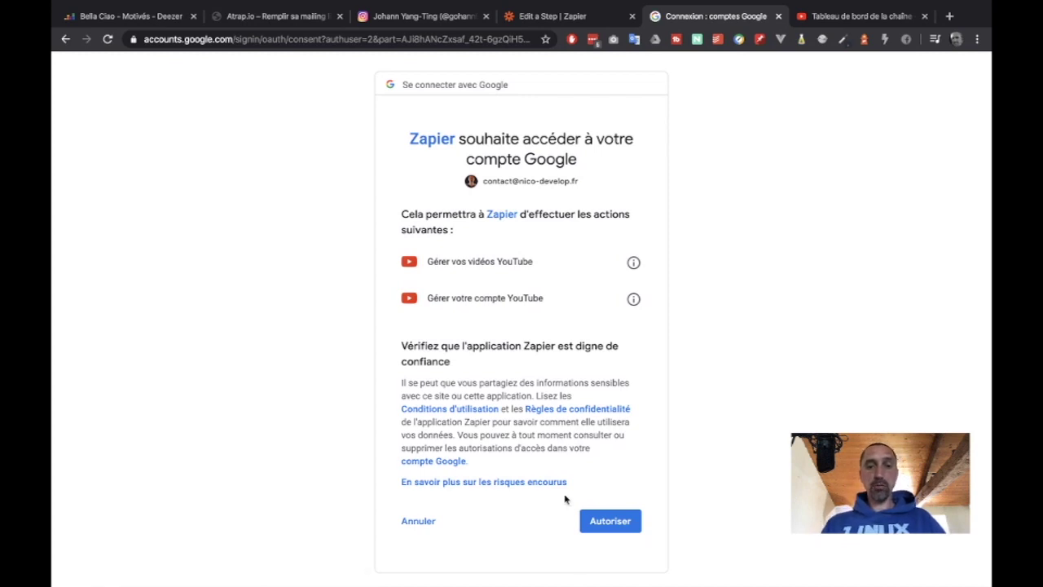
{"action": "left_click", "coordinate": [619, 520]}
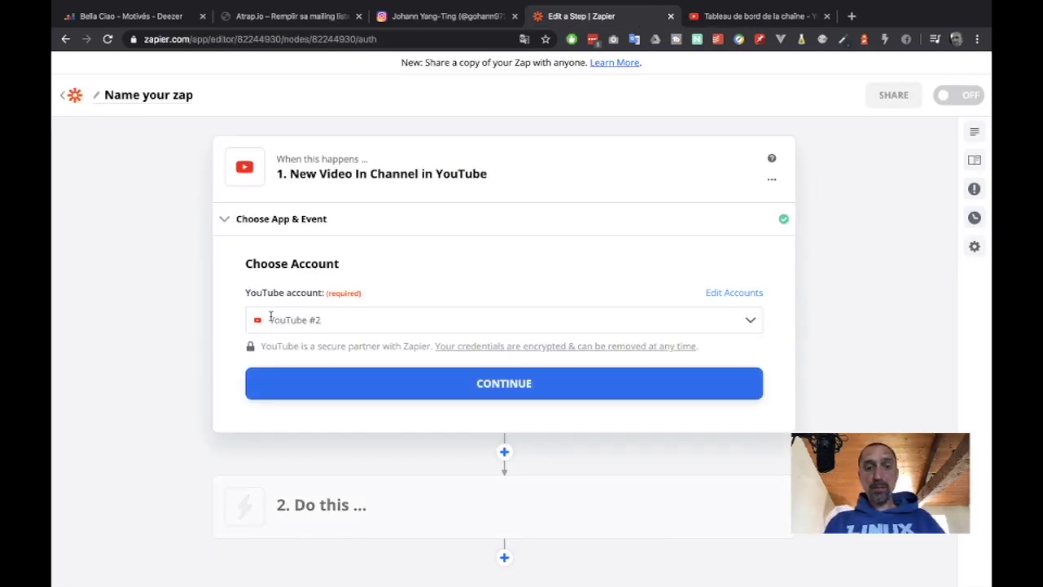
Step: Rename the newly added YouTube connection as Nico Develop in the account connections and return to the Zap editor
{"action": "left_click", "coordinate": [317, 320]}
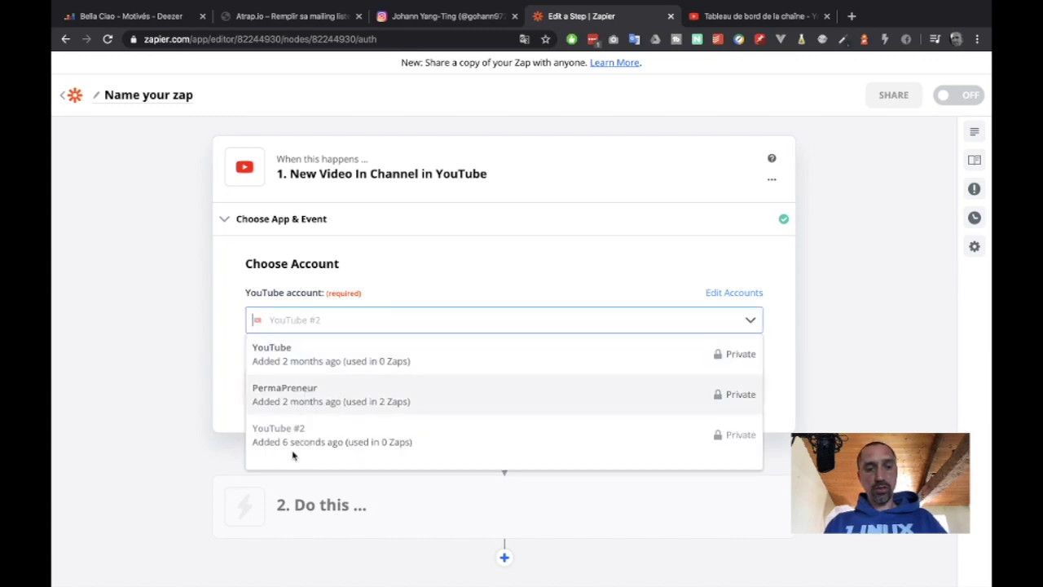
{"action": "left_click", "coordinate": [739, 295]}
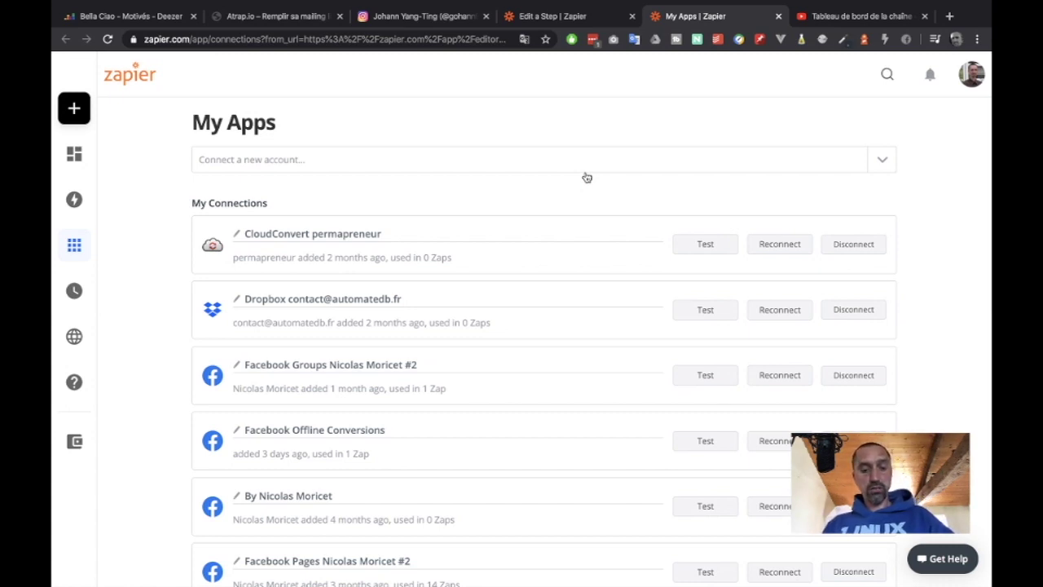
{"action": "key", "text": "ctrl+f"}
{"action": "type", "text": "Youtu"}
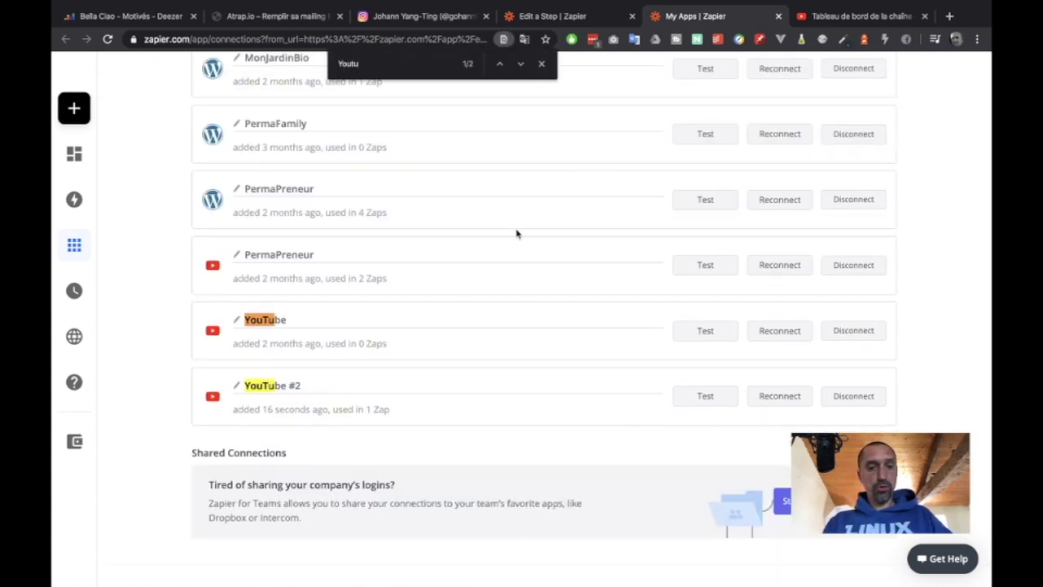
{"action": "left_click", "coordinate": [270, 387]}
{"action": "type", "text": "N"}
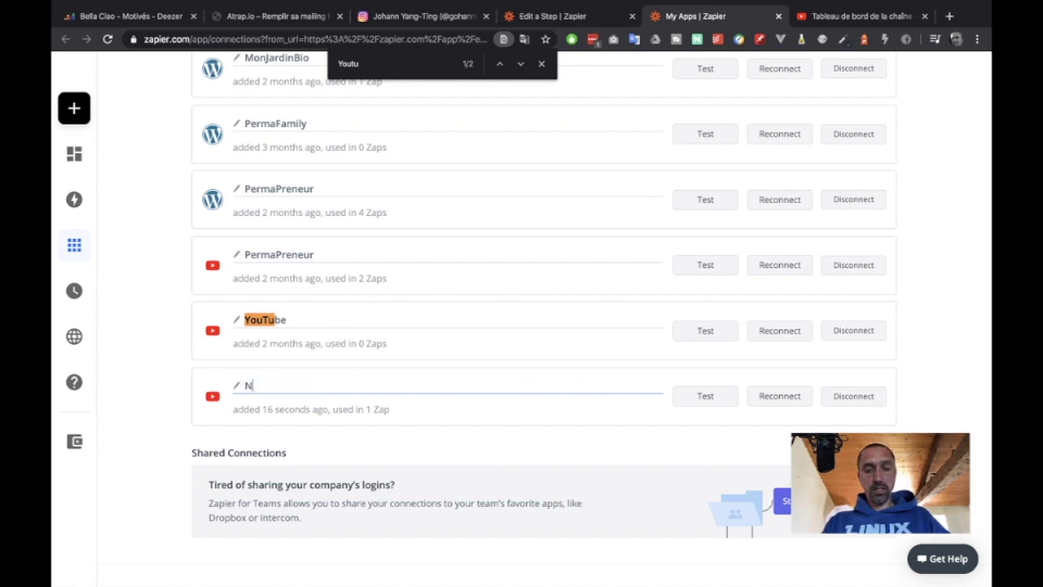
{"action": "type", "text": "ico Develop"}
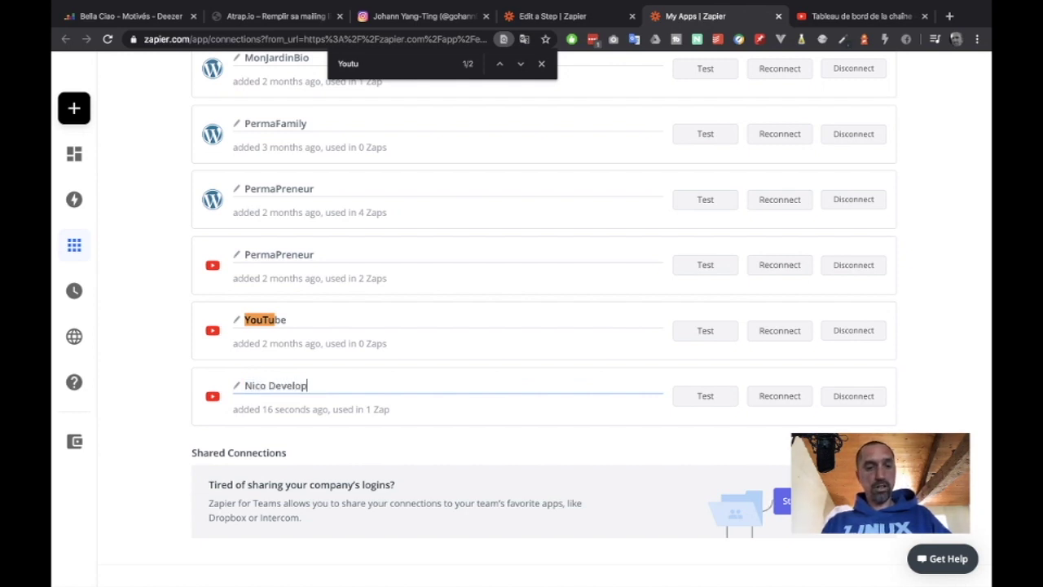
{"action": "key", "text": "Return"}
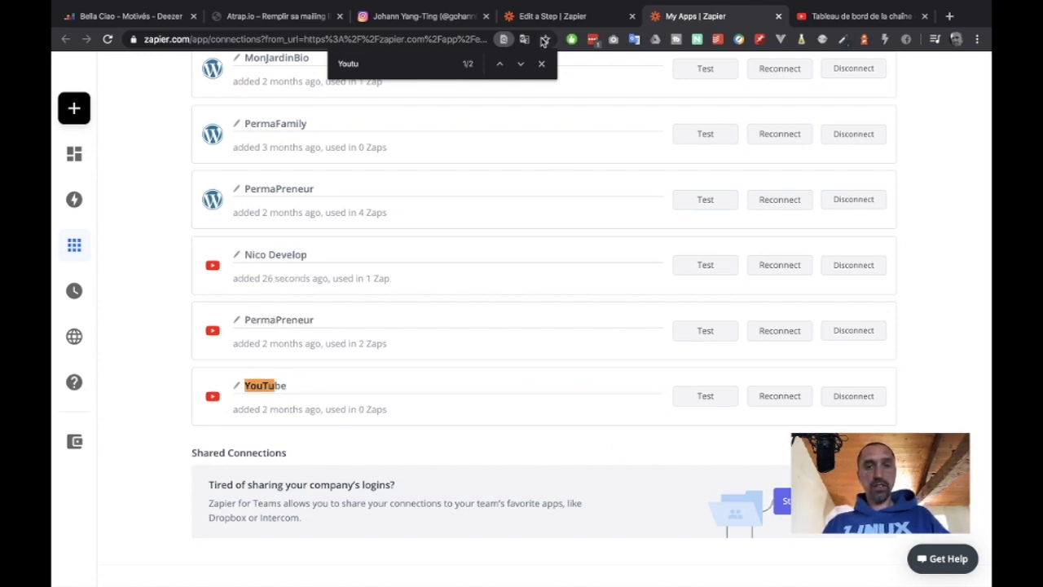
{"action": "left_click", "coordinate": [778, 16]}
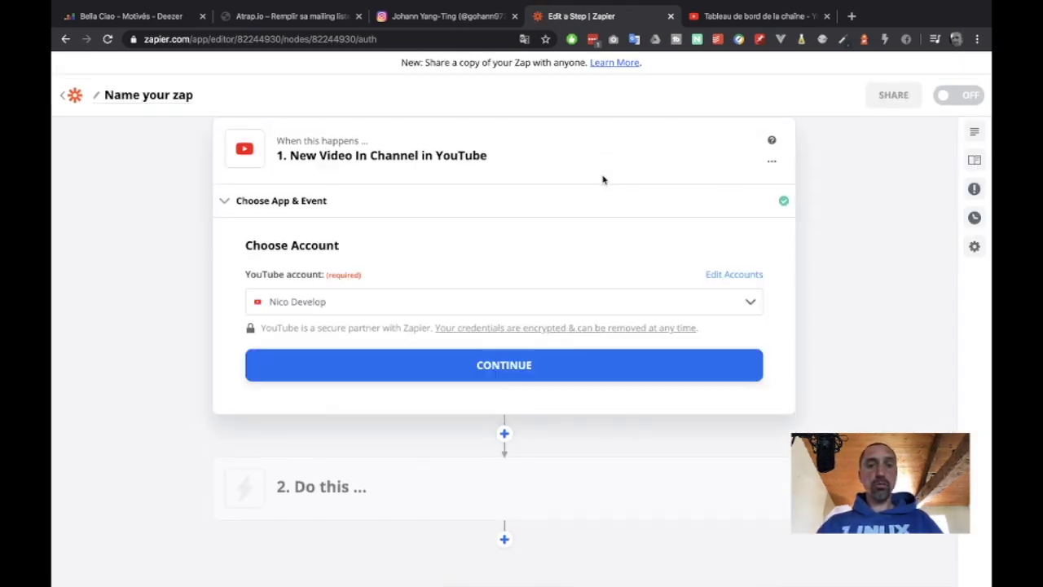
Step: Continue with the Nico Develop account and fill the trigger's Channel field with the channel ID copied from the YouTube Studio address
{"action": "left_click", "coordinate": [449, 373]}
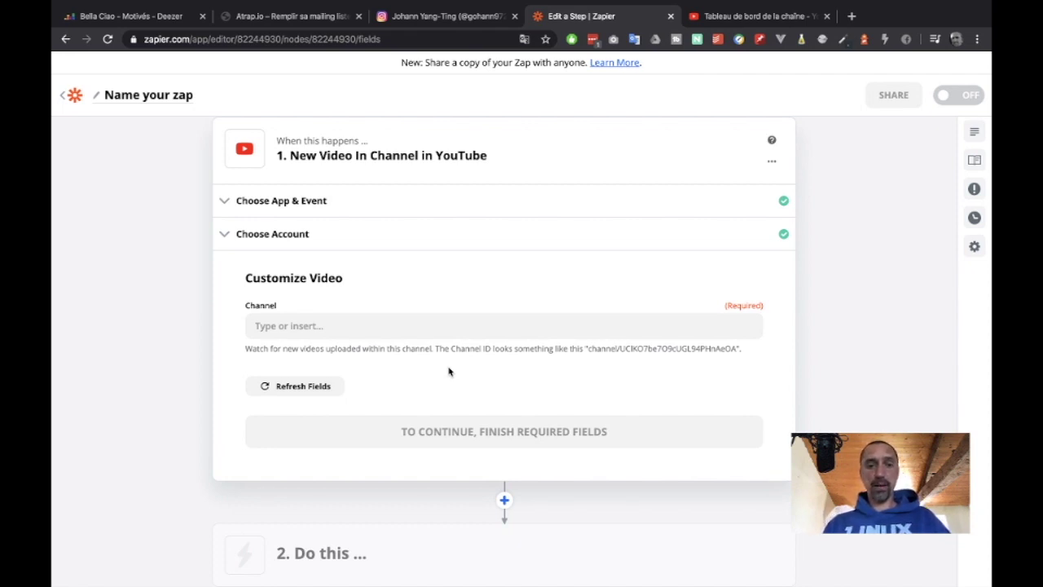
{"action": "left_click", "coordinate": [323, 330]}
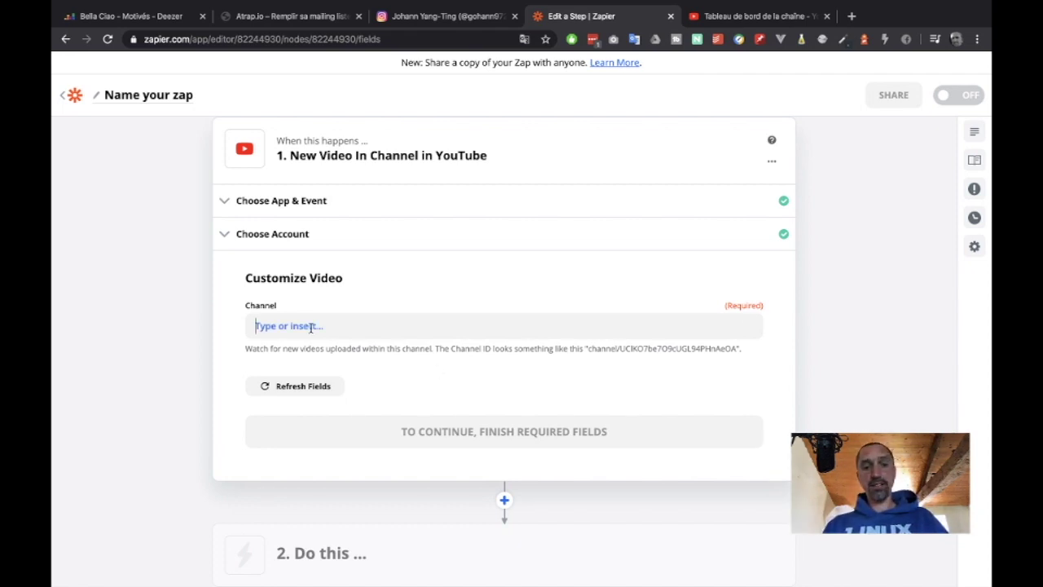
{"action": "left_click", "coordinate": [758, 15]}
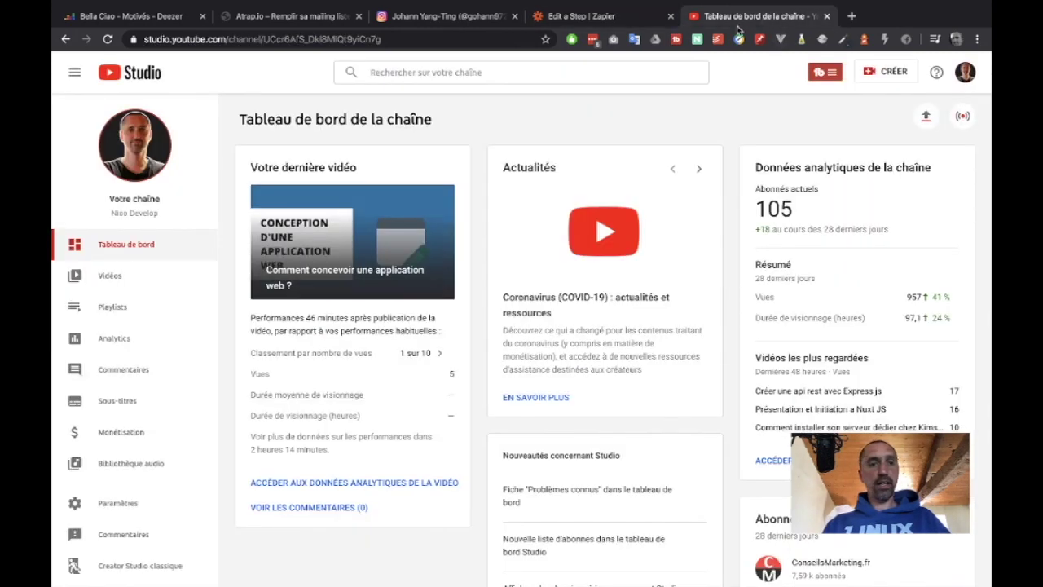
{"action": "left_click", "coordinate": [310, 39]}
{"action": "double_click", "coordinate": [333, 38]}
{"action": "key", "text": "ctrl+c"}
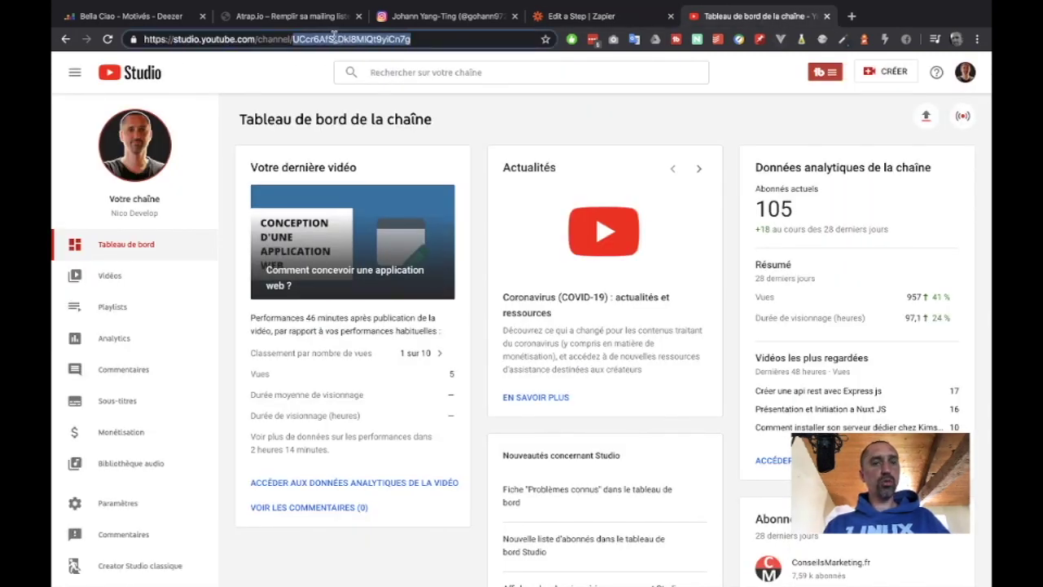
{"action": "left_click", "coordinate": [571, 15]}
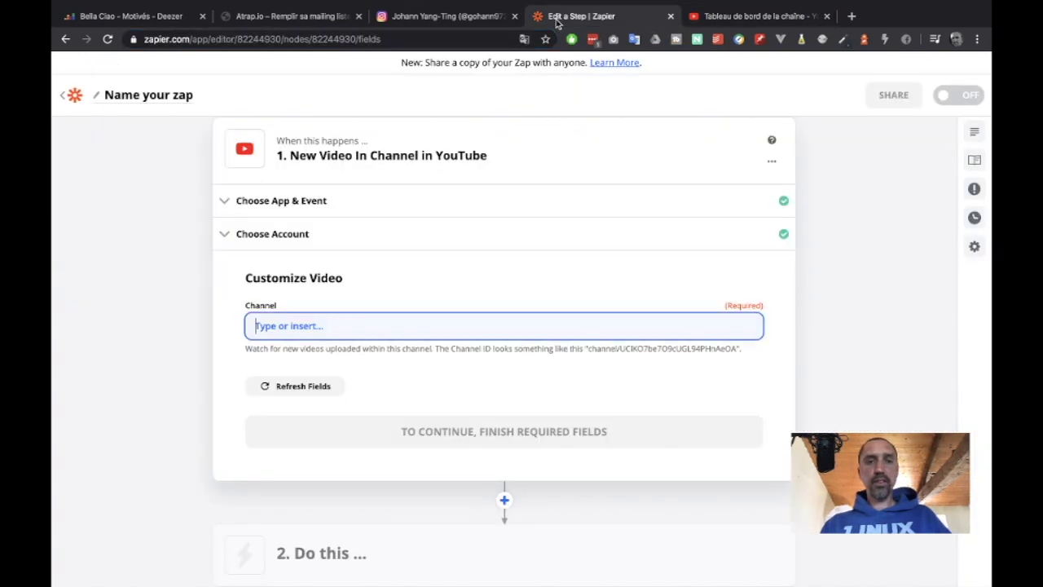
{"action": "key", "text": "ctrl+v"}
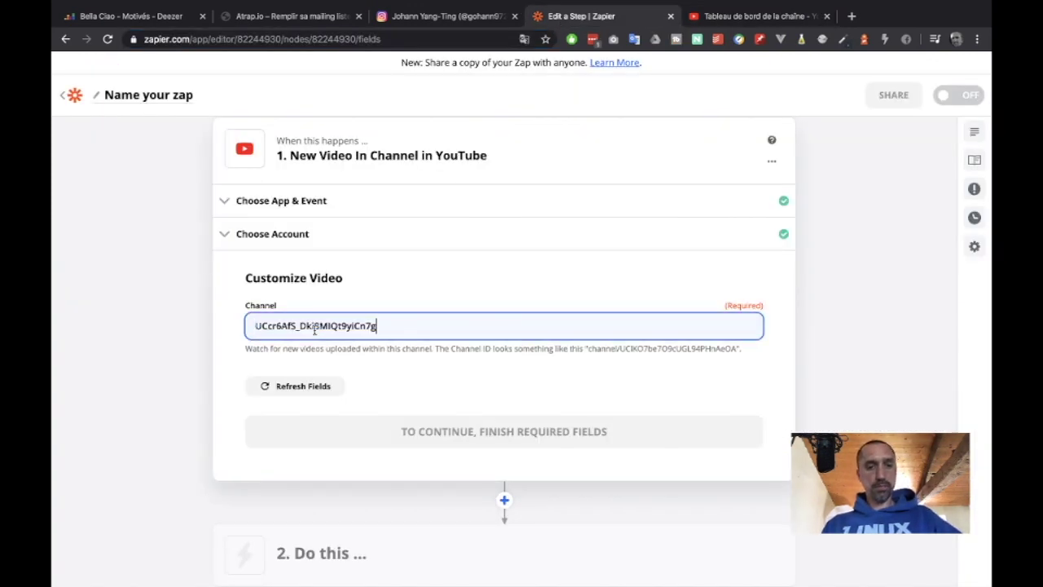
{"action": "left_click", "coordinate": [309, 390]}
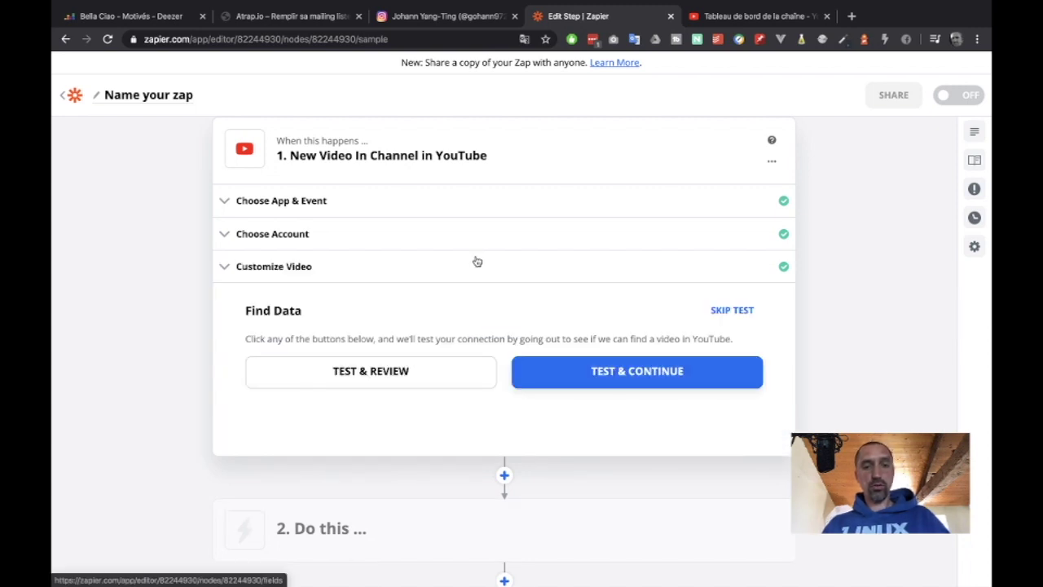
Step: Test the YouTube trigger, then reopen it to show the data of sample Video A
{"action": "left_click", "coordinate": [587, 377]}
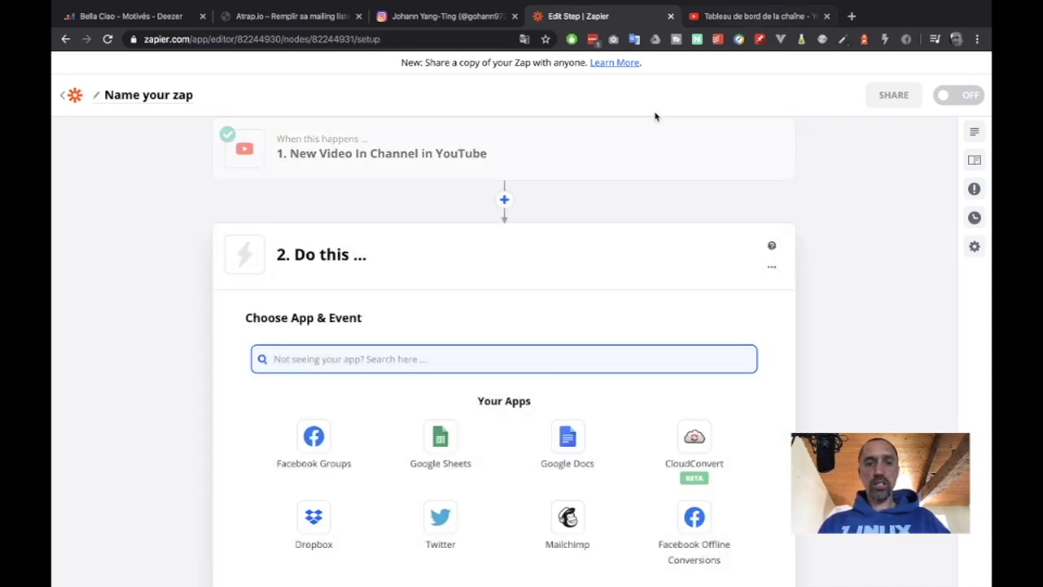
{"action": "left_click", "coordinate": [433, 140]}
{"action": "left_click", "coordinate": [345, 309]}
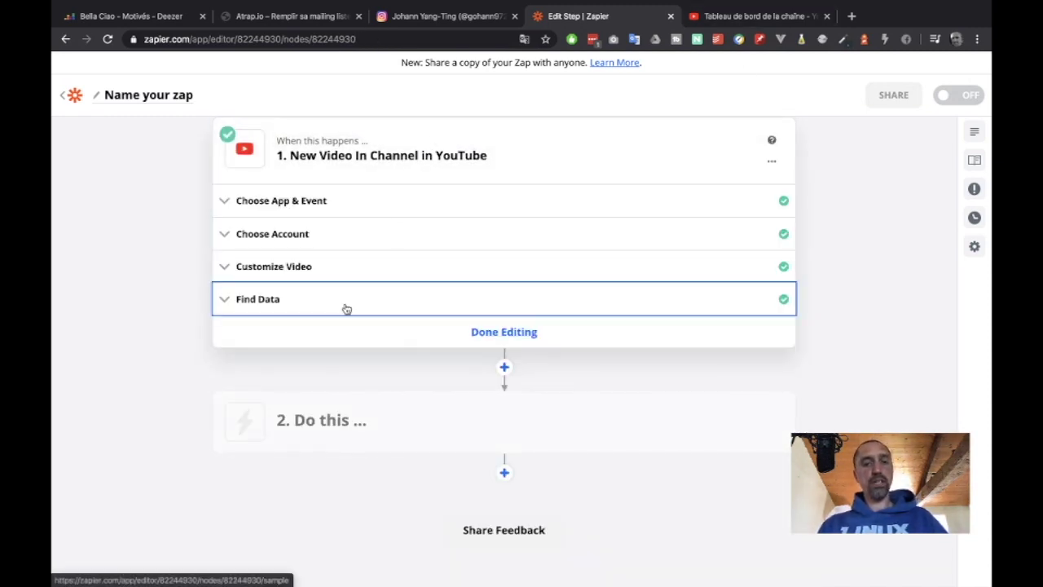
{"action": "left_click", "coordinate": [313, 404]}
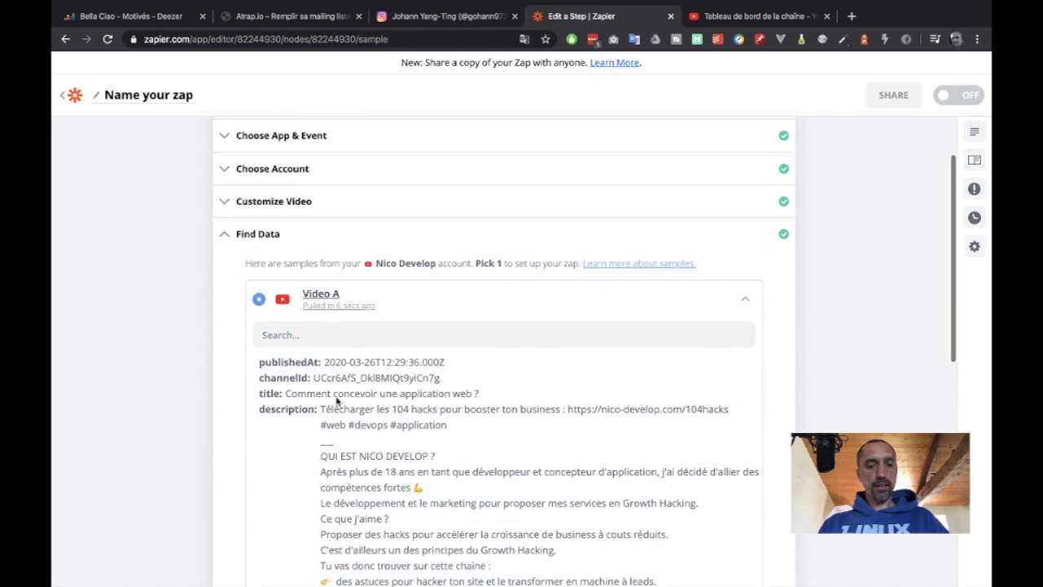
Step: Compare the title of sample Video A with the channel's video list in YouTube Studio
{"action": "scroll", "coordinate": [368, 304], "scroll_direction": "down", "scroll_amount": 2}
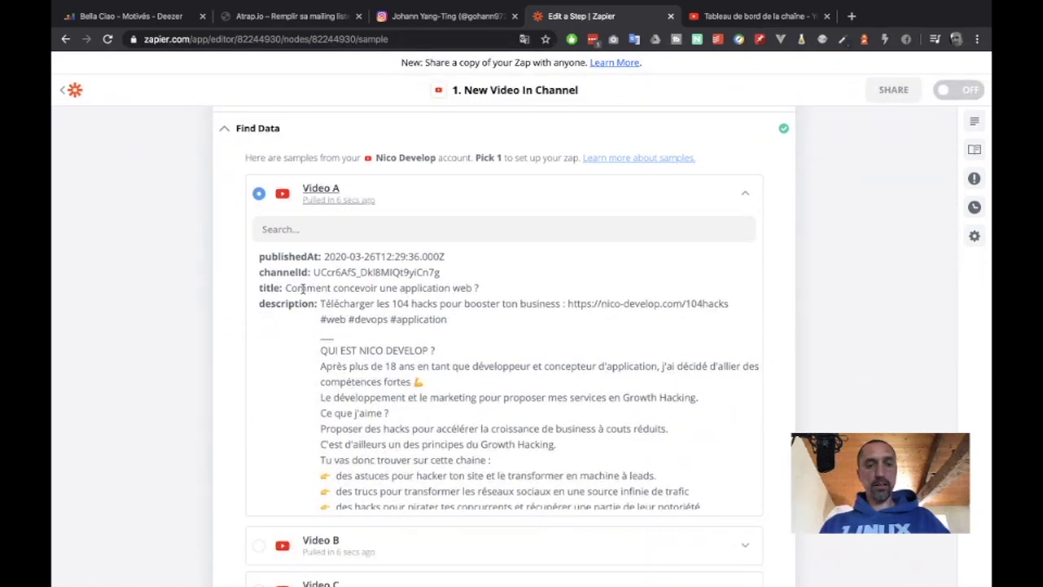
{"action": "left_click_drag", "start_coordinate": [287, 288], "coordinate": [486, 294]}
{"action": "key", "text": "ctrl+Tab"}
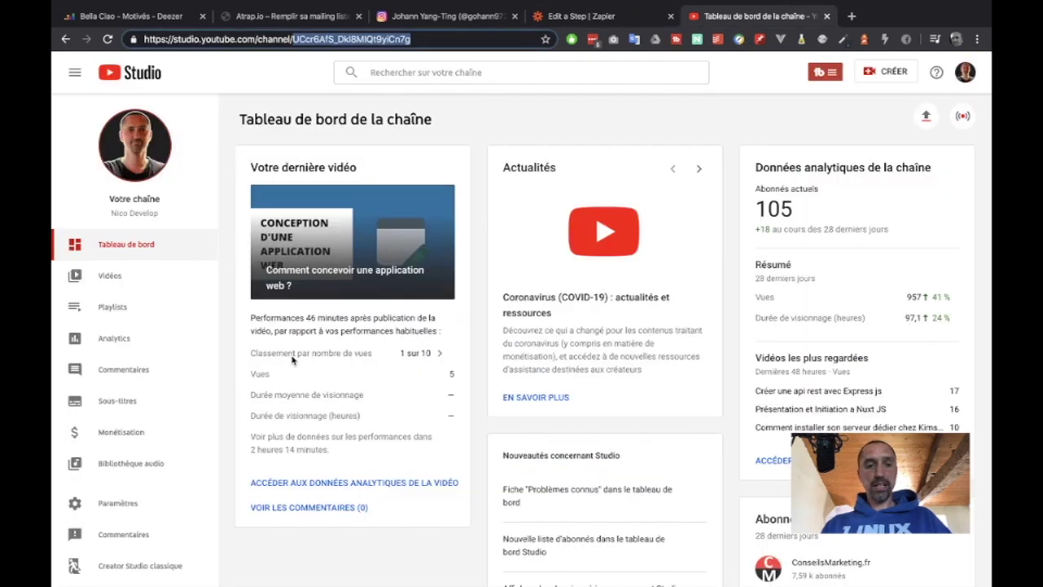
{"action": "left_click", "coordinate": [107, 276]}
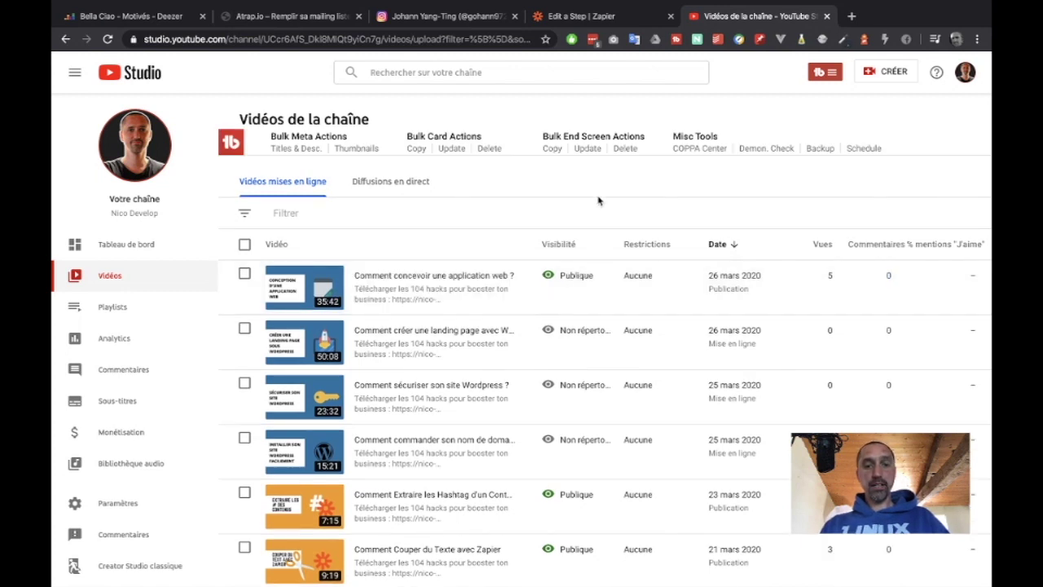
{"action": "left_click", "coordinate": [611, 21]}
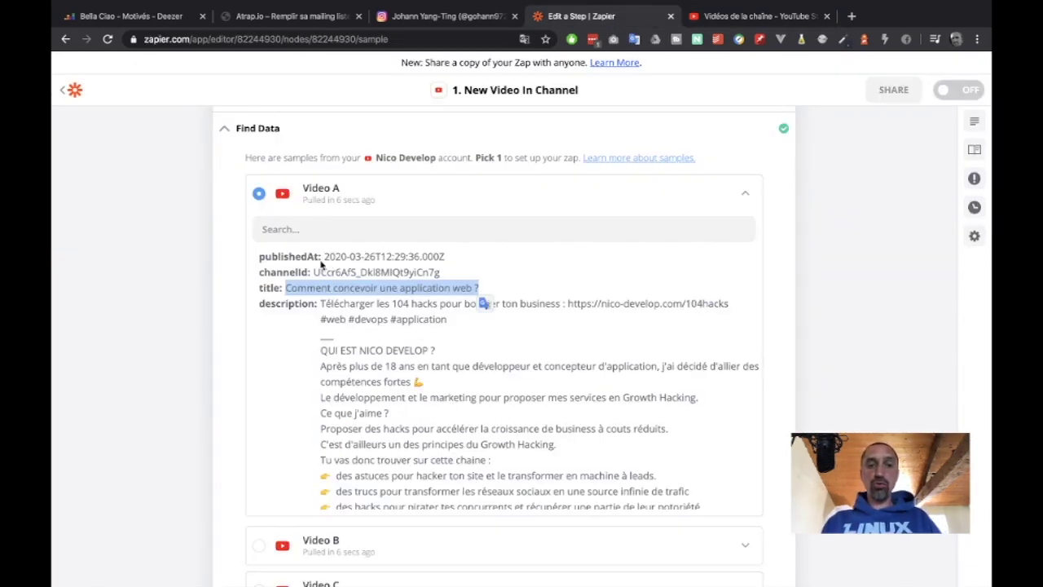
Step: Examine the description, thumbnail and other data fields retrieved for sample Video A
{"action": "left_click", "coordinate": [297, 290]}
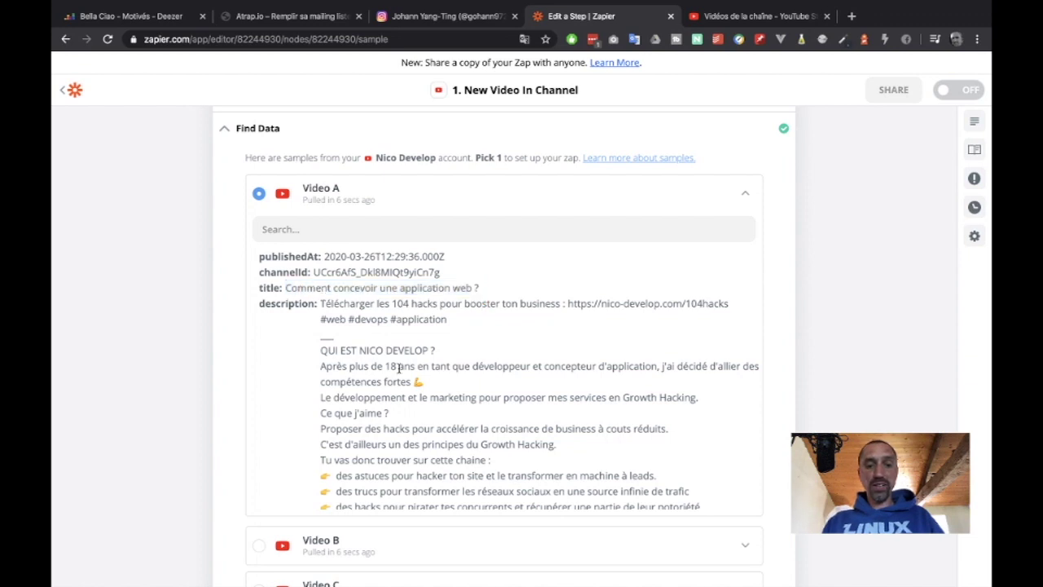
{"action": "scroll", "coordinate": [400, 367], "scroll_direction": "down", "scroll_amount": 5}
{"action": "scroll", "coordinate": [399, 367], "scroll_direction": "up", "scroll_amount": 5}
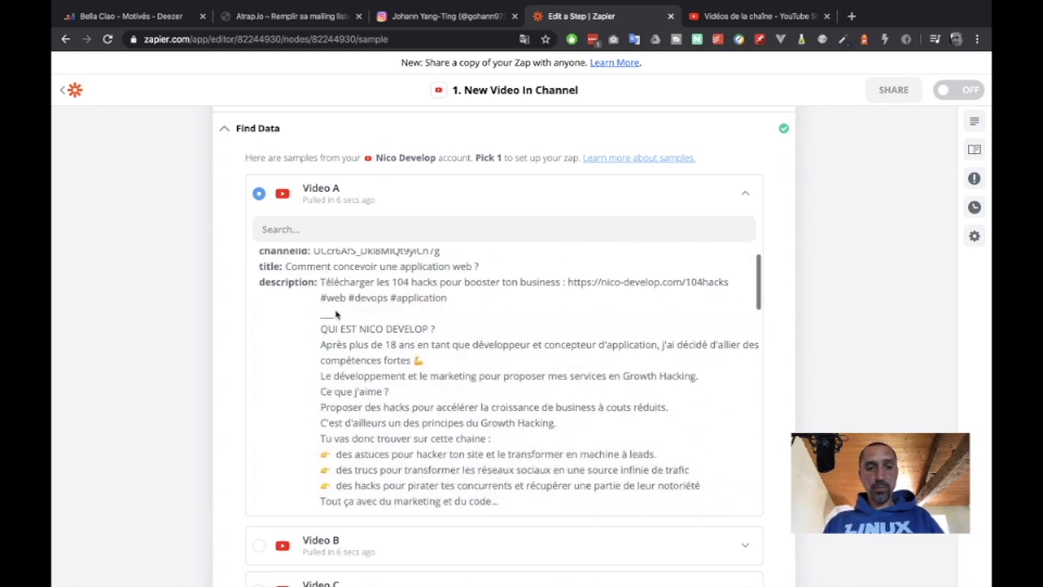
{"action": "left_click_drag", "start_coordinate": [321, 296], "coordinate": [464, 303]}
{"action": "scroll", "coordinate": [464, 303], "scroll_direction": "down", "scroll_amount": 5}
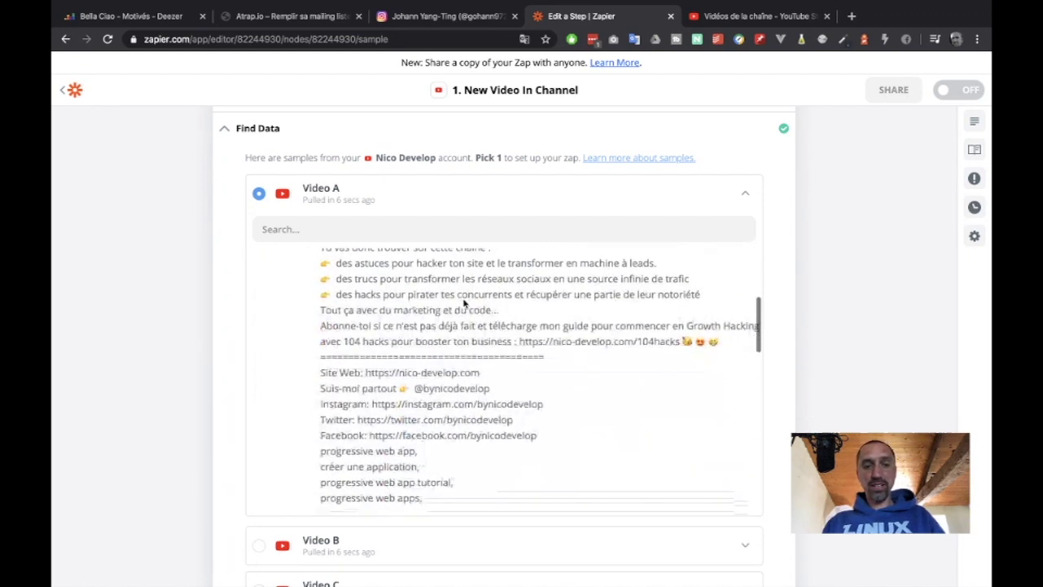
{"action": "scroll", "coordinate": [465, 303], "scroll_direction": "down", "scroll_amount": 4}
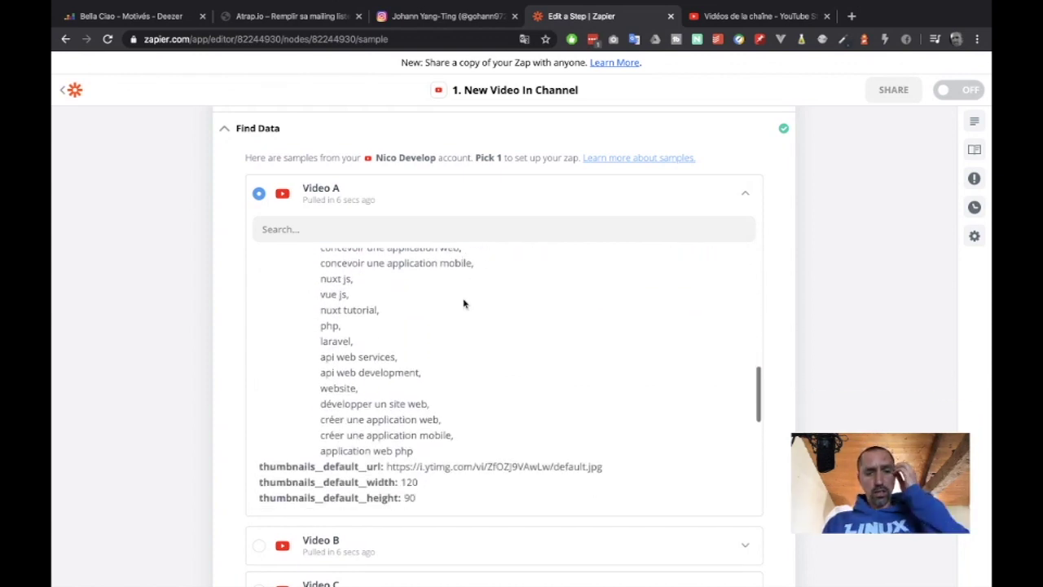
{"action": "scroll", "coordinate": [465, 304], "scroll_direction": "up", "scroll_amount": 4}
{"action": "scroll", "coordinate": [402, 345], "scroll_direction": "down", "scroll_amount": 2}
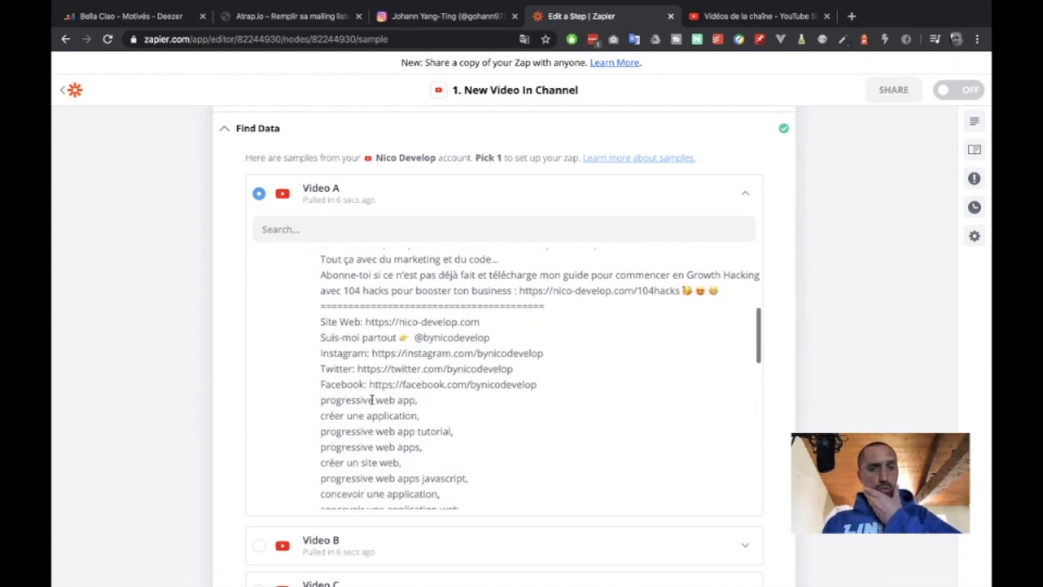
{"action": "left_click_drag", "start_coordinate": [351, 338], "coordinate": [368, 414]}
{"action": "scroll", "coordinate": [368, 414], "scroll_direction": "down", "scroll_amount": 10}
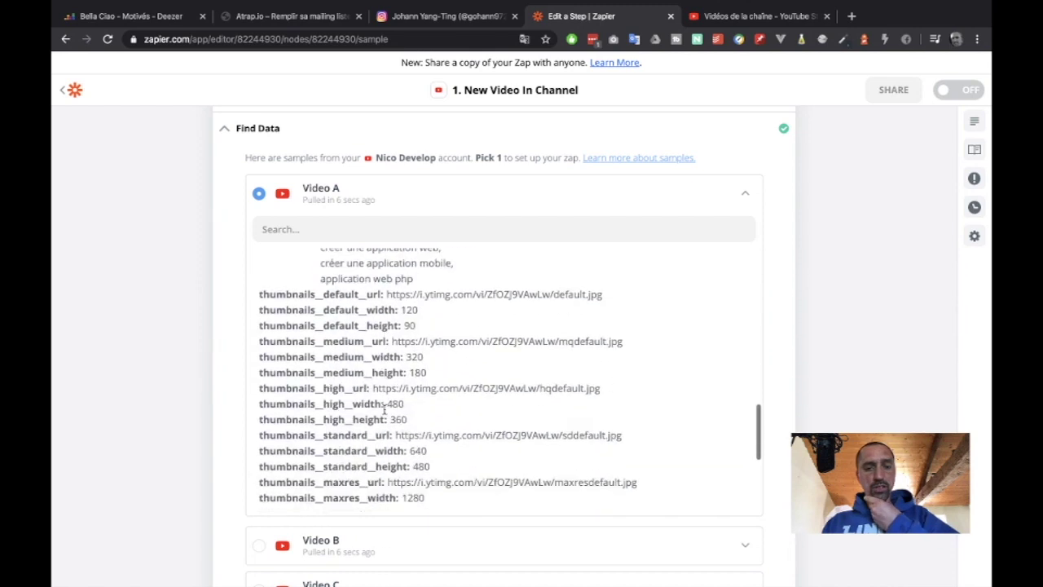
{"action": "scroll", "coordinate": [384, 412], "scroll_direction": "down", "scroll_amount": 5}
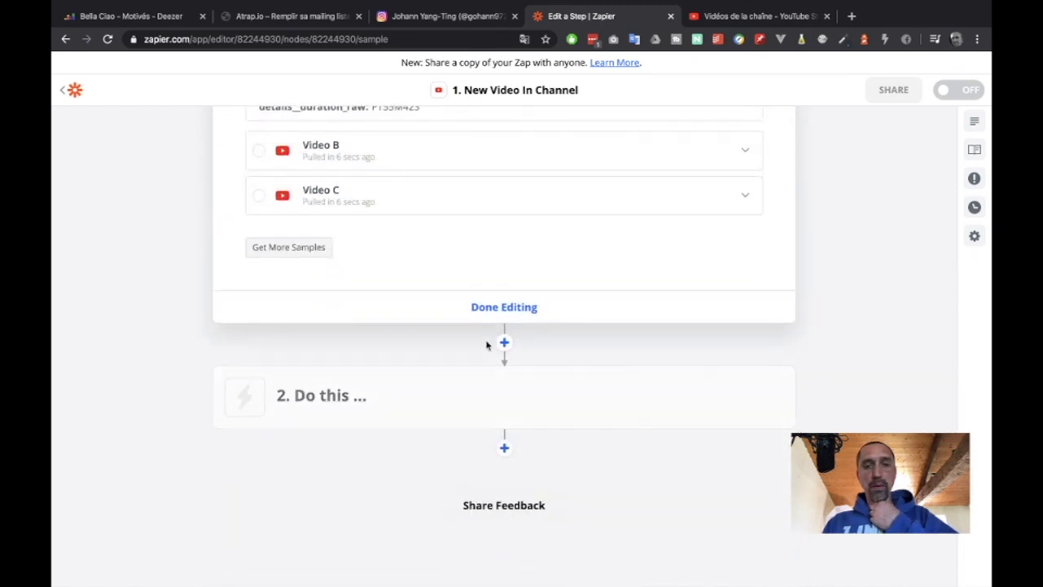
Step: Finish editing the YouTube trigger and add a Facebook Pages step after the empty step 2
{"action": "left_click", "coordinate": [509, 309]}
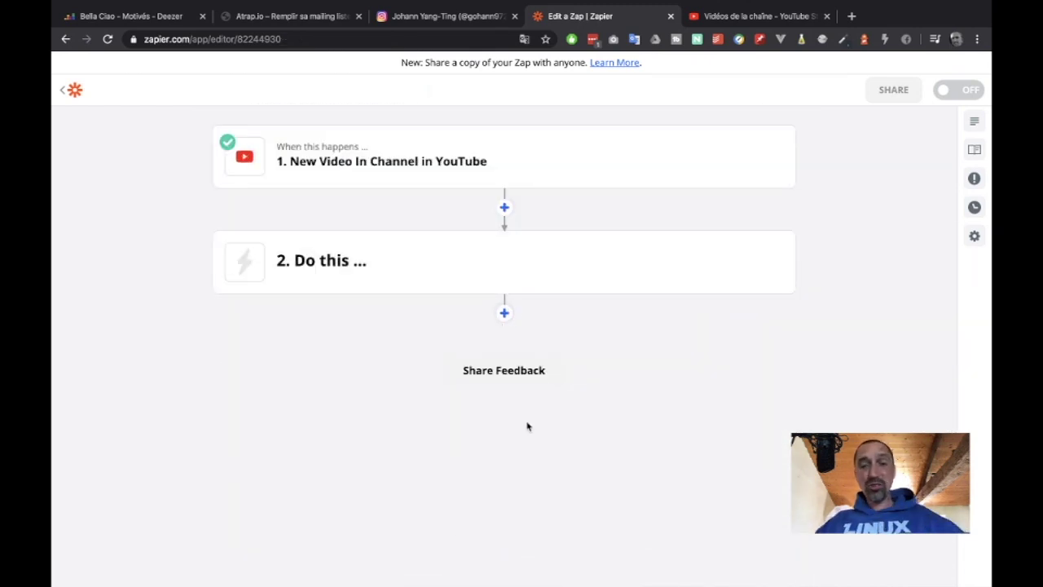
{"action": "left_click", "coordinate": [504, 314]}
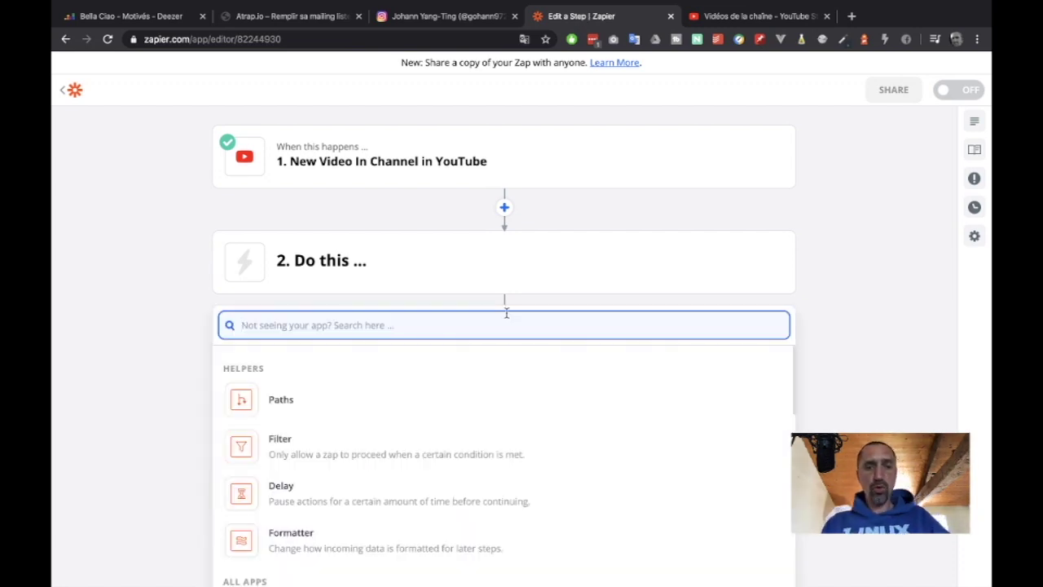
{"action": "scroll", "coordinate": [126, 397], "scroll_direction": "down", "scroll_amount": 1}
{"action": "type", "text": "face"}
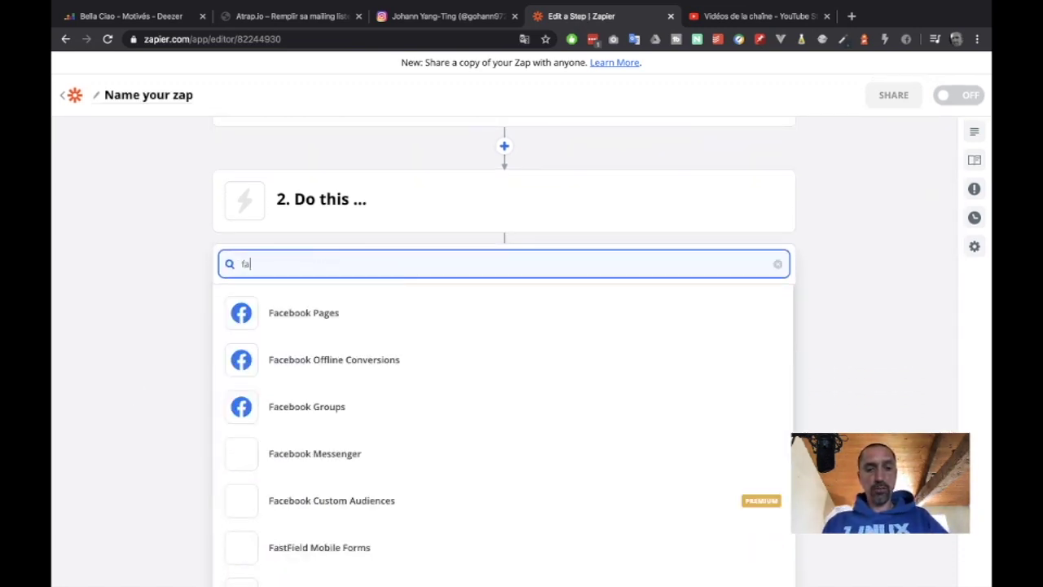
{"action": "left_click", "coordinate": [345, 316]}
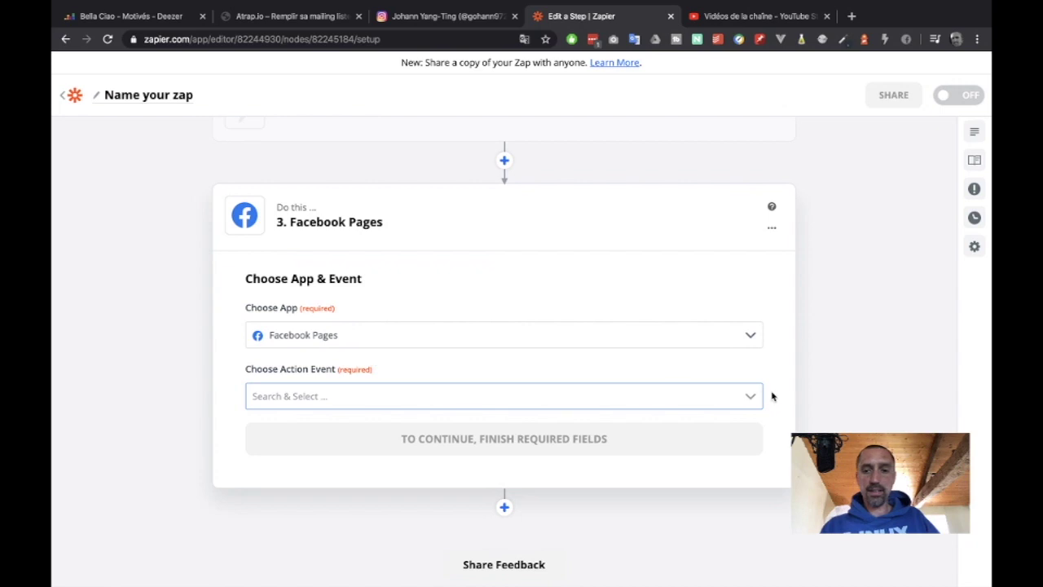
Step: Set the Facebook Pages action event to Create Page Post and continue to the account selection
{"action": "left_click", "coordinate": [750, 396]}
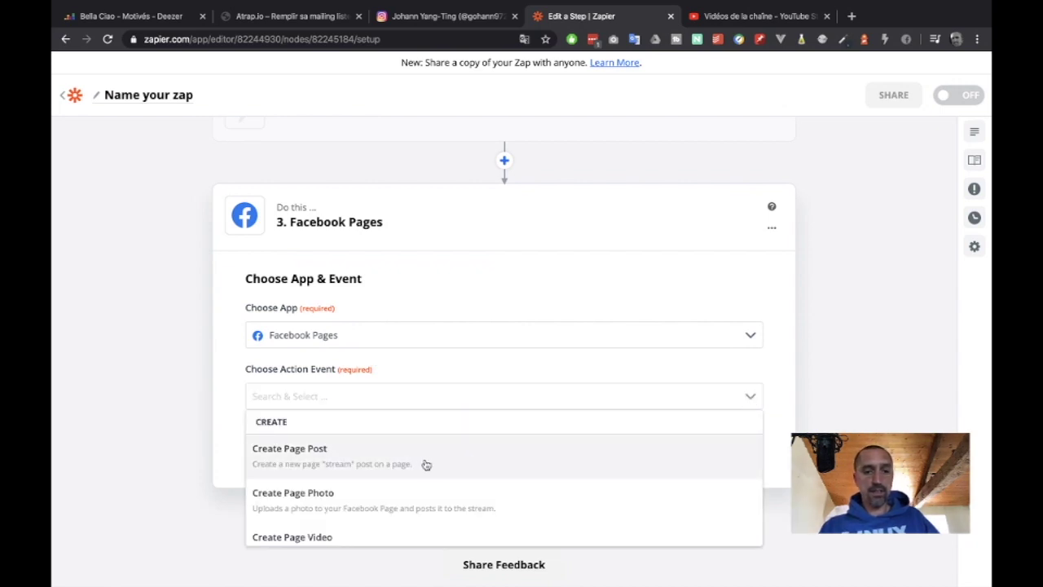
{"action": "scroll", "coordinate": [422, 461], "scroll_direction": "down", "scroll_amount": 2}
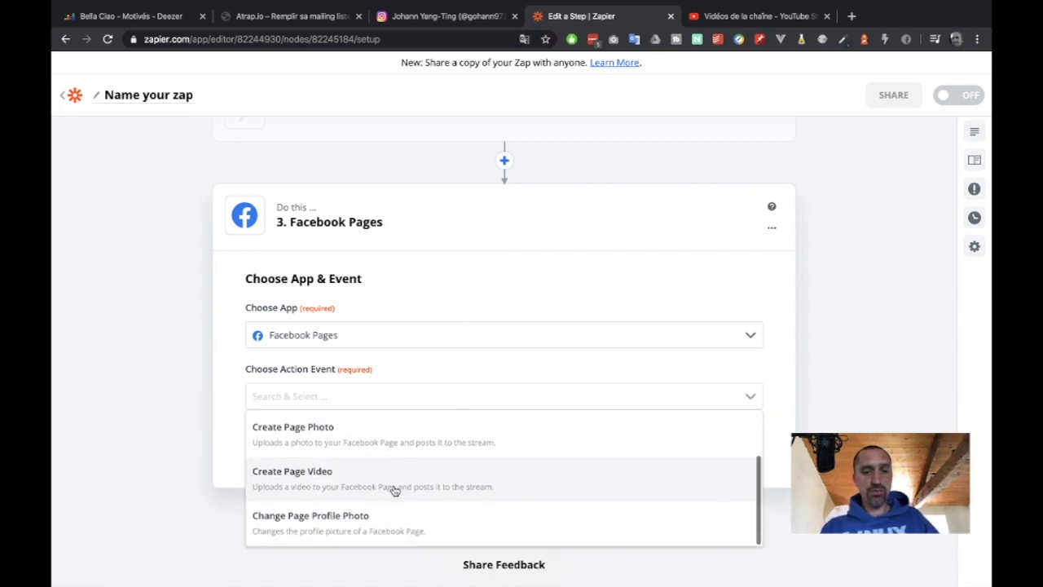
{"action": "scroll", "coordinate": [396, 489], "scroll_direction": "up", "scroll_amount": 3}
{"action": "left_click", "coordinate": [358, 469]}
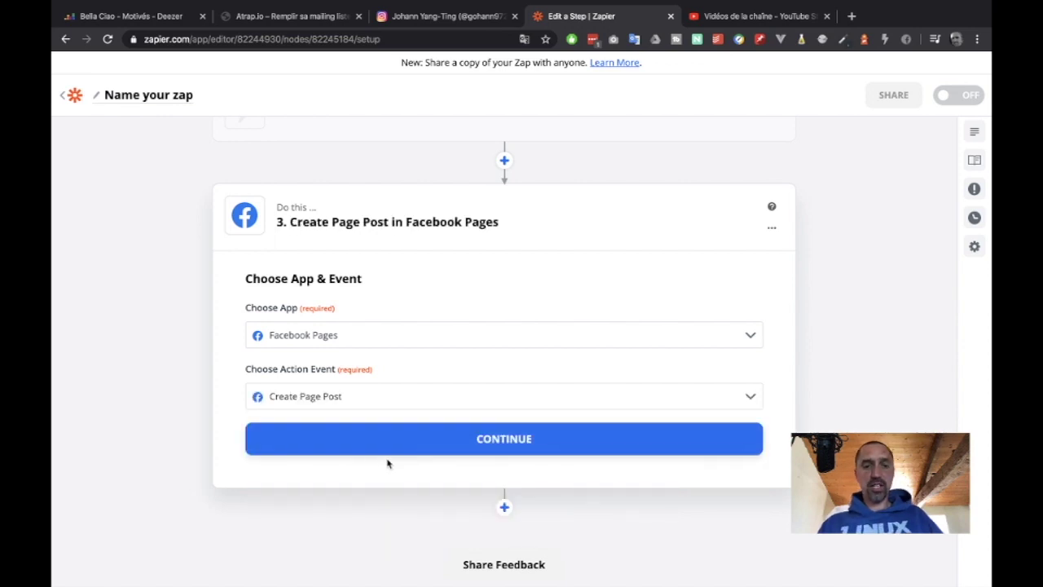
{"action": "left_click", "coordinate": [434, 447]}
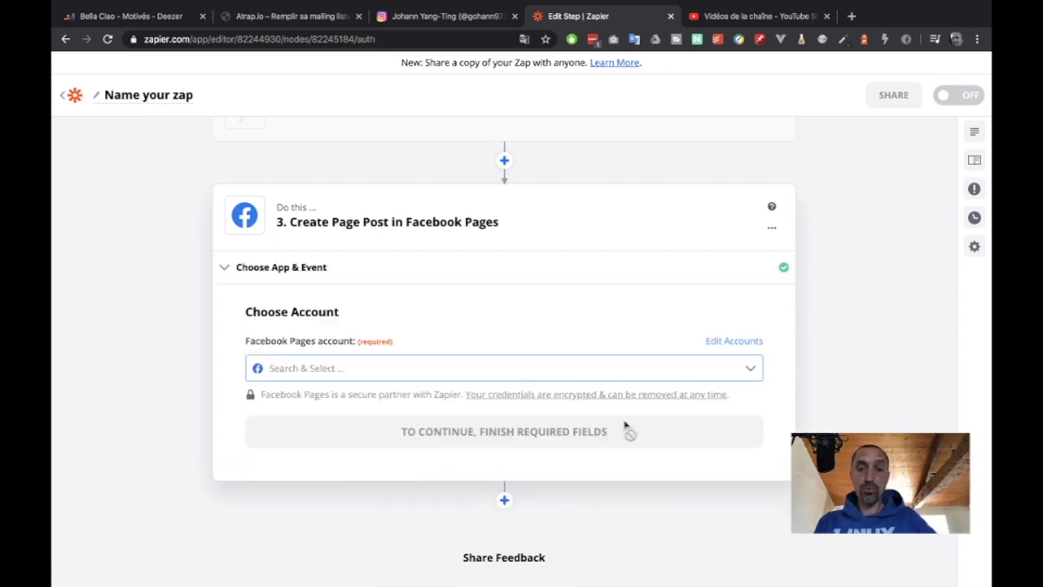
Step: Continue with the first listed Facebook Pages account and choose Nico Develop as the page for the post
{"action": "left_click", "coordinate": [752, 371]}
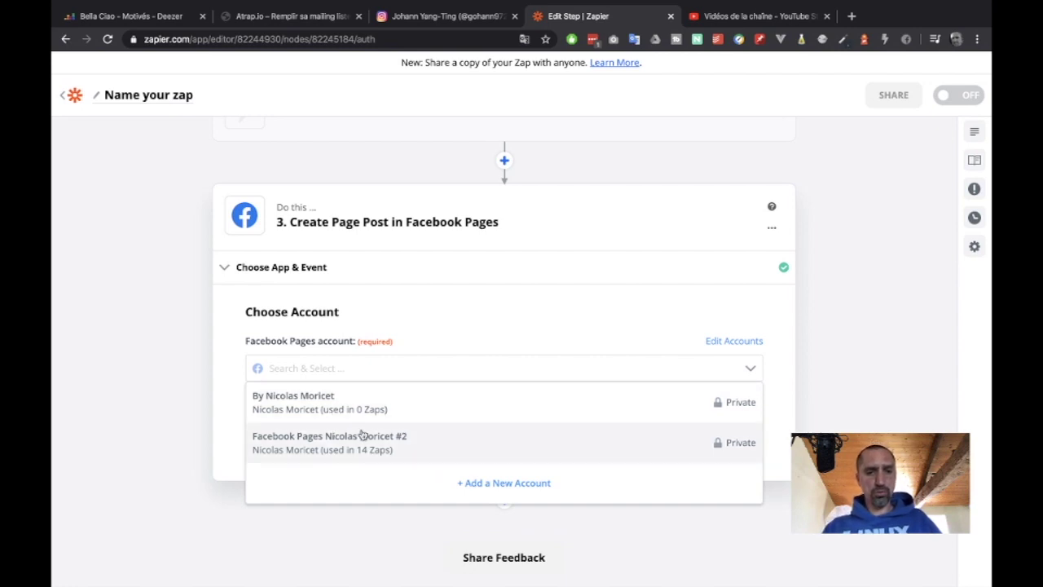
{"action": "left_click", "coordinate": [339, 406]}
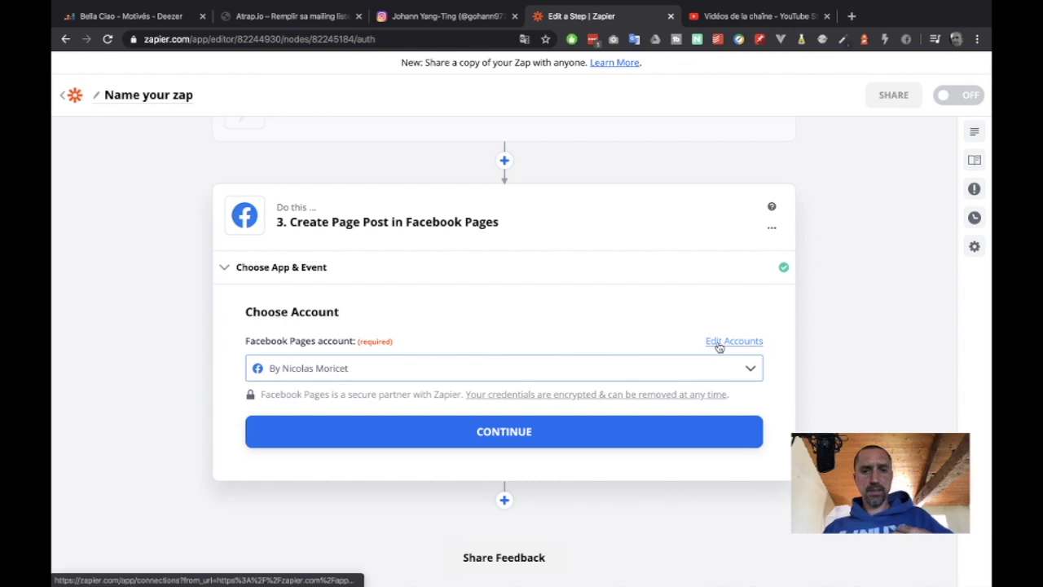
{"action": "left_click", "coordinate": [563, 433]}
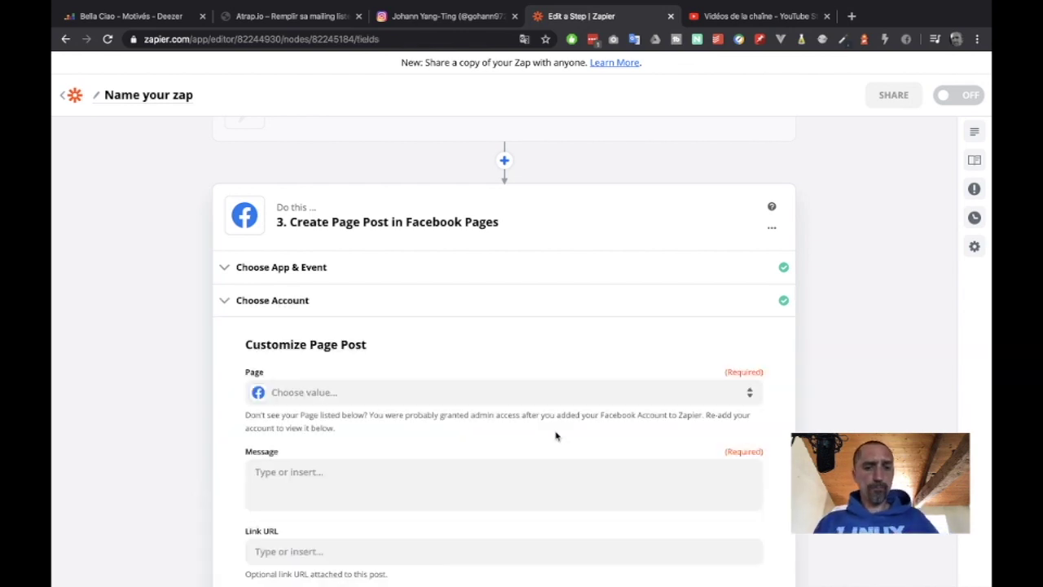
{"action": "left_click", "coordinate": [515, 276]}
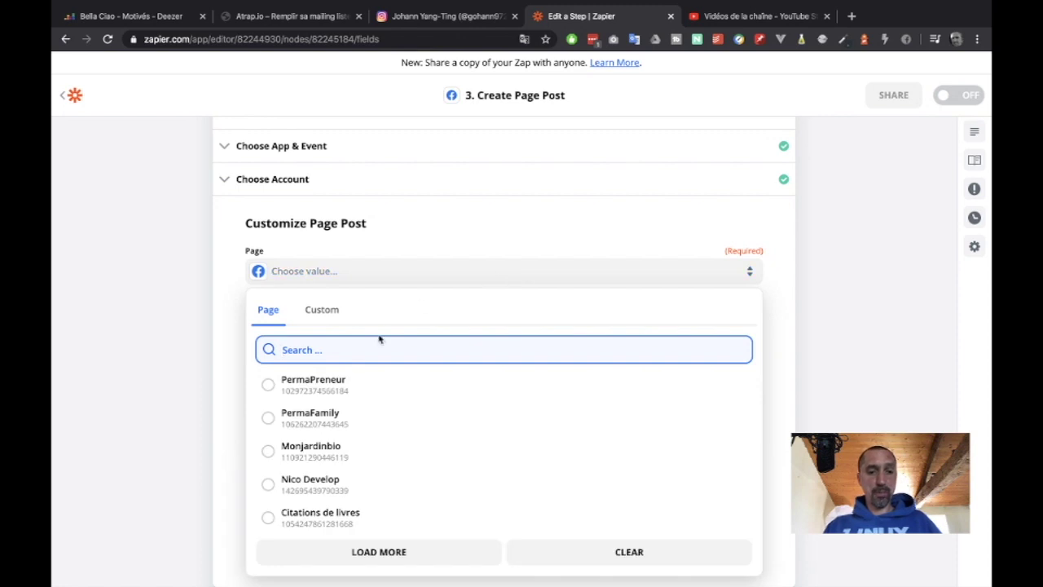
{"action": "left_click", "coordinate": [301, 485]}
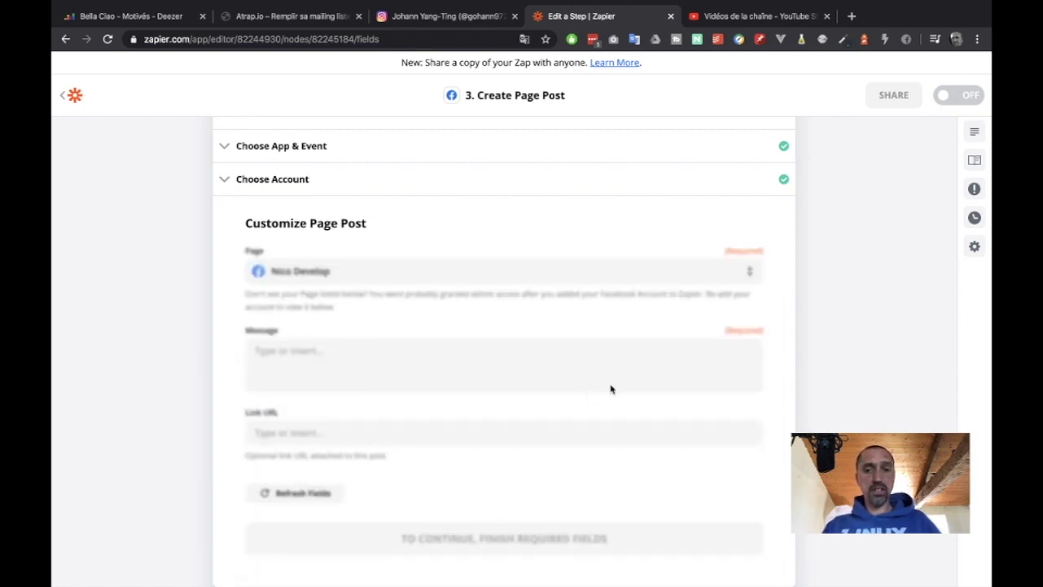
Step: Insert the Title from the New Video In Channel trigger into the post's Message field
{"action": "left_click", "coordinate": [313, 350]}
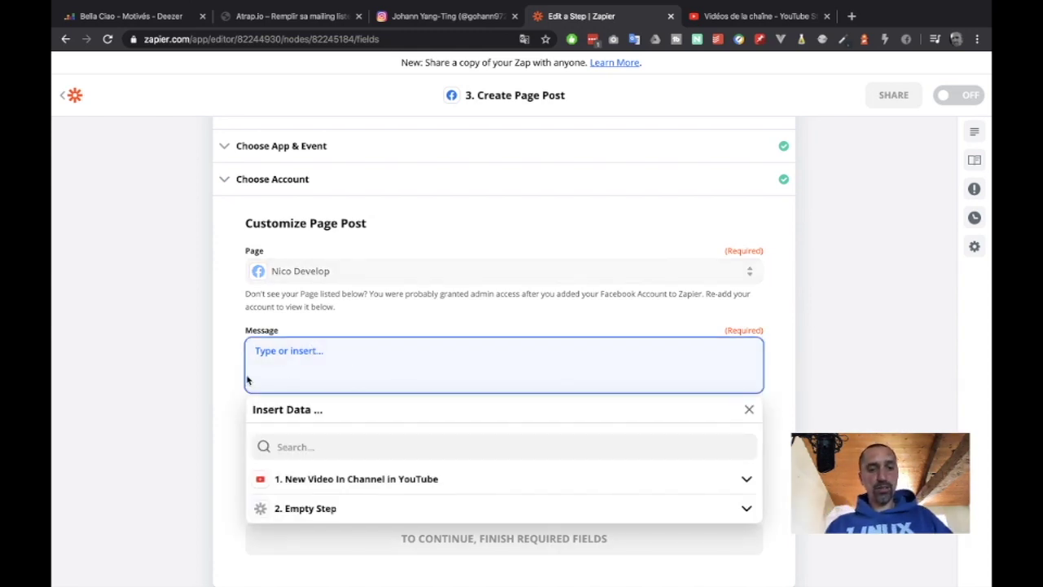
{"action": "left_click", "coordinate": [320, 482]}
{"action": "scroll", "coordinate": [359, 485], "scroll_direction": "down", "scroll_amount": 2}
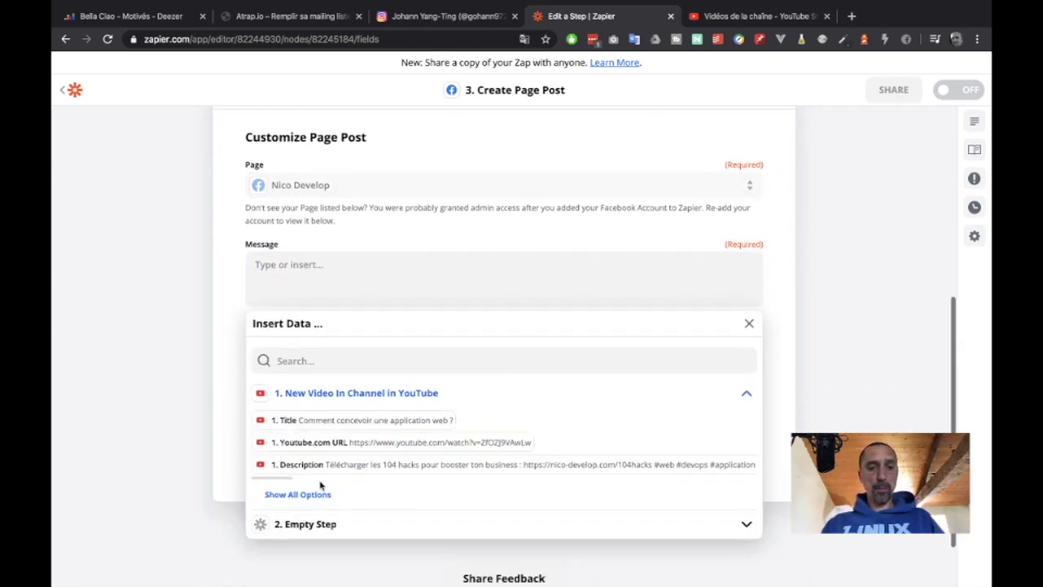
{"action": "left_click", "coordinate": [370, 409]}
{"action": "left_click", "coordinate": [150, 288]}
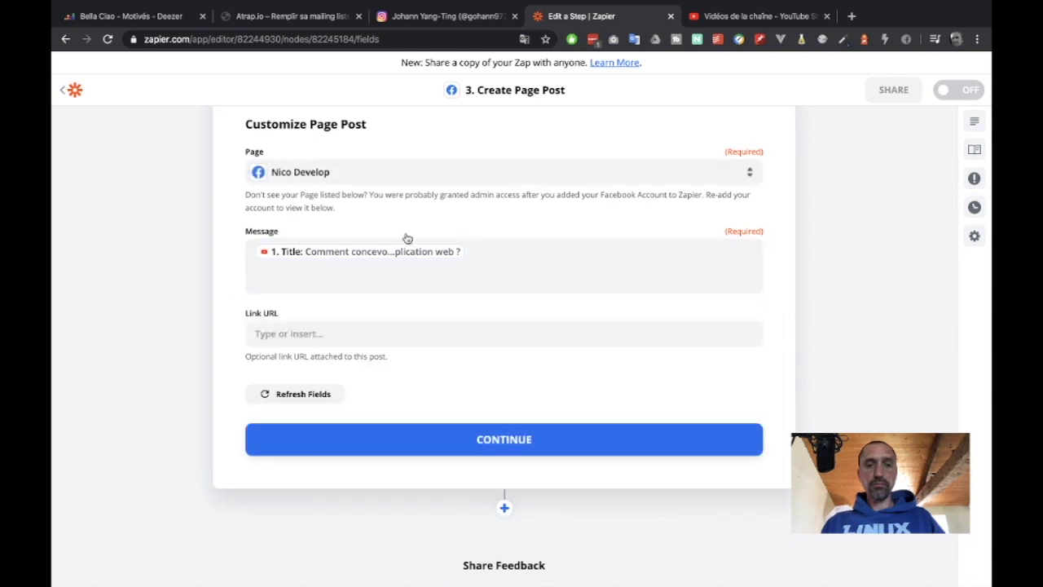
Step: Insert the trigger's Youtube.com URL into the post's Link URL field
{"action": "left_click", "coordinate": [319, 332]}
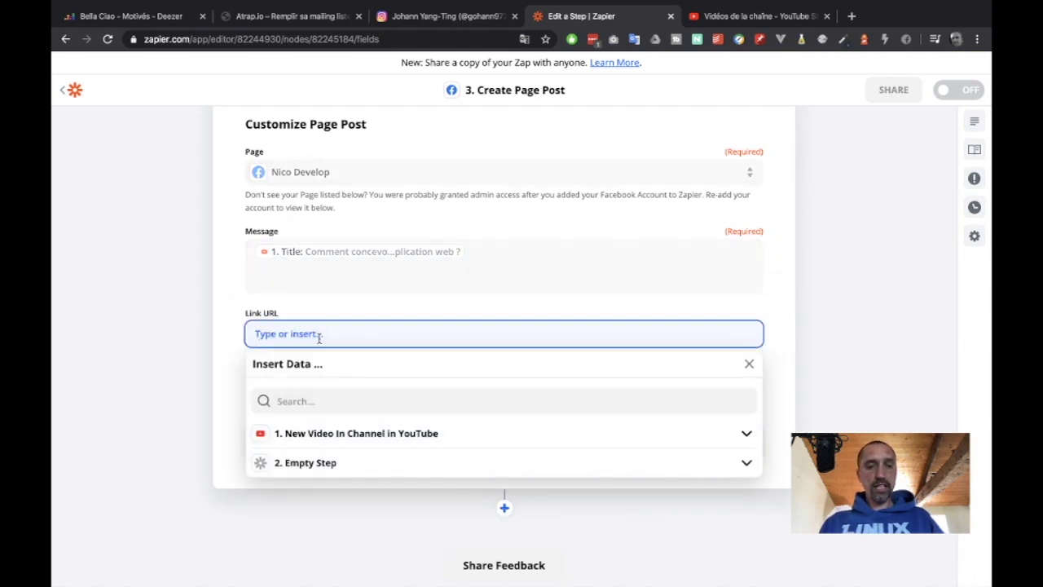
{"action": "left_click", "coordinate": [329, 436]}
{"action": "scroll", "coordinate": [330, 441], "scroll_direction": "down", "scroll_amount": 1}
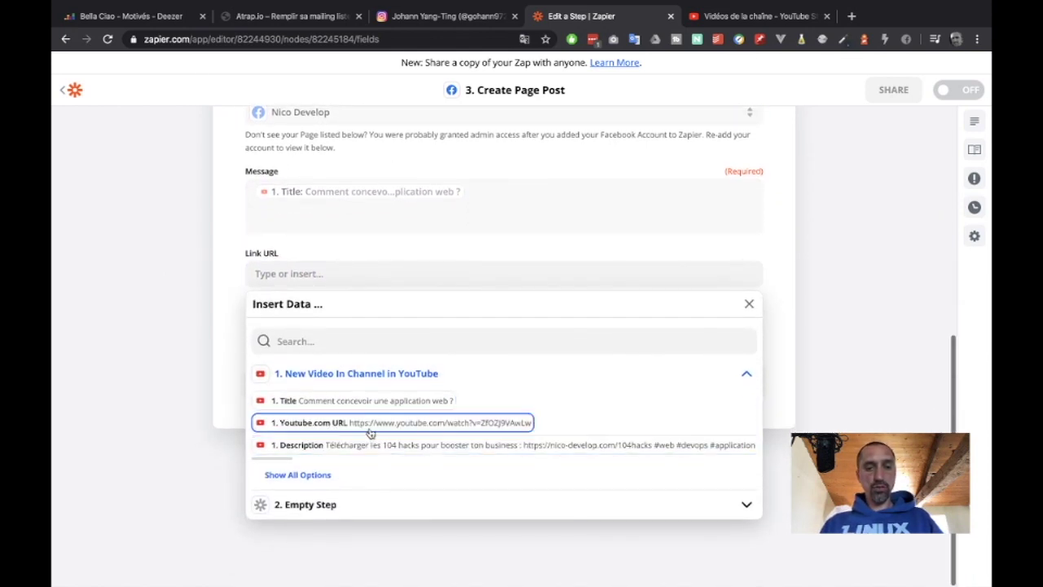
{"action": "left_click", "coordinate": [423, 424]}
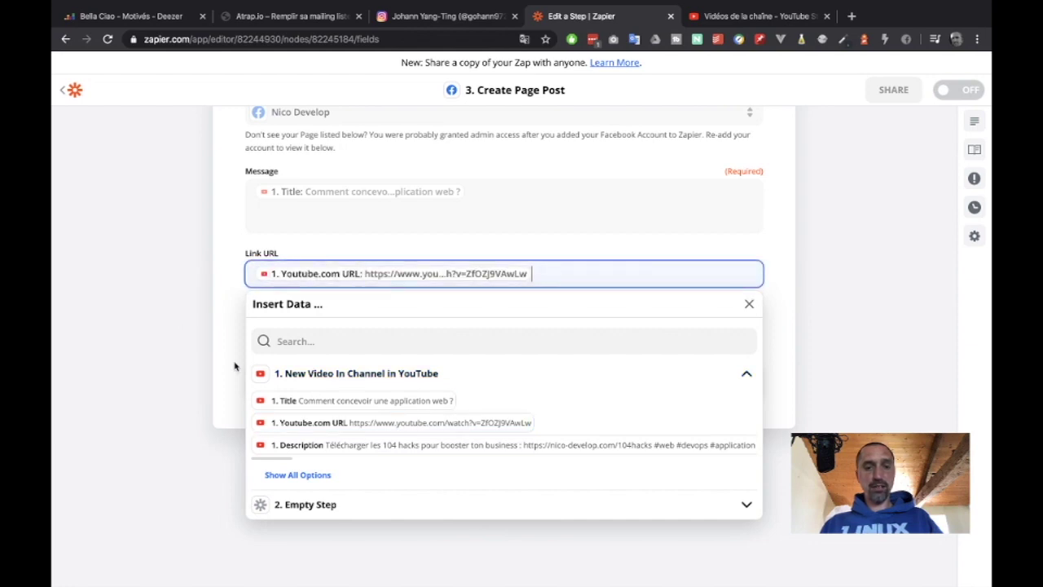
{"action": "left_click", "coordinate": [181, 312]}
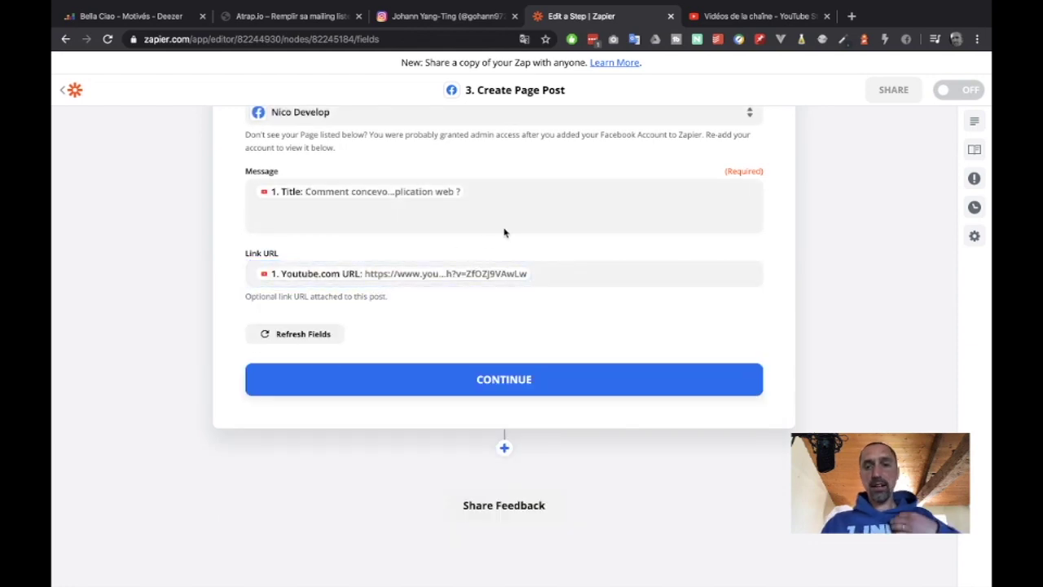
Step: Add the video's Description on a new line below the title in Message, and continue to the post's test section
{"action": "left_click", "coordinate": [491, 203]}
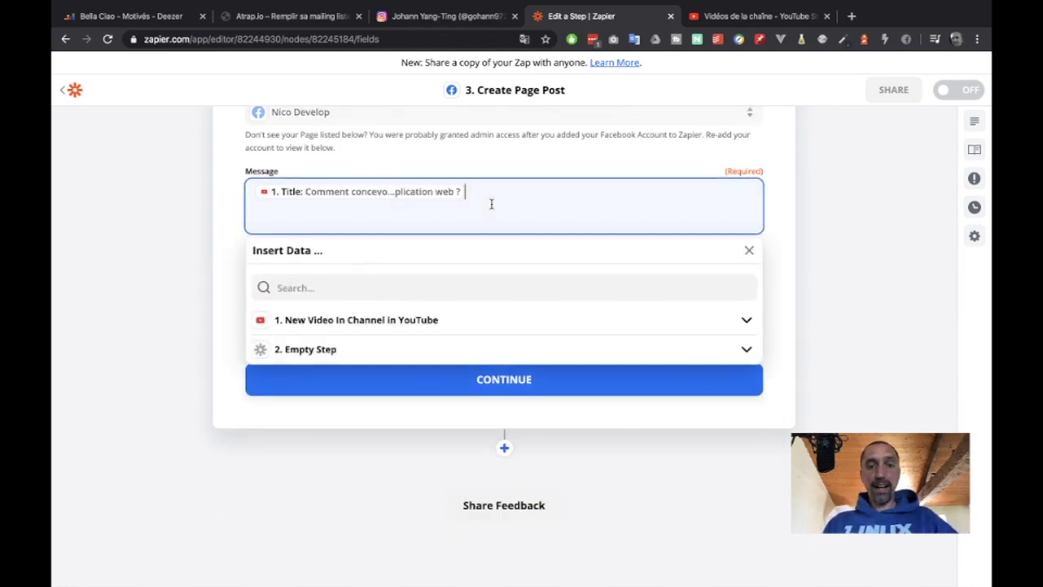
{"action": "key", "text": "Return"}
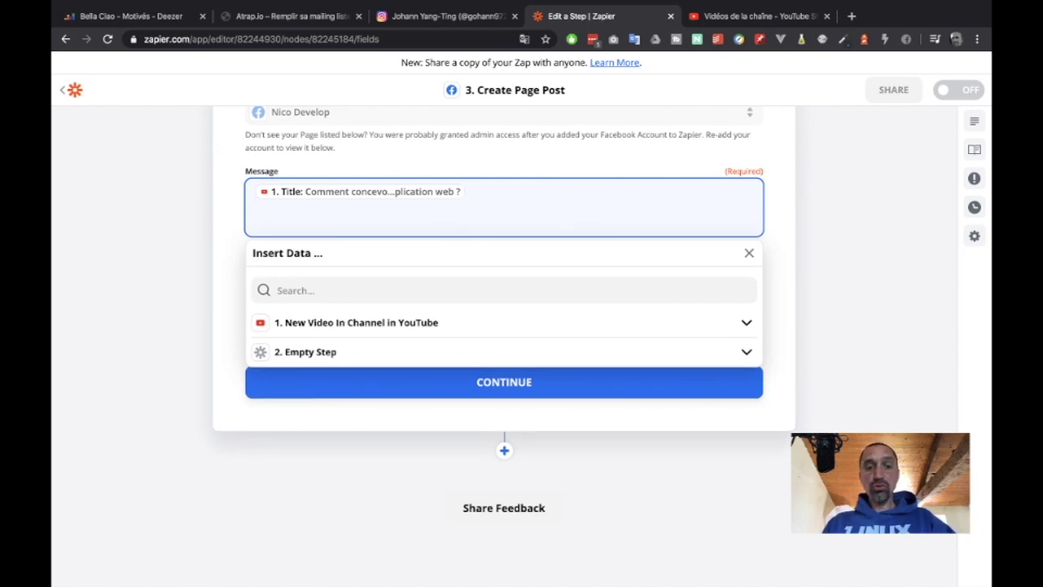
{"action": "left_click", "coordinate": [354, 333]}
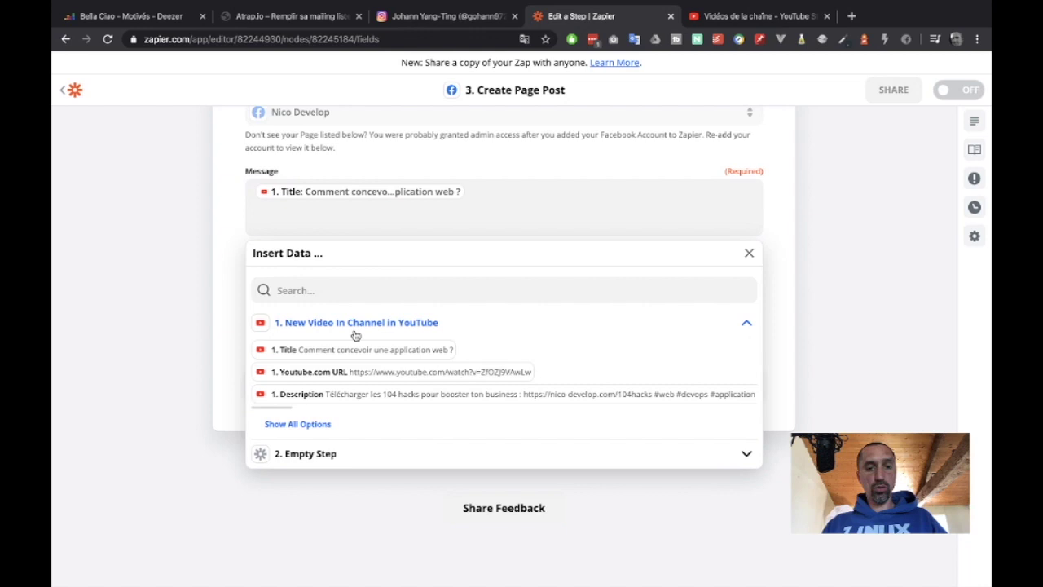
{"action": "left_click", "coordinate": [389, 396]}
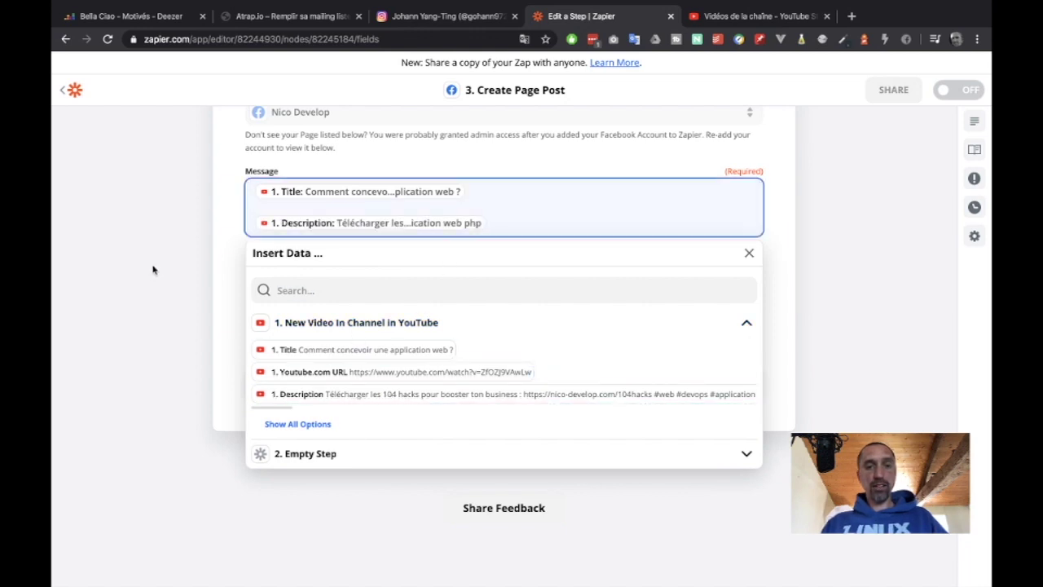
{"action": "left_click", "coordinate": [217, 259]}
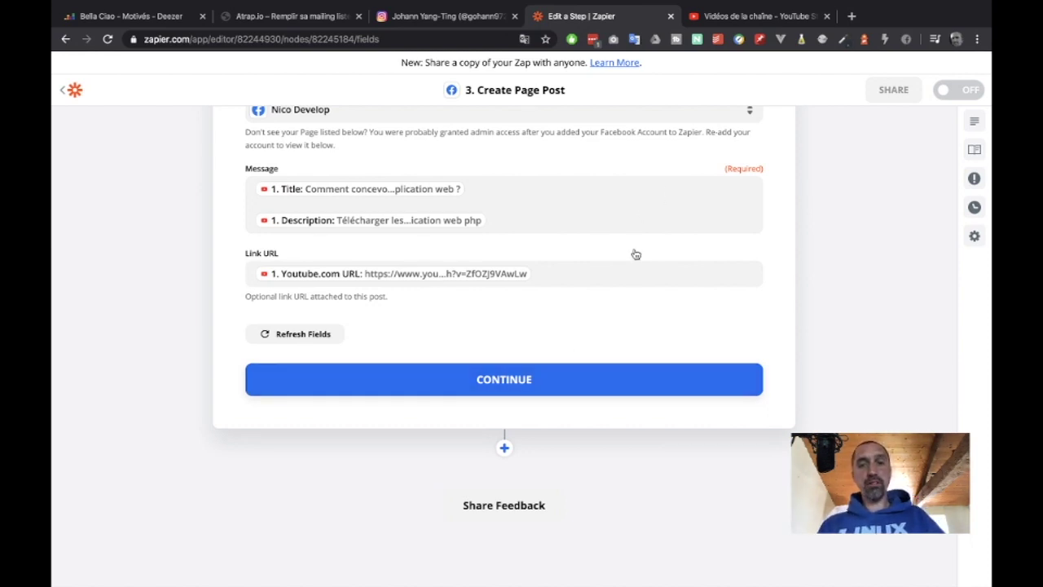
{"action": "left_click", "coordinate": [513, 382]}
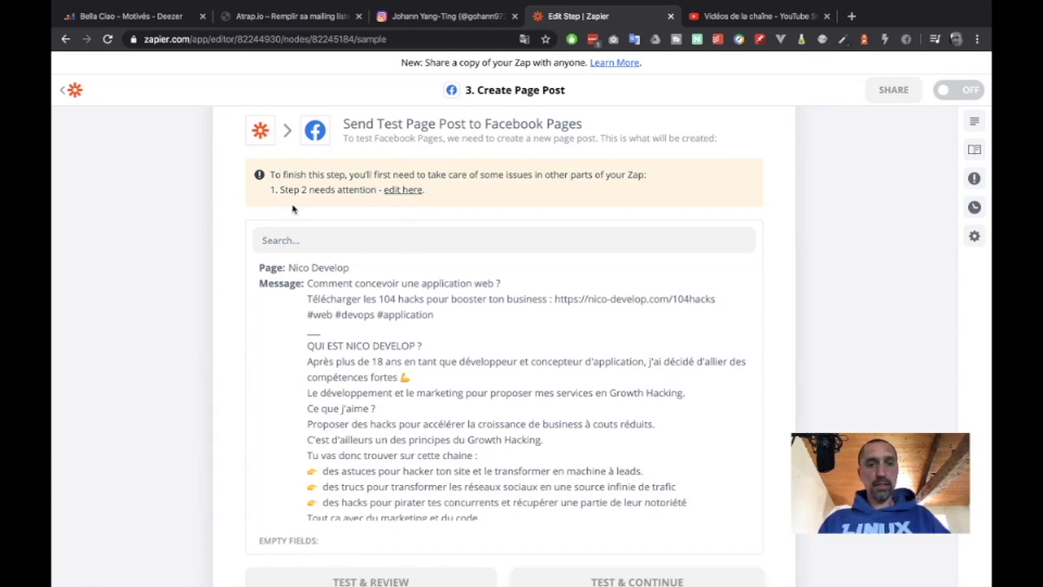
Step: Open the incomplete step 2 flagged as needing attention and delete that empty action from the Zap
{"action": "left_click", "coordinate": [397, 191]}
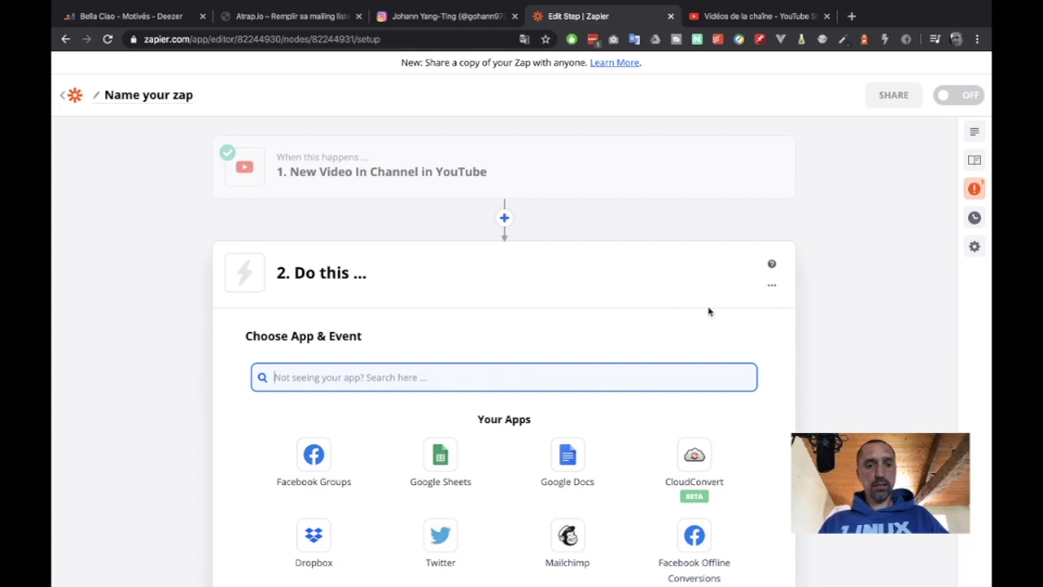
{"action": "left_click", "coordinate": [772, 286]}
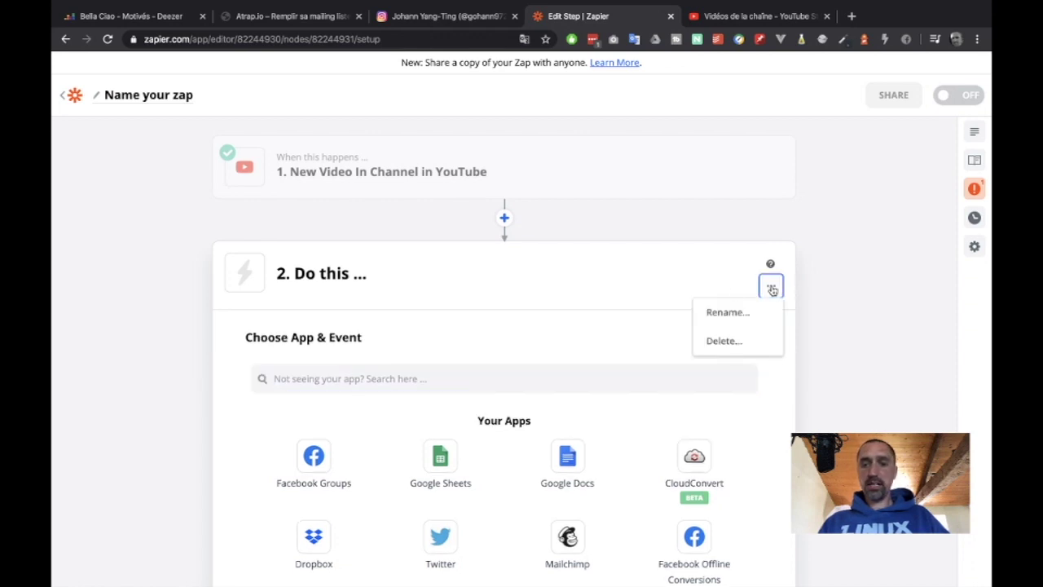
{"action": "left_click", "coordinate": [722, 348]}
{"action": "left_click", "coordinate": [721, 341]}
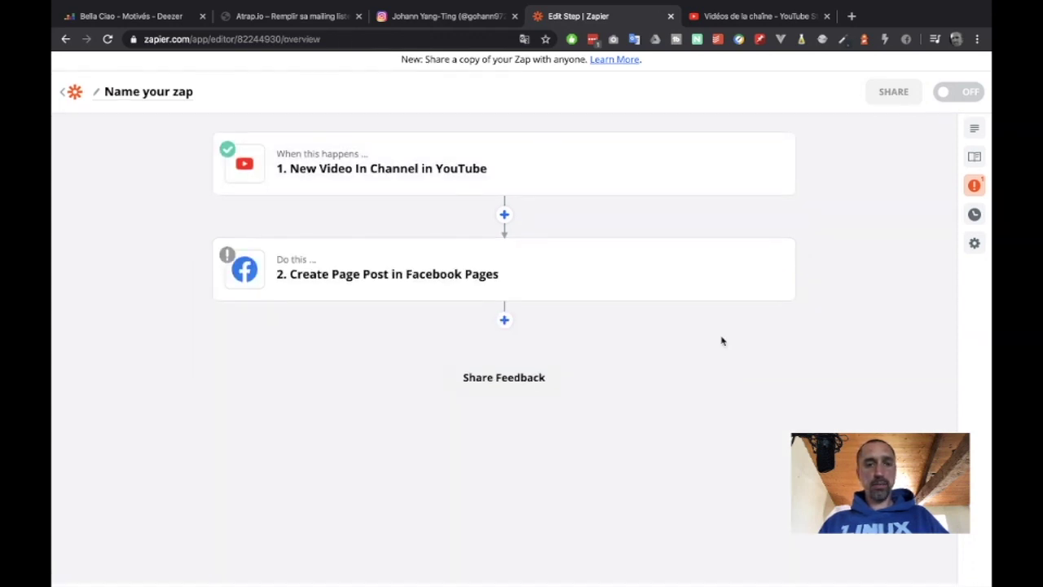
Step: Open the Create Page Post action's test section and send the test post to Facebook Pages, continuing after the test
{"action": "left_click", "coordinate": [551, 303]}
{"action": "scroll", "coordinate": [545, 342], "scroll_direction": "down", "scroll_amount": 10}
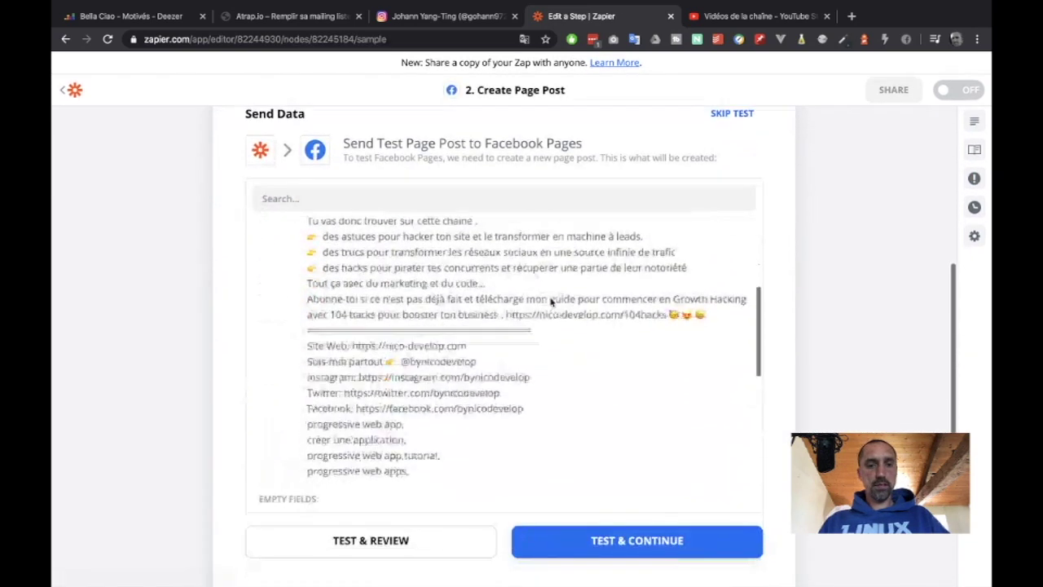
{"action": "left_click", "coordinate": [621, 553]}
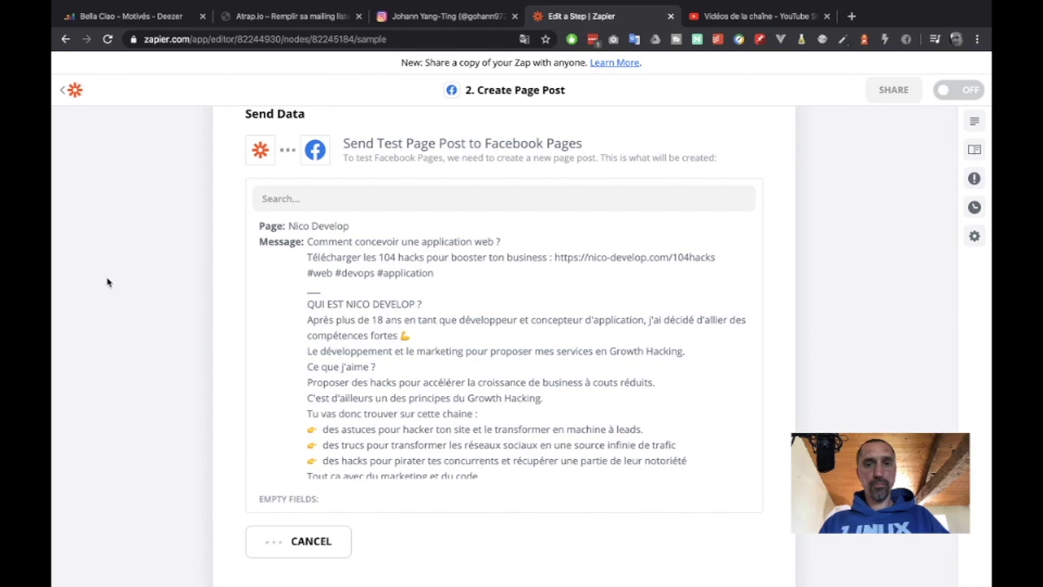
Step: Open the Nico Develop page at facebook.com/bynicodevelop in a new browser tab
{"action": "left_click", "coordinate": [852, 16]}
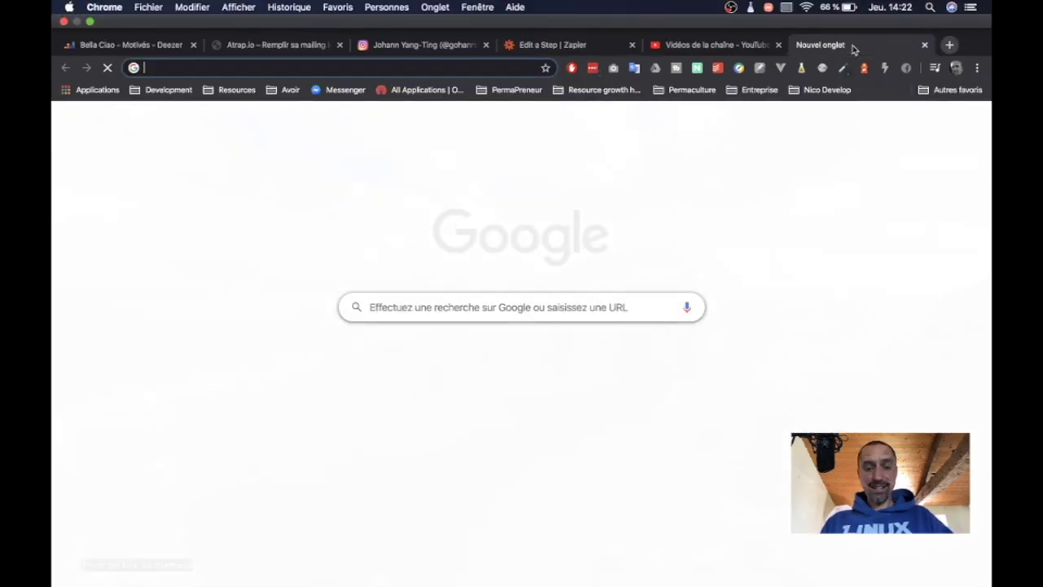
{"action": "type", "text": "facebook.com/by"}
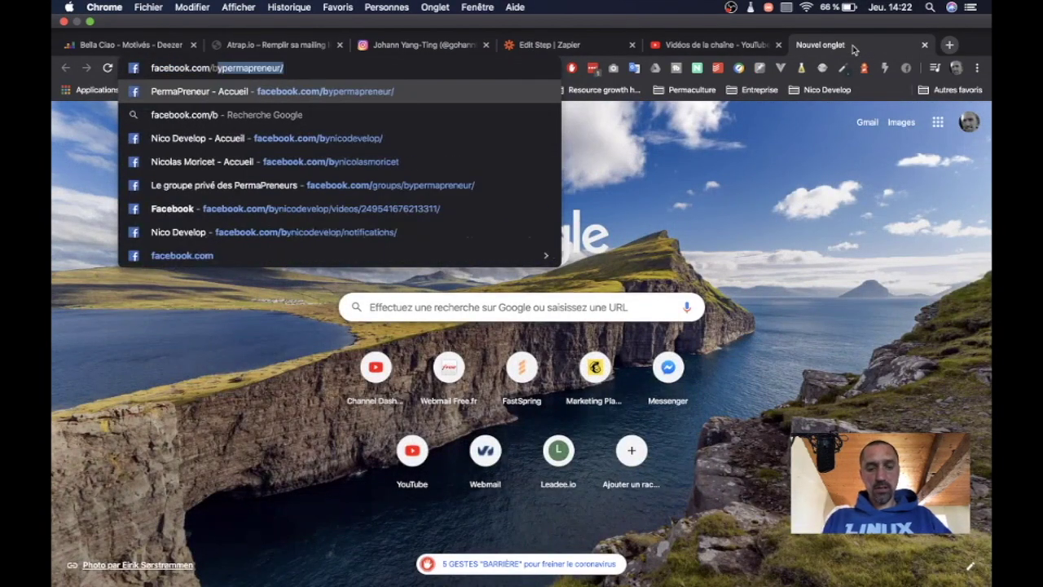
{"action": "type", "text": "ni"}
{"action": "key", "text": "Return"}
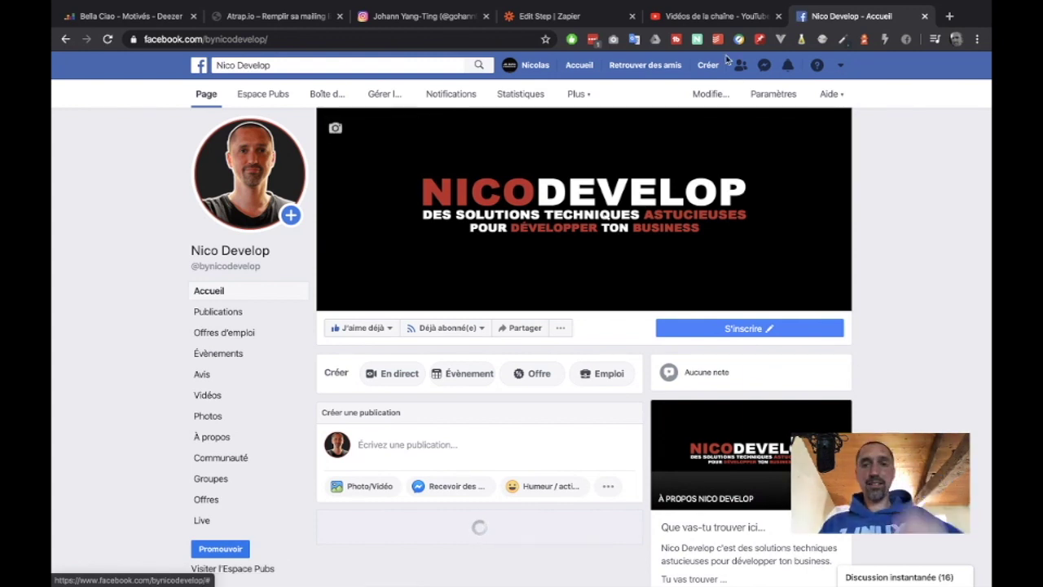
Step: Move the Zapier tab beside the Facebook tab and look for the test post on the Nico Develop page
{"action": "left_click", "coordinate": [703, 18]}
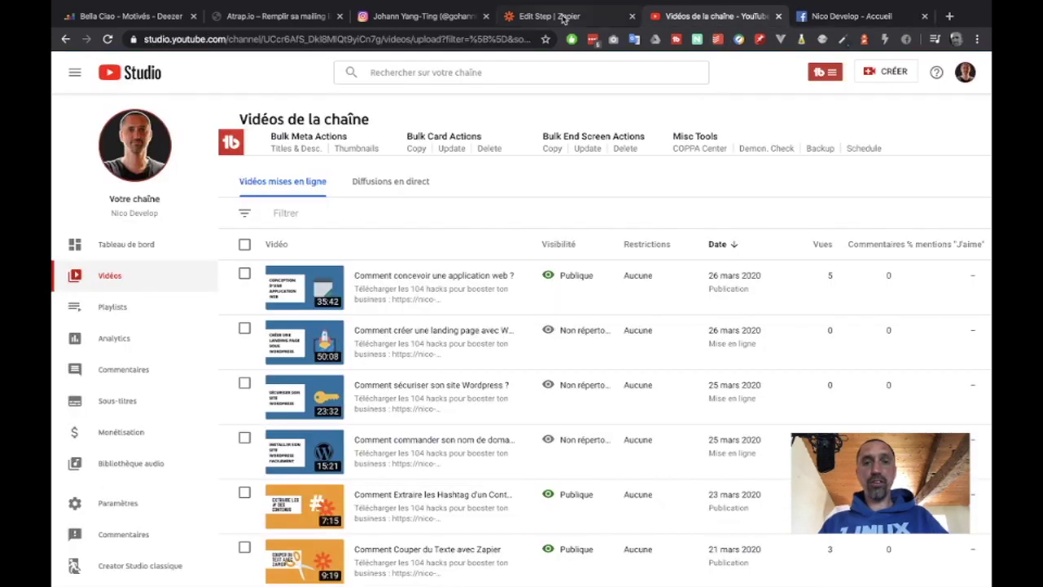
{"action": "left_click_drag", "start_coordinate": [563, 18], "coordinate": [711, 18]}
{"action": "left_click", "coordinate": [831, 18]}
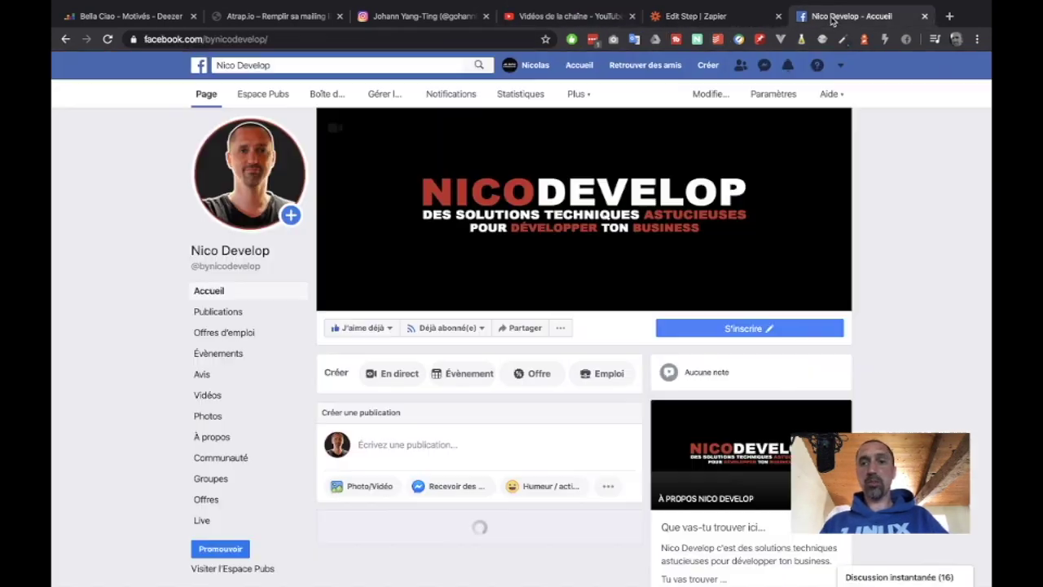
{"action": "scroll", "coordinate": [807, 375], "scroll_direction": "down", "scroll_amount": 4}
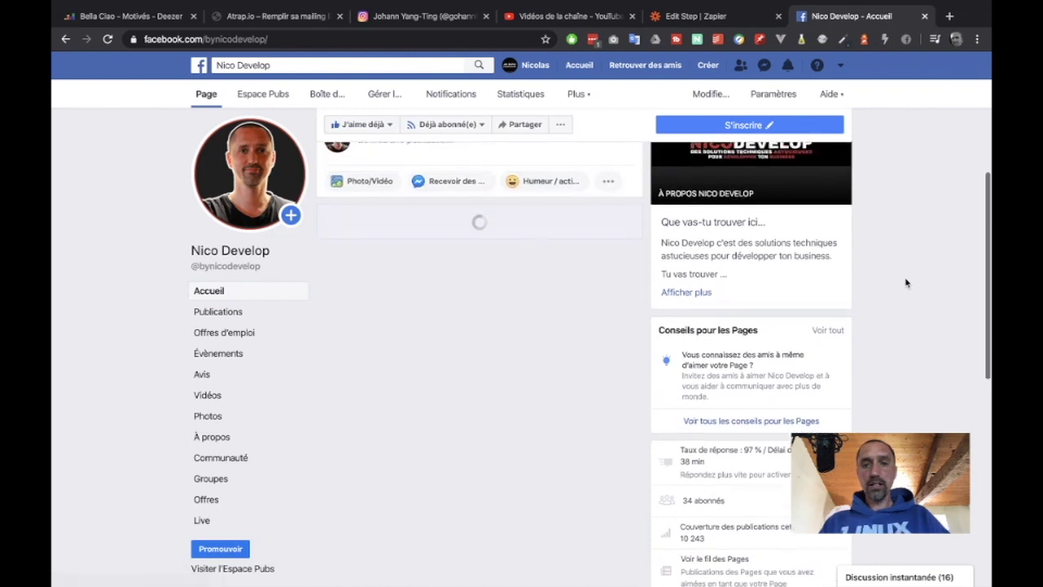
Step: Return to the Zap editor and turn the Zap on
{"action": "left_click", "coordinate": [697, 18]}
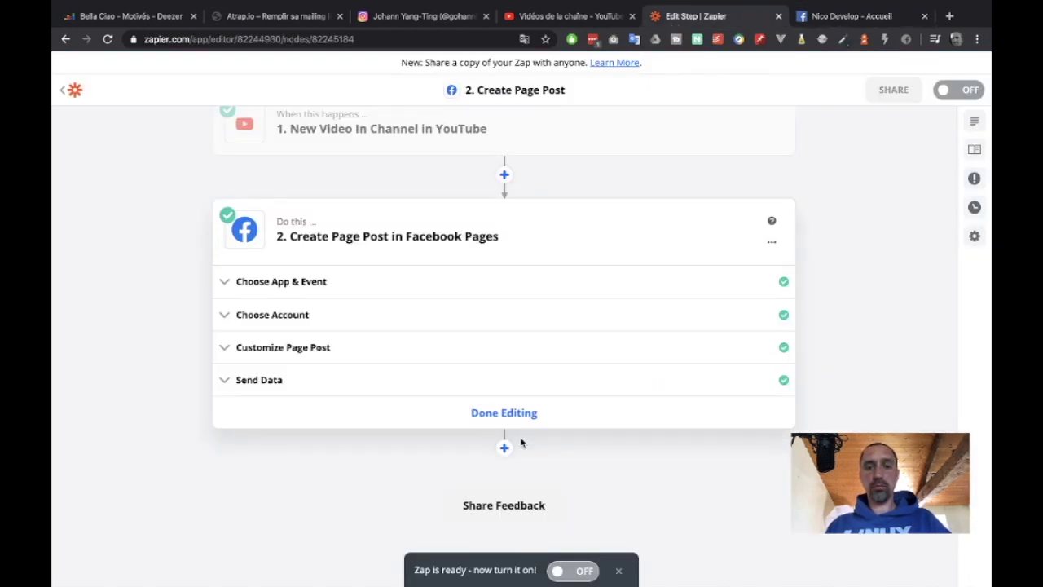
{"action": "left_click", "coordinate": [574, 572]}
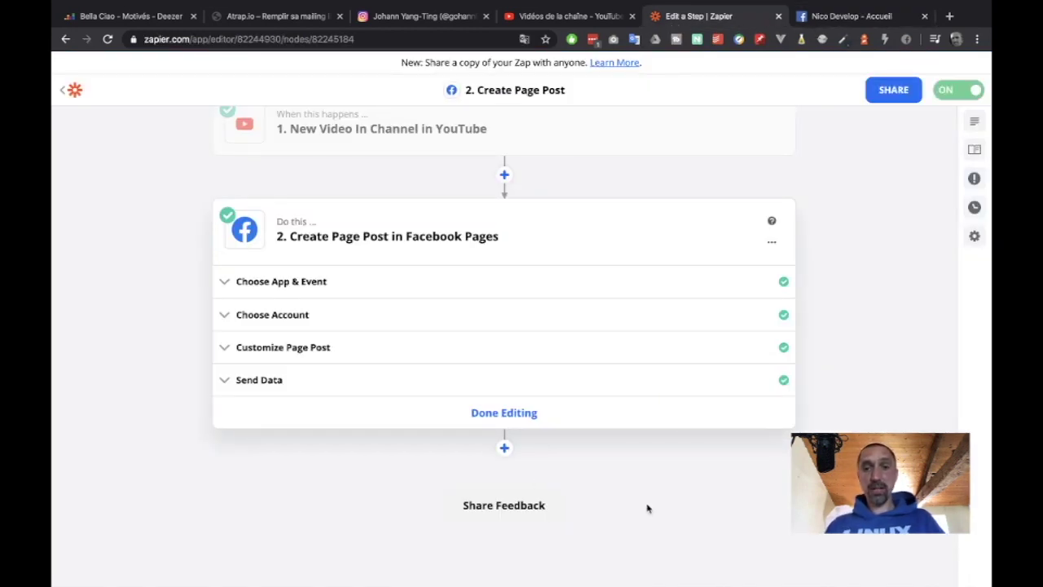
Step: Examine the test post on the Nico Develop Facebook page, expanding its full text to check the description and the keyword list
{"action": "left_click", "coordinate": [844, 16]}
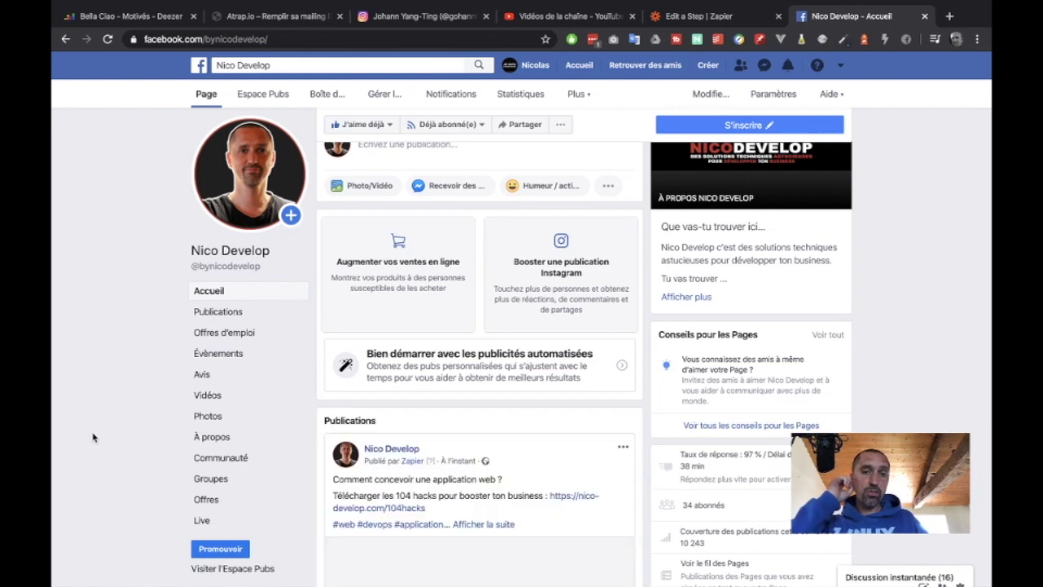
{"action": "scroll", "coordinate": [92, 438], "scroll_direction": "down", "scroll_amount": 3}
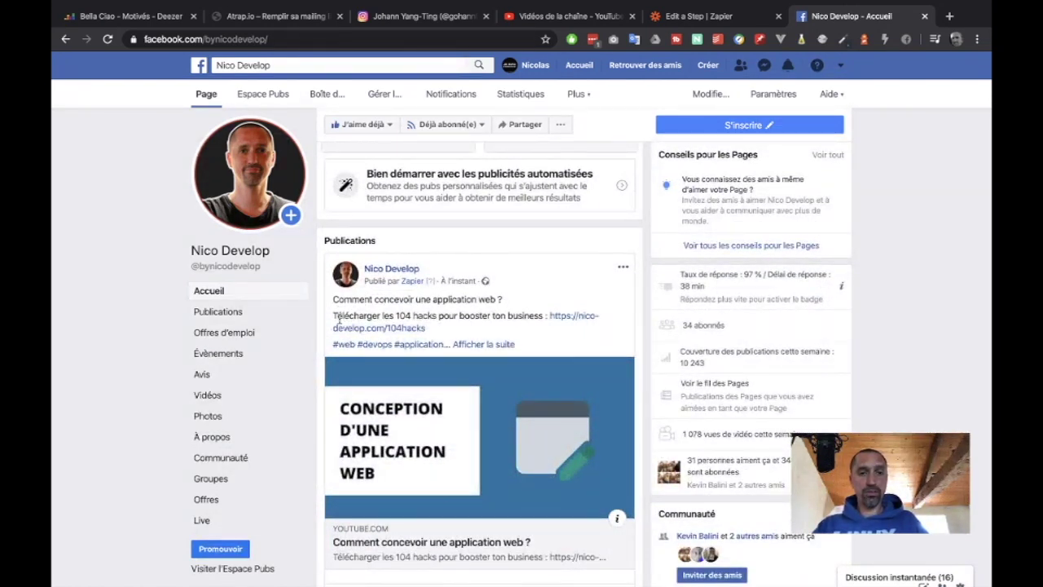
{"action": "left_click_drag", "start_coordinate": [335, 316], "coordinate": [493, 318]}
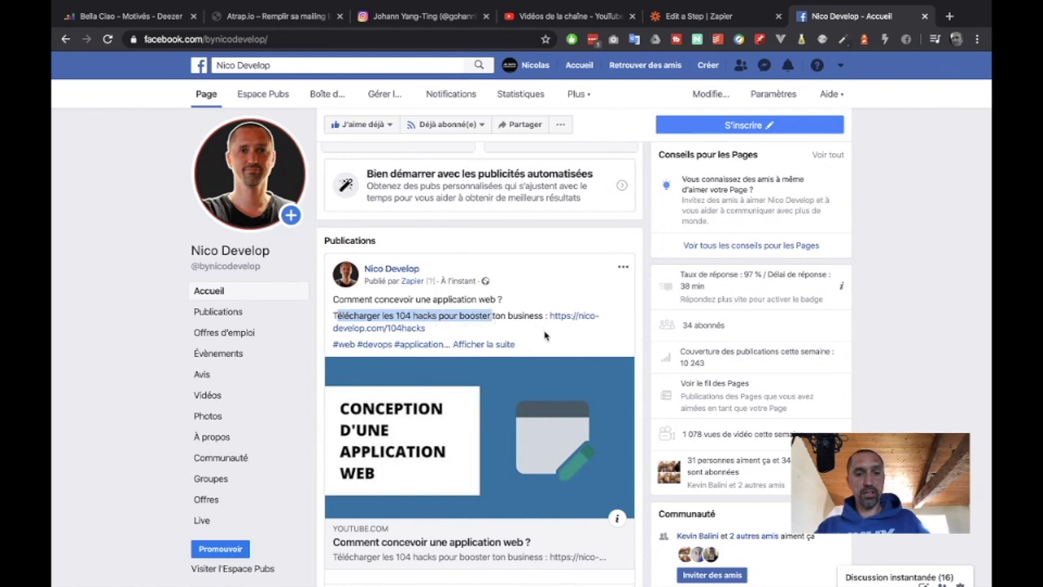
{"action": "left_click", "coordinate": [503, 344]}
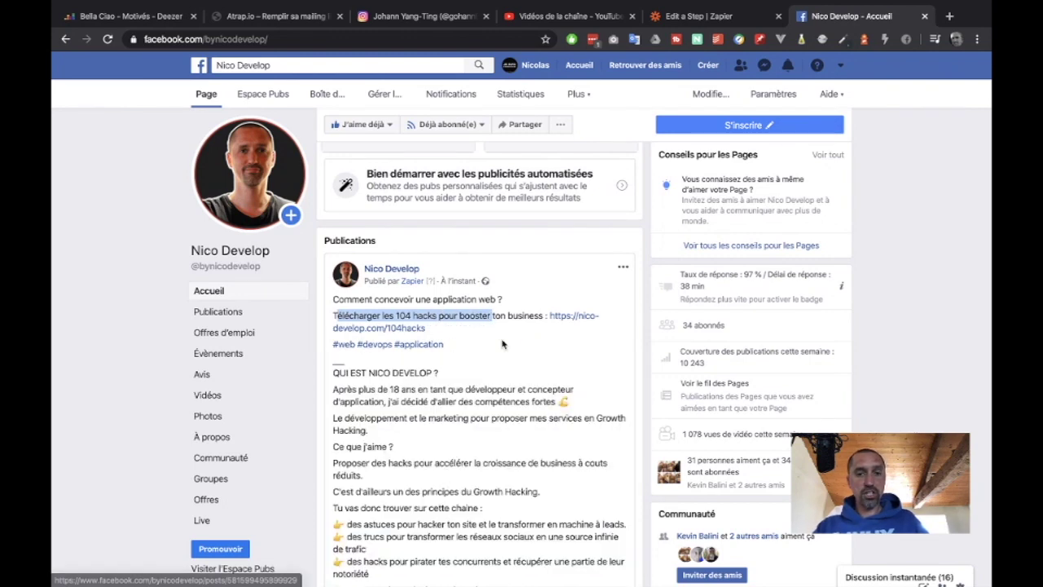
{"action": "scroll", "coordinate": [503, 344], "scroll_direction": "down", "scroll_amount": 3}
{"action": "scroll", "coordinate": [503, 344], "scroll_direction": "down", "scroll_amount": 4}
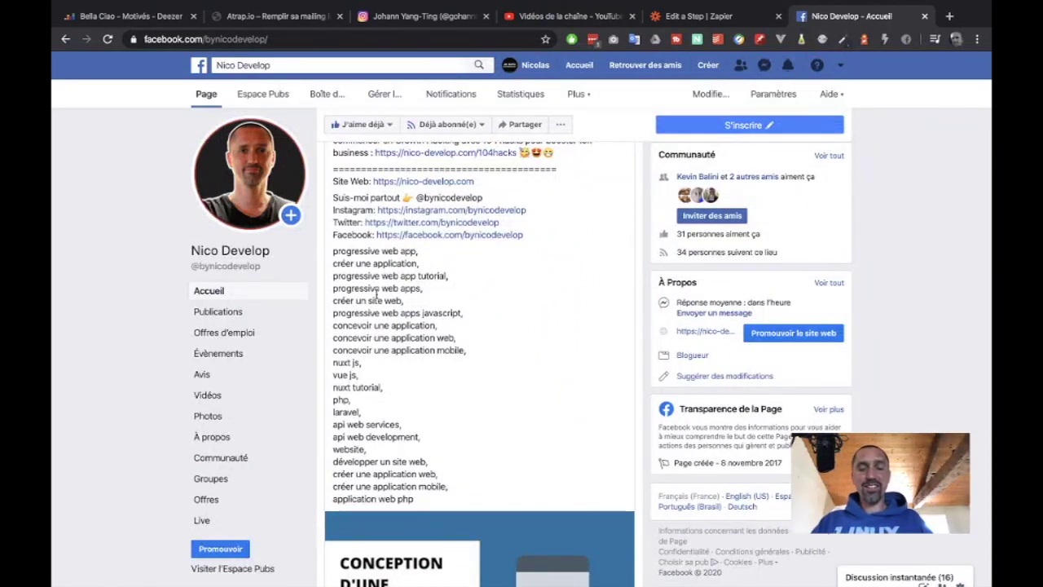
{"action": "left_click_drag", "start_coordinate": [431, 499], "coordinate": [330, 249]}
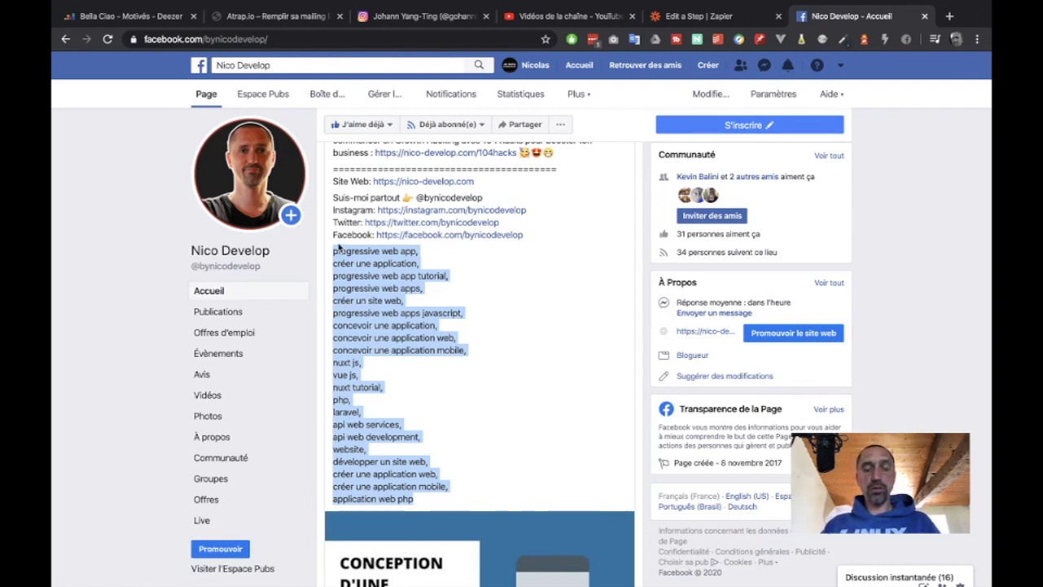
{"action": "scroll", "coordinate": [341, 246], "scroll_direction": "up", "scroll_amount": 3}
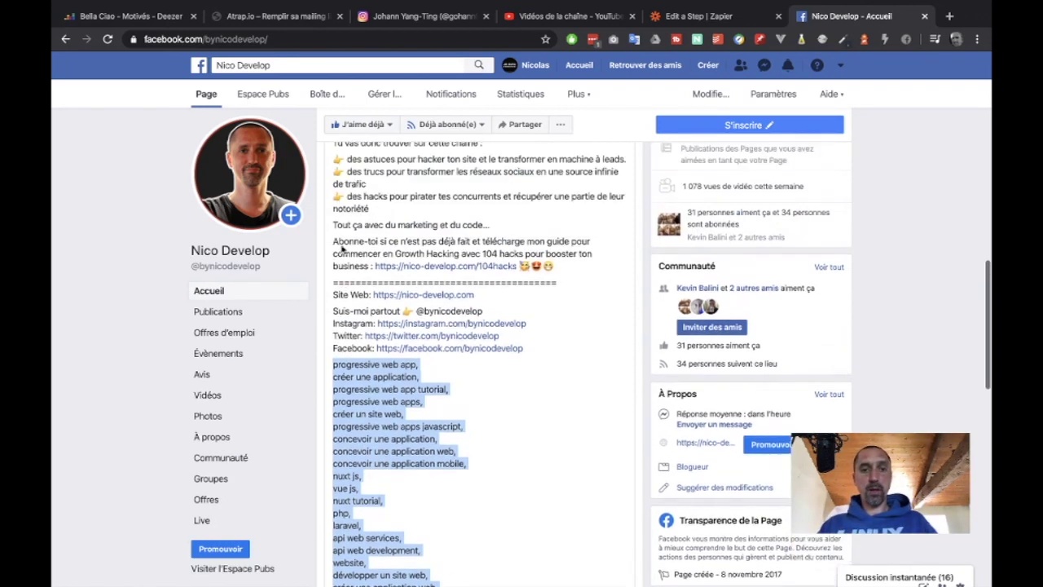
{"action": "scroll", "coordinate": [341, 247], "scroll_direction": "down", "scroll_amount": 4}
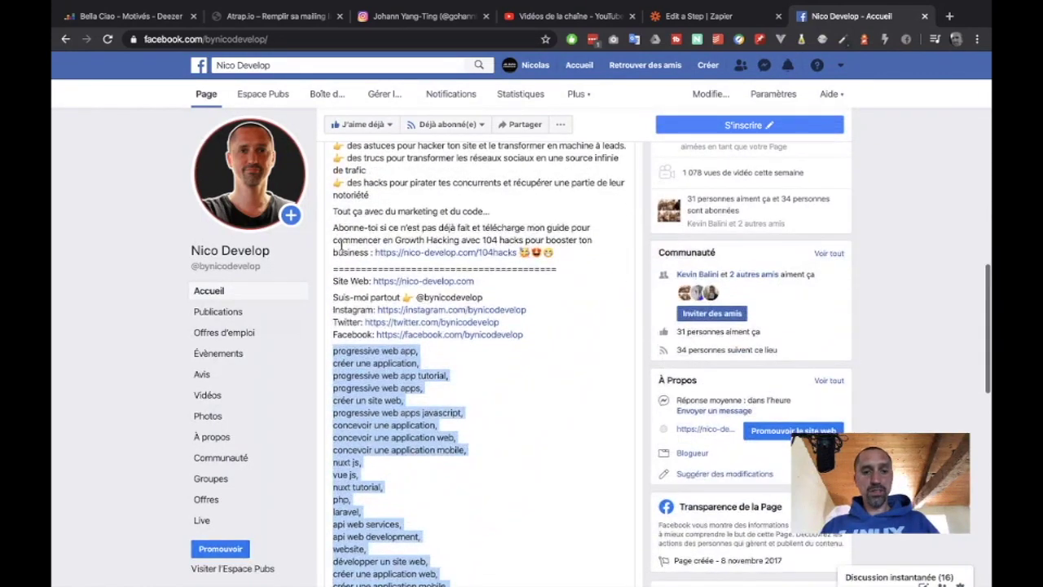
{"action": "scroll", "coordinate": [437, 279], "scroll_direction": "up", "scroll_amount": 10}
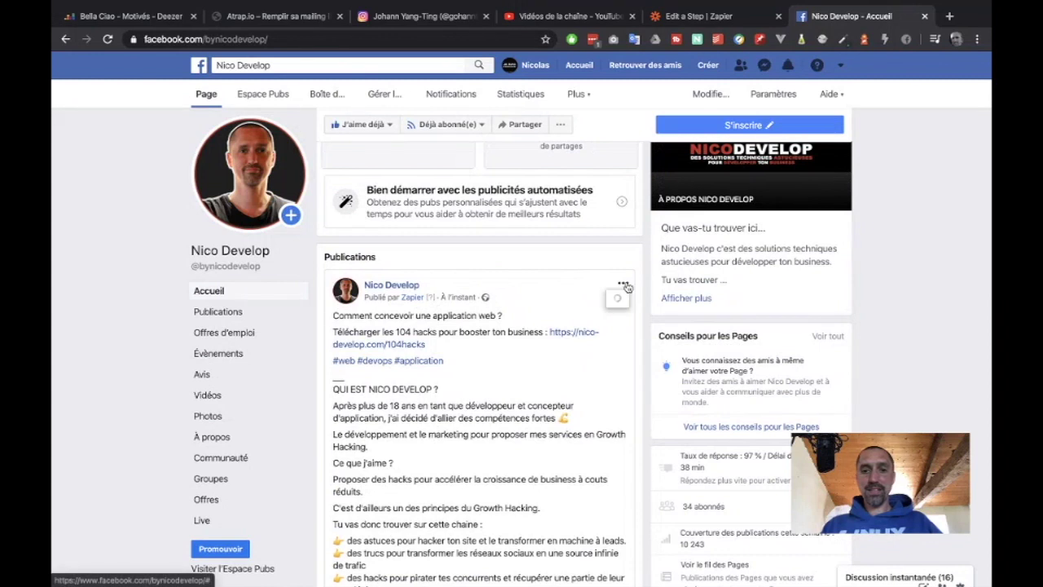
{"action": "left_click", "coordinate": [624, 285]}
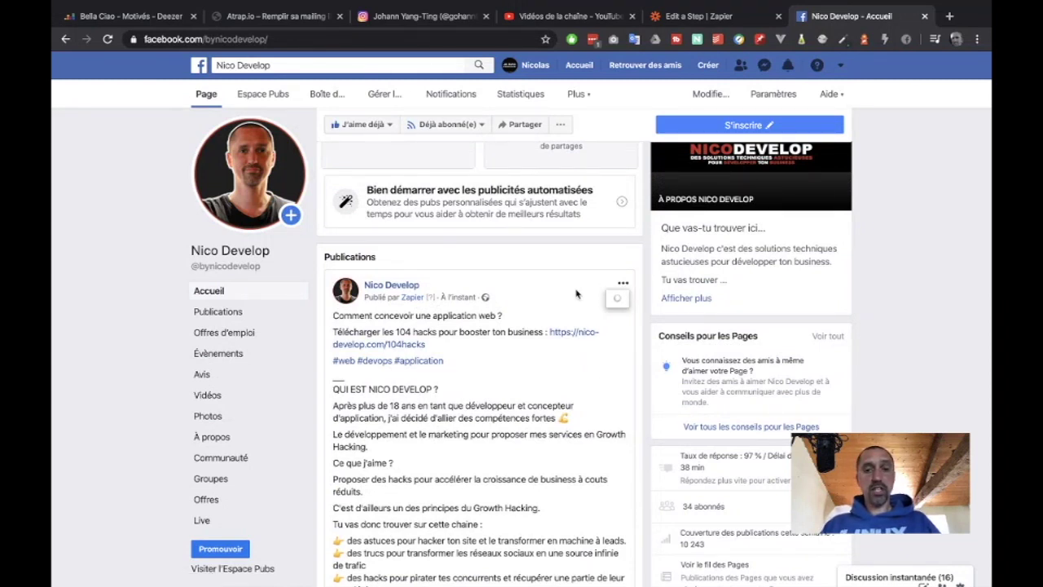
{"action": "scroll", "coordinate": [575, 293], "scroll_direction": "down", "scroll_amount": 4}
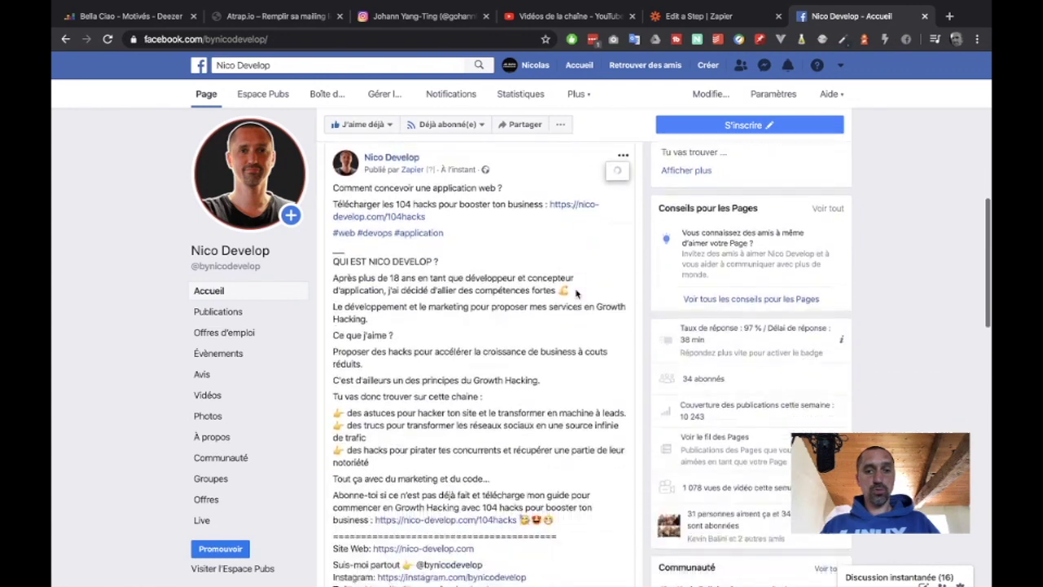
{"action": "scroll", "coordinate": [577, 295], "scroll_direction": "up", "scroll_amount": 2}
{"action": "scroll", "coordinate": [577, 295], "scroll_direction": "up", "scroll_amount": 1}
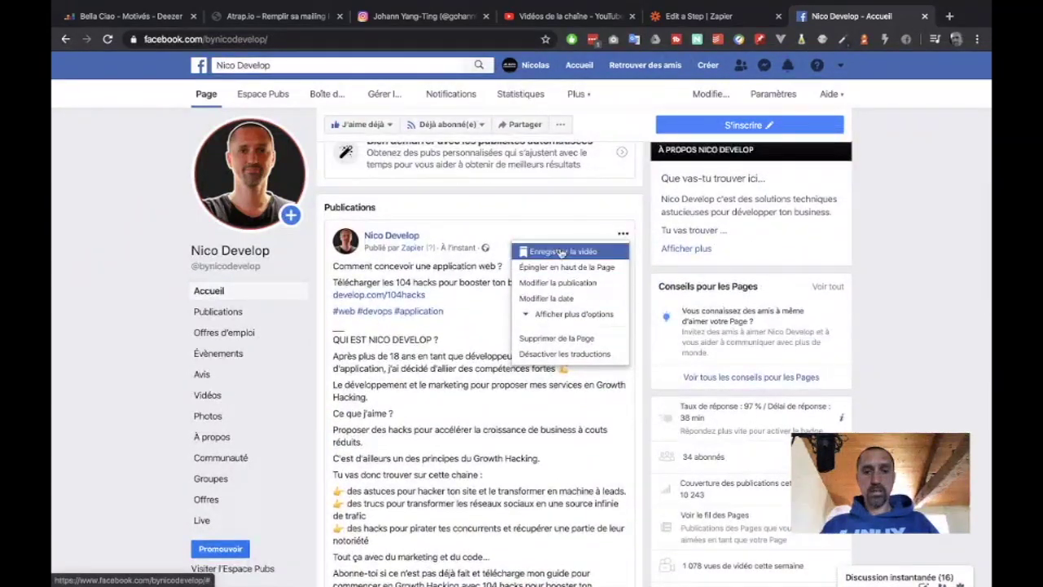
{"action": "key", "text": "Escape"}
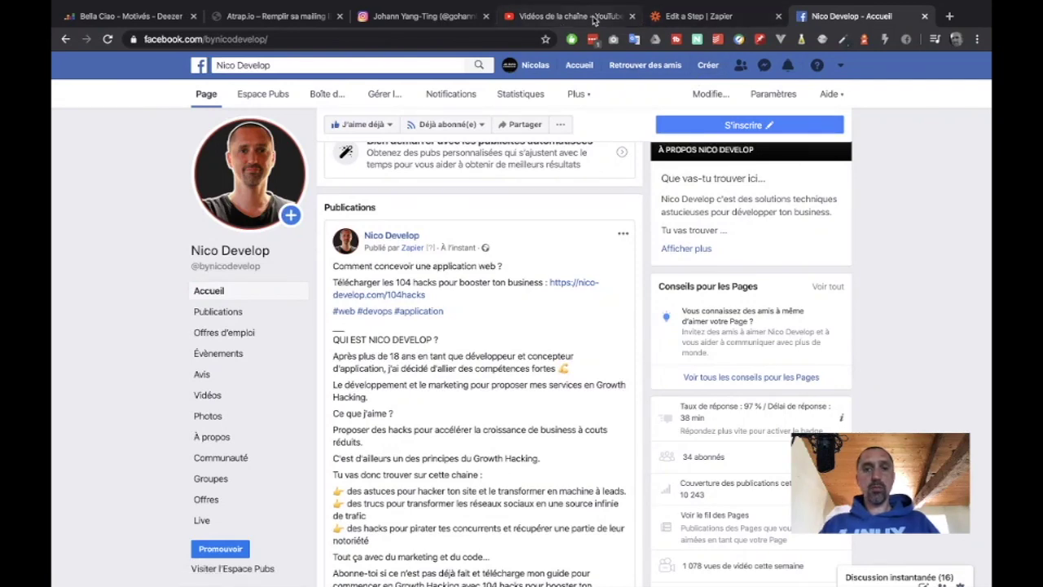
Step: Open the details of "Comment concevoir une application web ?" in YouTube Studio, and delete the test post from the Nico Develop Facebook page
{"action": "left_click", "coordinate": [558, 16]}
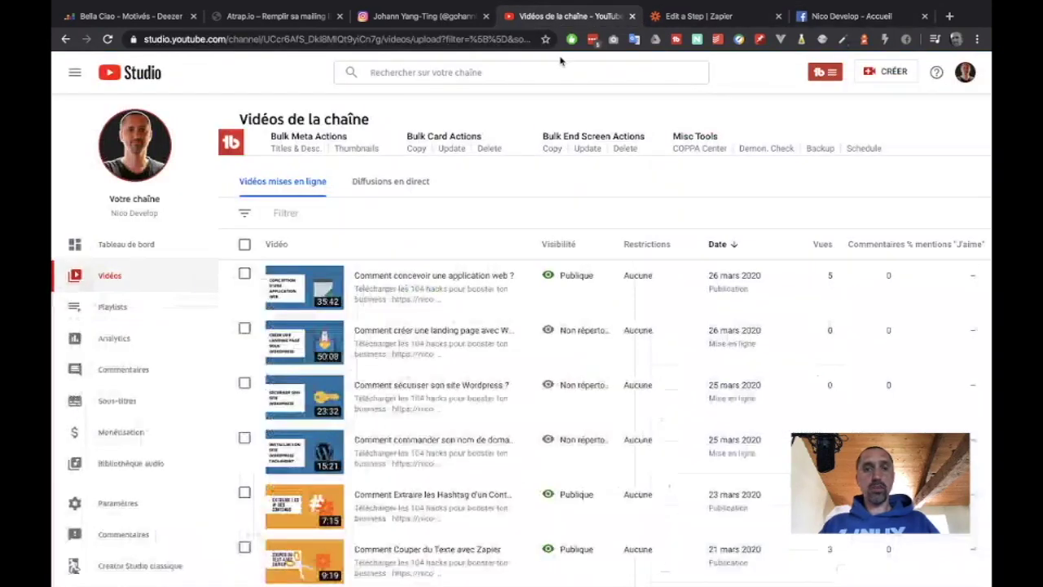
{"action": "left_click", "coordinate": [364, 291]}
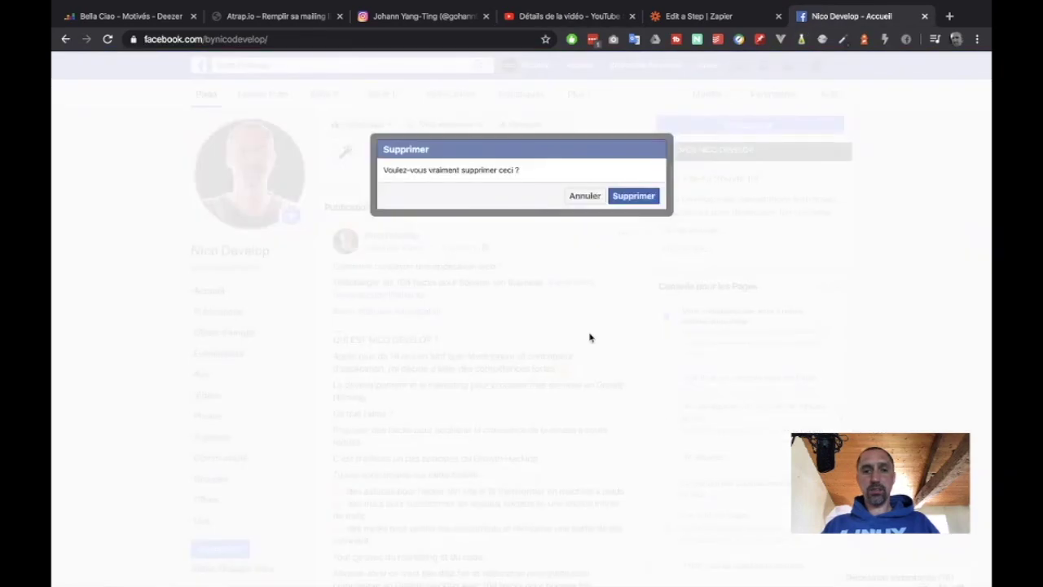
{"action": "left_click", "coordinate": [637, 201]}
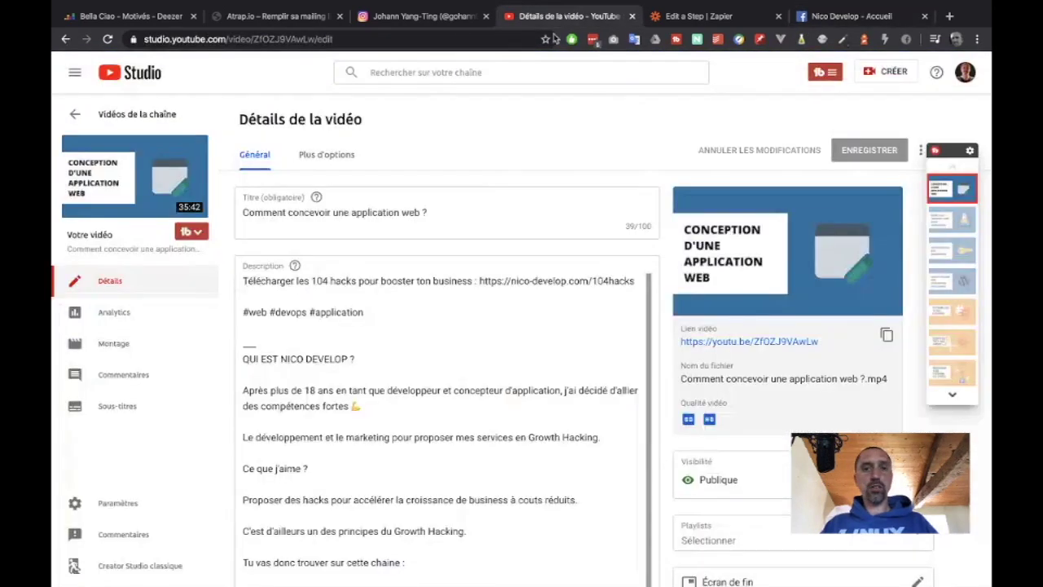
Step: Add the heading line "Keywords :" above the keyword list in the video description, followed by a blank line, and save the changes
{"action": "scroll", "coordinate": [437, 356], "scroll_direction": "down", "scroll_amount": 1}
{"action": "left_click_drag", "start_coordinate": [272, 327], "coordinate": [242, 331]}
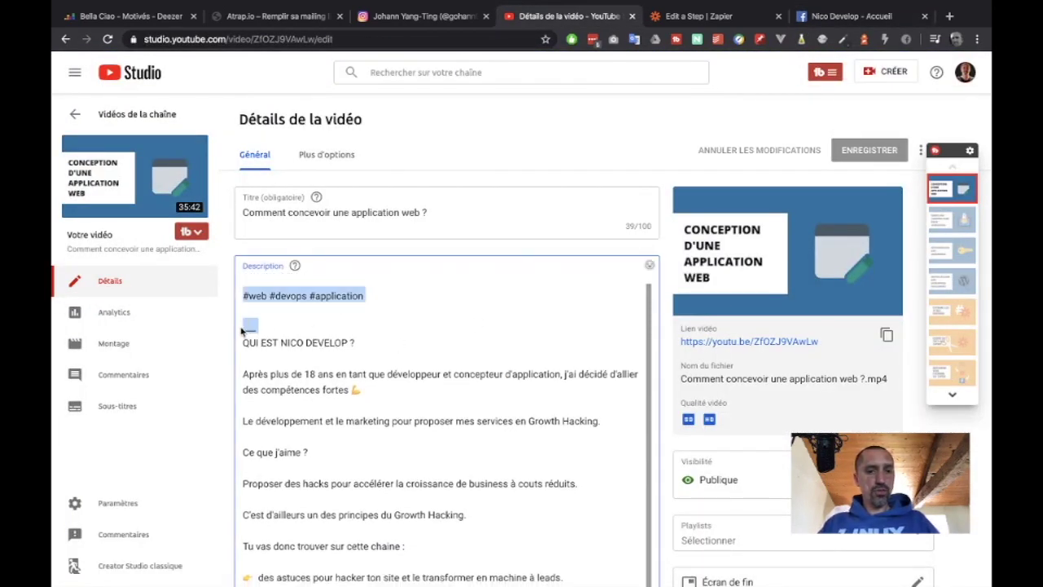
{"action": "left_click", "coordinate": [242, 328]}
{"action": "double_click", "coordinate": [248, 326]}
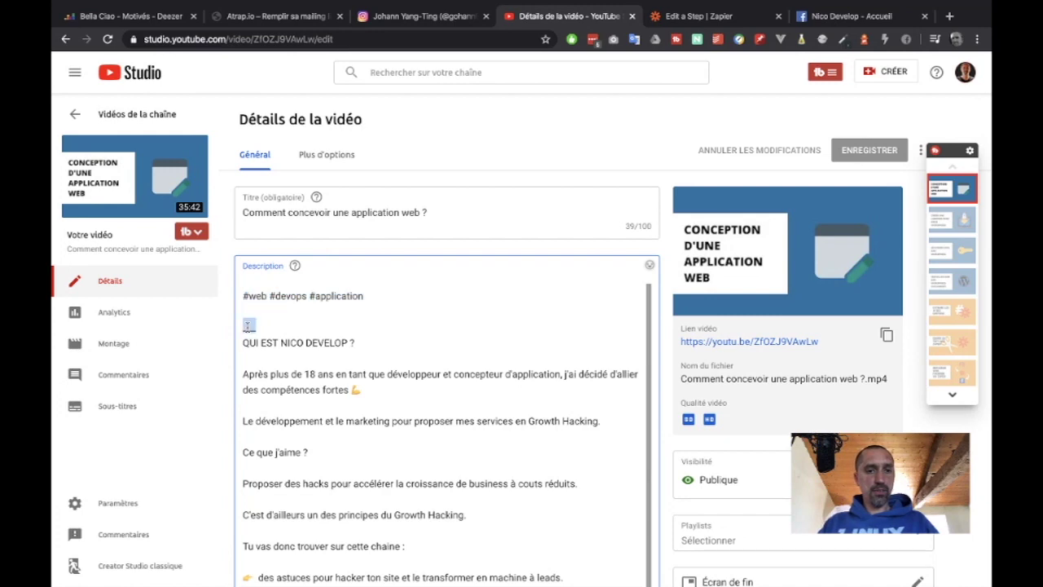
{"action": "scroll", "coordinate": [333, 323], "scroll_direction": "down", "scroll_amount": 4}
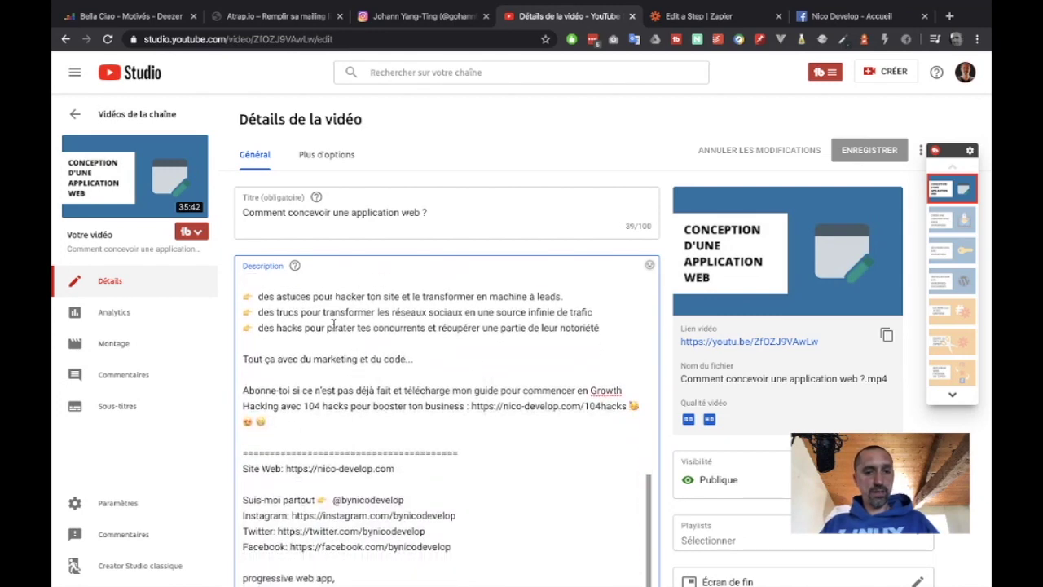
{"action": "scroll", "coordinate": [305, 463], "scroll_direction": "down", "scroll_amount": 5}
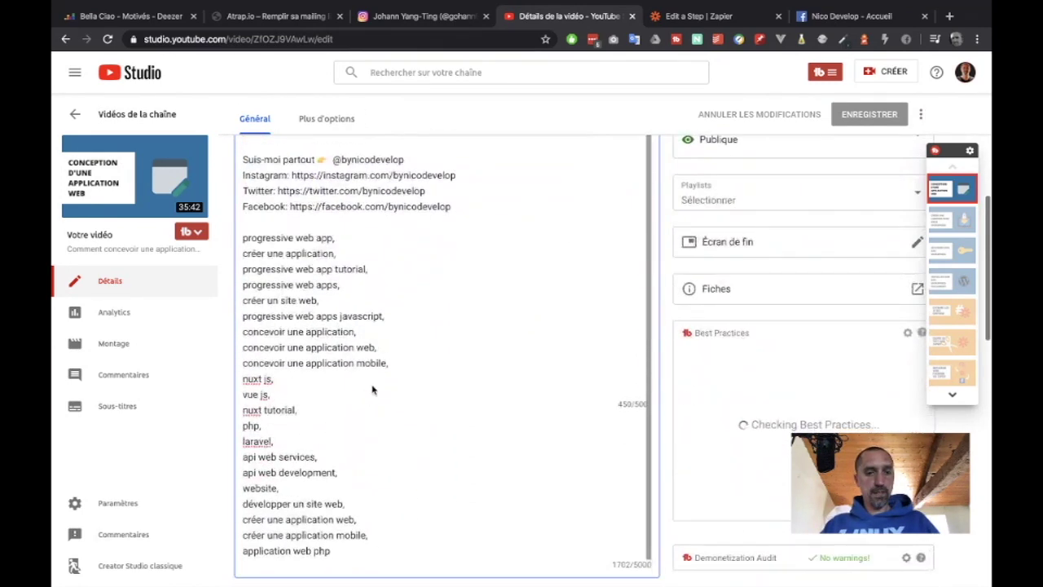
{"action": "left_click", "coordinate": [350, 225]}
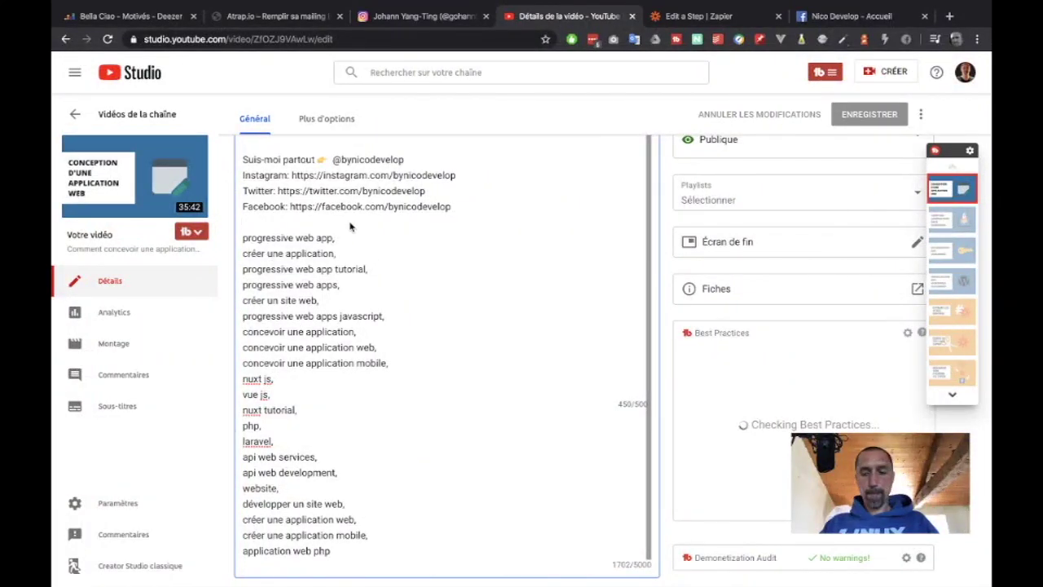
{"action": "key", "text": "Return"}
{"action": "key", "text": "Return"}
{"action": "scroll", "coordinate": [351, 226], "scroll_direction": "down", "scroll_amount": 2}
{"action": "scroll", "coordinate": [346, 226], "scroll_direction": "up", "scroll_amount": 3}
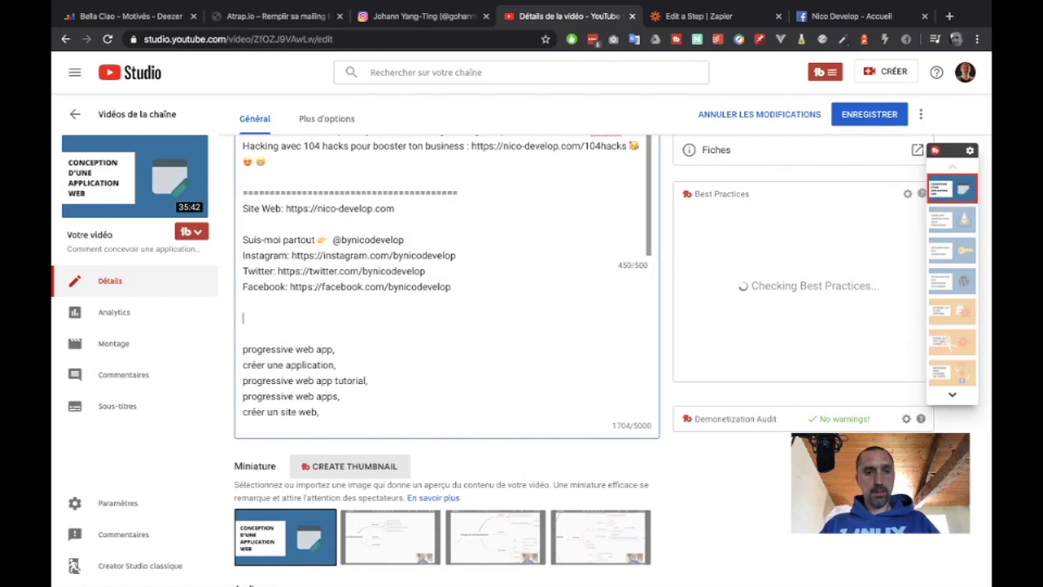
{"action": "key", "text": "BackSpace"}
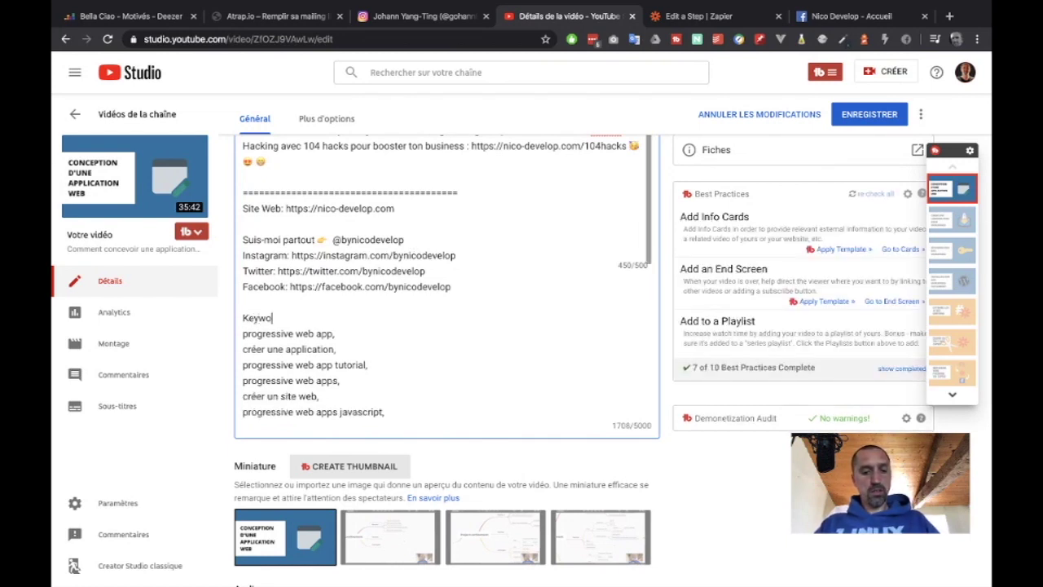
{"action": "key", "text": "Return"}
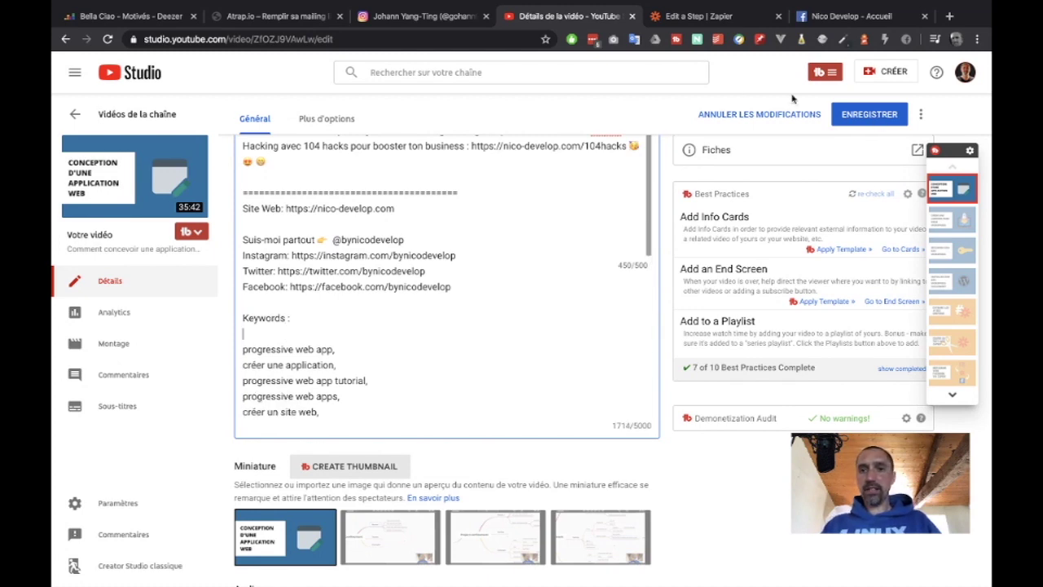
Step: Switch to the Zap editor and add a Formatter step with the Text action event between the YouTube trigger and the Facebook post
{"action": "left_click", "coordinate": [702, 17]}
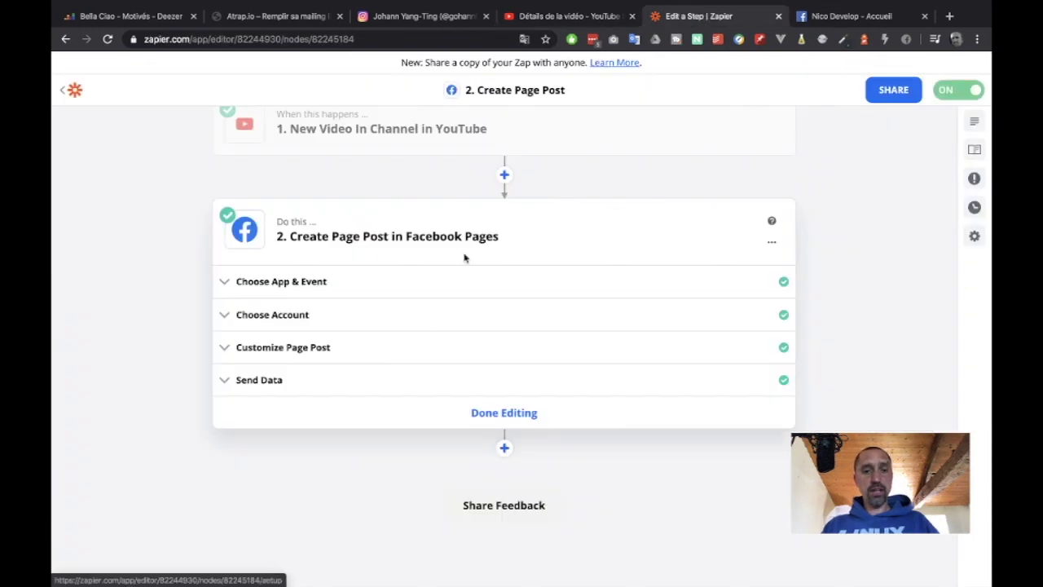
{"action": "left_click", "coordinate": [504, 174]}
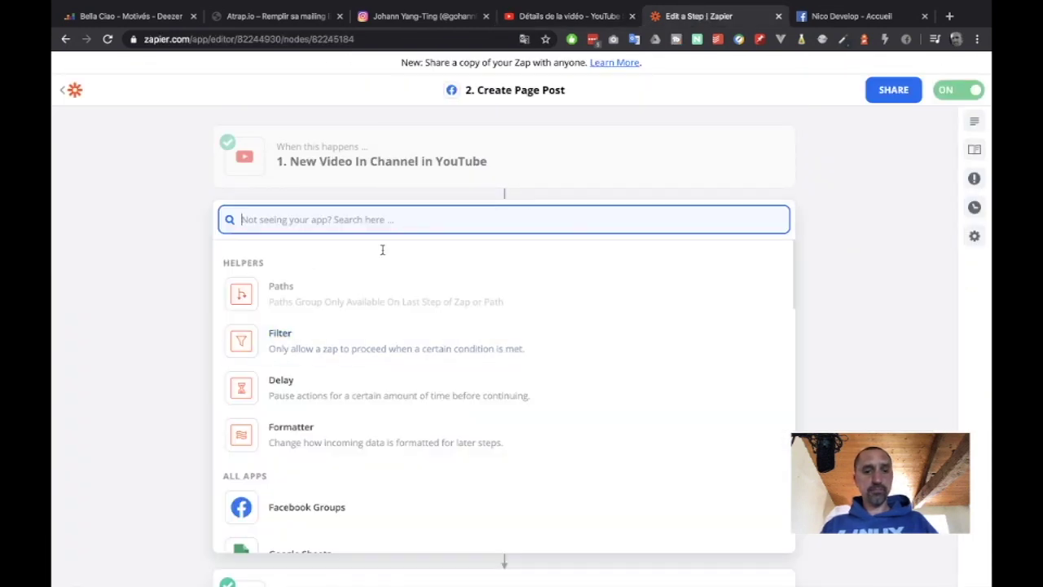
{"action": "left_click", "coordinate": [310, 428]}
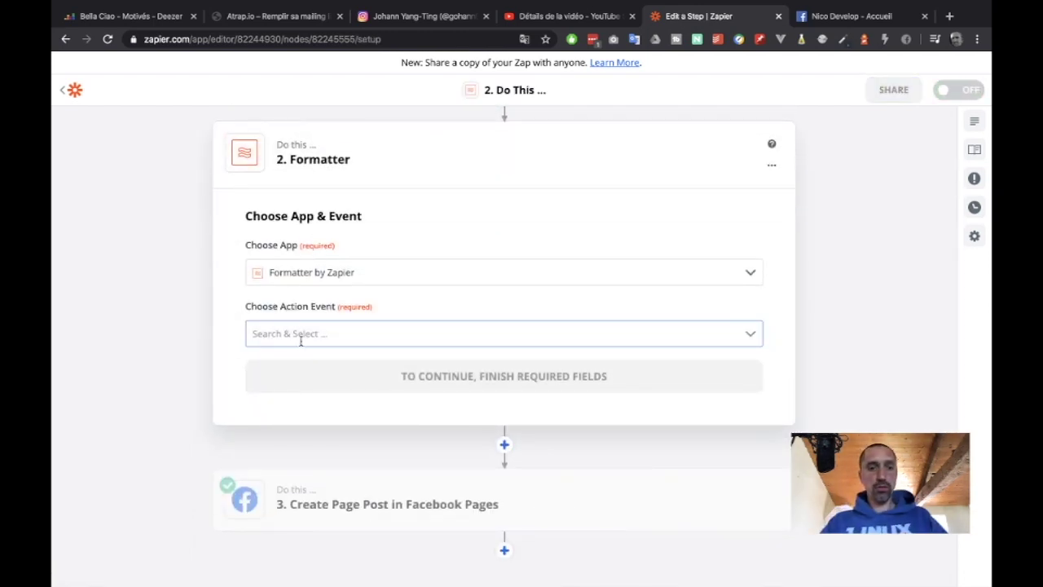
{"action": "left_click", "coordinate": [301, 340]}
{"action": "scroll", "coordinate": [294, 379], "scroll_direction": "down", "scroll_amount": 4}
{"action": "left_click", "coordinate": [279, 468]}
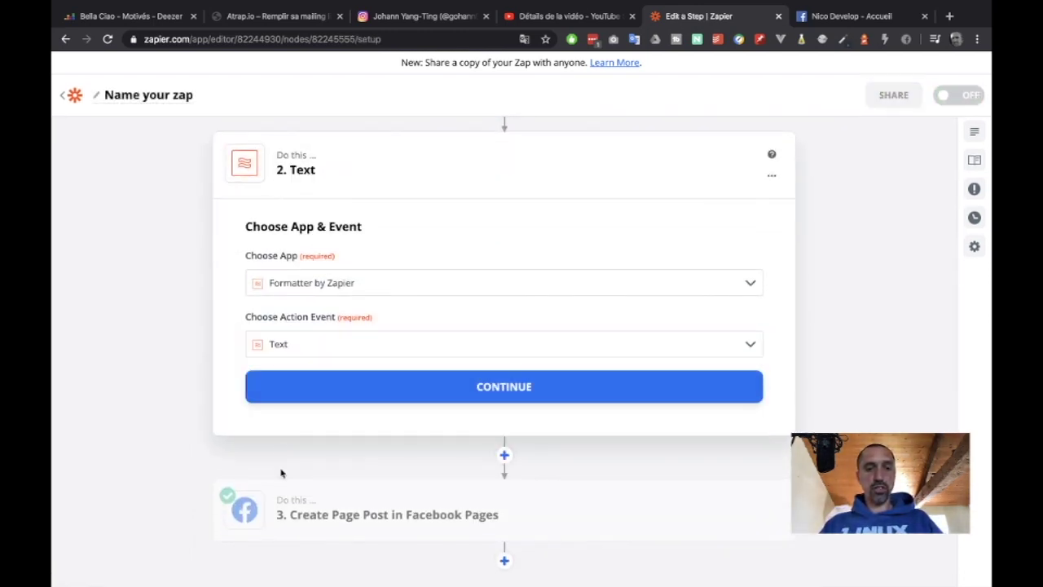
{"action": "left_click", "coordinate": [497, 392]}
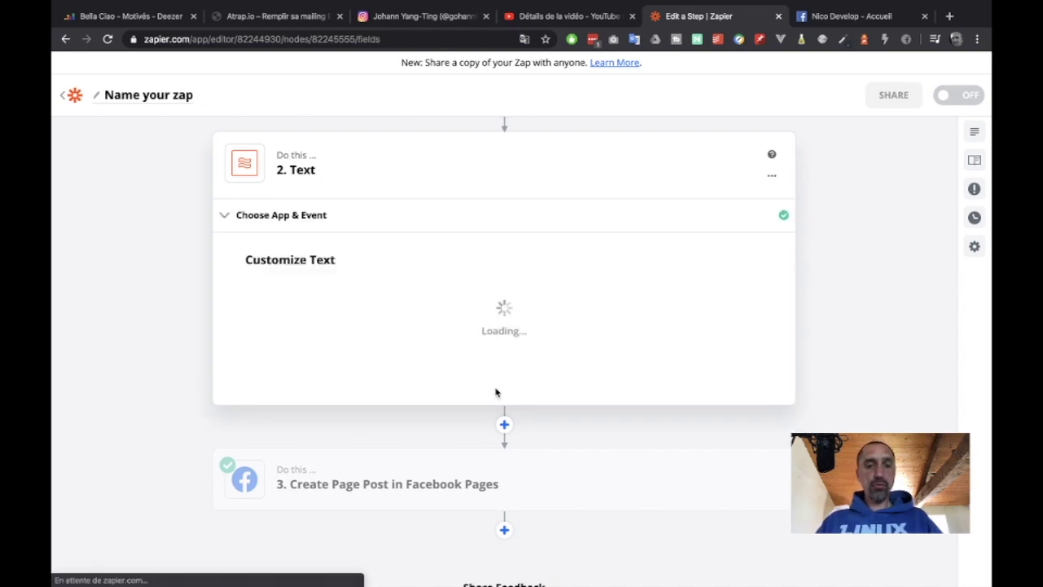
Step: Set the Formatter step's transform to Split Text and use the YouTube video's Description as its input
{"action": "left_click", "coordinate": [368, 205]}
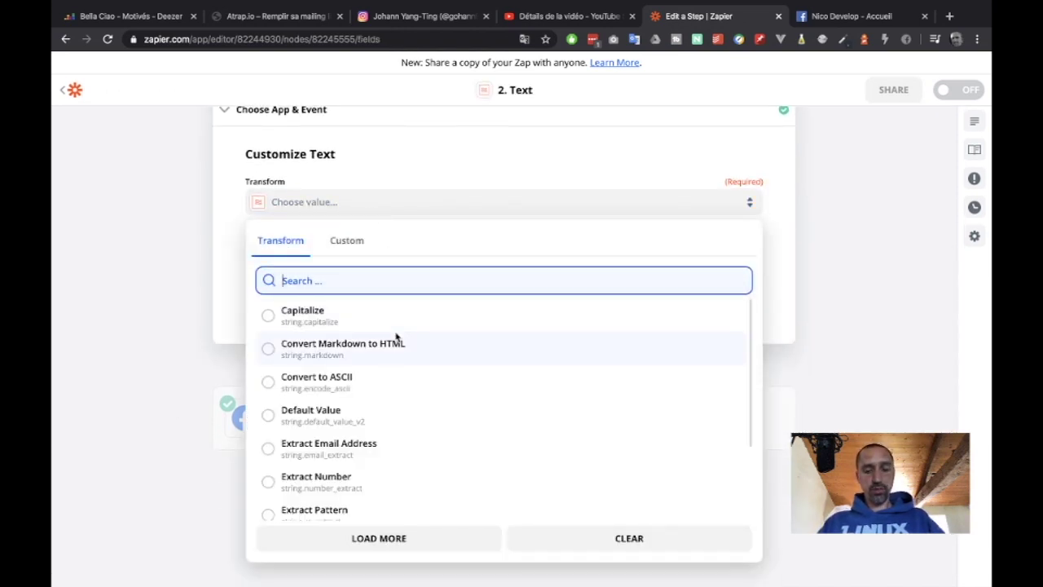
{"action": "type", "text": "spl"}
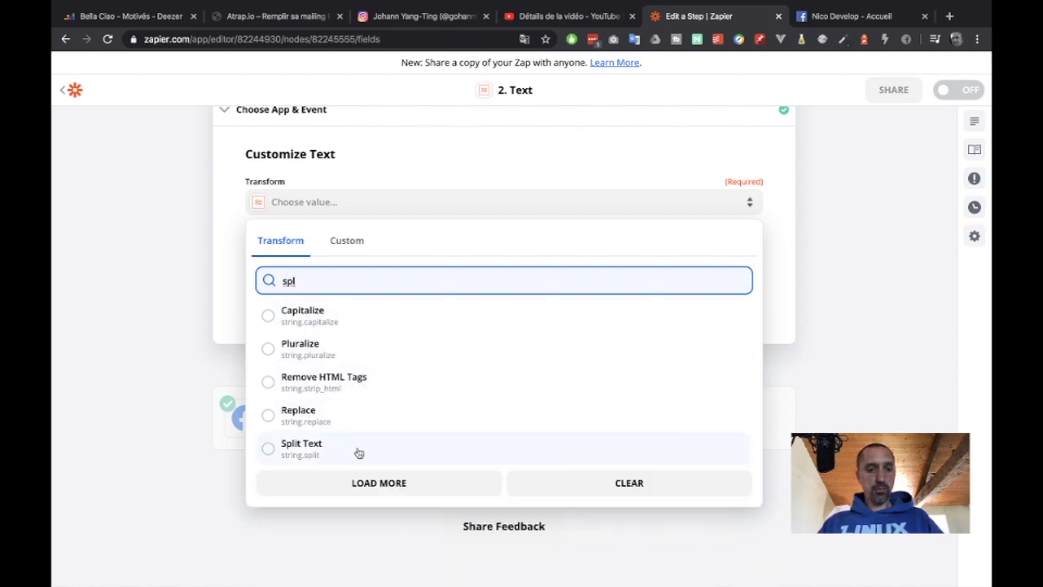
{"action": "left_click", "coordinate": [326, 445]}
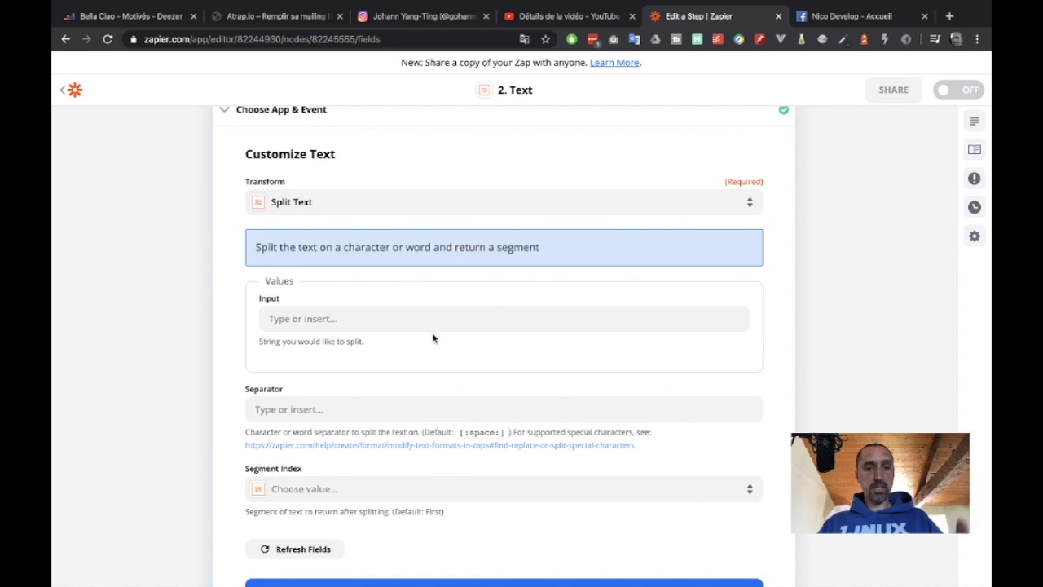
{"action": "left_click", "coordinate": [302, 320]}
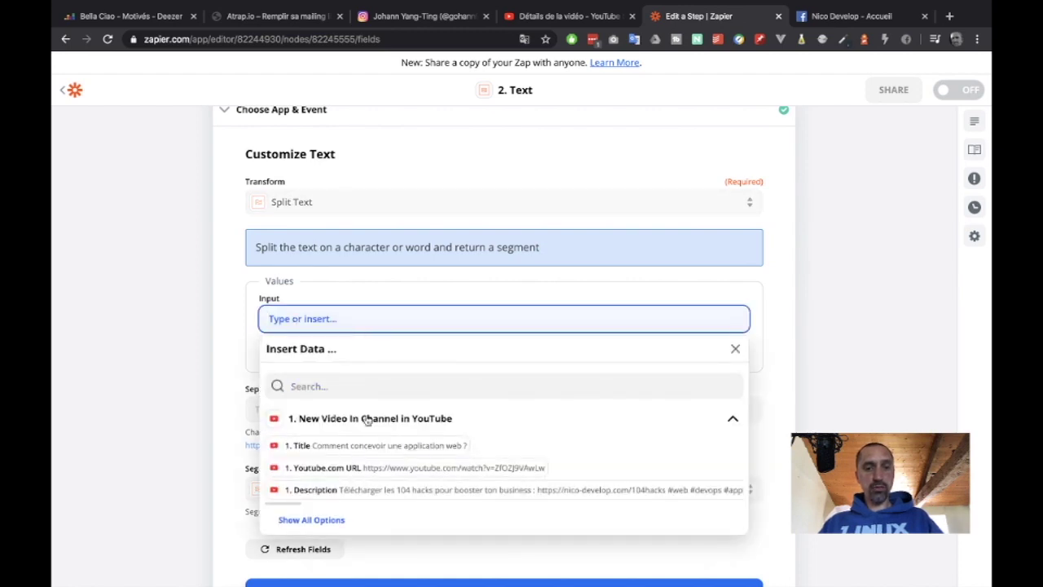
{"action": "left_click", "coordinate": [370, 492]}
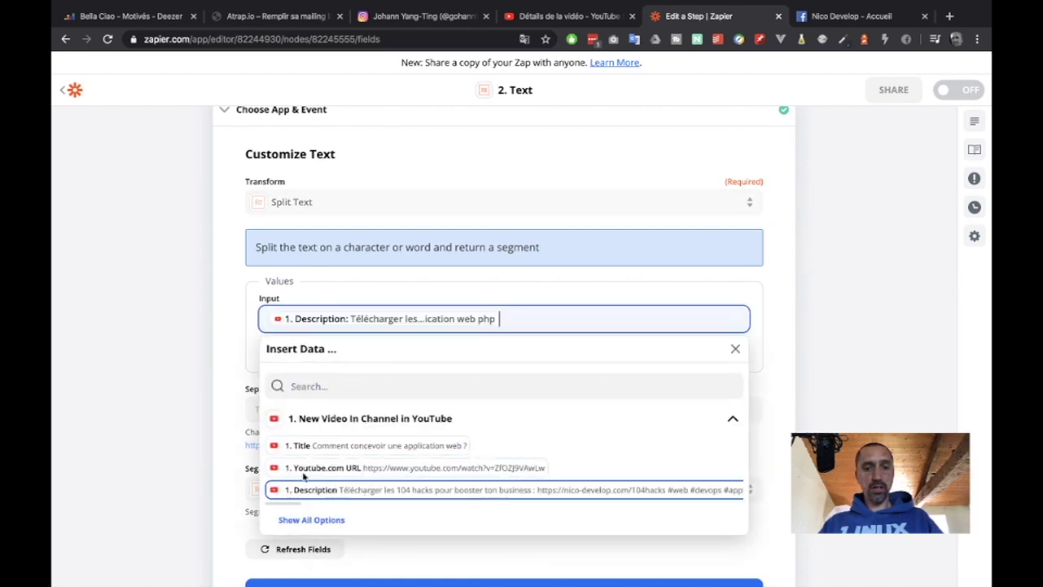
{"action": "left_click", "coordinate": [119, 407]}
{"action": "scroll", "coordinate": [220, 408], "scroll_direction": "down", "scroll_amount": 1}
{"action": "scroll", "coordinate": [220, 407], "scroll_direction": "down", "scroll_amount": 1}
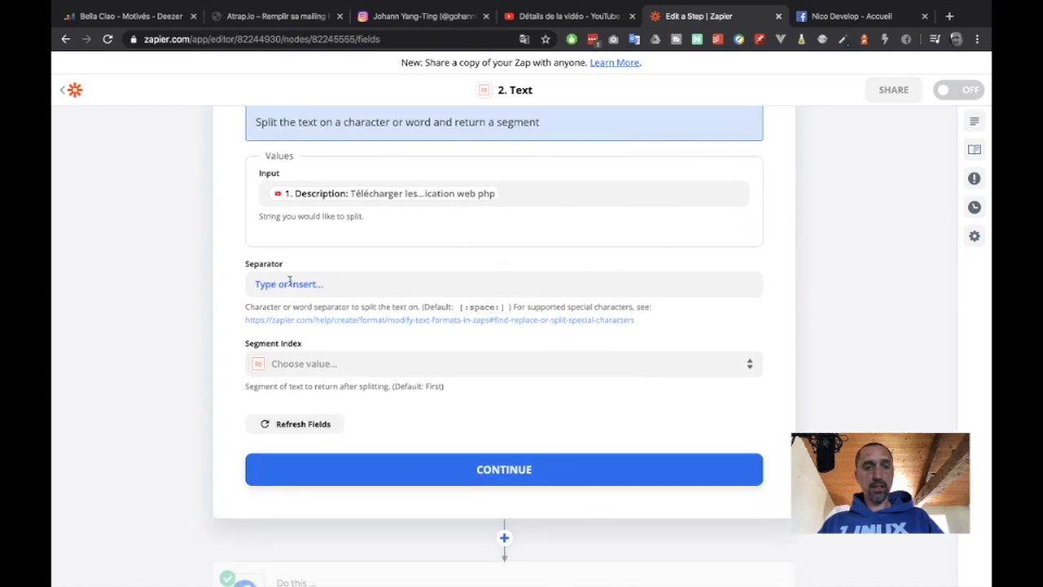
Step: Copy the keyword heading from the video description and set the split separator to "Keywords"
{"action": "left_click", "coordinate": [290, 283]}
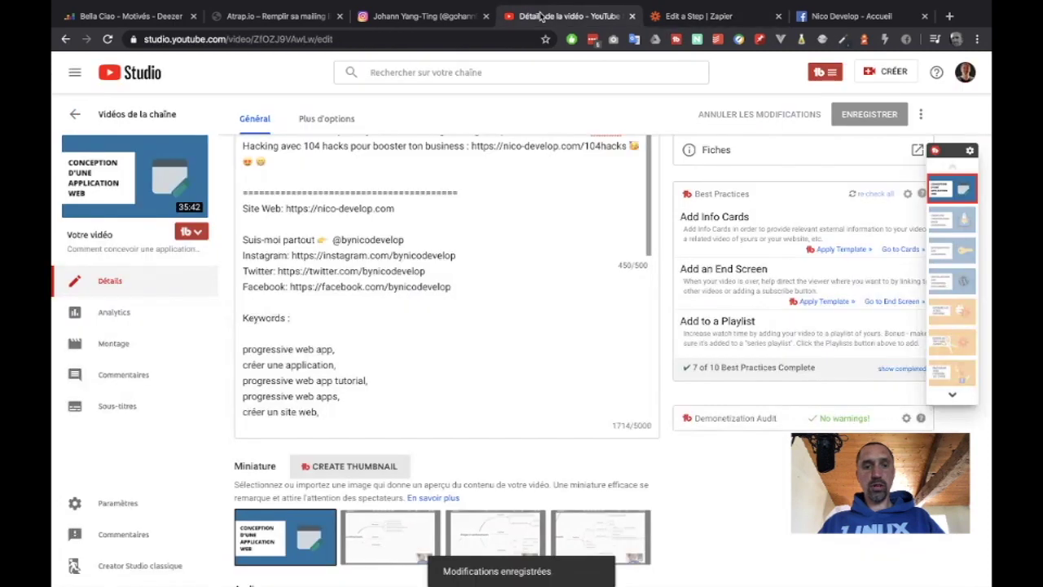
{"action": "left_click", "coordinate": [566, 16]}
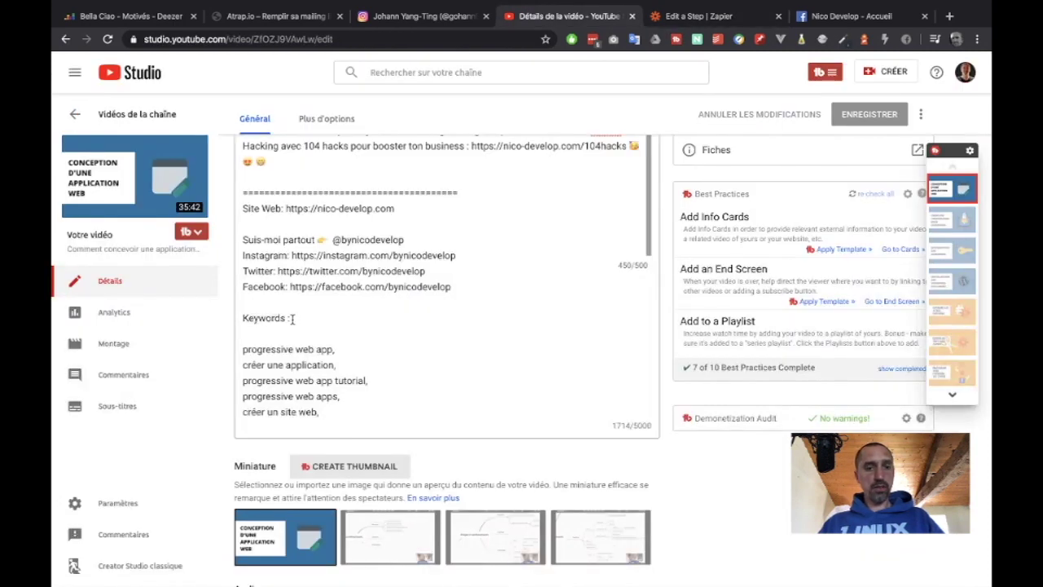
{"action": "left_click_drag", "start_coordinate": [292, 319], "coordinate": [244, 320]}
{"action": "key", "text": "ctrl+c"}
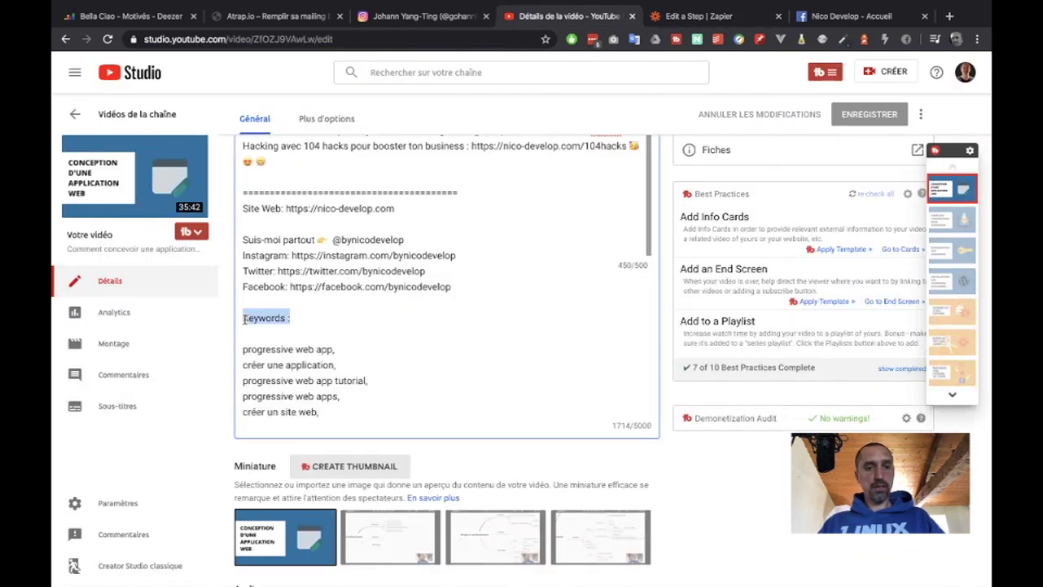
{"action": "left_click", "coordinate": [670, 27]}
{"action": "key", "text": "ctrl+v"}
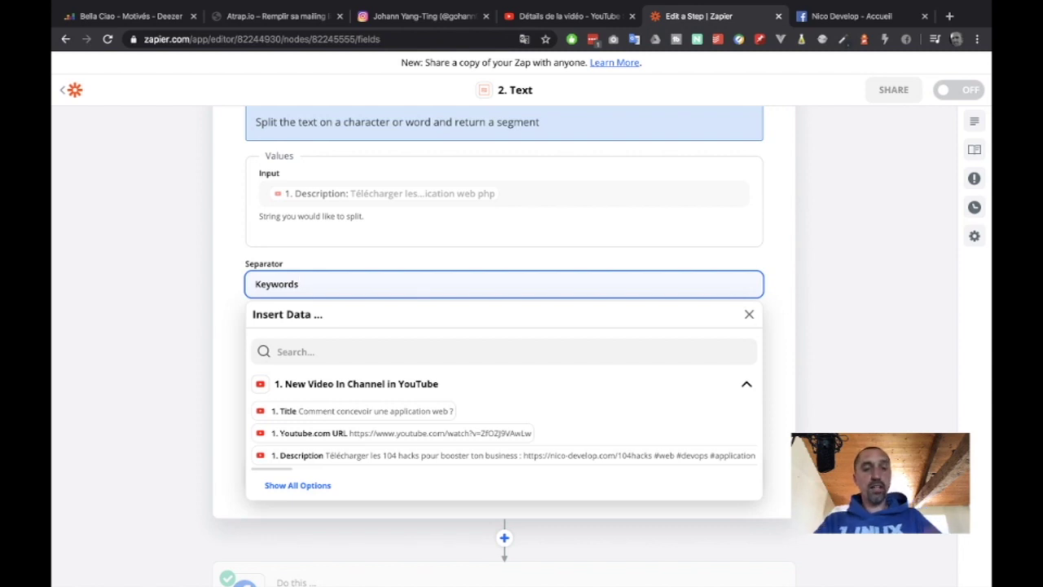
{"action": "left_click", "coordinate": [186, 376]}
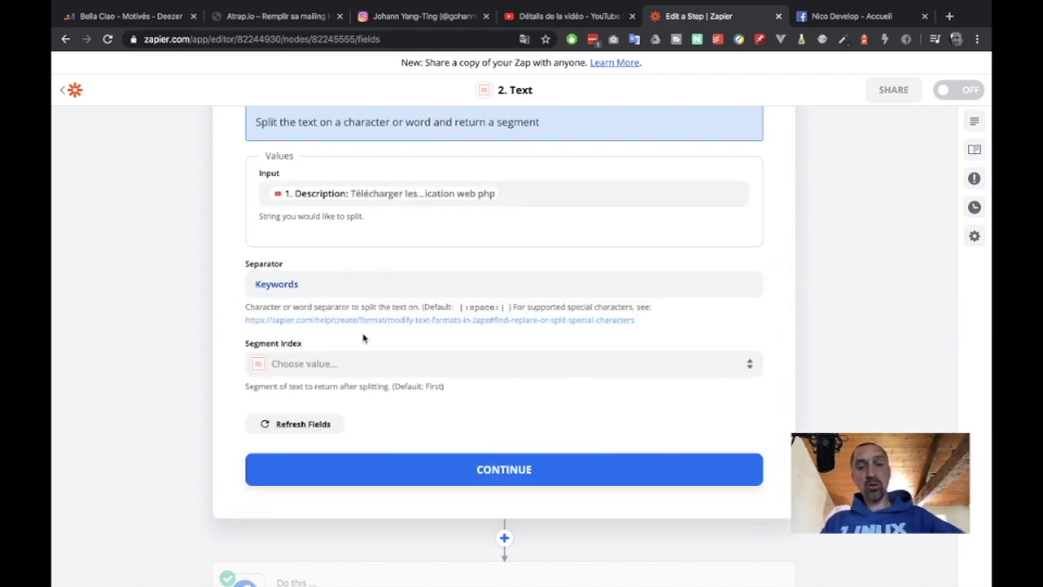
Step: Set the segment index to First, continue, and test the Formatter step
{"action": "left_click", "coordinate": [347, 372]}
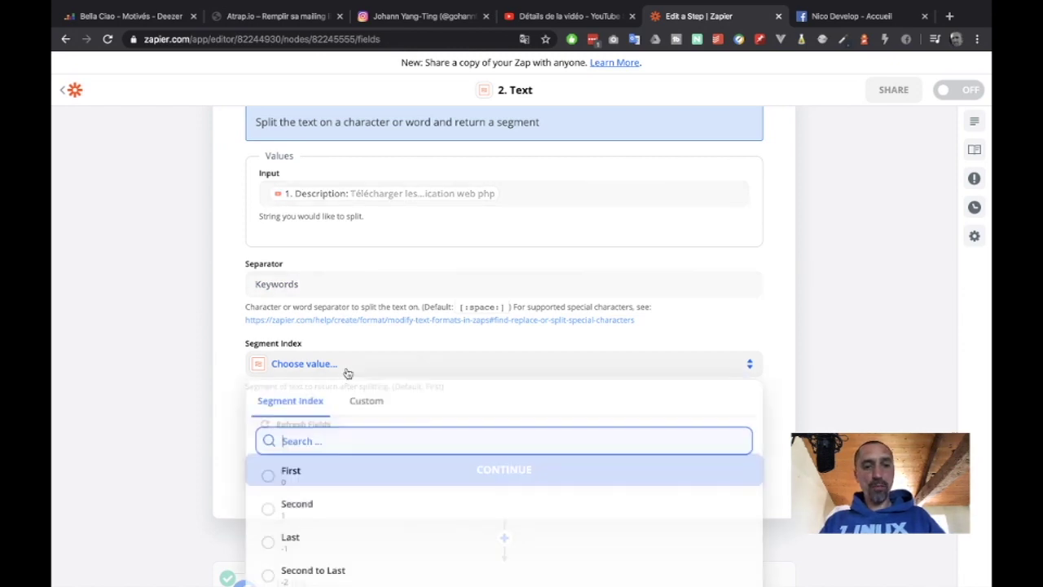
{"action": "left_click", "coordinate": [295, 480]}
{"action": "left_click", "coordinate": [296, 480]}
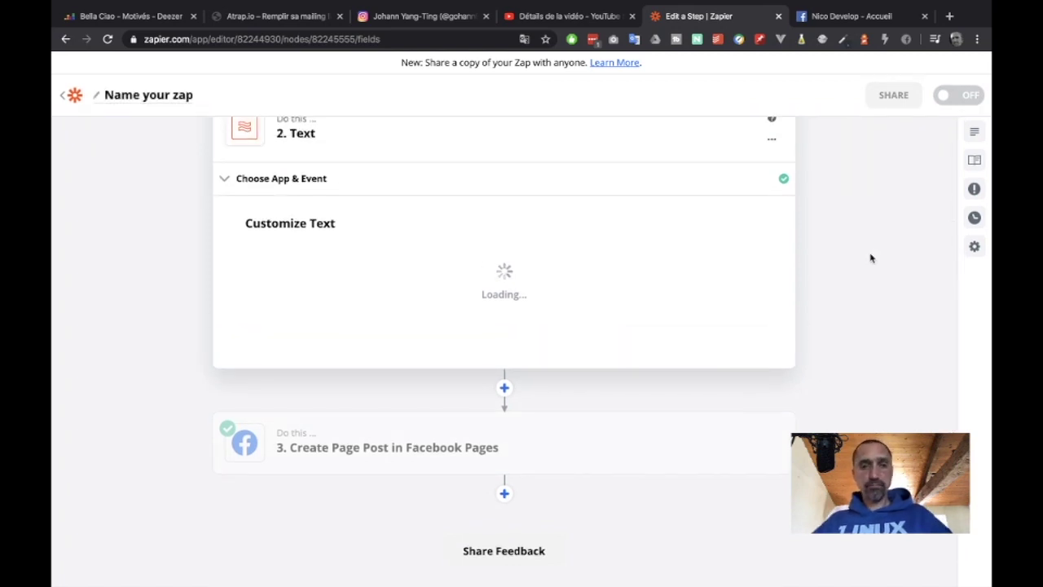
{"action": "scroll", "coordinate": [682, 387], "scroll_direction": "down", "scroll_amount": 20}
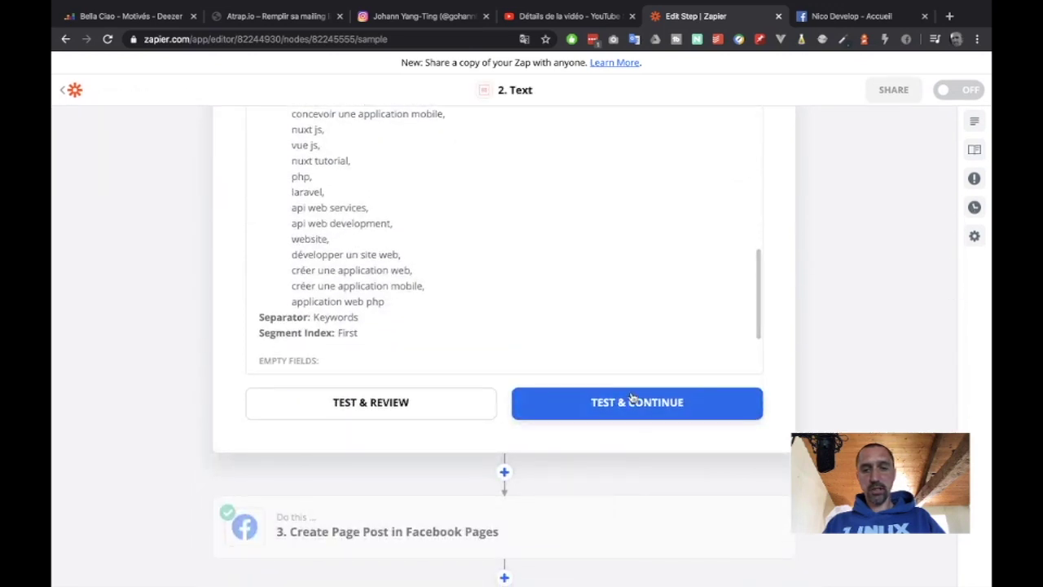
{"action": "left_click", "coordinate": [620, 401]}
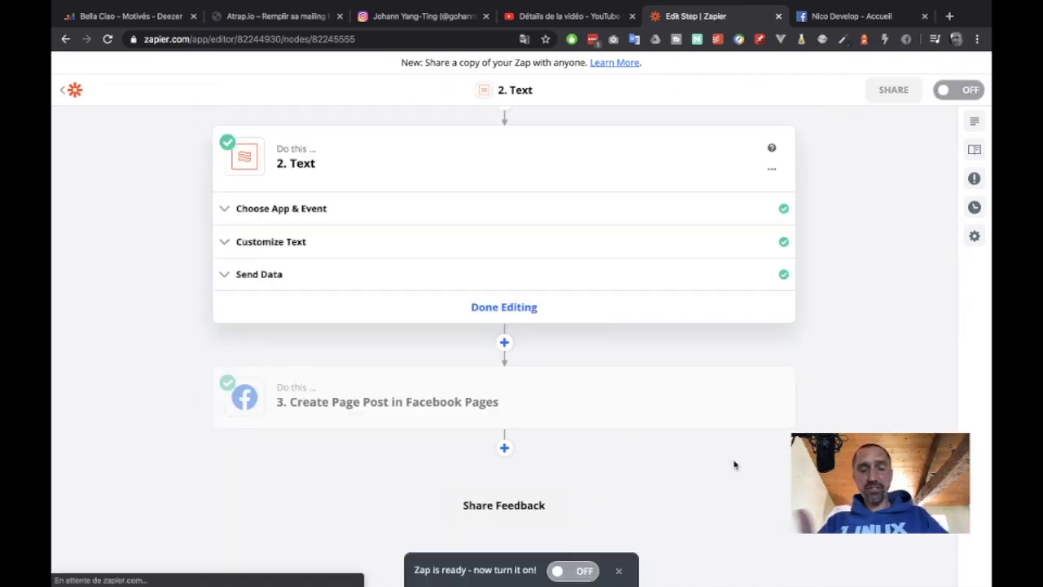
Step: Examine the Formatter test output to check whether the keyword list has been cut from the description
{"action": "left_click", "coordinate": [482, 277]}
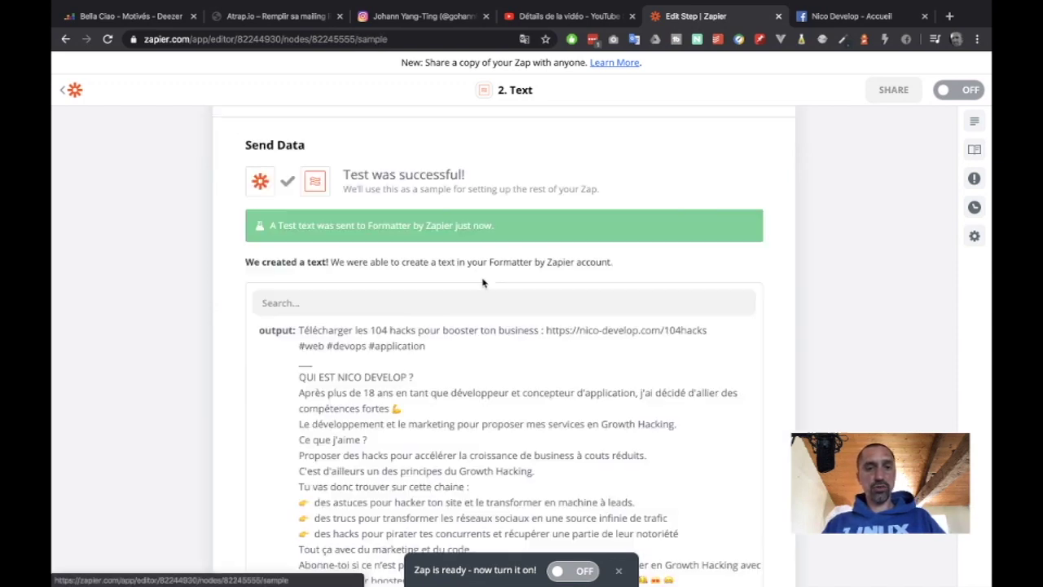
{"action": "scroll", "coordinate": [352, 466], "scroll_direction": "down", "scroll_amount": 5}
{"action": "scroll", "coordinate": [352, 466], "scroll_direction": "down", "scroll_amount": 6}
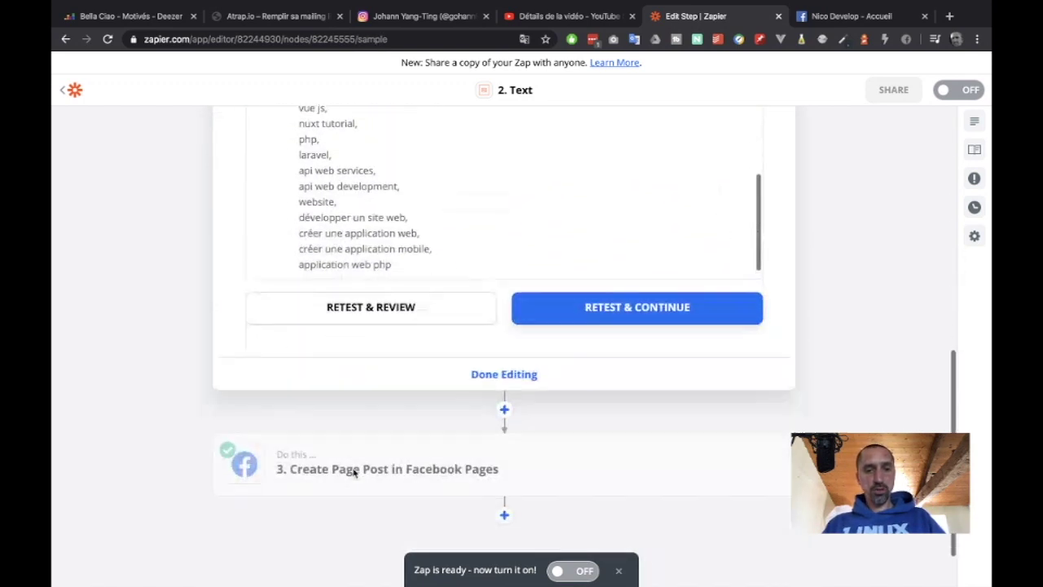
{"action": "scroll", "coordinate": [369, 451], "scroll_direction": "up", "scroll_amount": 3}
{"action": "scroll", "coordinate": [371, 448], "scroll_direction": "up", "scroll_amount": 10}
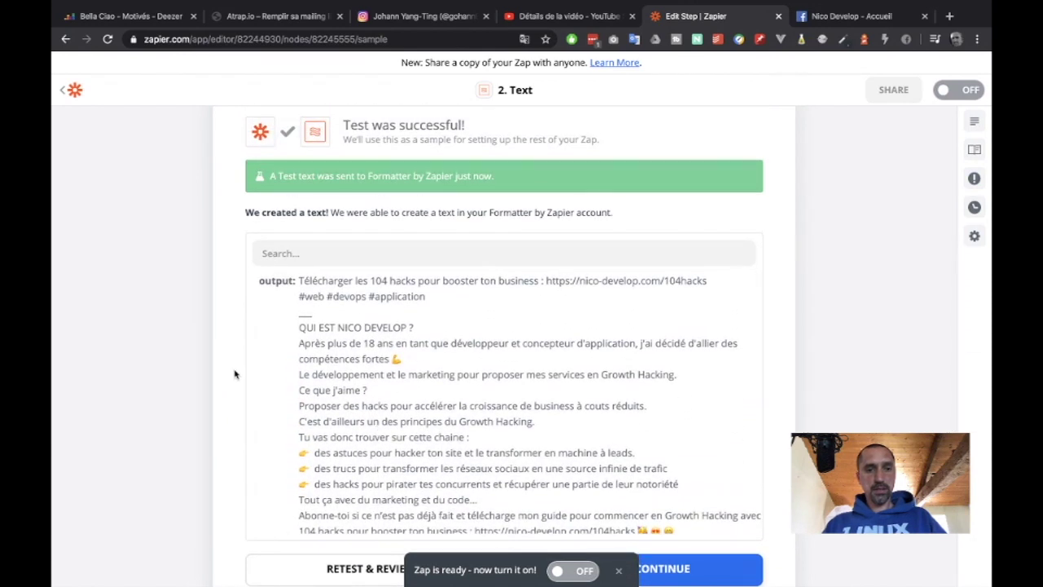
{"action": "scroll", "coordinate": [235, 372], "scroll_direction": "down", "scroll_amount": 3}
{"action": "scroll", "coordinate": [326, 344], "scroll_direction": "down", "scroll_amount": 10}
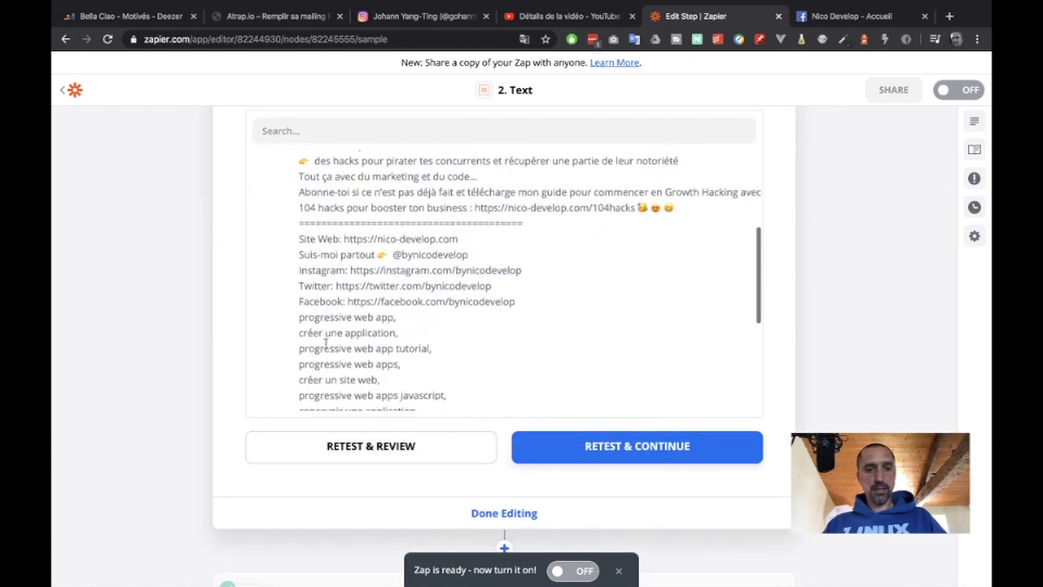
{"action": "scroll", "coordinate": [326, 344], "scroll_direction": "up", "scroll_amount": 5}
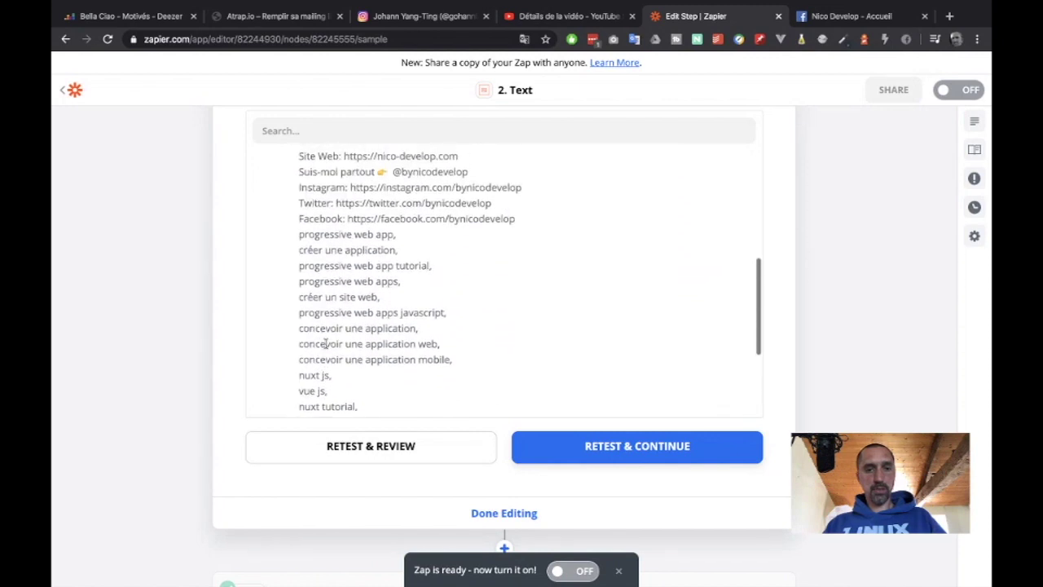
{"action": "scroll", "coordinate": [326, 342], "scroll_direction": "down", "scroll_amount": 1}
{"action": "scroll", "coordinate": [326, 344], "scroll_direction": "up", "scroll_amount": 15}
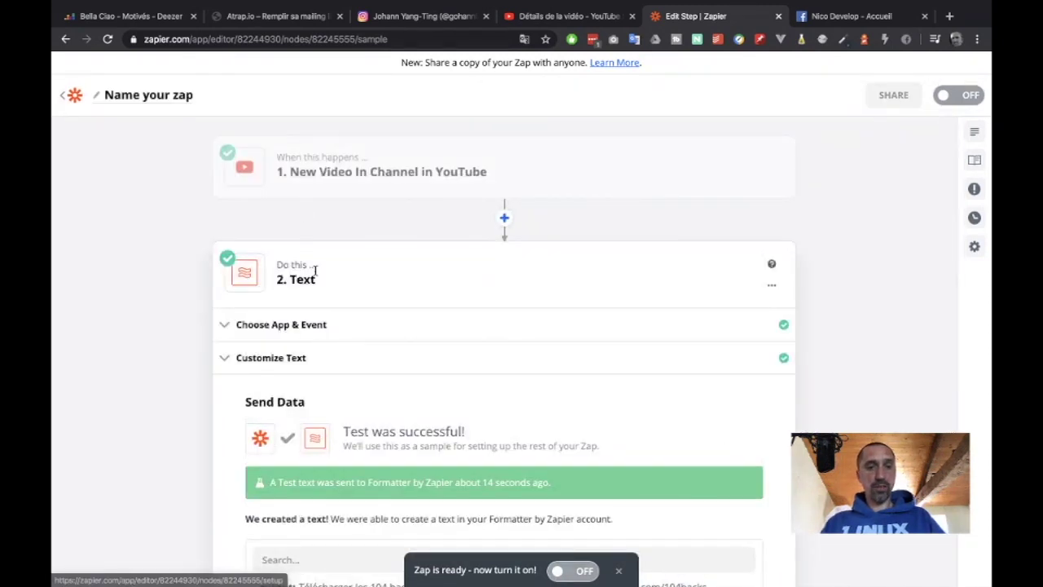
Step: Request more video samples in the YouTube trigger's Find Data section after checking the keyword heading in YouTube Studio
{"action": "left_click", "coordinate": [354, 160]}
{"action": "left_click", "coordinate": [302, 313]}
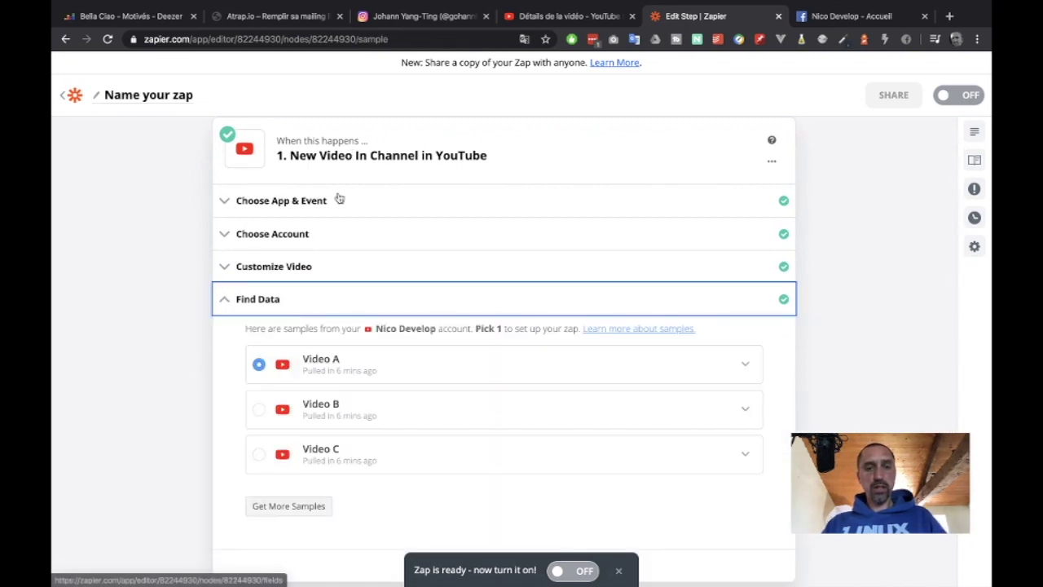
{"action": "left_click", "coordinate": [601, 20]}
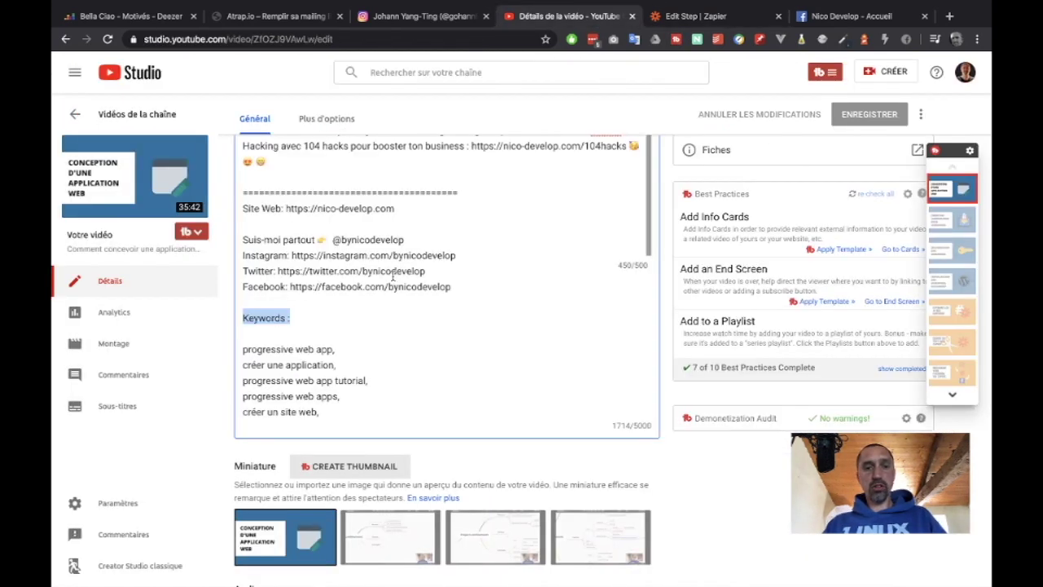
{"action": "left_click", "coordinate": [712, 20]}
{"action": "left_click", "coordinate": [277, 506]}
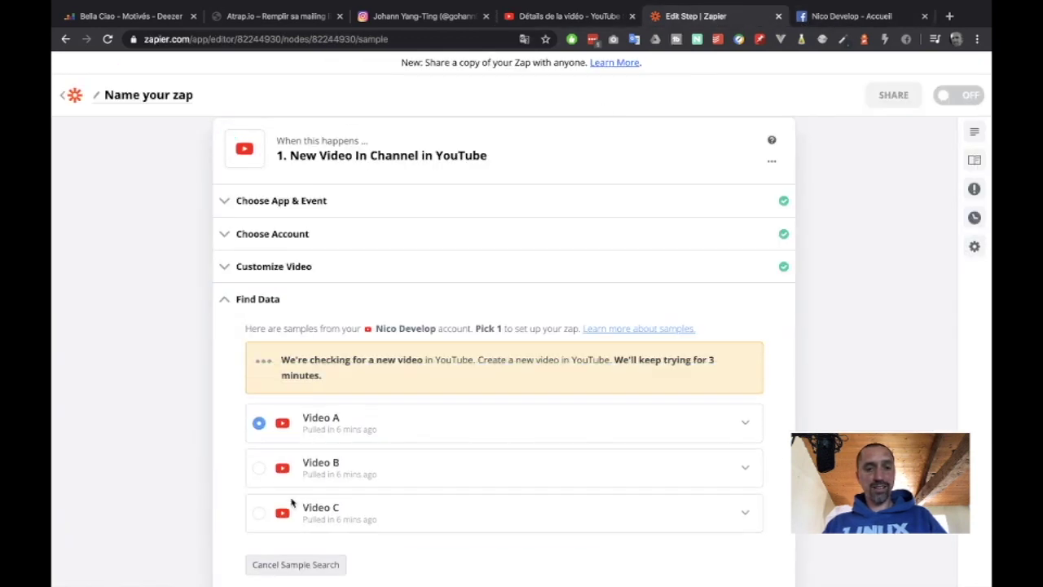
{"action": "scroll", "coordinate": [215, 498], "scroll_direction": "down", "scroll_amount": 2}
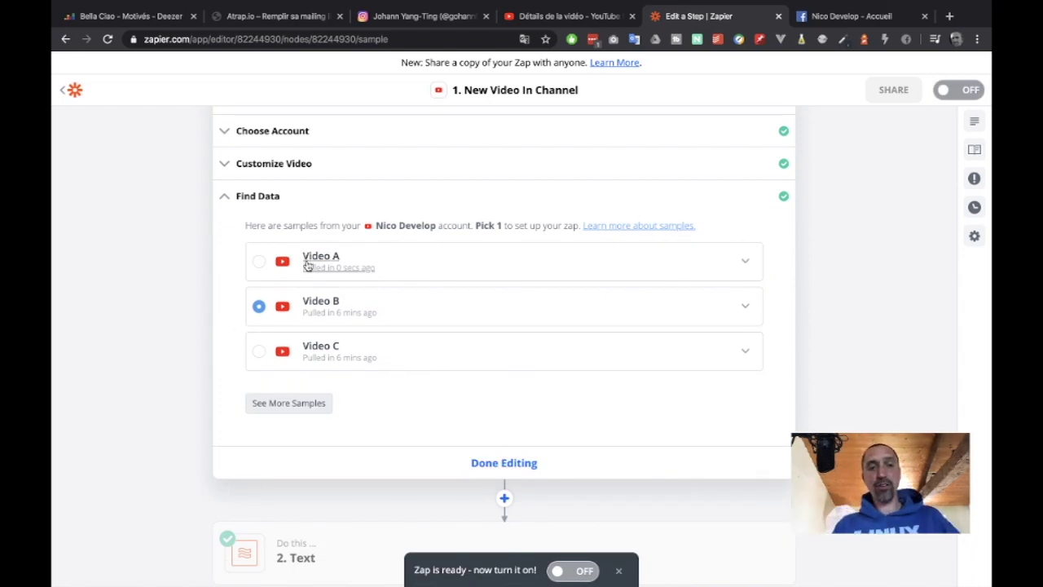
Step: Check the newly pulled Video A sample's description for the keyword heading, select it as the trigger sample, and finish editing
{"action": "left_click", "coordinate": [306, 261]}
{"action": "scroll", "coordinate": [404, 340], "scroll_direction": "down", "scroll_amount": 10}
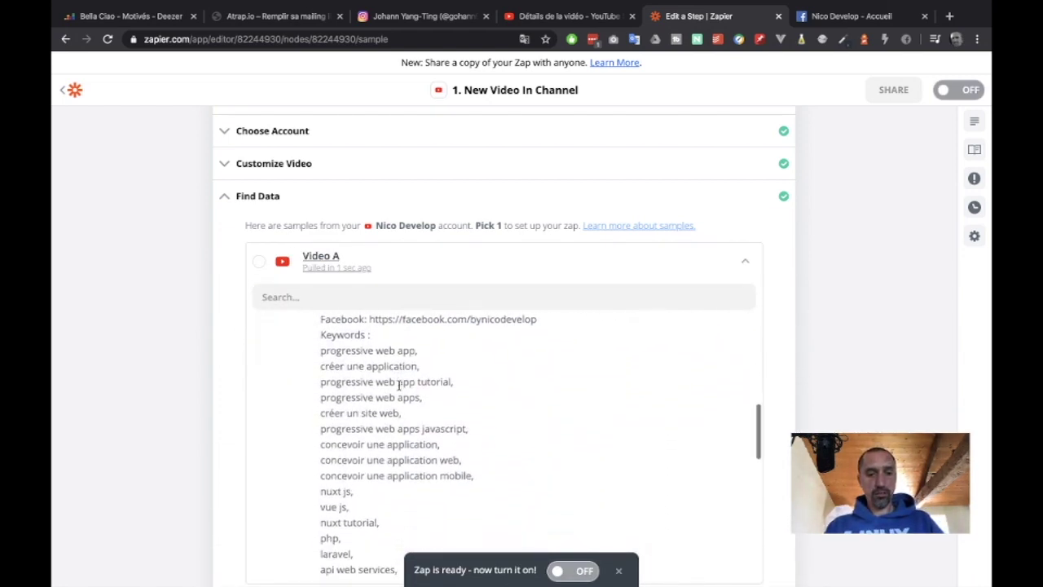
{"action": "scroll", "coordinate": [399, 385], "scroll_direction": "up", "scroll_amount": 2}
{"action": "left_click_drag", "start_coordinate": [373, 383], "coordinate": [315, 384]}
{"action": "left_click", "coordinate": [285, 326]}
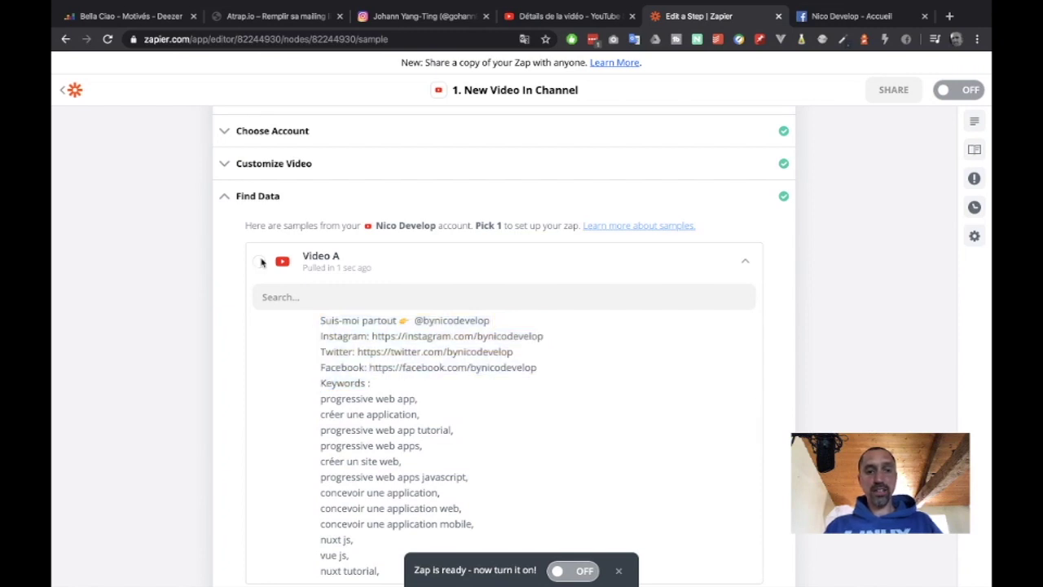
{"action": "left_click", "coordinate": [260, 262]}
{"action": "scroll", "coordinate": [212, 355], "scroll_direction": "down", "scroll_amount": 6}
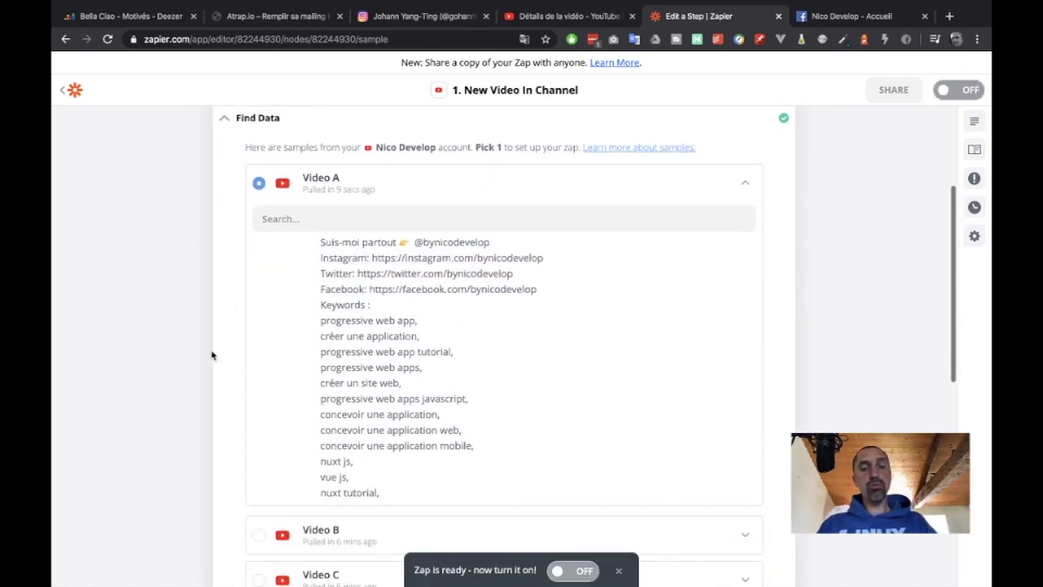
{"action": "scroll", "coordinate": [212, 356], "scroll_direction": "down", "scroll_amount": 1}
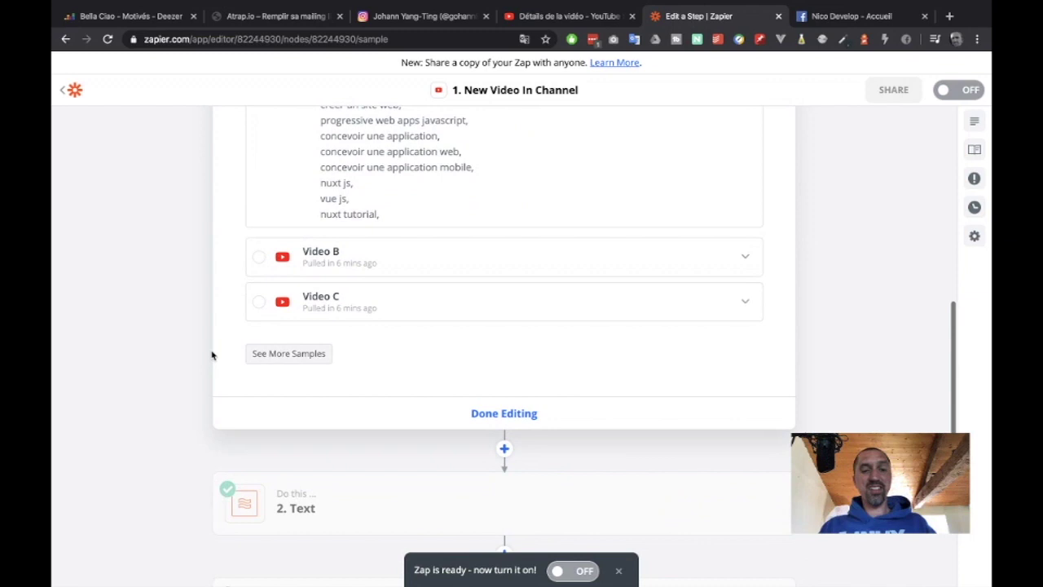
{"action": "left_click", "coordinate": [473, 414]}
Step: Retest the Formatter Text step with the new YouTube sample and open its test result
{"action": "left_click", "coordinate": [442, 264]}
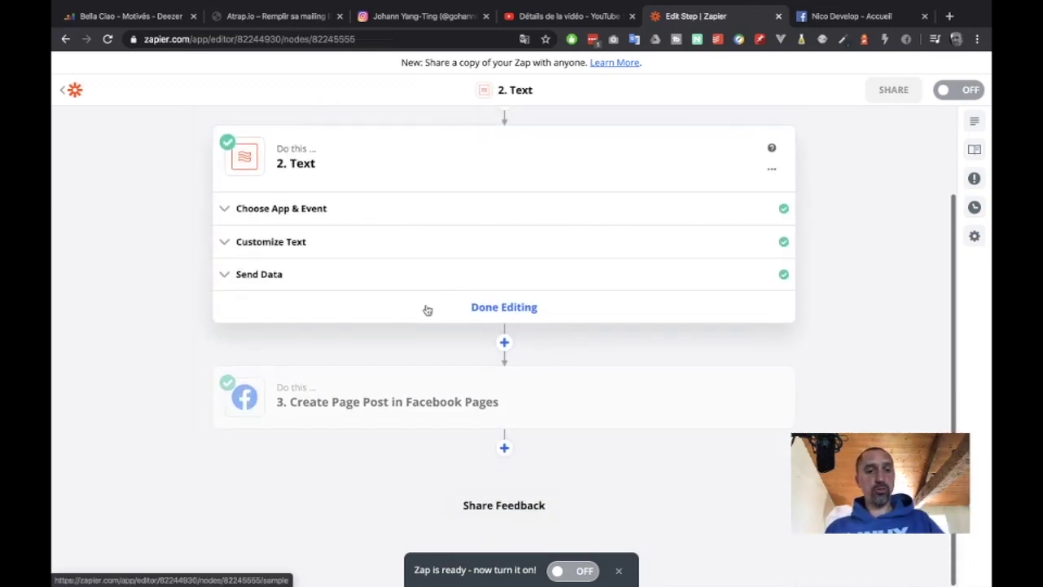
{"action": "left_click", "coordinate": [397, 284]}
{"action": "scroll", "coordinate": [553, 411], "scroll_direction": "down", "scroll_amount": 10}
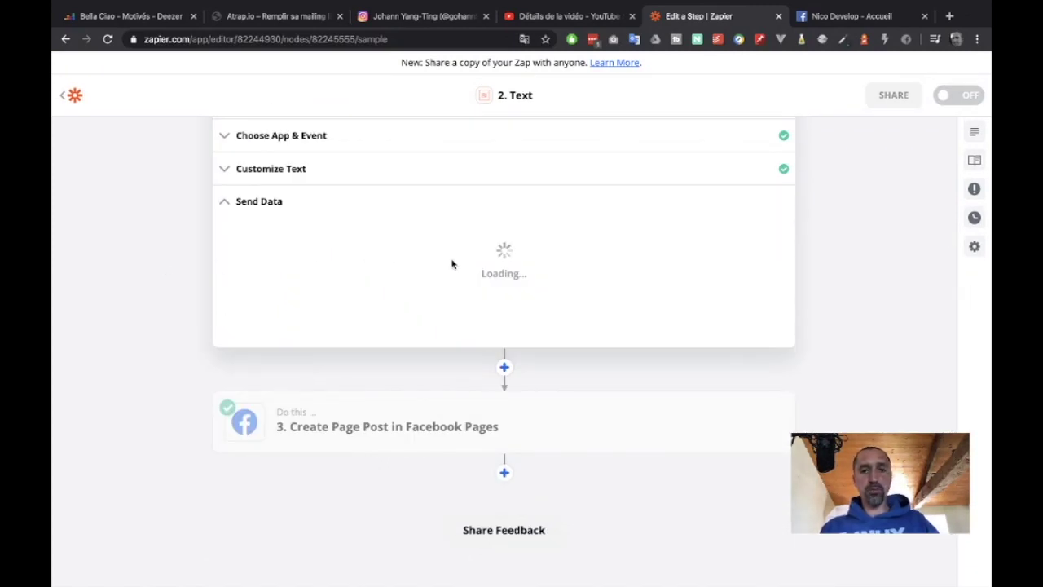
{"action": "left_click", "coordinate": [379, 274]}
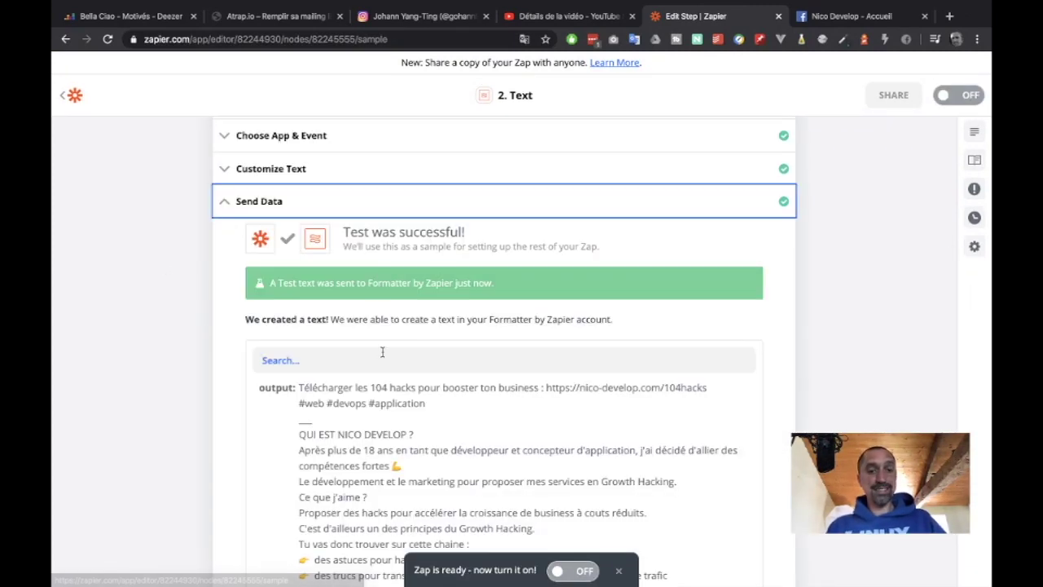
Step: Examine the Formatter output to check where the description is cut, and finish editing the Text step
{"action": "scroll", "coordinate": [178, 422], "scroll_direction": "down", "scroll_amount": 5}
{"action": "scroll", "coordinate": [357, 352], "scroll_direction": "down", "scroll_amount": 3}
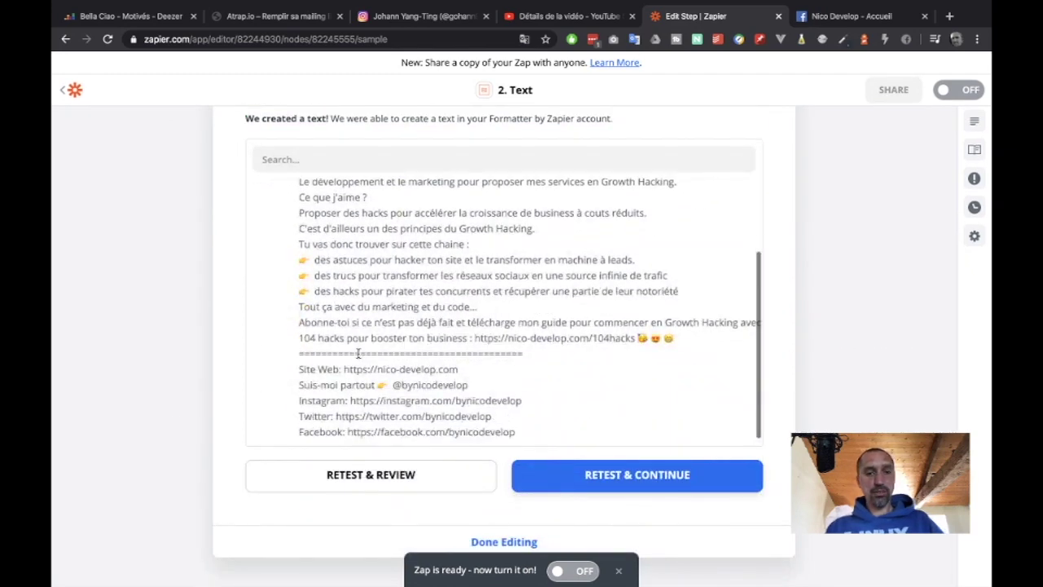
{"action": "scroll", "coordinate": [357, 352], "scroll_direction": "up", "scroll_amount": 3}
{"action": "scroll", "coordinate": [338, 231], "scroll_direction": "down", "scroll_amount": 1}
{"action": "scroll", "coordinate": [350, 277], "scroll_direction": "up", "scroll_amount": 1}
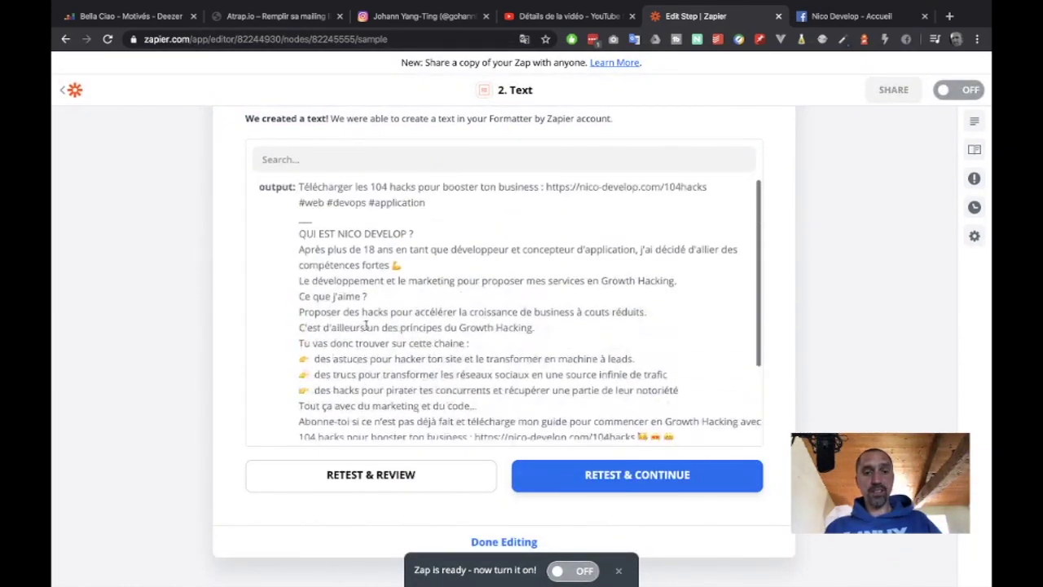
{"action": "scroll", "coordinate": [359, 310], "scroll_direction": "down", "scroll_amount": 3}
{"action": "scroll", "coordinate": [366, 326], "scroll_direction": "up", "scroll_amount": 3}
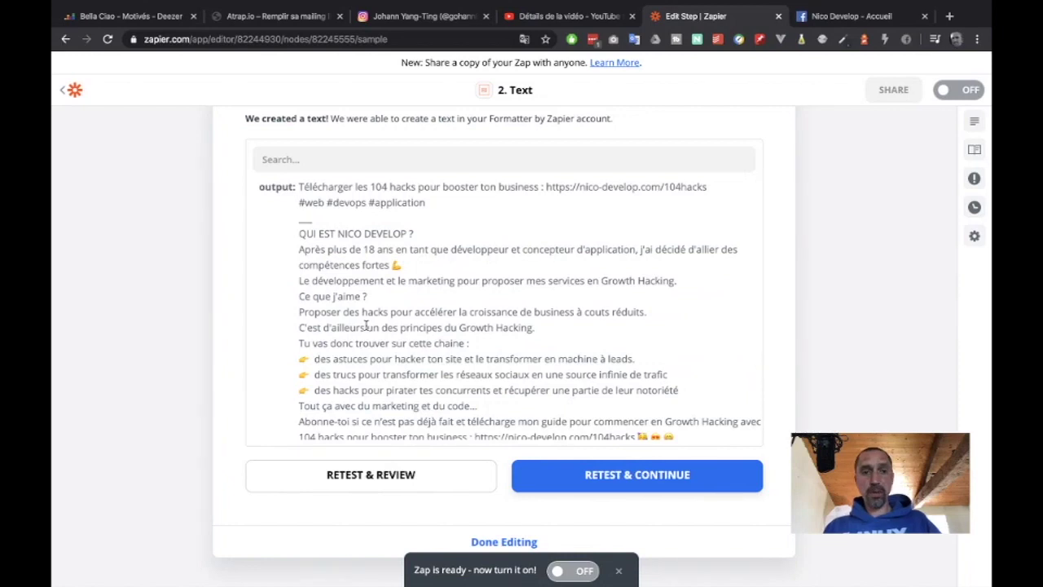
{"action": "scroll", "coordinate": [366, 326], "scroll_direction": "down", "scroll_amount": 5}
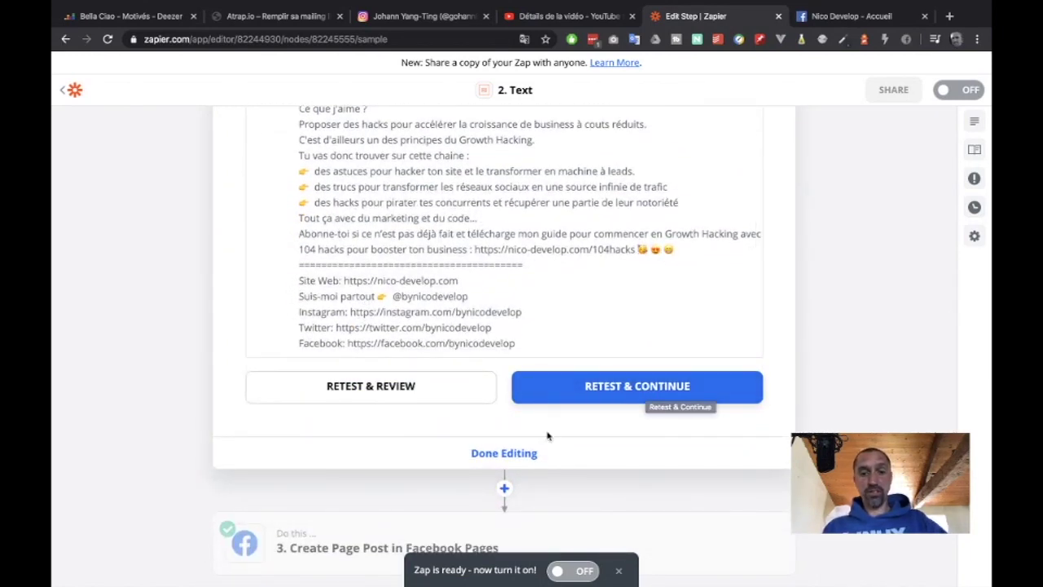
{"action": "left_click", "coordinate": [528, 454]}
Step: Replace the YouTube Description in the Facebook page post's message with the Formatter step's Description output, below the video title
{"action": "left_click", "coordinate": [499, 398]}
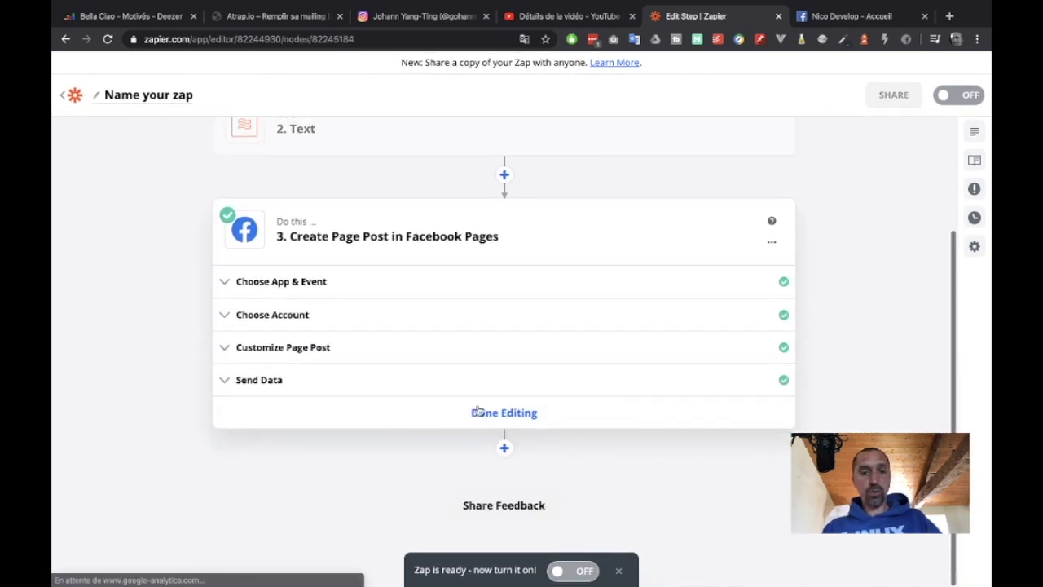
{"action": "left_click", "coordinate": [379, 350]}
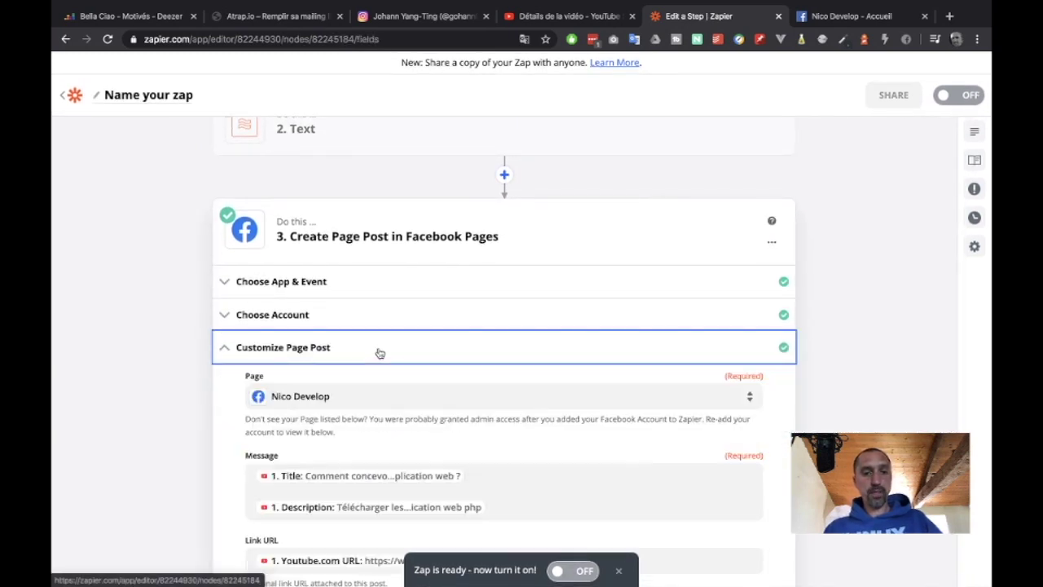
{"action": "scroll", "coordinate": [379, 351], "scroll_direction": "down", "scroll_amount": 4}
{"action": "left_click", "coordinate": [491, 217]}
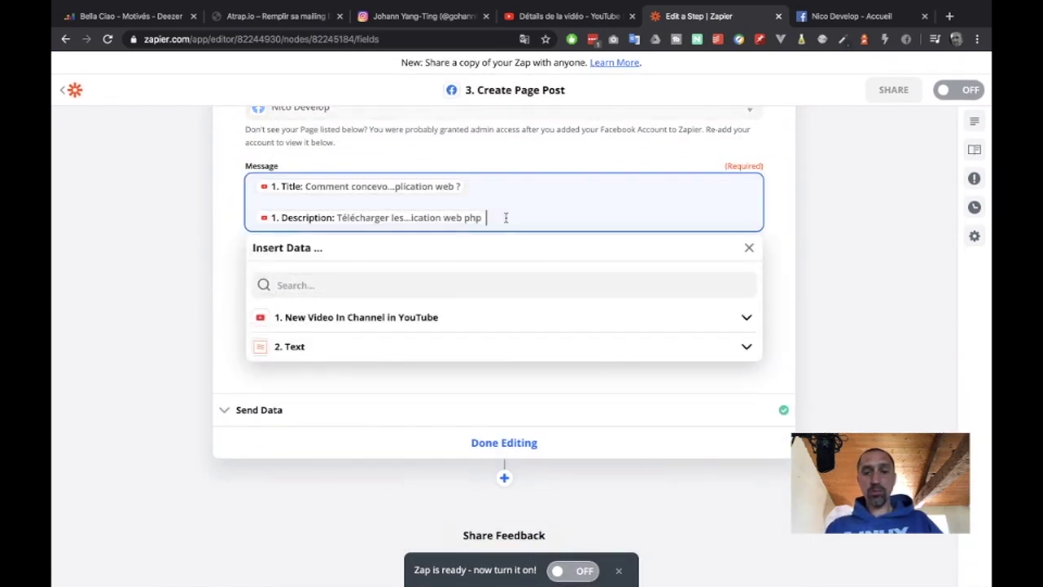
{"action": "key", "text": "BackSpace"}
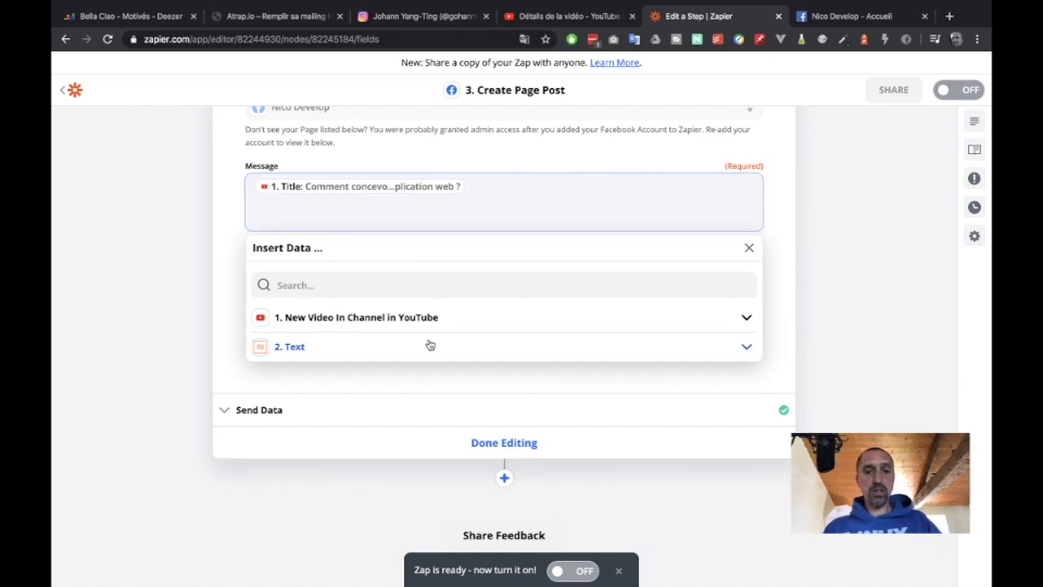
{"action": "left_click", "coordinate": [429, 345]}
{"action": "left_click", "coordinate": [383, 346]}
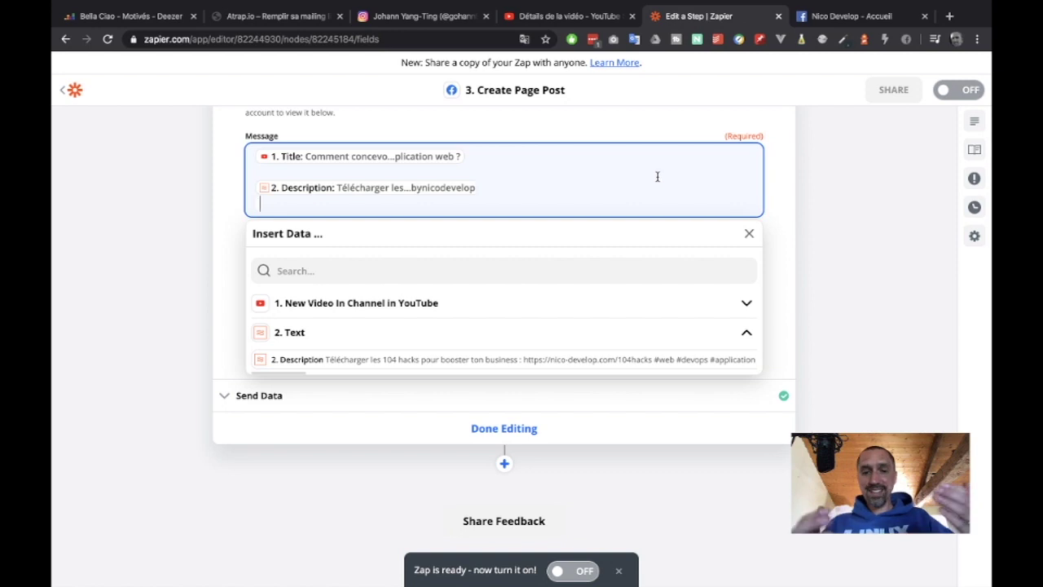
{"action": "left_click", "coordinate": [139, 348]}
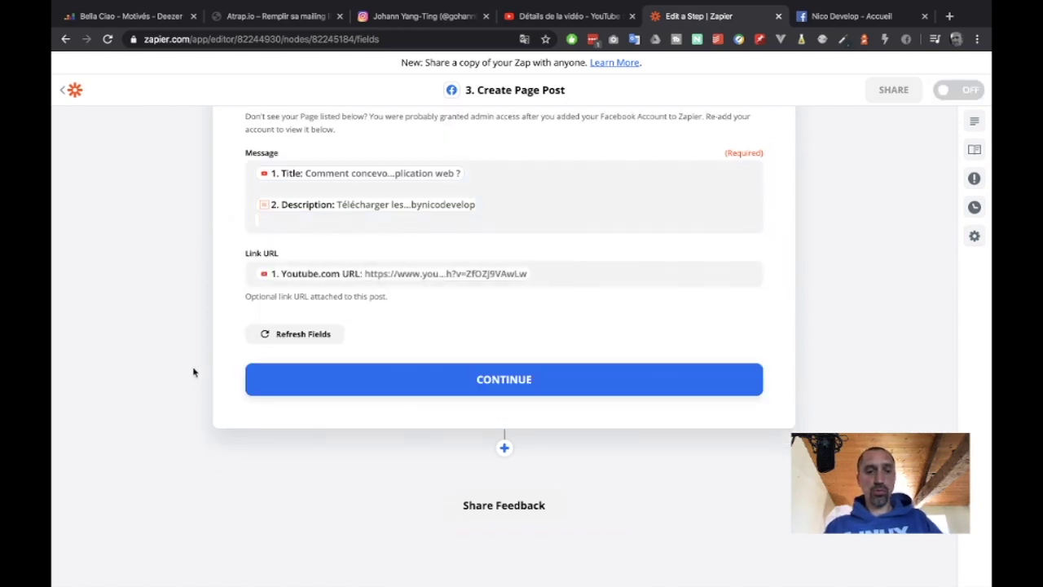
Step: Continue, send the test page post to Facebook, and reload the Nico Develop Facebook page
{"action": "left_click", "coordinate": [456, 392]}
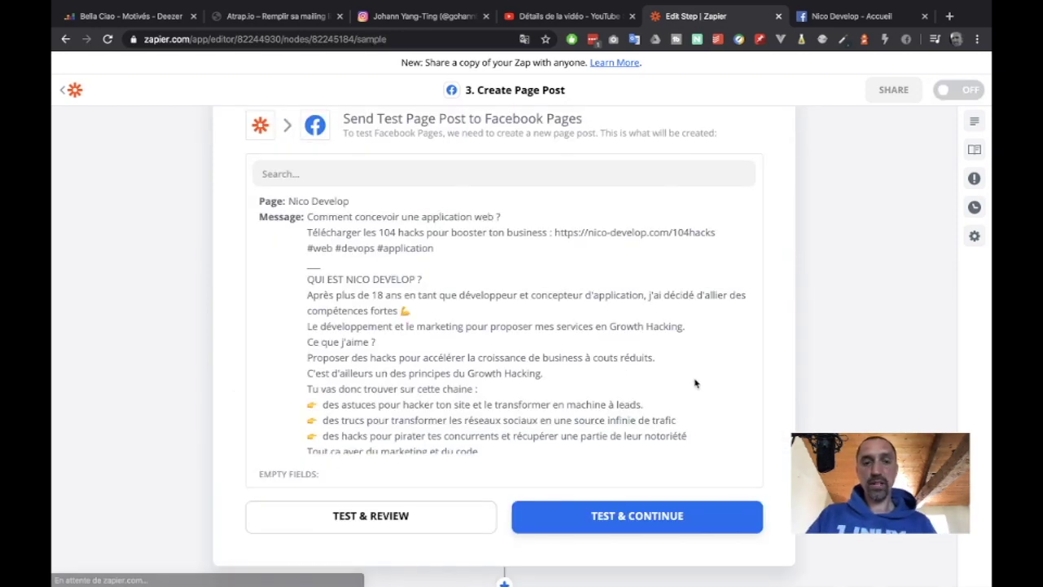
{"action": "left_click", "coordinate": [664, 516]}
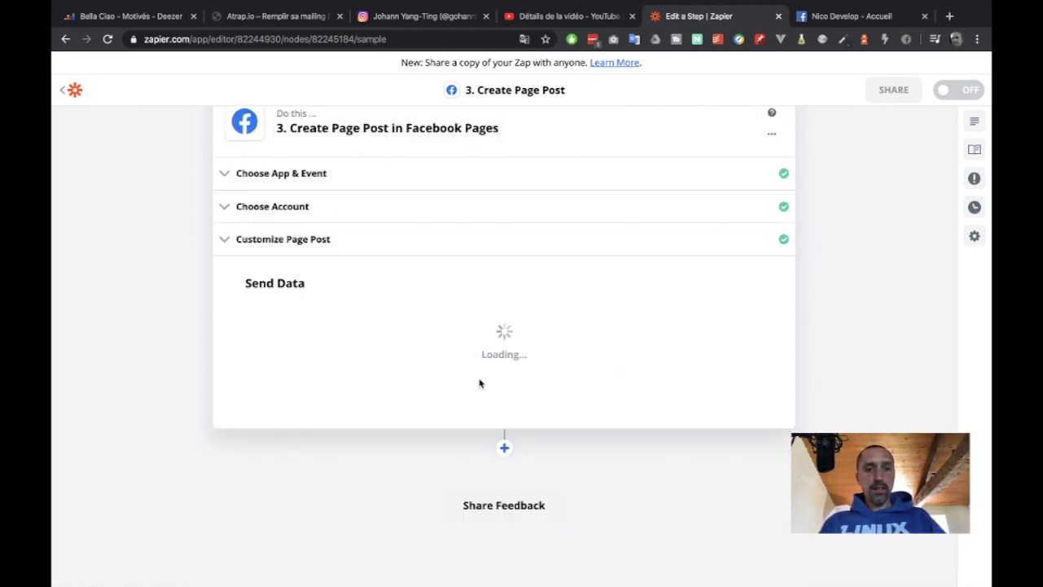
{"action": "left_click", "coordinate": [850, 19]}
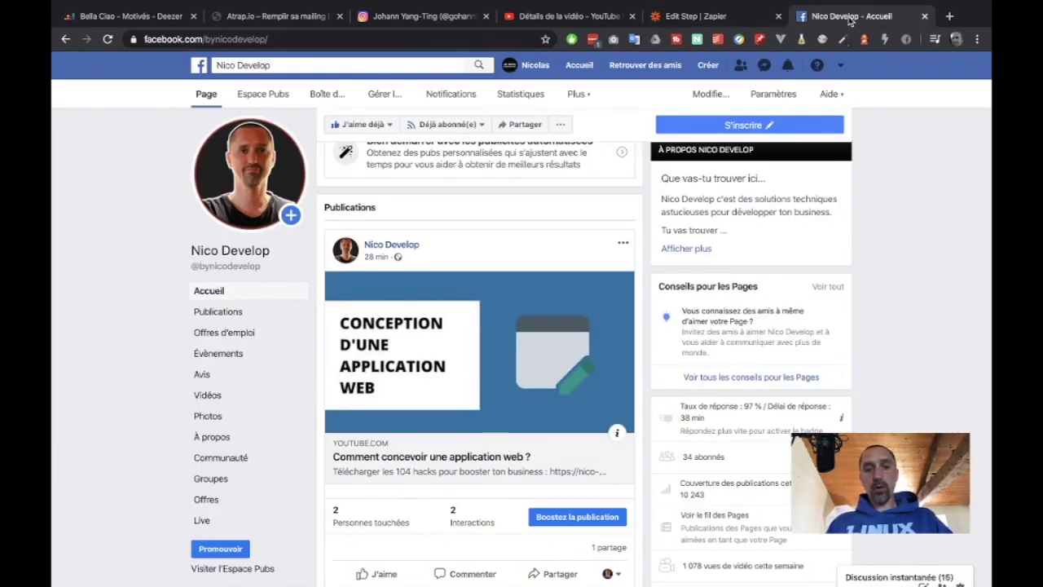
{"action": "left_click", "coordinate": [704, 250]}
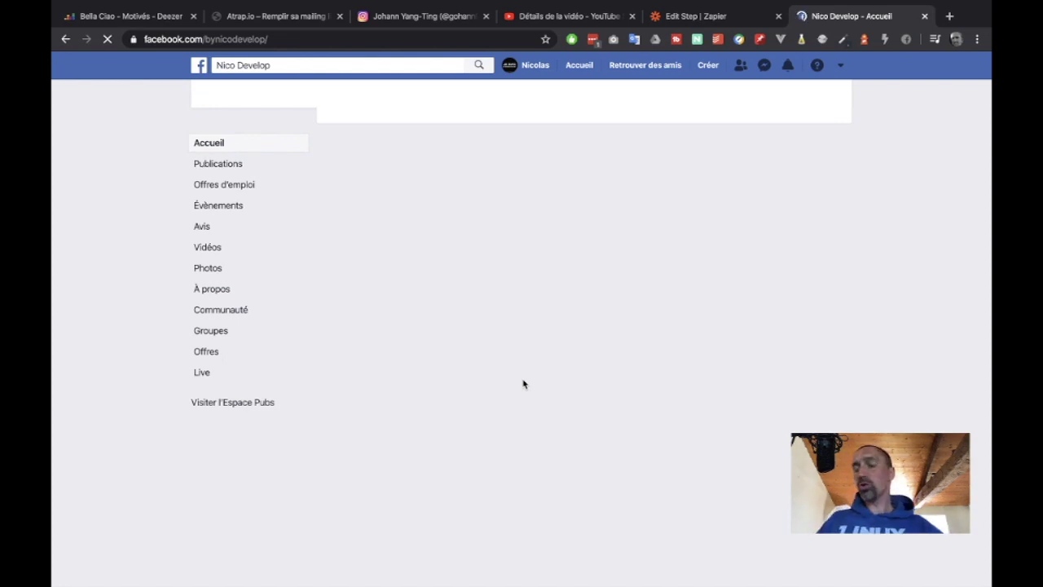
Step: Return to the Zap and add a Twitter action after the Facebook page post step
{"action": "left_click", "coordinate": [692, 18]}
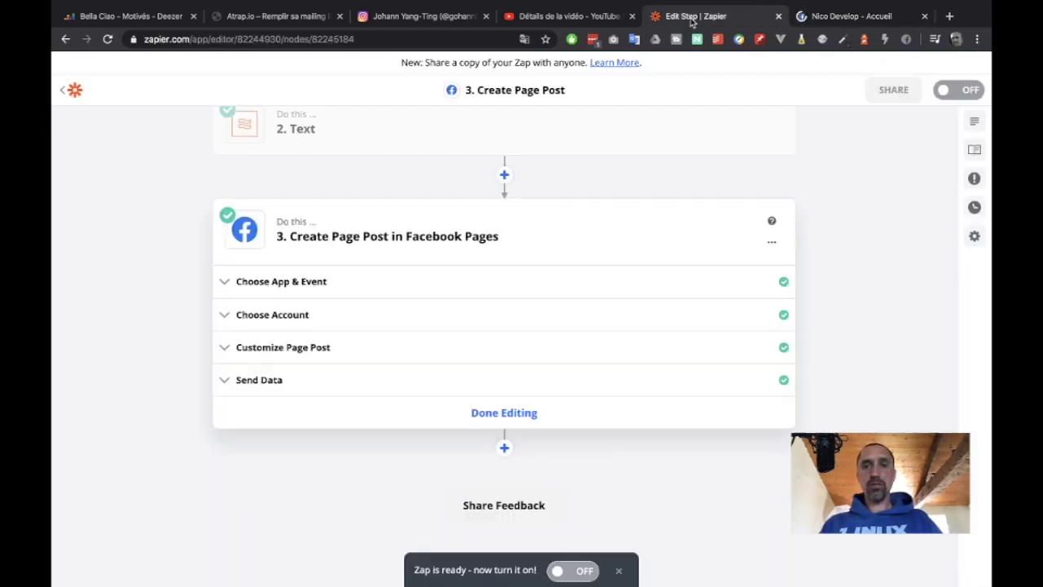
{"action": "left_click", "coordinate": [504, 449]}
{"action": "type", "text": "tw"}
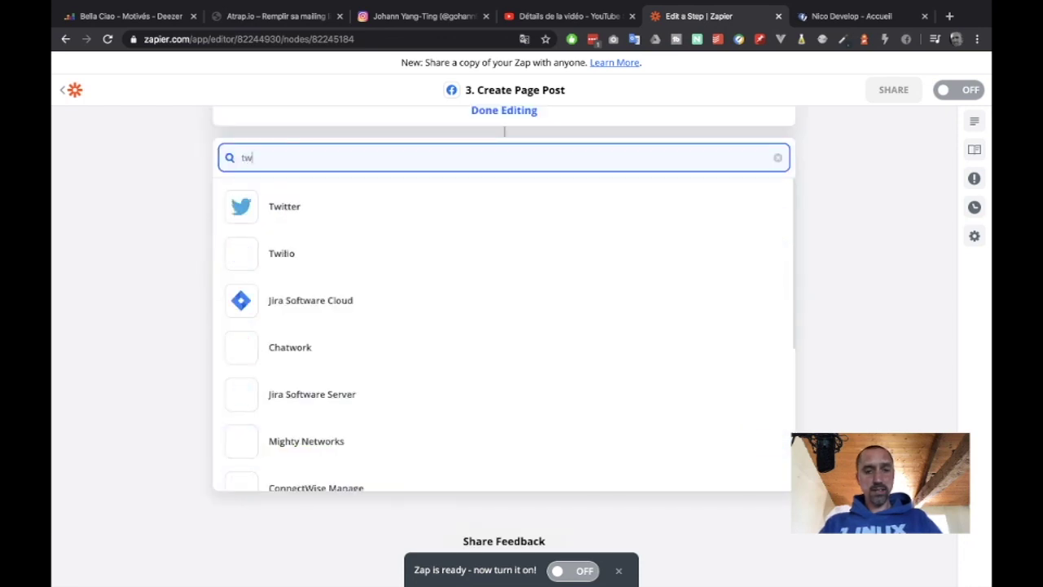
{"action": "left_click", "coordinate": [280, 205]}
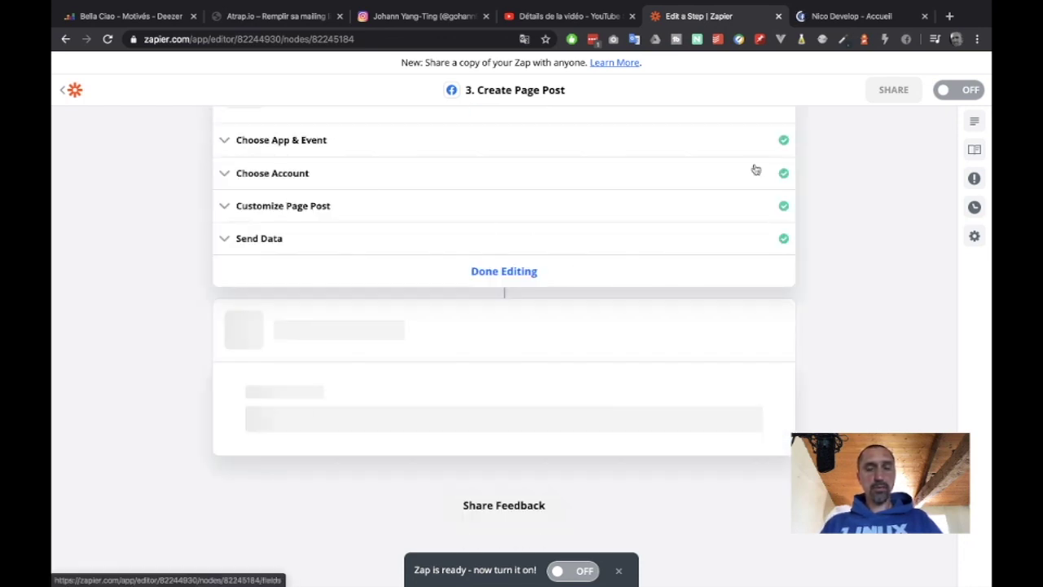
Step: Check the Nico Develop Facebook page for the test post and return to the Zap
{"action": "left_click", "coordinate": [807, 16]}
{"action": "scroll", "coordinate": [580, 363], "scroll_direction": "down", "scroll_amount": 3}
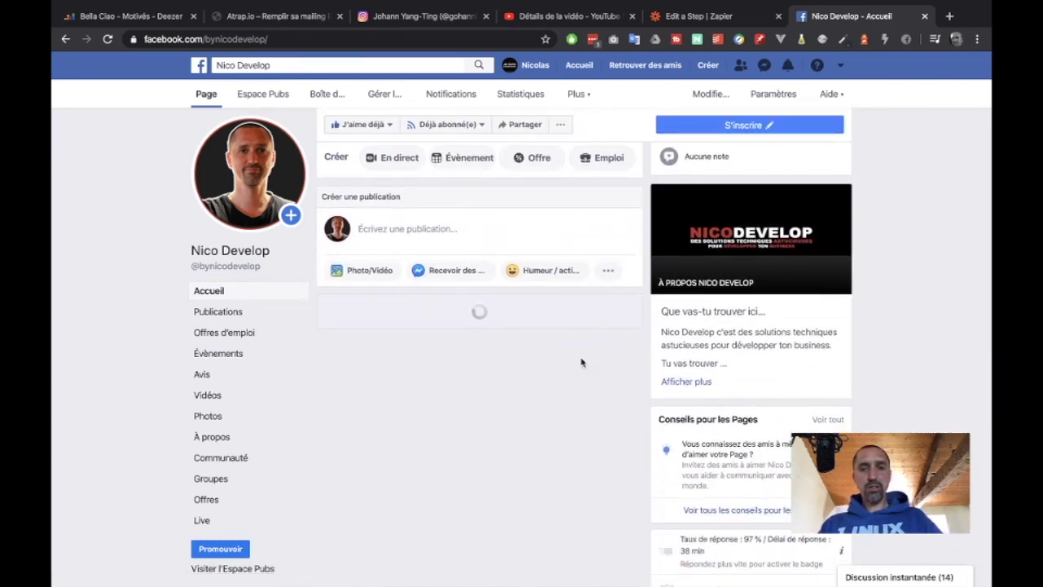
{"action": "left_click", "coordinate": [694, 17]}
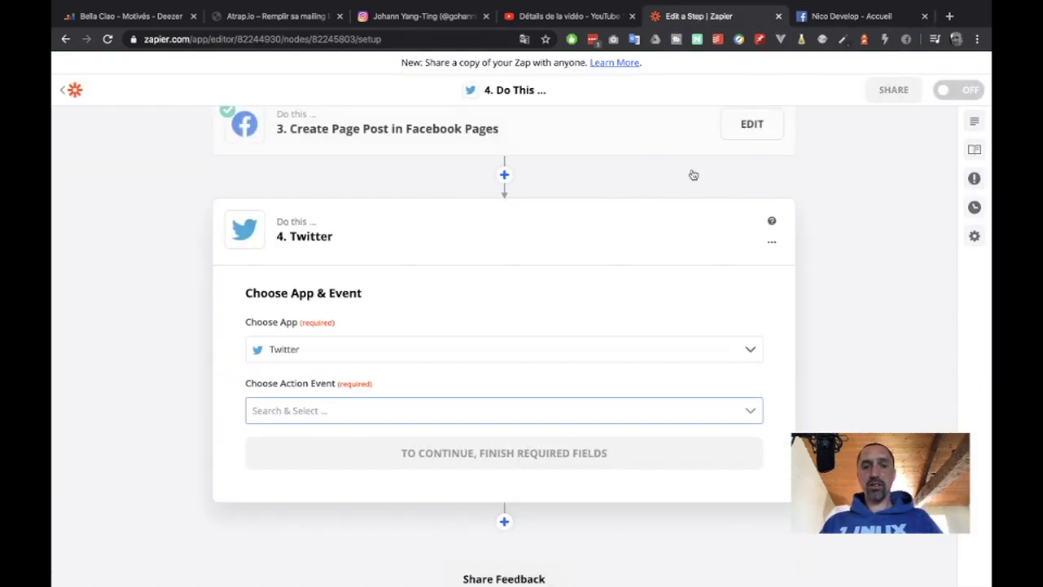
Step: Set the Twitter step's action event to Create Tweet and continue to the account selection
{"action": "left_click", "coordinate": [463, 413]}
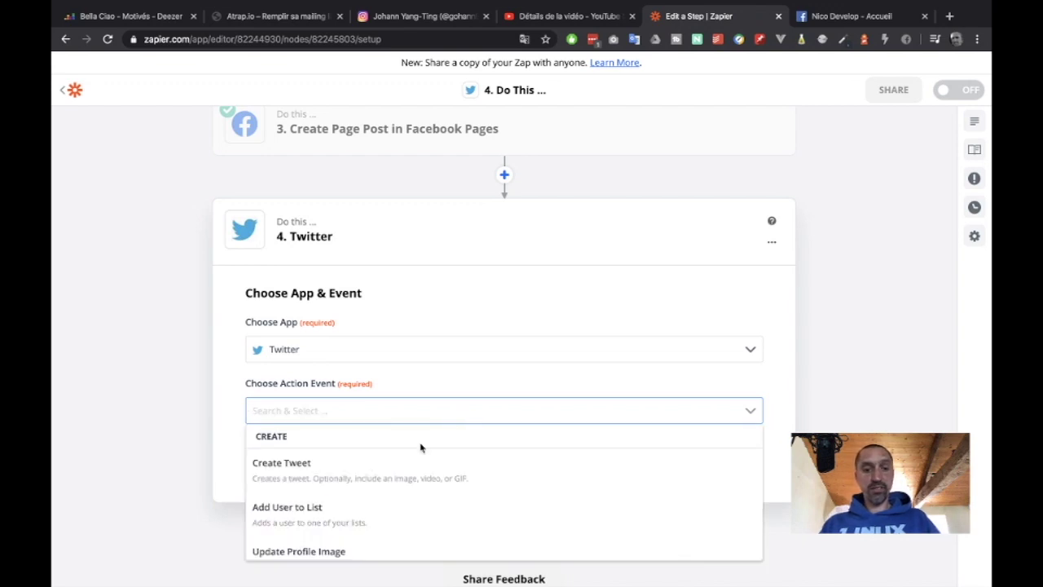
{"action": "left_click", "coordinate": [350, 473]}
{"action": "left_click", "coordinate": [398, 455]}
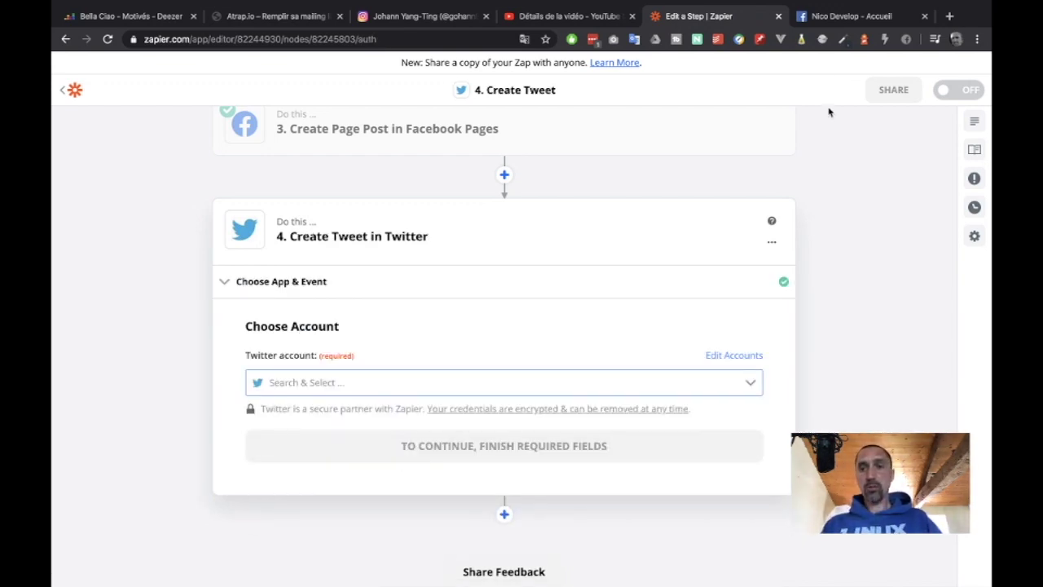
Step: Select the bynicodevelop Twitter account for the Create Tweet step and continue to the tweet customization
{"action": "left_click", "coordinate": [841, 18]}
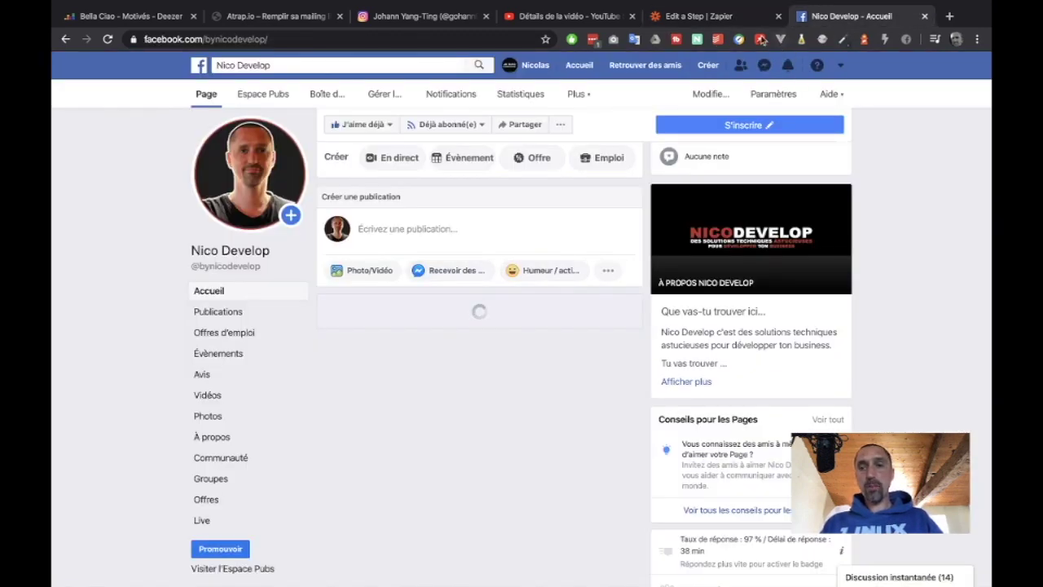
{"action": "left_click", "coordinate": [734, 18]}
{"action": "left_click", "coordinate": [437, 377]}
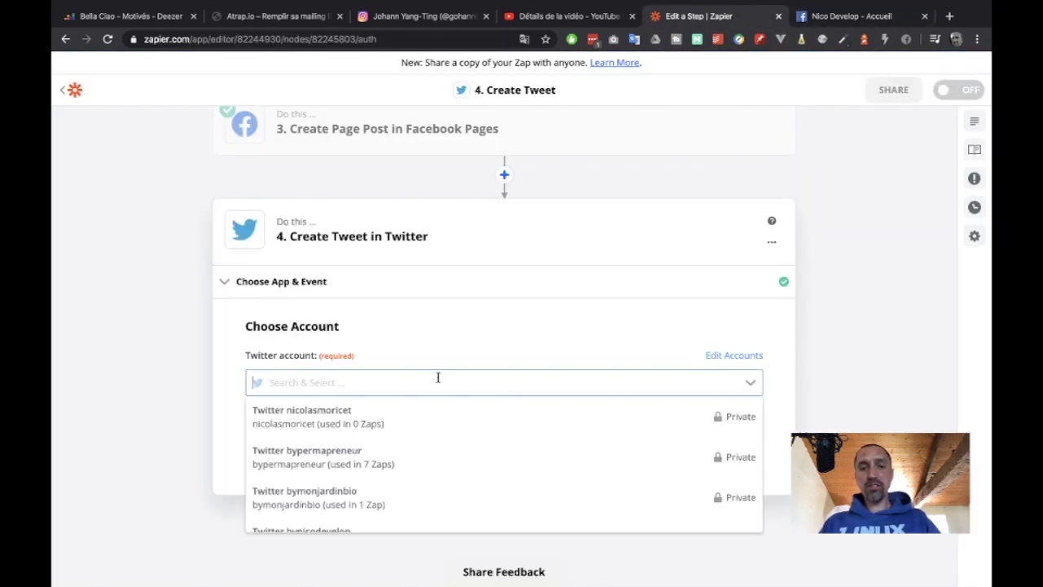
{"action": "scroll", "coordinate": [438, 379], "scroll_direction": "down", "scroll_amount": 2}
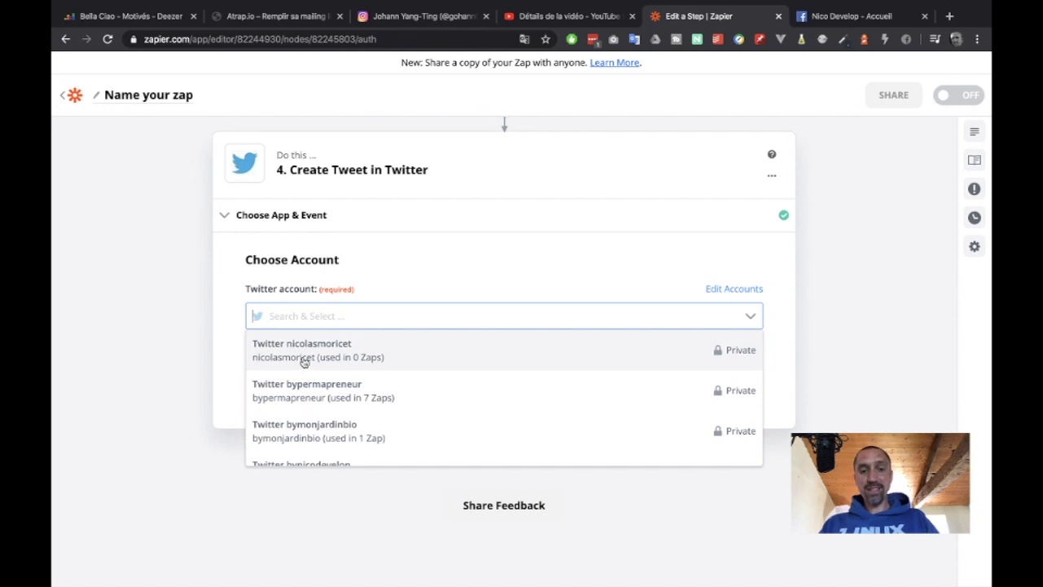
{"action": "scroll", "coordinate": [302, 361], "scroll_direction": "down", "scroll_amount": 2}
{"action": "left_click", "coordinate": [301, 403]}
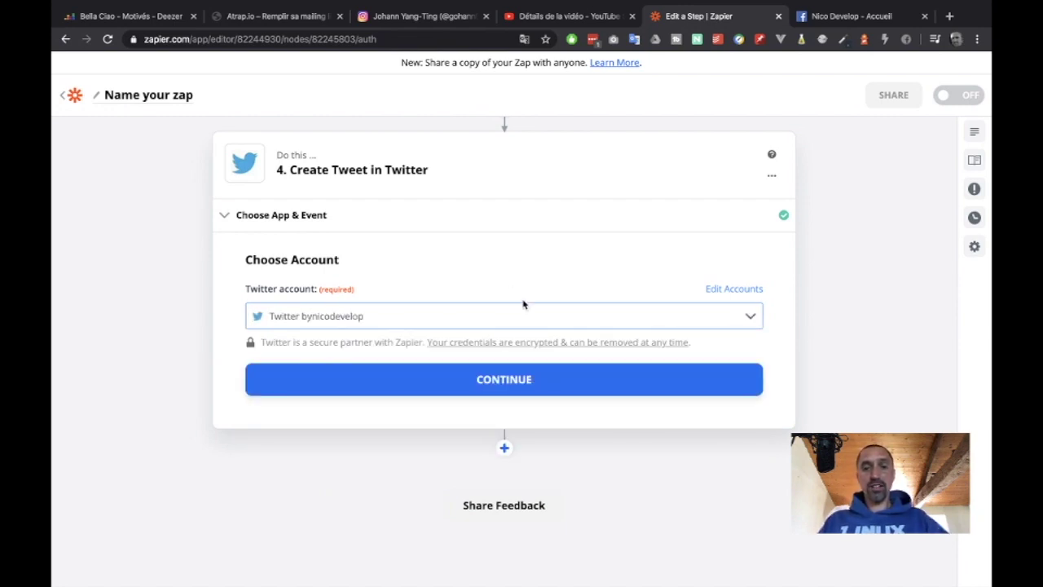
{"action": "left_click", "coordinate": [505, 379]}
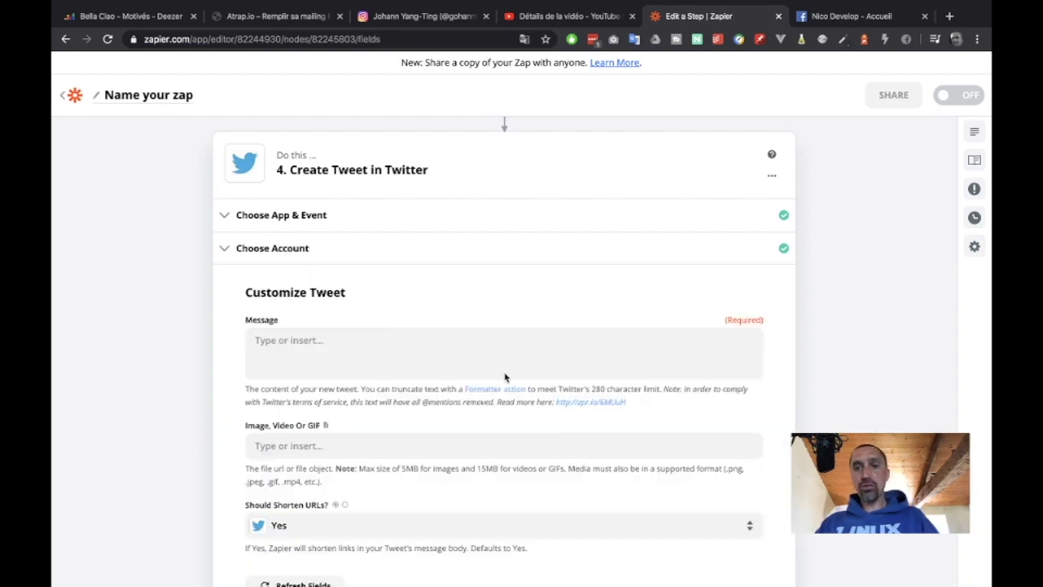
Step: Look for the test post on the Nico Develop Facebook page and return to the Zap's tweet message
{"action": "left_click", "coordinate": [844, 16]}
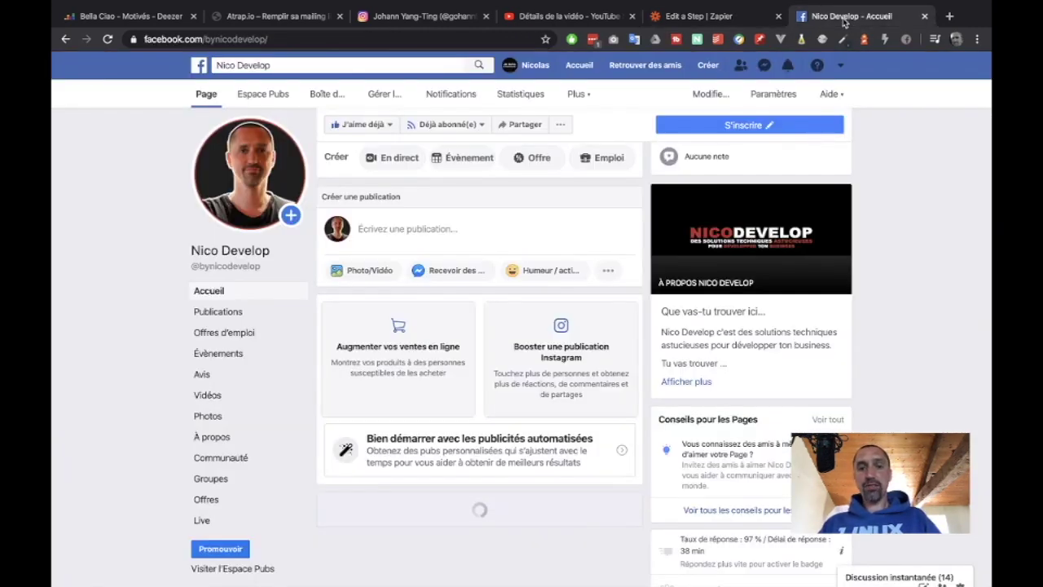
{"action": "scroll", "coordinate": [590, 259], "scroll_direction": "down", "scroll_amount": 3}
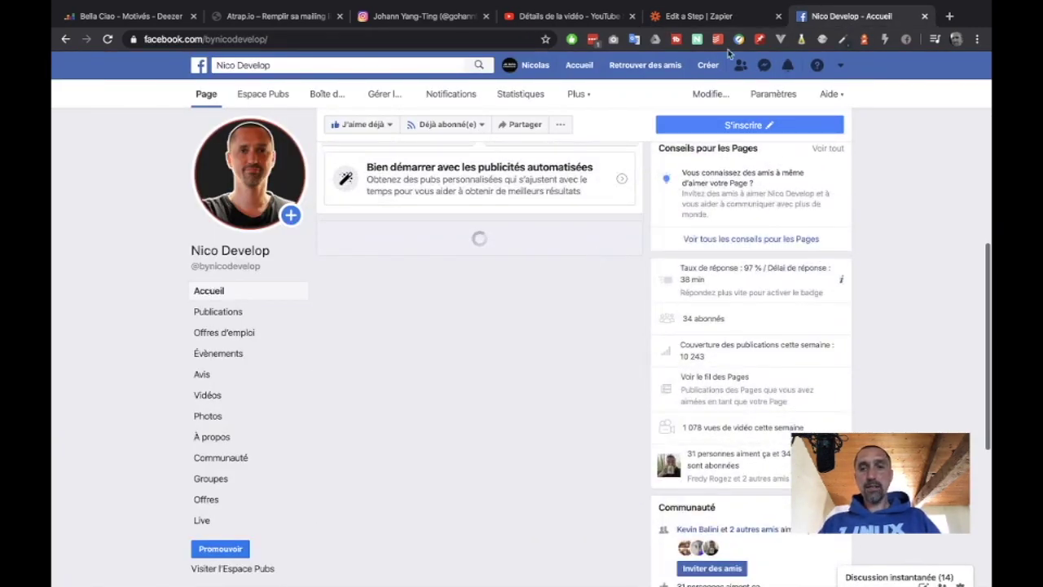
{"action": "left_click", "coordinate": [698, 17]}
{"action": "left_click", "coordinate": [288, 361]}
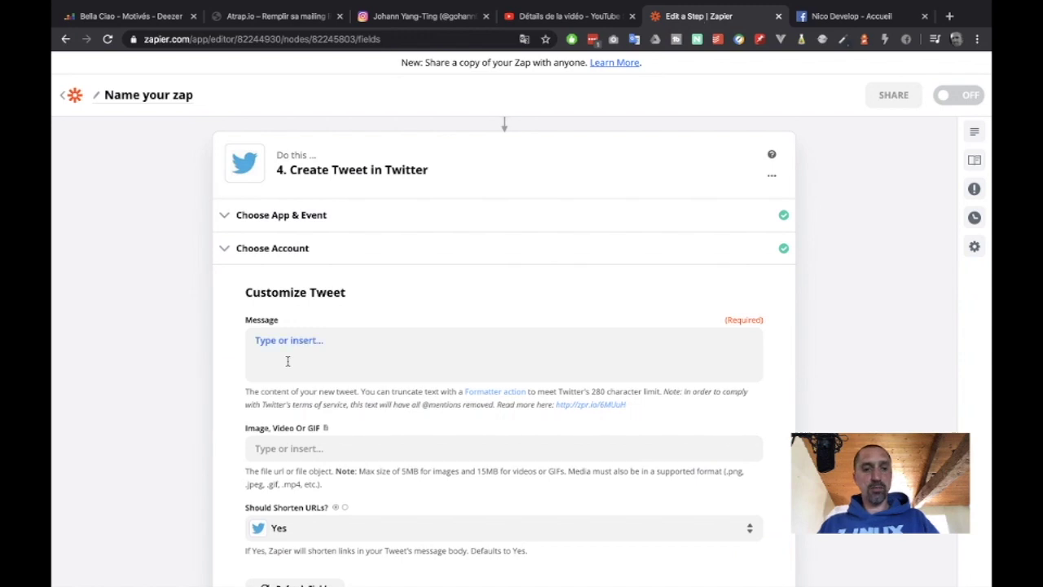
{"action": "left_click", "coordinate": [300, 344]}
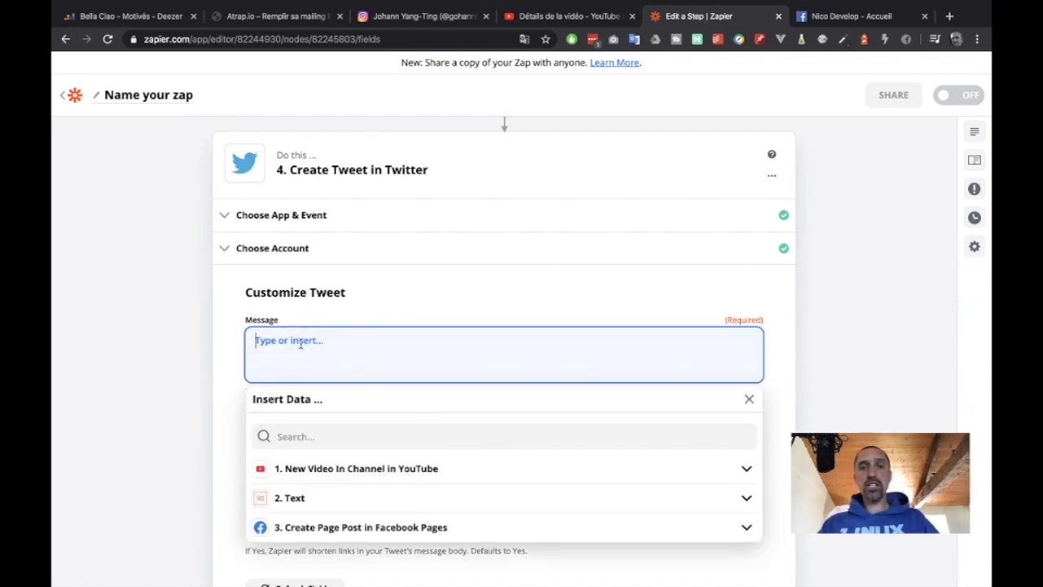
Step: Compare the video description in YouTube Studio with the full text of the test post on the Nico Develop Facebook page
{"action": "left_click", "coordinate": [534, 20]}
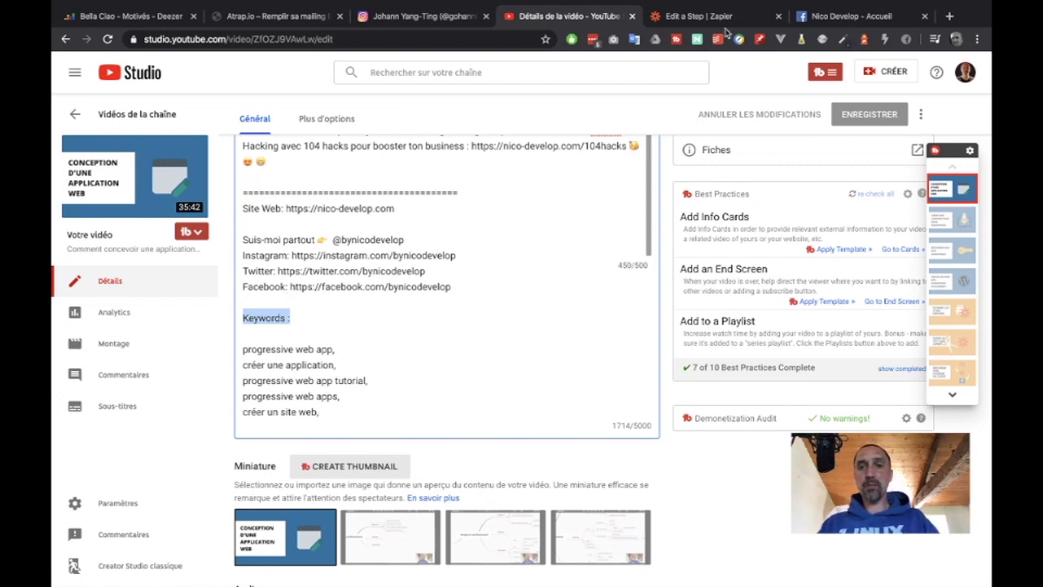
{"action": "left_click", "coordinate": [825, 16]}
{"action": "scroll", "coordinate": [450, 304], "scroll_direction": "down", "scroll_amount": 1}
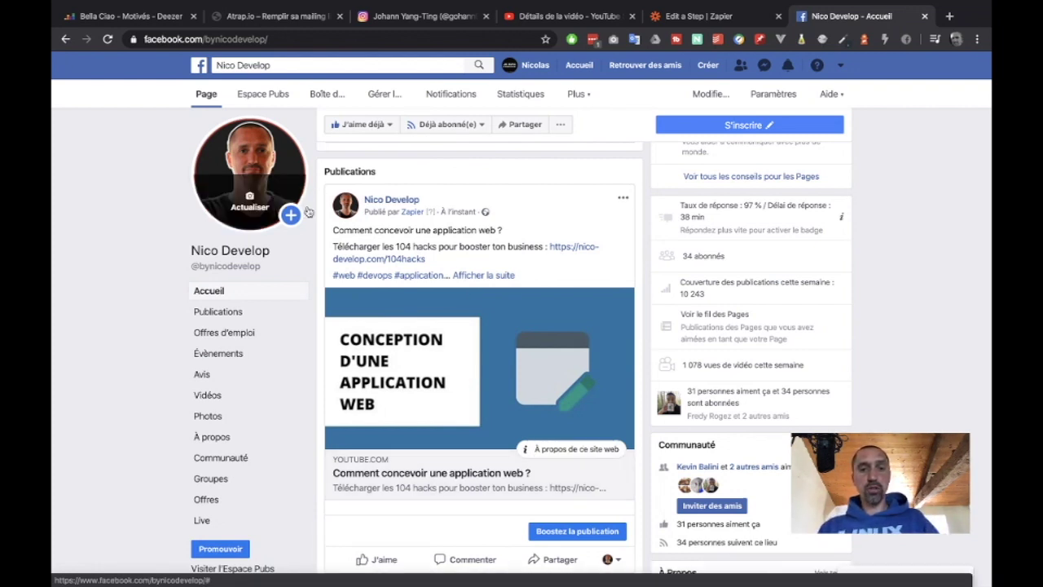
{"action": "left_click_drag", "start_coordinate": [332, 231], "coordinate": [527, 229]}
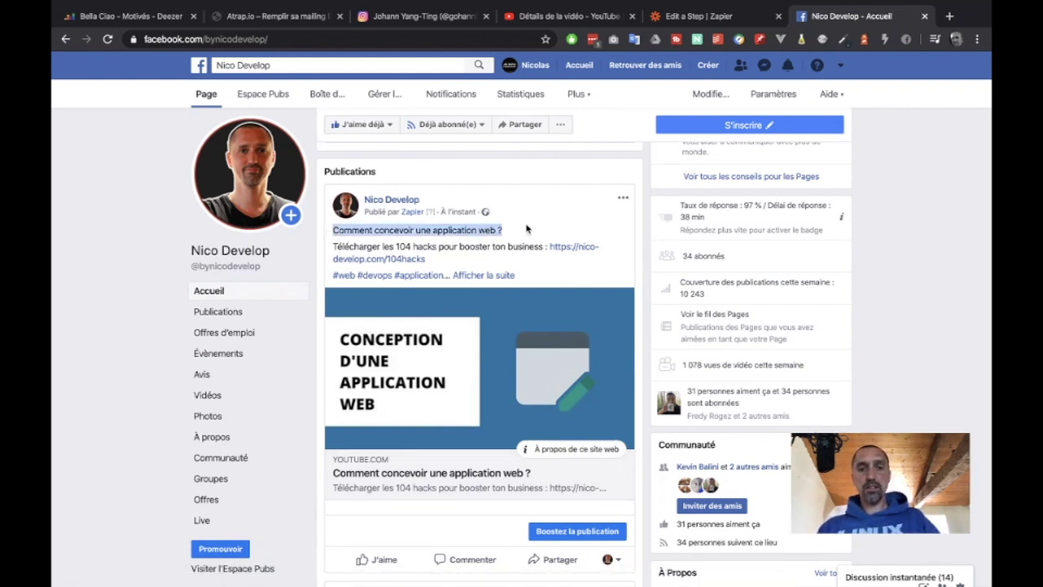
{"action": "left_click", "coordinate": [471, 274]}
{"action": "scroll", "coordinate": [535, 451], "scroll_direction": "down", "scroll_amount": 3}
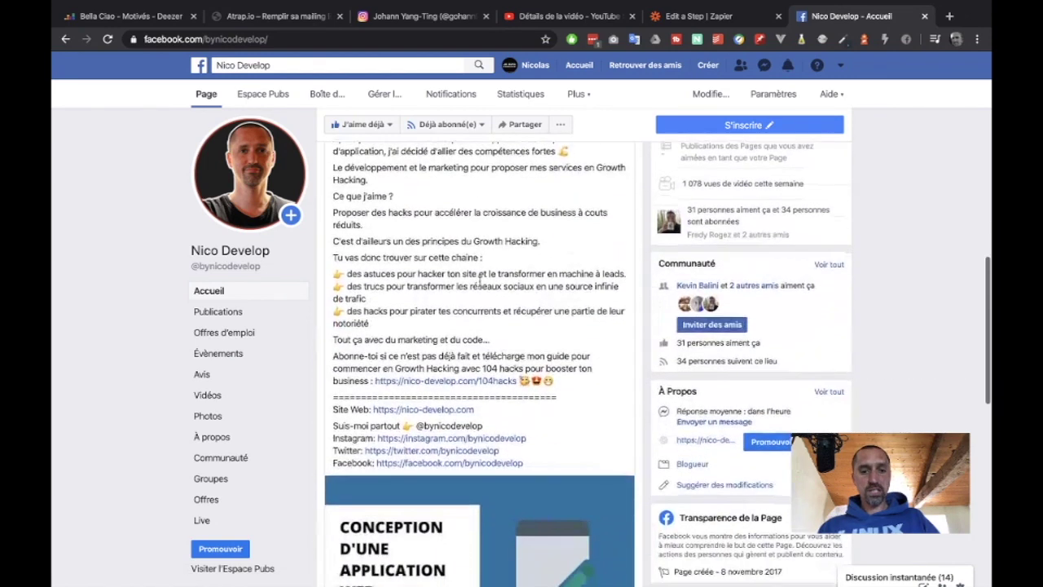
{"action": "left_click_drag", "start_coordinate": [545, 469], "coordinate": [331, 403]}
{"action": "left_click", "coordinate": [448, 382]}
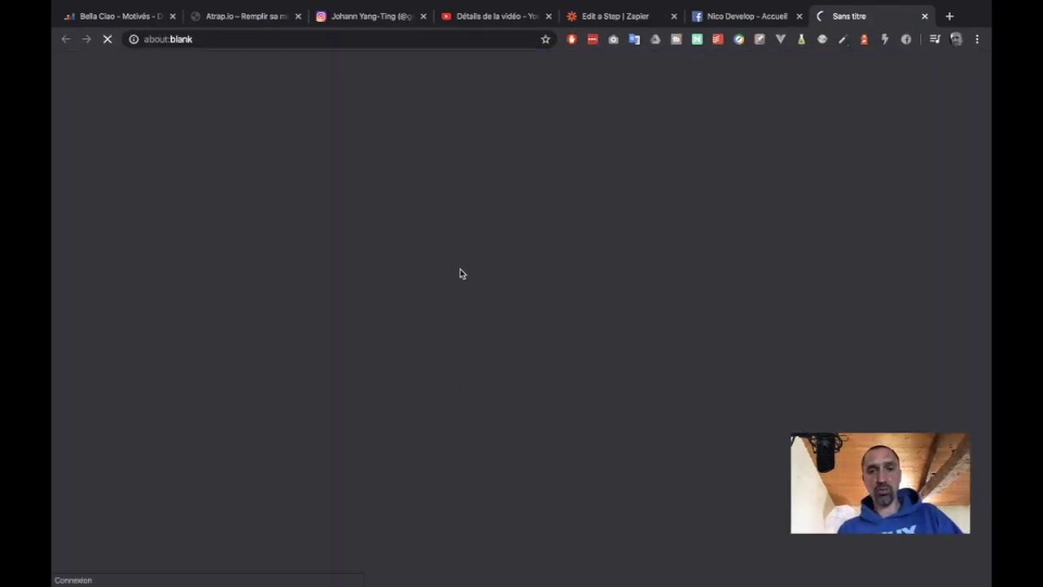
{"action": "key", "text": "super+w"}
{"action": "left_click", "coordinate": [487, 307]}
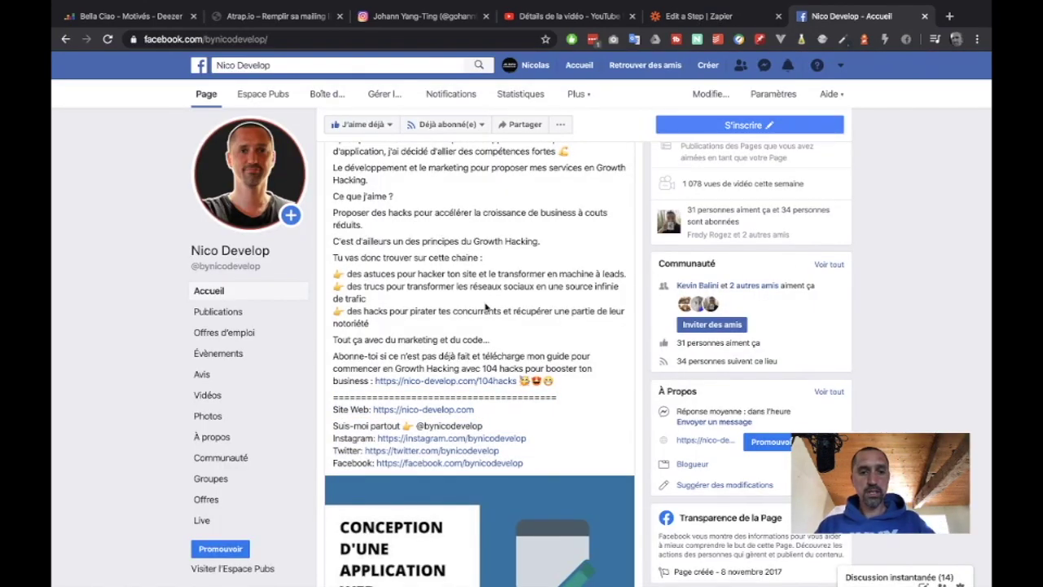
{"action": "scroll", "coordinate": [465, 313], "scroll_direction": "down", "scroll_amount": 1}
{"action": "scroll", "coordinate": [445, 318], "scroll_direction": "up", "scroll_amount": 3}
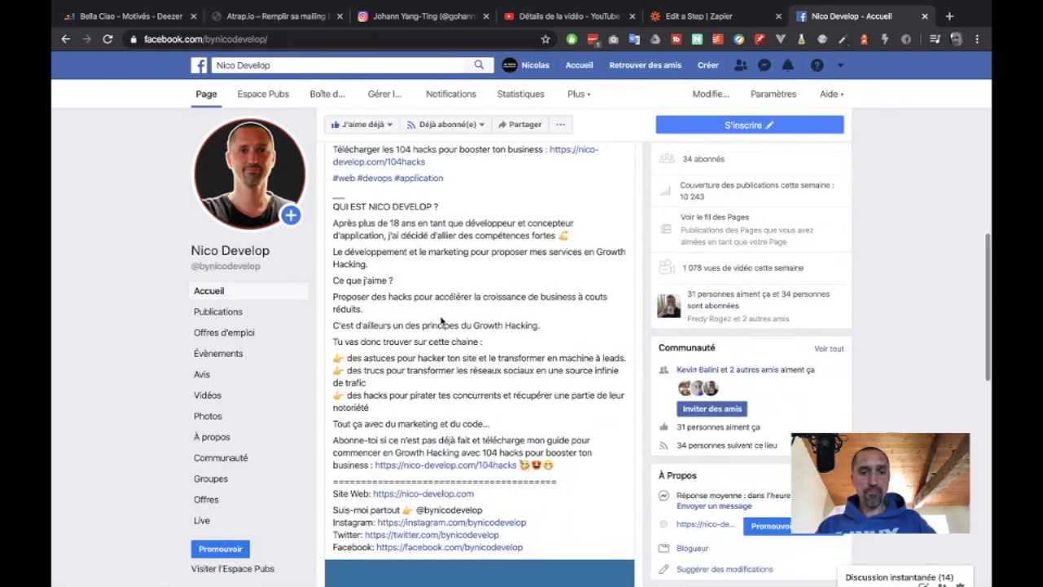
{"action": "scroll", "coordinate": [442, 318], "scroll_direction": "up", "scroll_amount": 3}
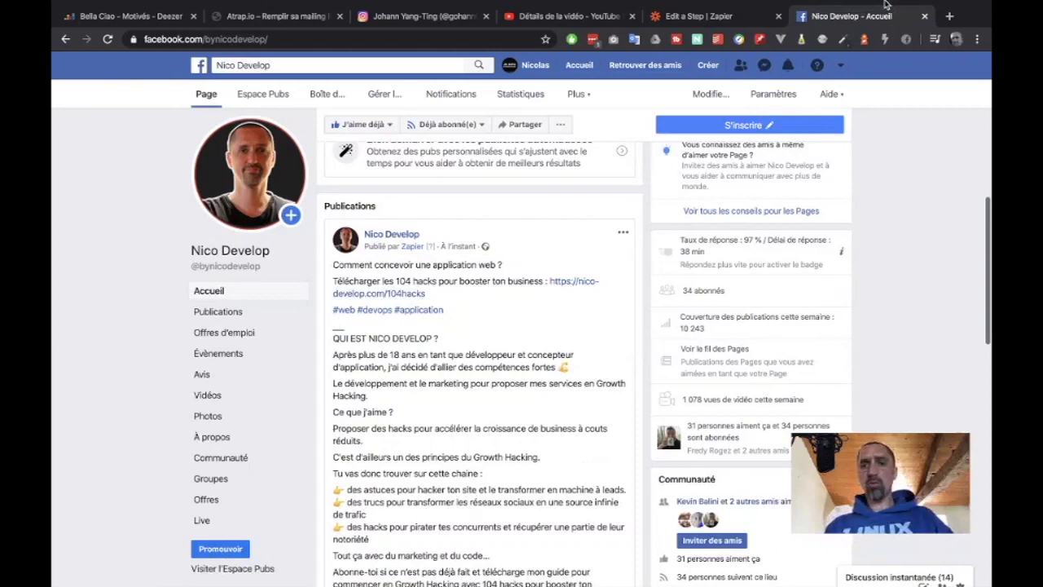
Step: Return to the Zap and insert the Title of the new YouTube video into the tweet message
{"action": "left_click", "coordinate": [709, 18]}
{"action": "scroll", "coordinate": [329, 366], "scroll_direction": "down", "scroll_amount": 1}
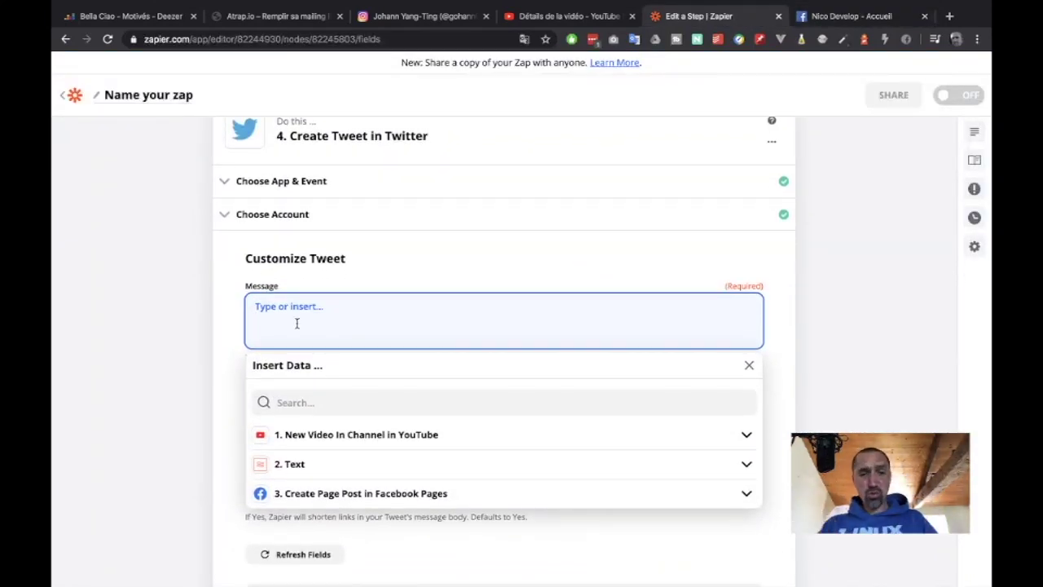
{"action": "left_click", "coordinate": [318, 438]}
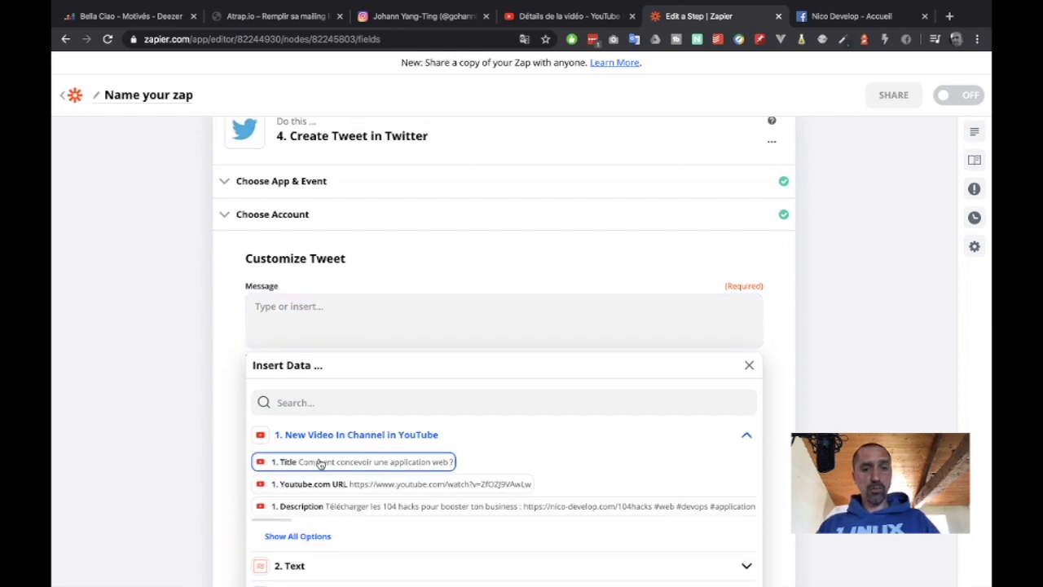
{"action": "left_click", "coordinate": [321, 461]}
{"action": "left_click", "coordinate": [174, 342]}
{"action": "left_click", "coordinate": [489, 302]}
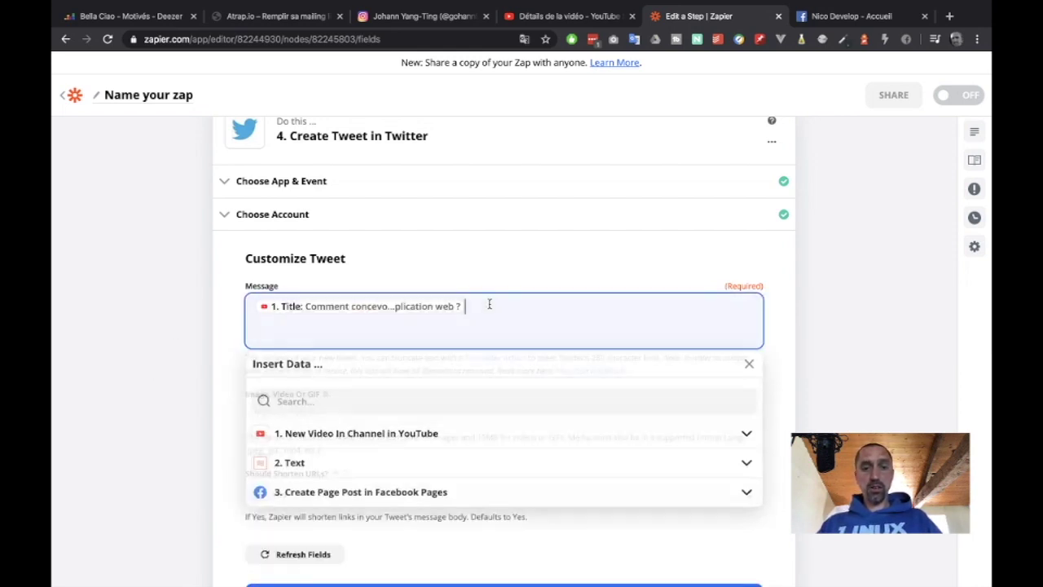
Step: Below the title in the tweet message, add "Voir la vidéo 👉" followed by the video's Youtube.com URL field
{"action": "key", "text": "Return"}
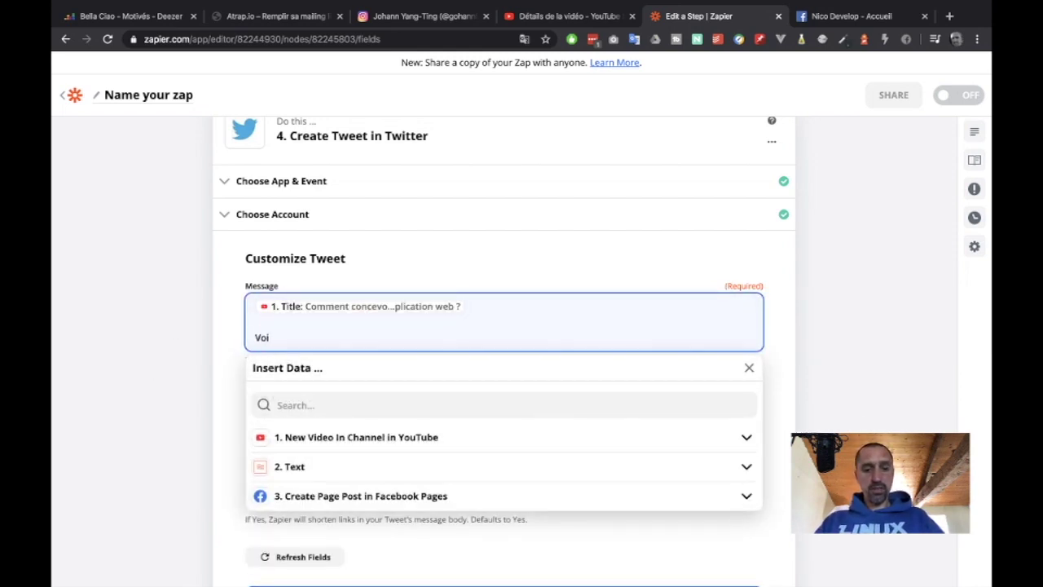
{"action": "type", "text": "Voir la vidéo"}
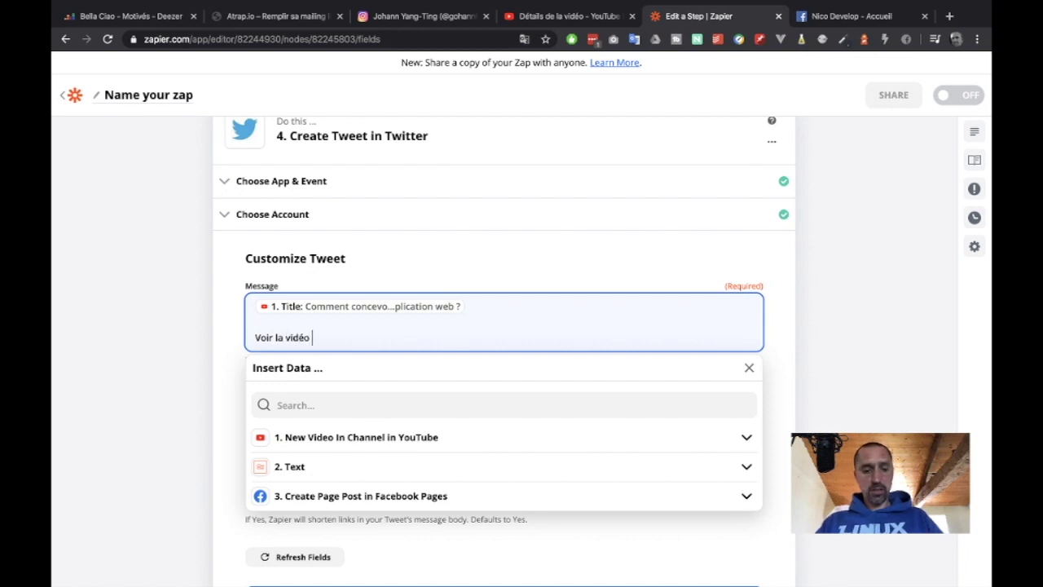
{"action": "key", "text": "ctrl+super+space"}
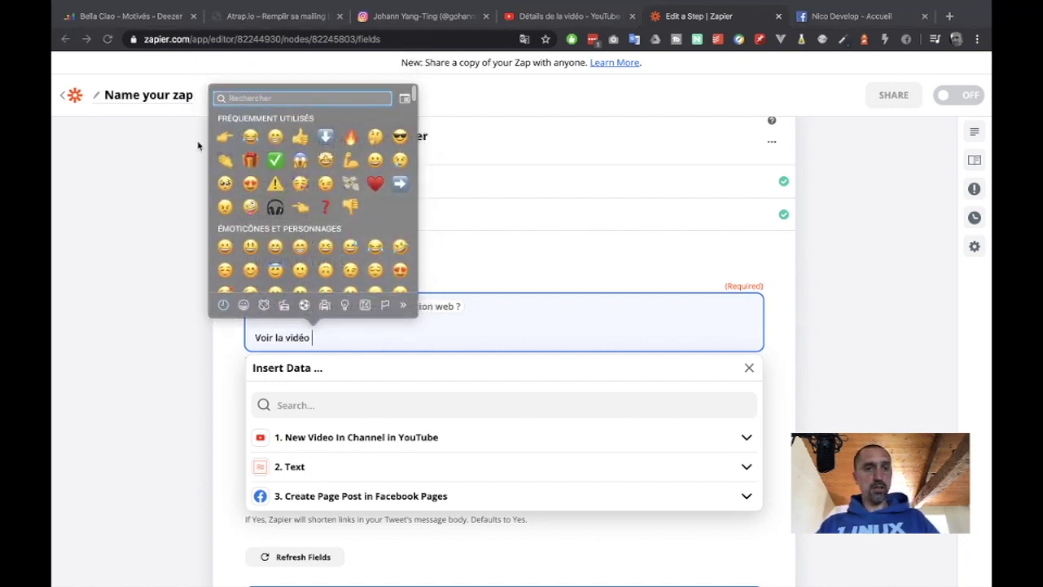
{"action": "left_click", "coordinate": [226, 137]}
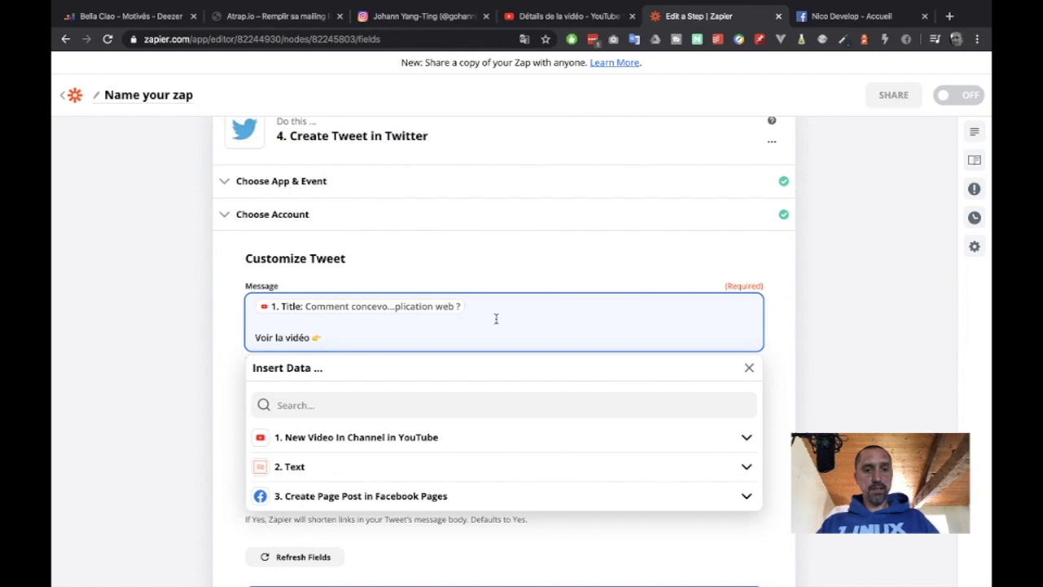
{"action": "left_click", "coordinate": [387, 441]}
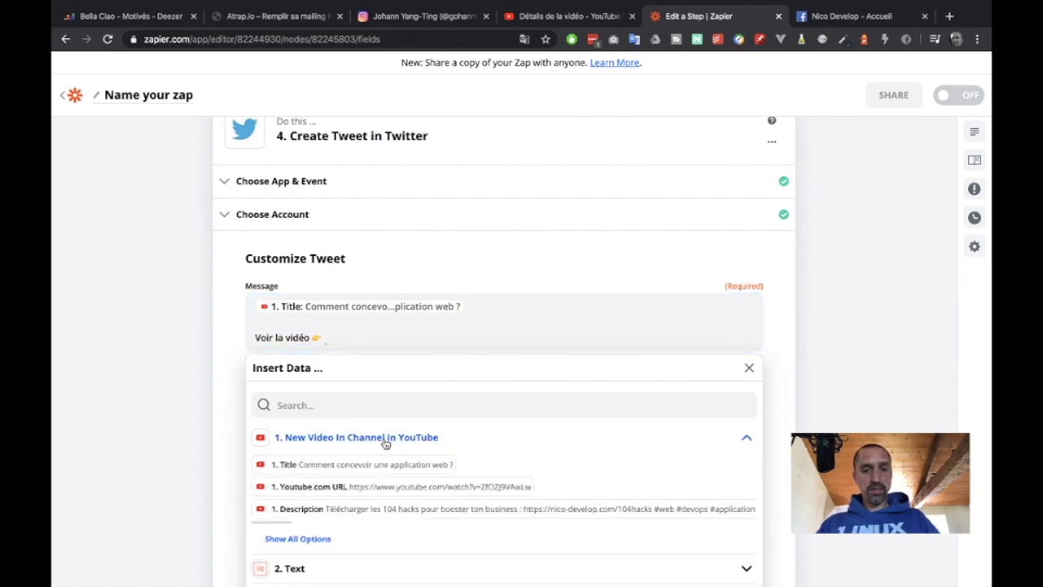
{"action": "left_click", "coordinate": [390, 486]}
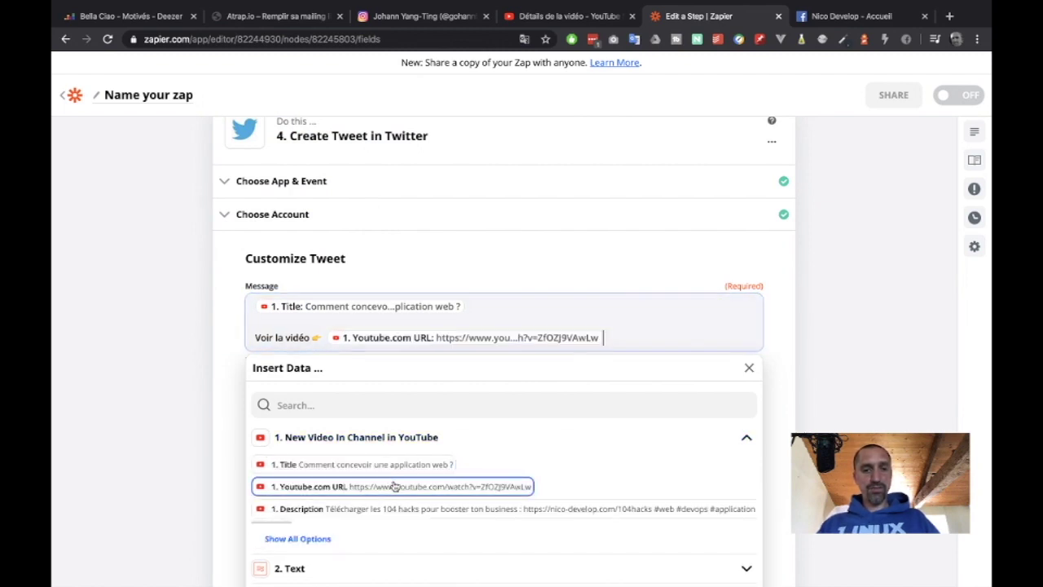
{"action": "left_click", "coordinate": [172, 348]}
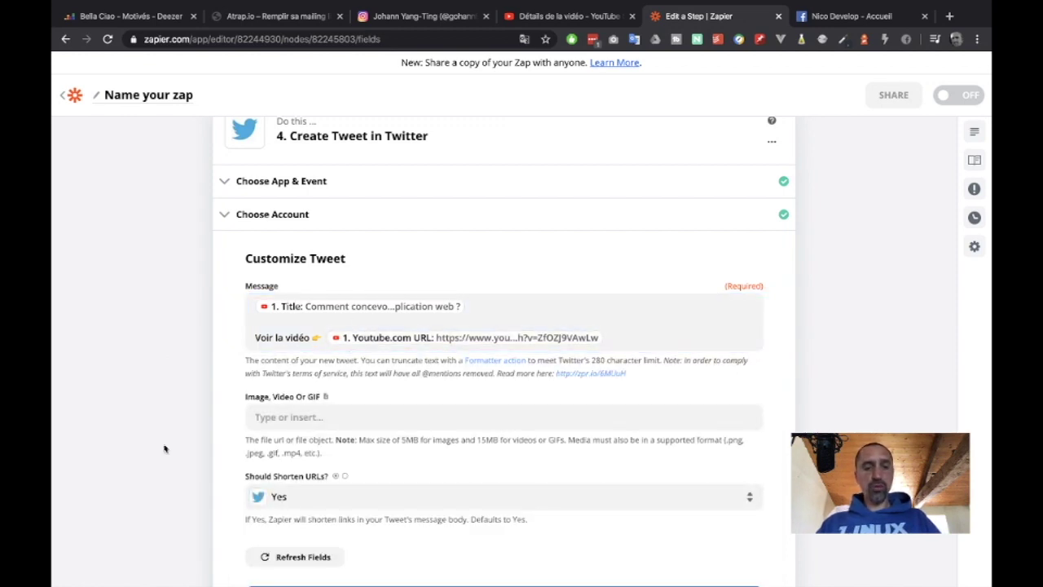
Step: Add a blank line and a new line at the end of the tweet message, below the video link
{"action": "scroll", "coordinate": [164, 448], "scroll_direction": "down", "scroll_amount": 1}
{"action": "left_click", "coordinate": [281, 341]}
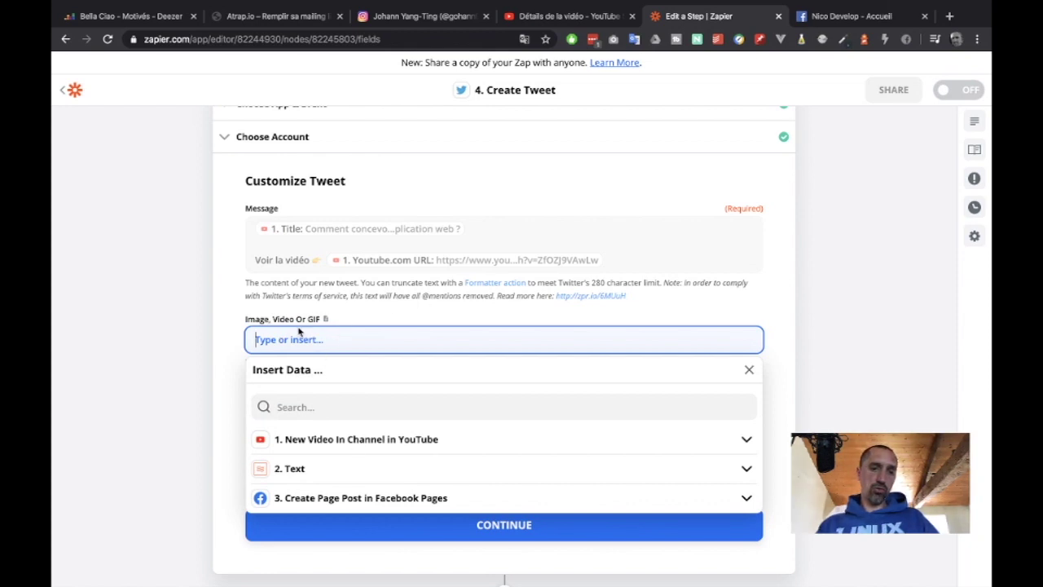
{"action": "left_click", "coordinate": [647, 258]}
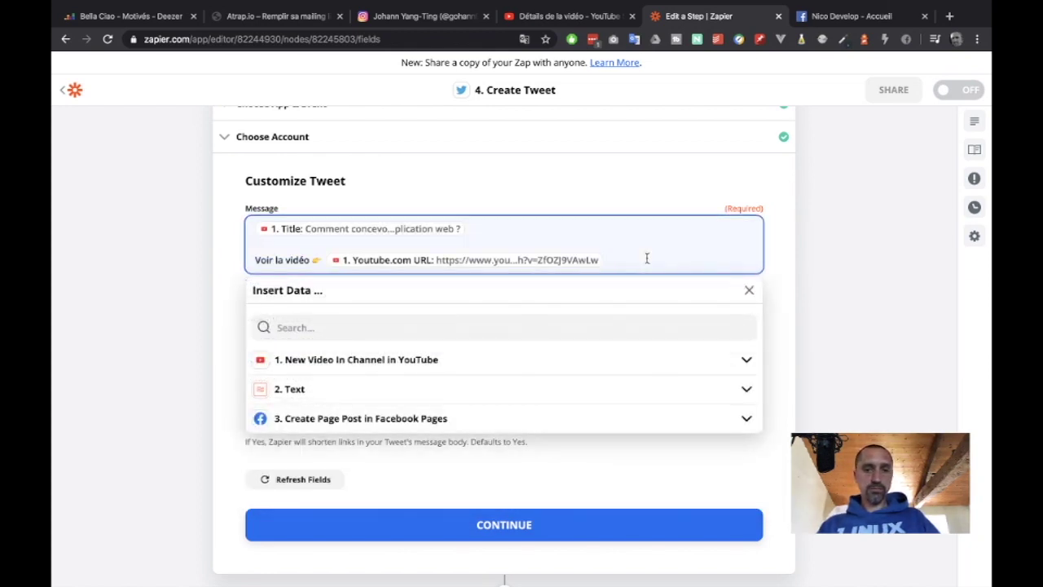
{"action": "left_click", "coordinate": [210, 333]}
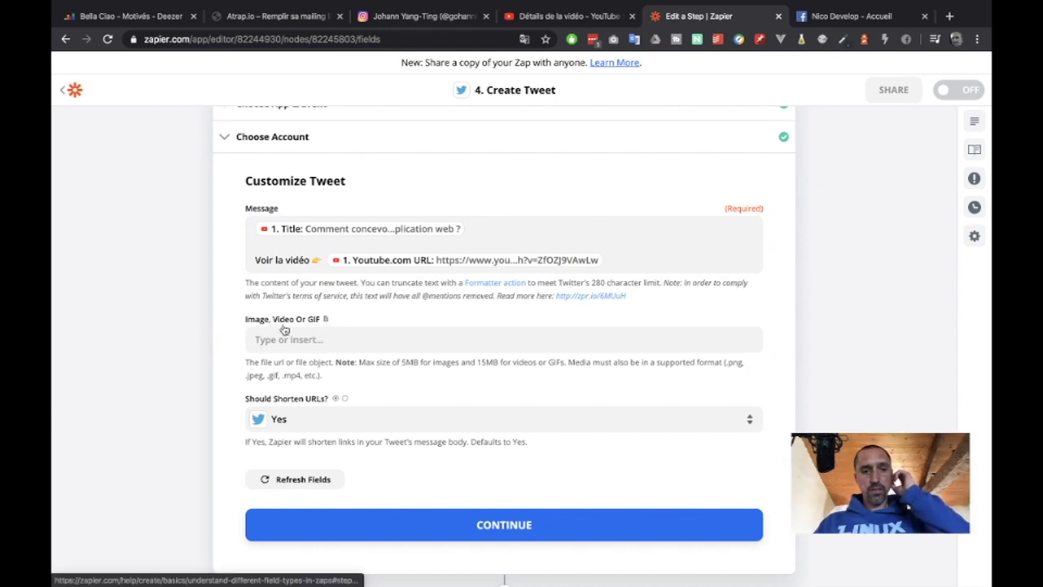
{"action": "left_click", "coordinate": [658, 257]}
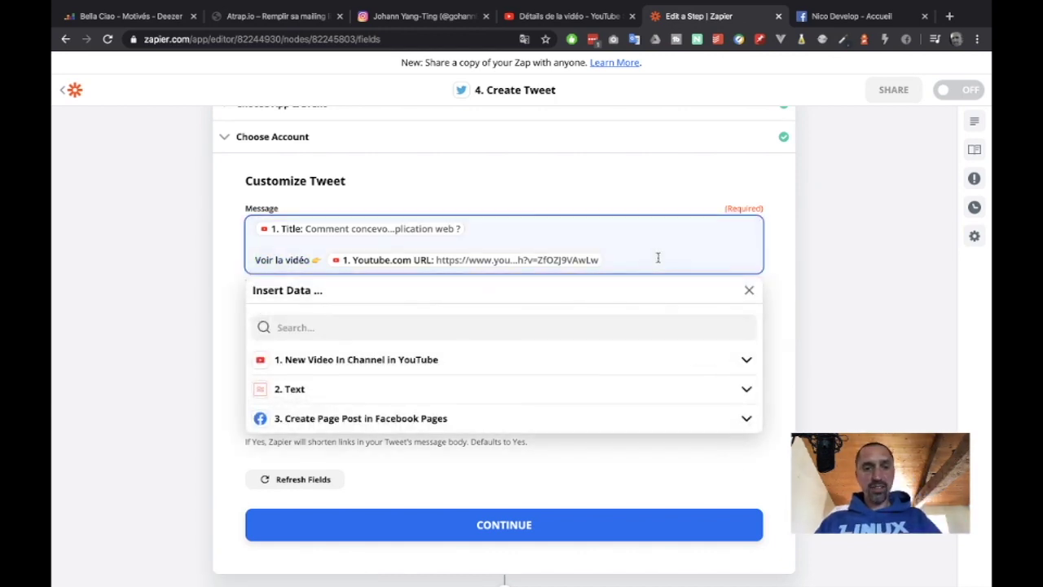
{"action": "key", "text": "Return"}
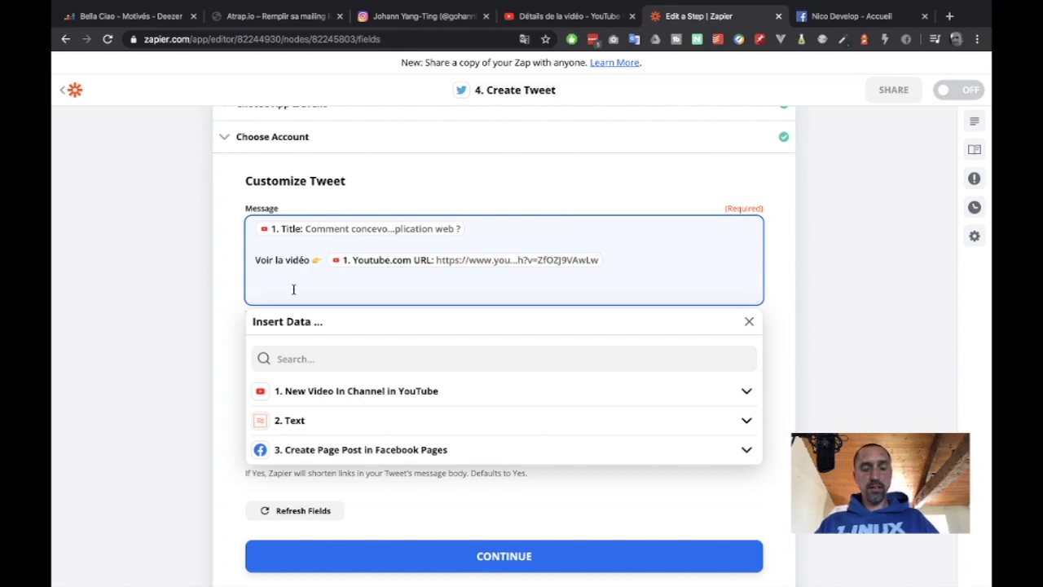
Step: Rename the Formatter text step, the second step of the Zap, to "Remove keywords"
{"action": "scroll", "coordinate": [180, 357], "scroll_direction": "up", "scroll_amount": 3}
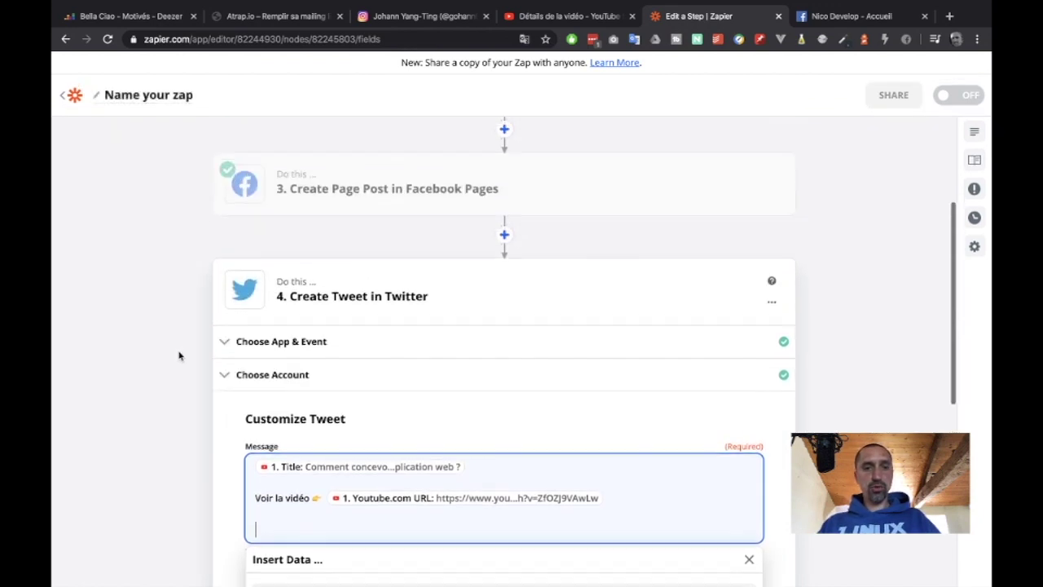
{"action": "scroll", "coordinate": [180, 356], "scroll_direction": "up", "scroll_amount": 2}
{"action": "left_click", "coordinate": [373, 228]}
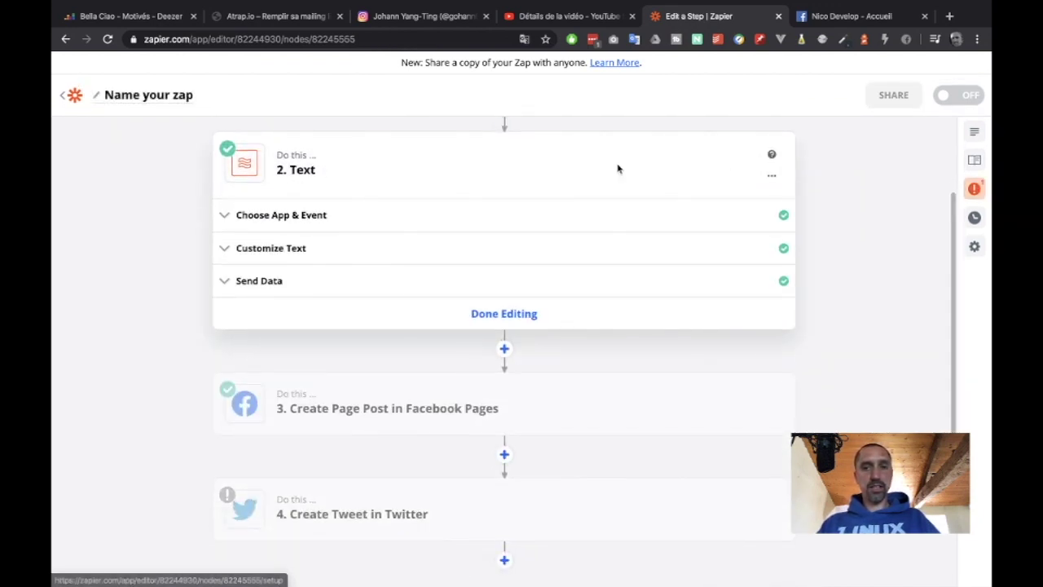
{"action": "left_click", "coordinate": [772, 175]}
{"action": "left_click", "coordinate": [722, 205]}
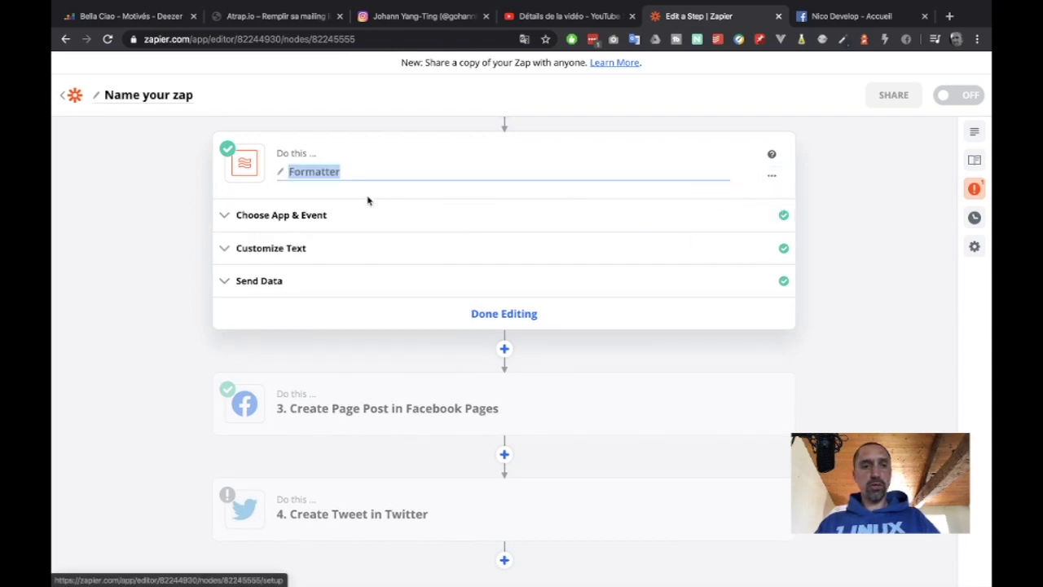
{"action": "type", "text": "Remove ke"}
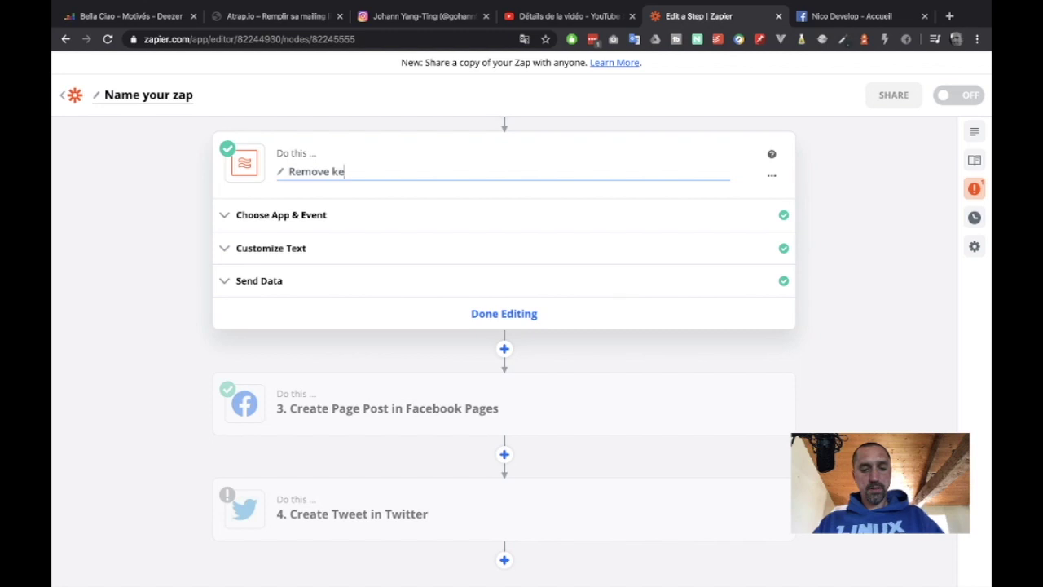
{"action": "type", "text": "ywords"}
{"action": "key", "text": "Return"}
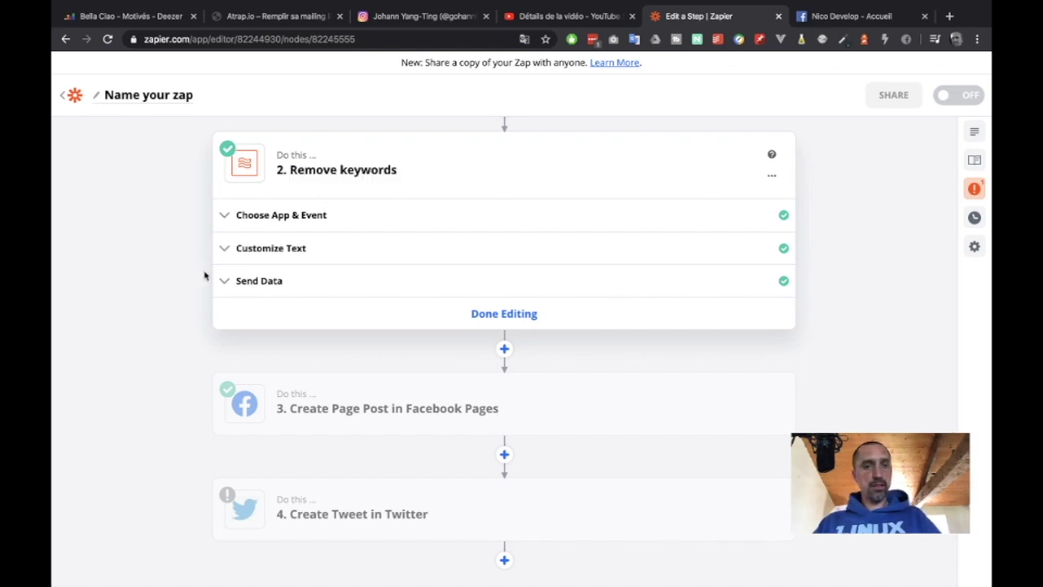
Step: Examine the test output of the "Remove keywords" step, comparing the opening link and hashtag lines with the text below the separator
{"action": "left_click", "coordinate": [416, 282]}
{"action": "scroll", "coordinate": [121, 465], "scroll_direction": "down", "scroll_amount": 3}
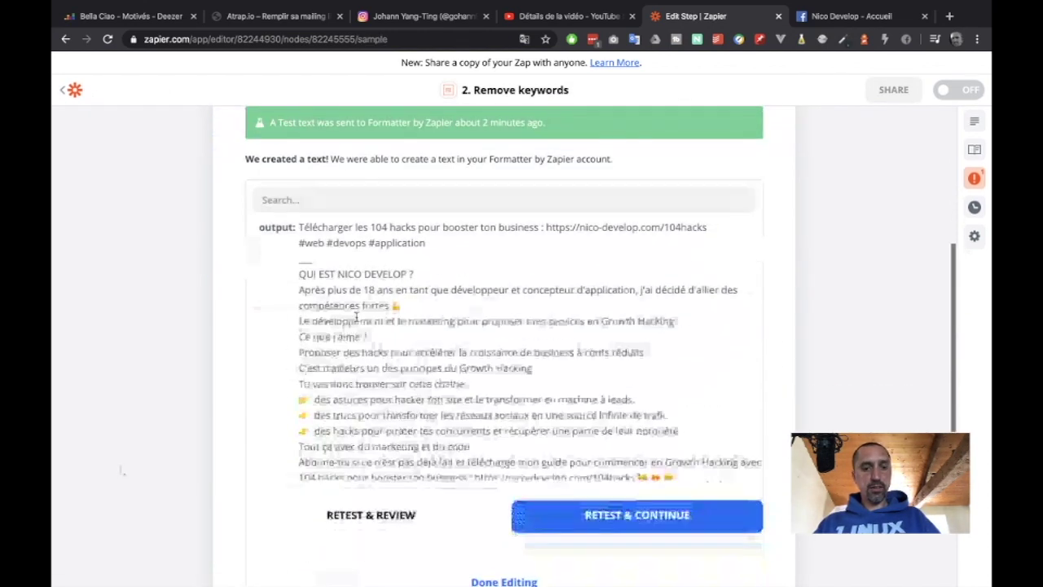
{"action": "left_click_drag", "start_coordinate": [300, 228], "coordinate": [421, 250]}
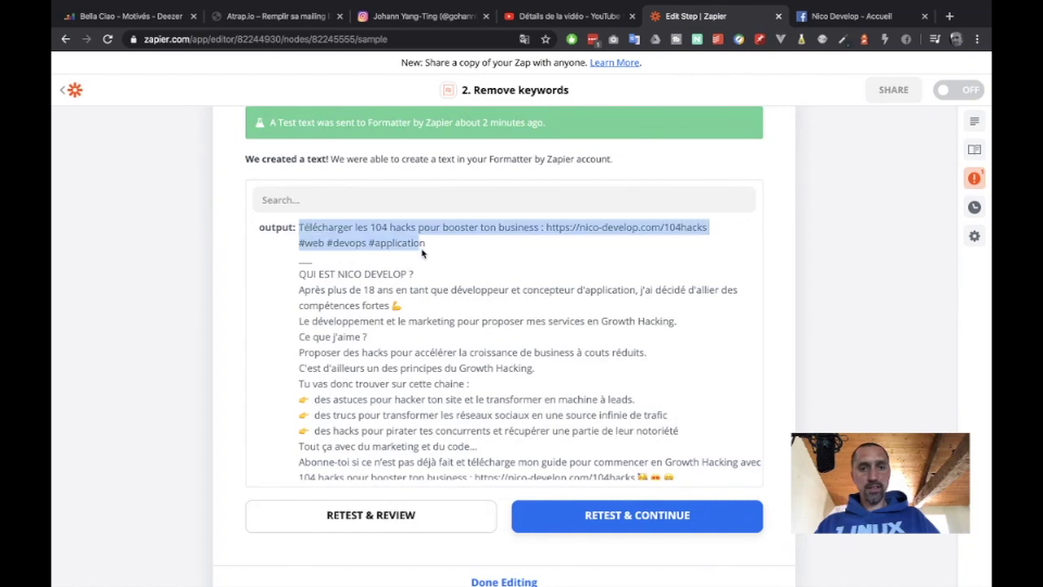
{"action": "left_click_drag", "start_coordinate": [299, 263], "coordinate": [410, 398]}
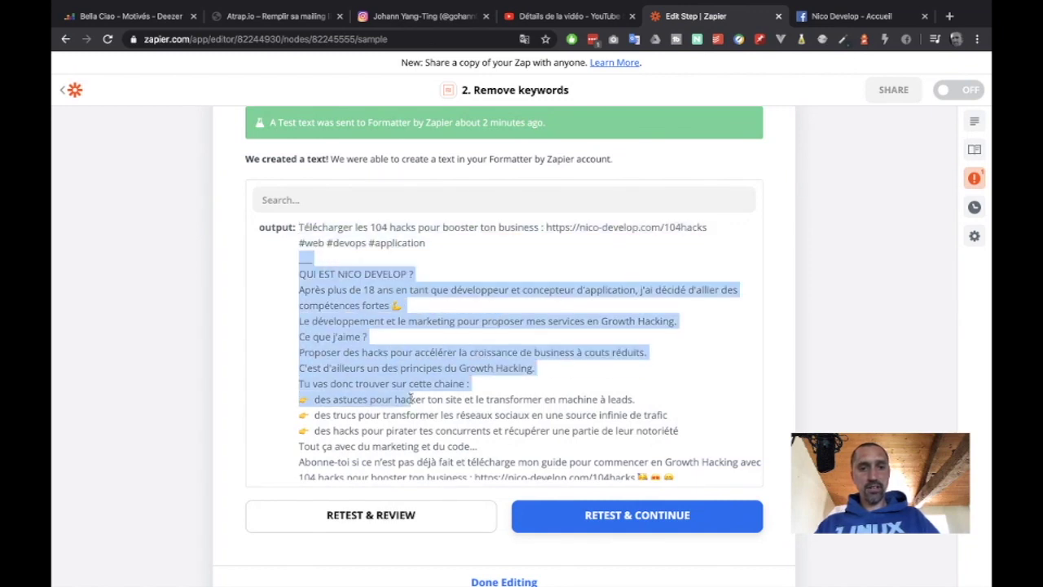
{"action": "left_click", "coordinate": [443, 251]}
{"action": "left_click_drag", "start_coordinate": [423, 243], "coordinate": [308, 229]}
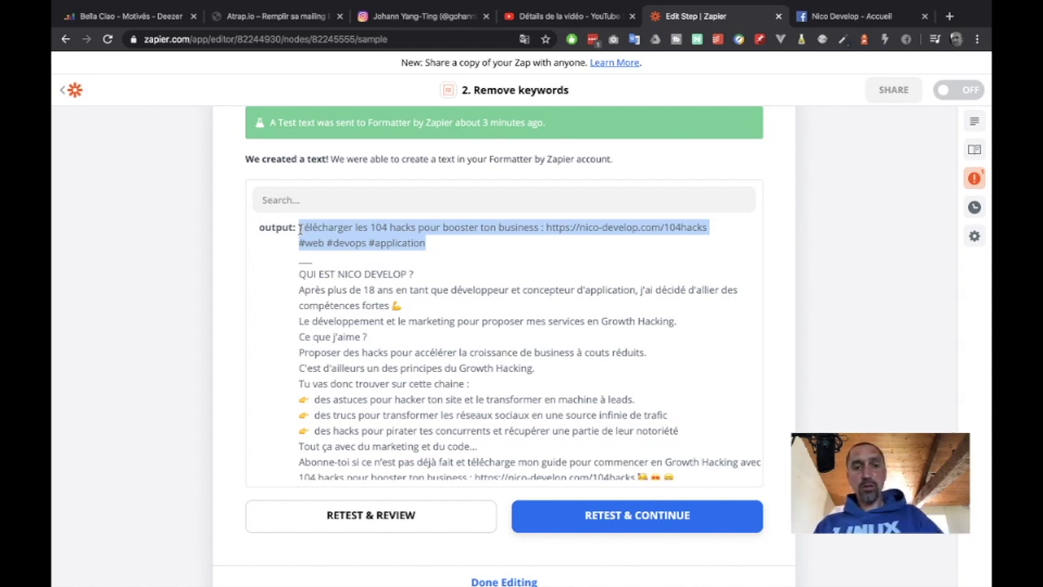
{"action": "left_click", "coordinate": [310, 228]}
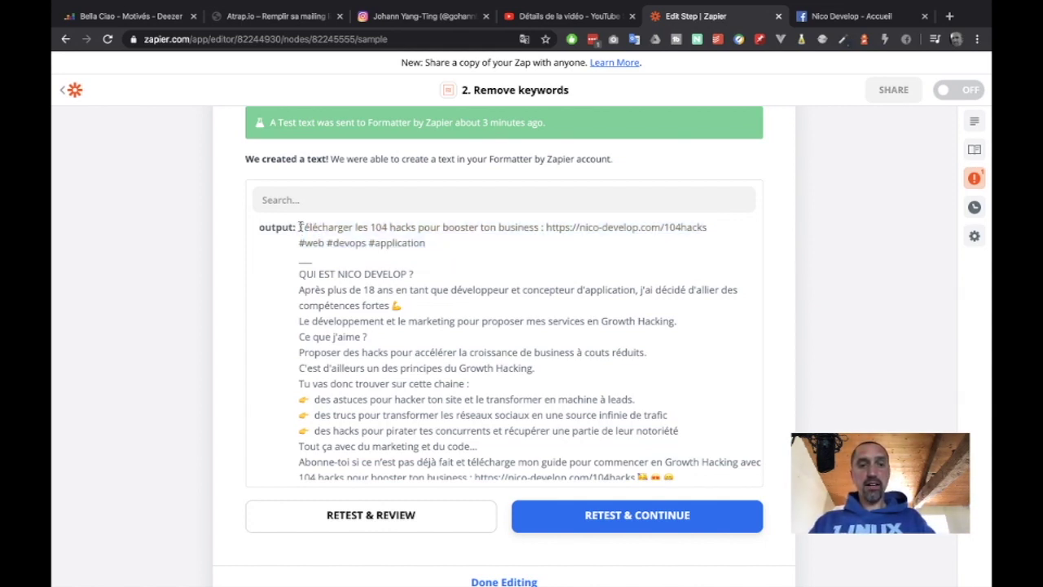
{"action": "left_click_drag", "start_coordinate": [298, 228], "coordinate": [372, 227]}
{"action": "left_click_drag", "start_coordinate": [441, 245], "coordinate": [298, 243]}
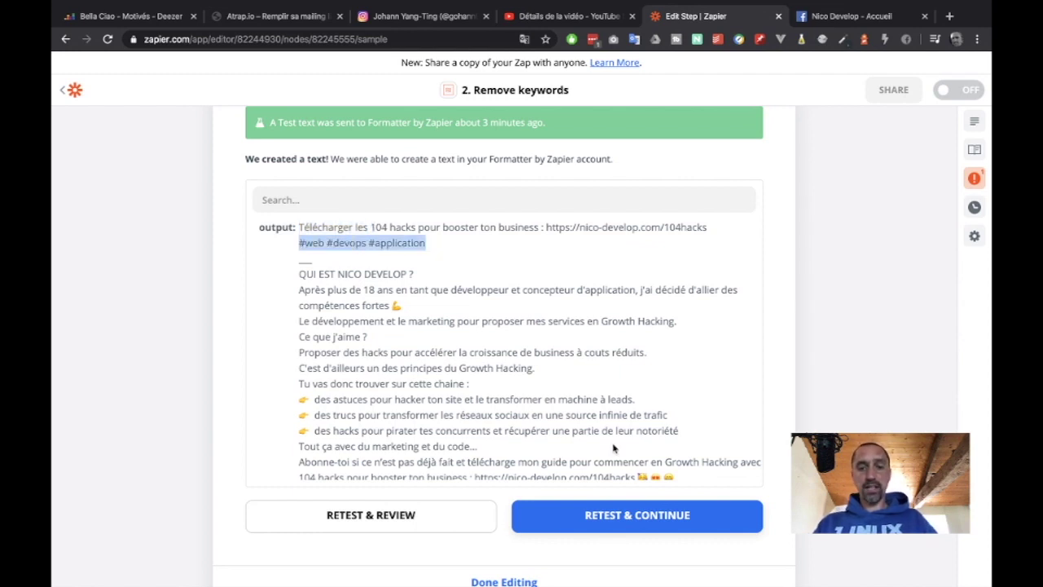
Step: Add a Formatter step with the Text action event between "Remove keywords" and the Facebook page post, and continue to its customization
{"action": "scroll", "coordinate": [668, 365], "scroll_direction": "down", "scroll_amount": 10}
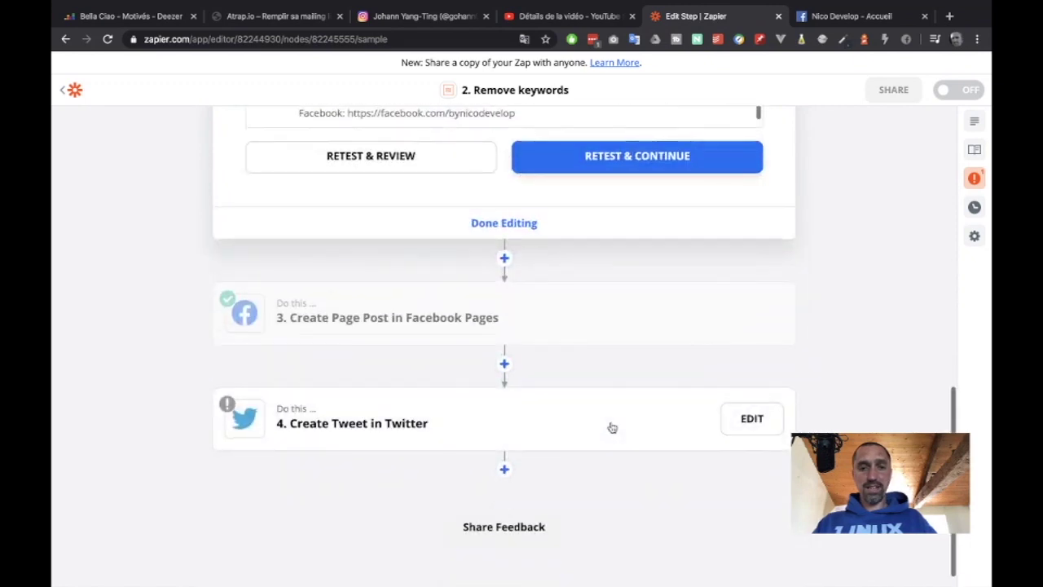
{"action": "left_click", "coordinate": [505, 258]}
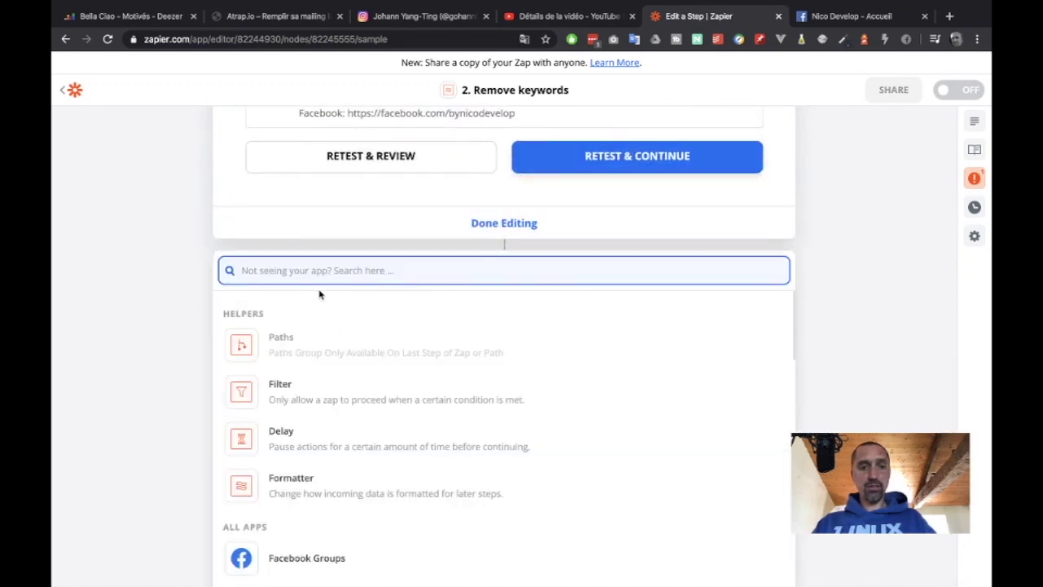
{"action": "left_click", "coordinate": [302, 491]}
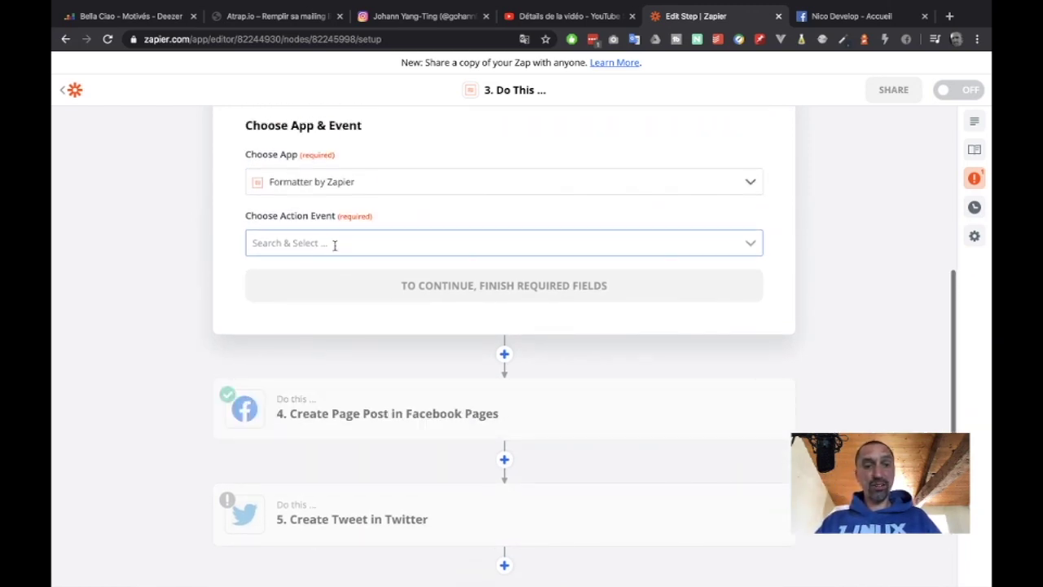
{"action": "left_click", "coordinate": [334, 245]}
{"action": "scroll", "coordinate": [303, 356], "scroll_direction": "down", "scroll_amount": 2}
{"action": "left_click", "coordinate": [303, 359]}
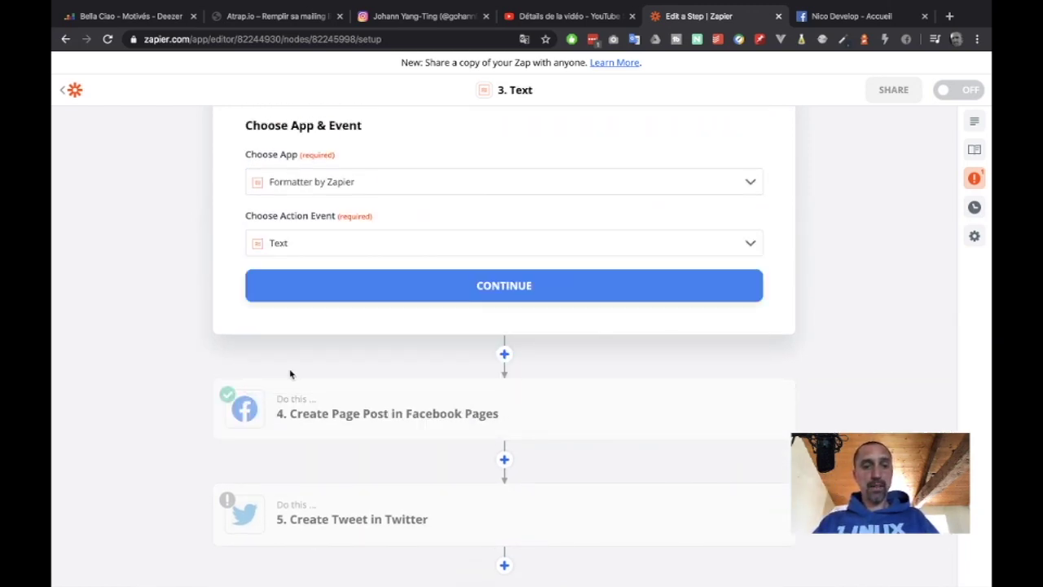
{"action": "left_click", "coordinate": [484, 285]}
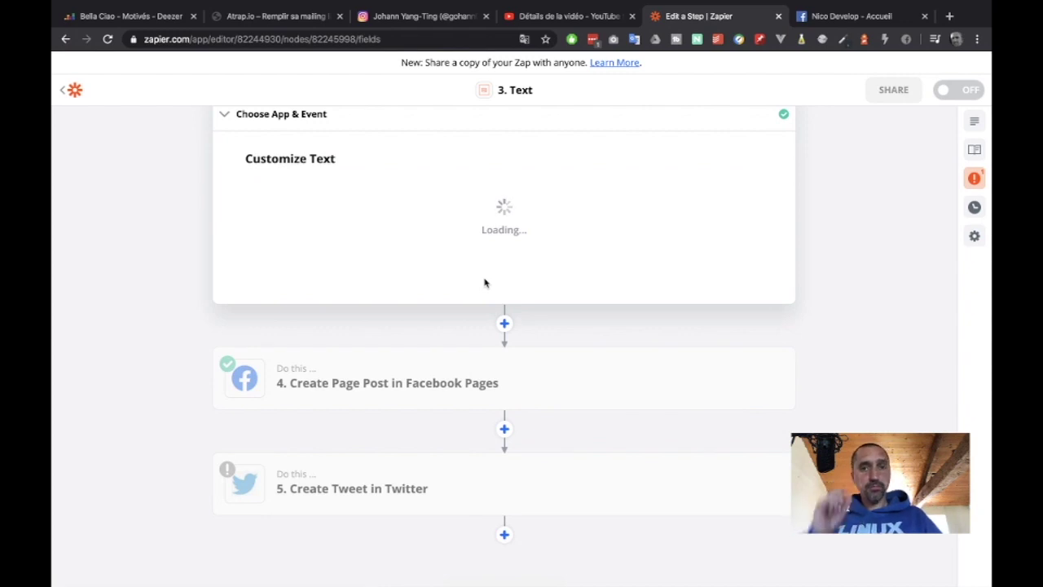
Step: Switch to YouTube Studio and examine the video description's hashtags and the separator lines between its sections
{"action": "left_click", "coordinate": [576, 18]}
{"action": "scroll", "coordinate": [475, 181], "scroll_direction": "up", "scroll_amount": 3}
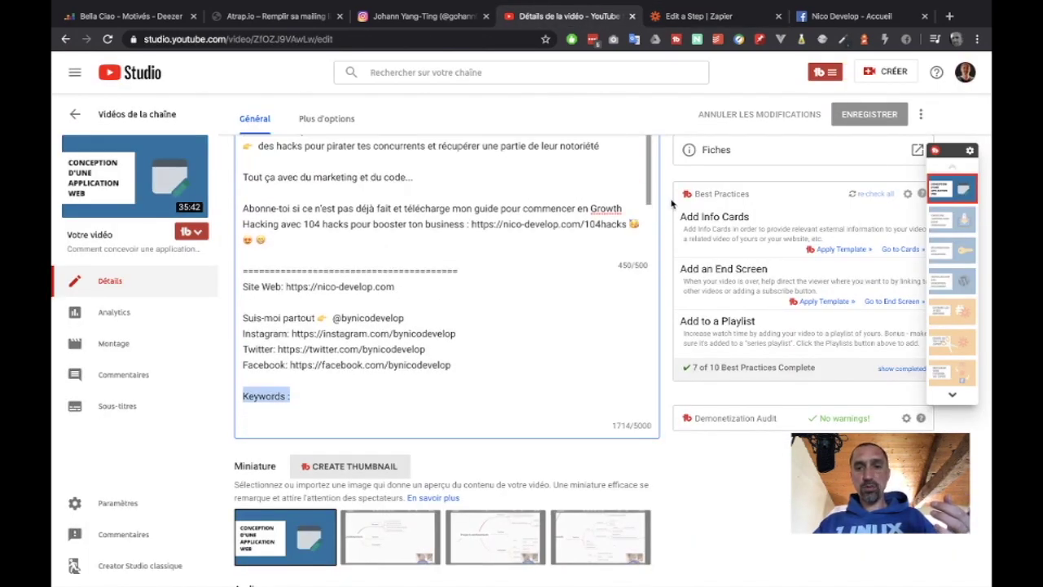
{"action": "scroll", "coordinate": [587, 291], "scroll_direction": "up", "scroll_amount": 10}
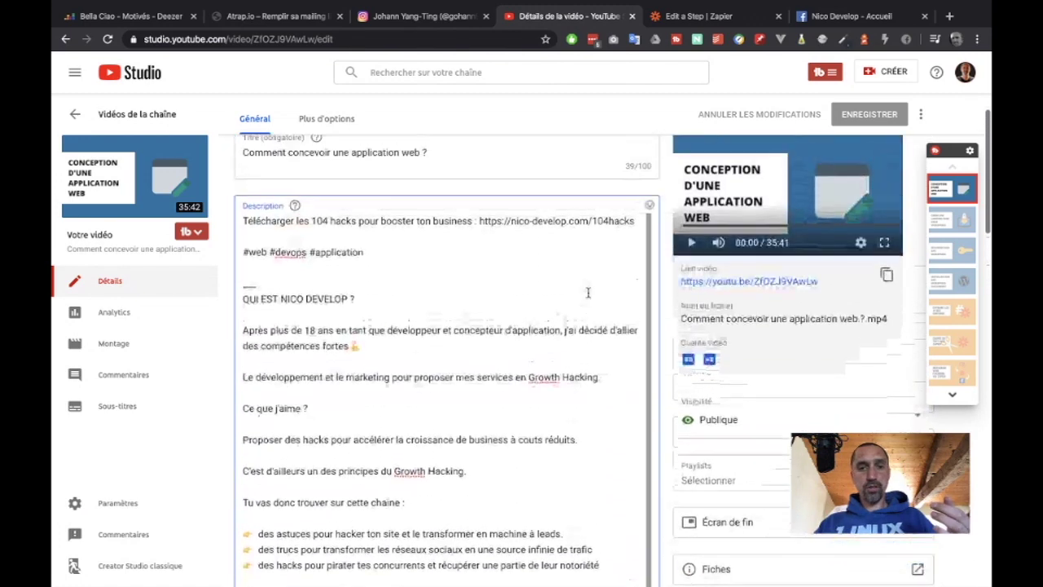
{"action": "scroll", "coordinate": [588, 292], "scroll_direction": "up", "scroll_amount": 2}
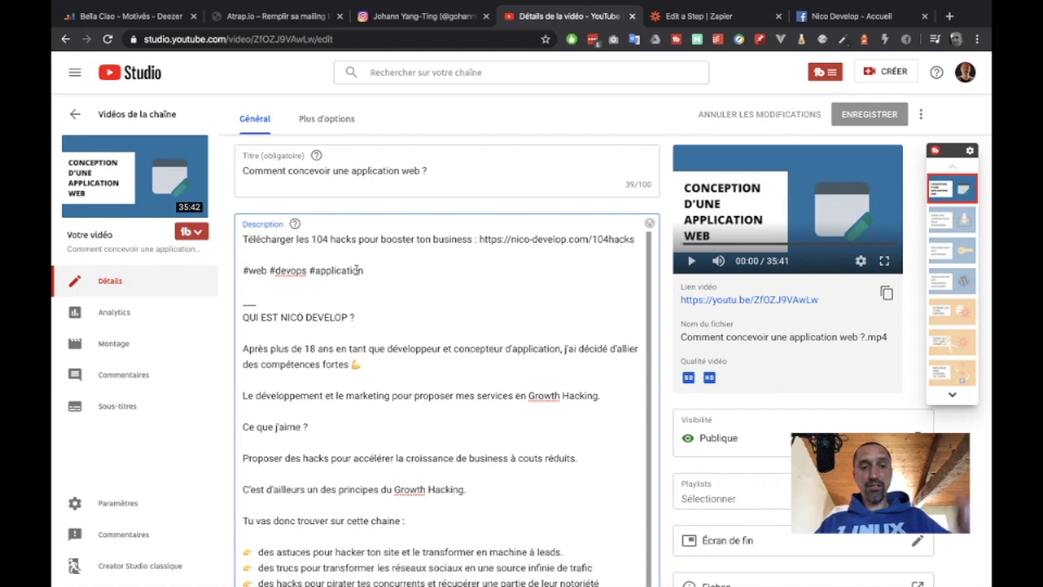
{"action": "scroll", "coordinate": [355, 291], "scroll_direction": "up", "scroll_amount": 1}
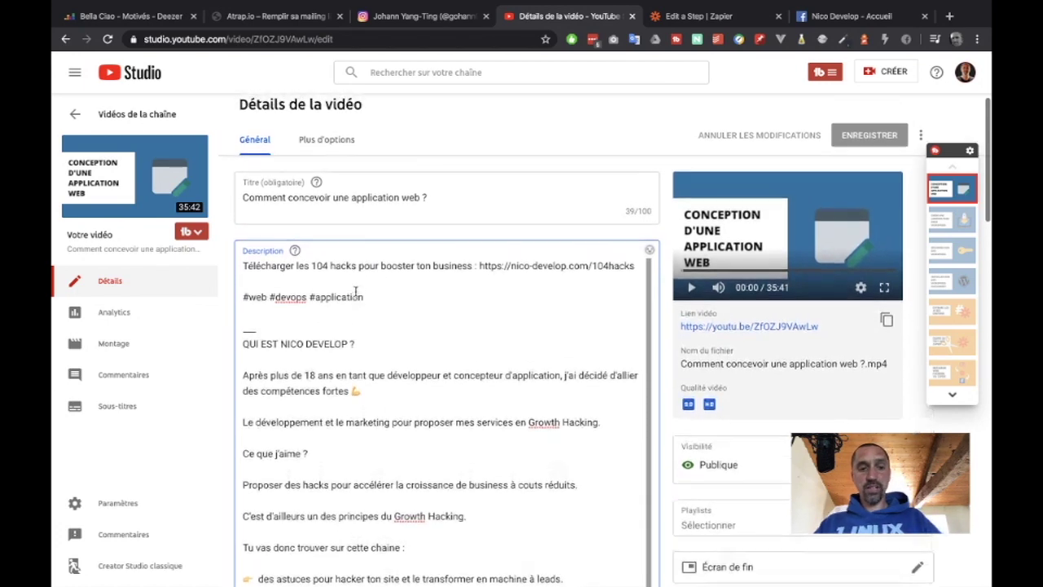
{"action": "left_click", "coordinate": [240, 334], "text": "shift"}
{"action": "left_click", "coordinate": [248, 328]}
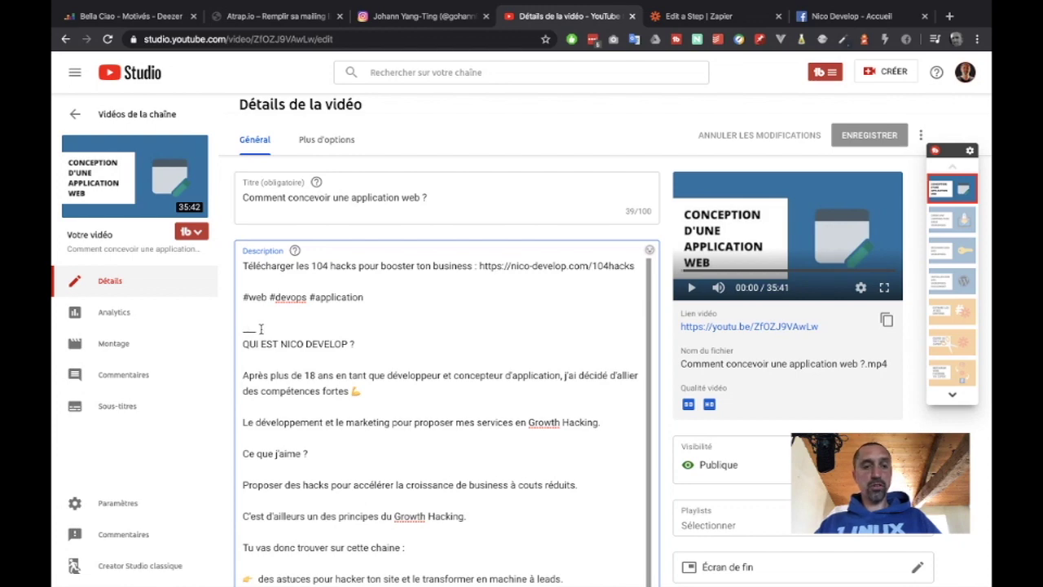
{"action": "scroll", "coordinate": [261, 329], "scroll_direction": "down", "scroll_amount": 5}
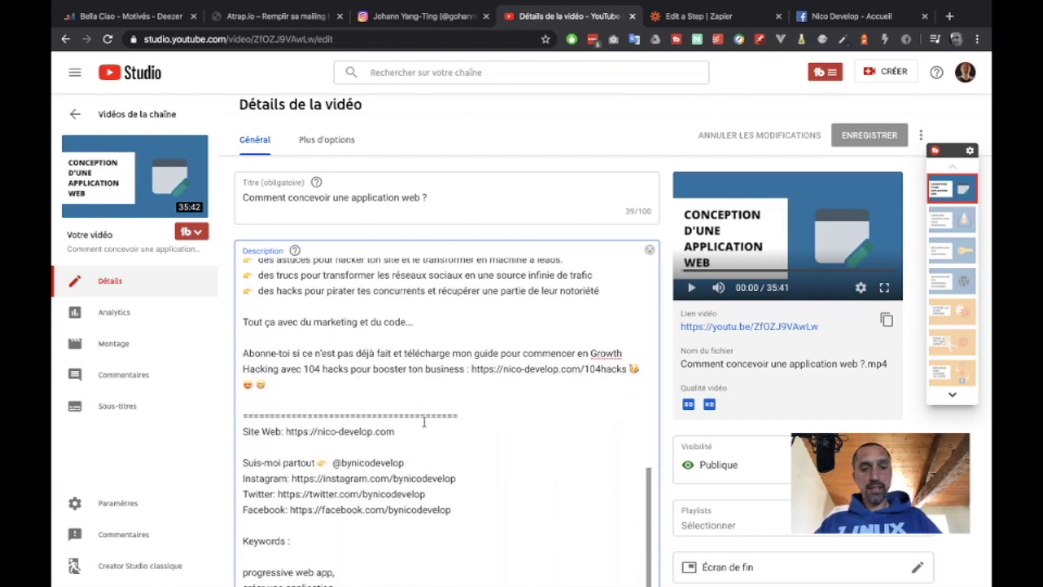
Step: Examine the separator line of equals signs and the Keywords heading in the YouTube video's description
{"action": "left_click_drag", "start_coordinate": [465, 416], "coordinate": [242, 417]}
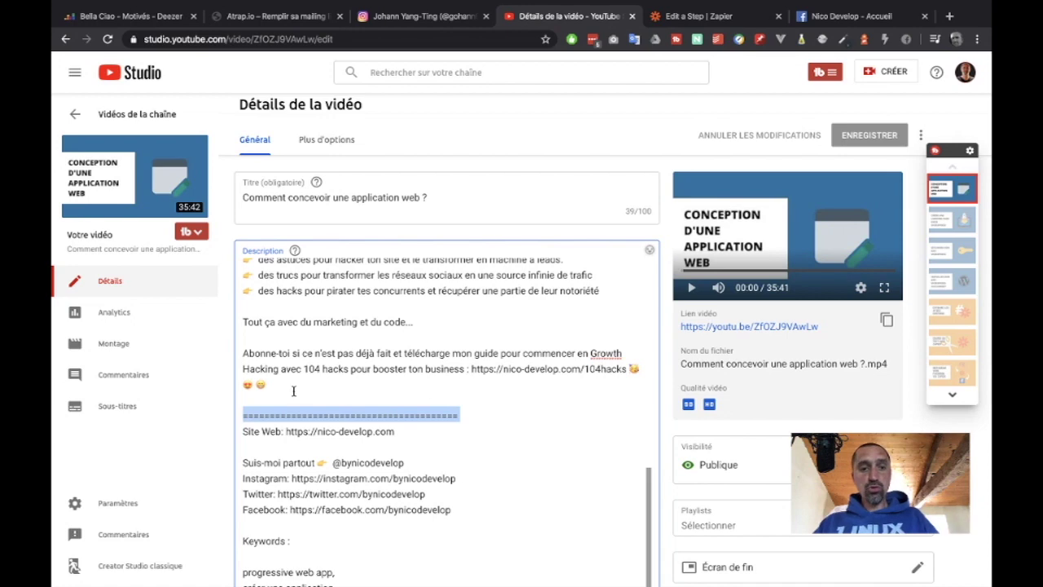
{"action": "left_click", "coordinate": [259, 407]}
{"action": "scroll", "coordinate": [340, 407], "scroll_direction": "down", "scroll_amount": 1}
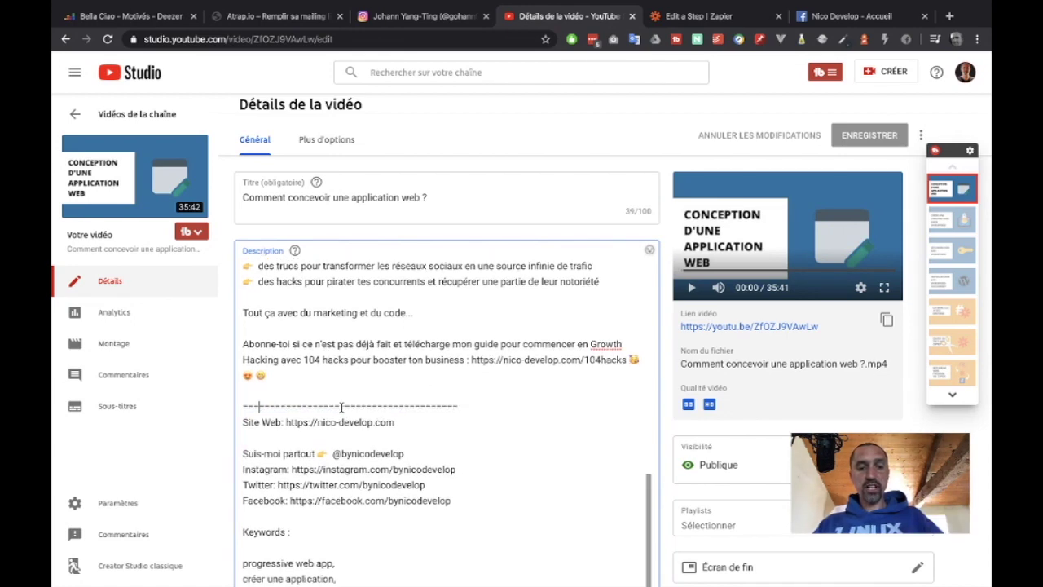
{"action": "left_click_drag", "start_coordinate": [297, 531], "coordinate": [236, 537]}
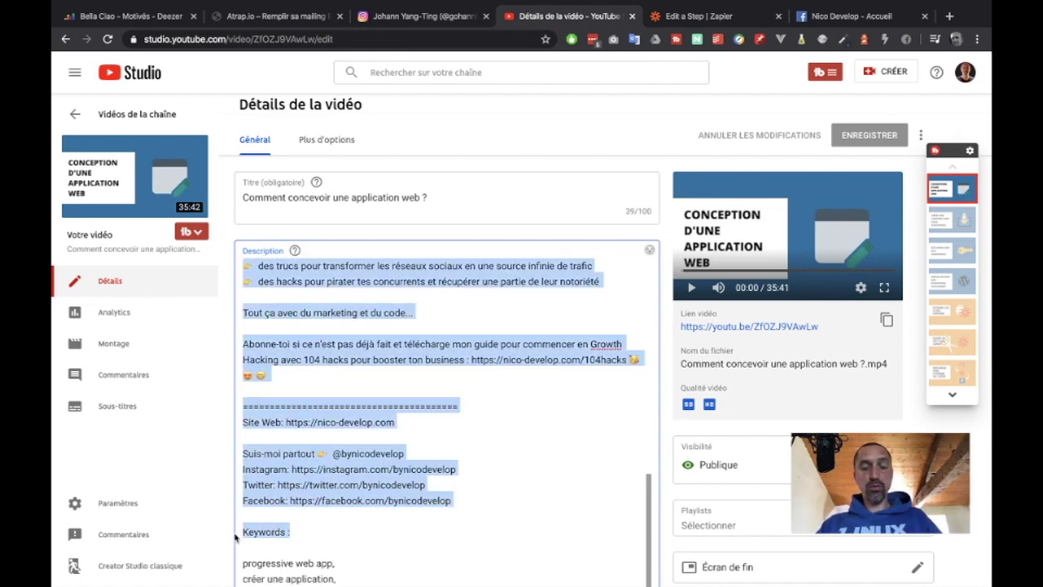
{"action": "left_click", "coordinate": [284, 531]}
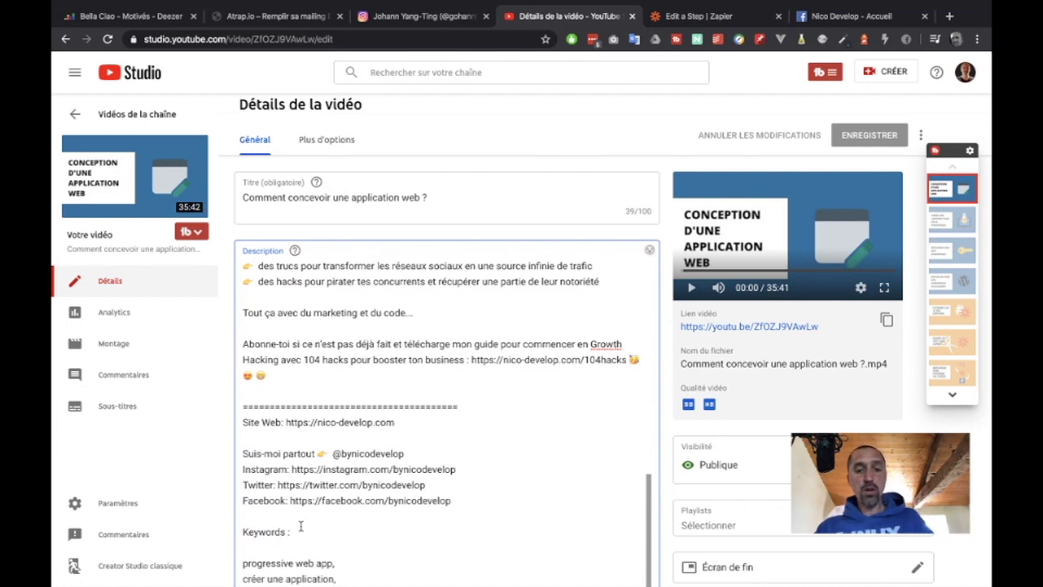
{"action": "left_click_drag", "start_coordinate": [301, 526], "coordinate": [285, 528]}
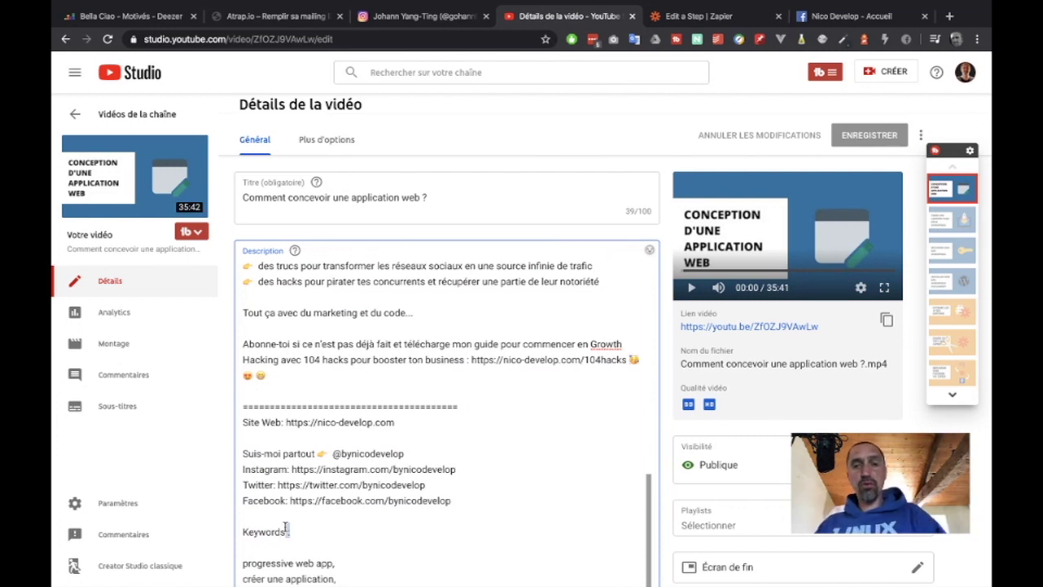
Step: Switch to Zapier and set the transform of step 3, Text, to Split Text
{"action": "left_click", "coordinate": [715, 17]}
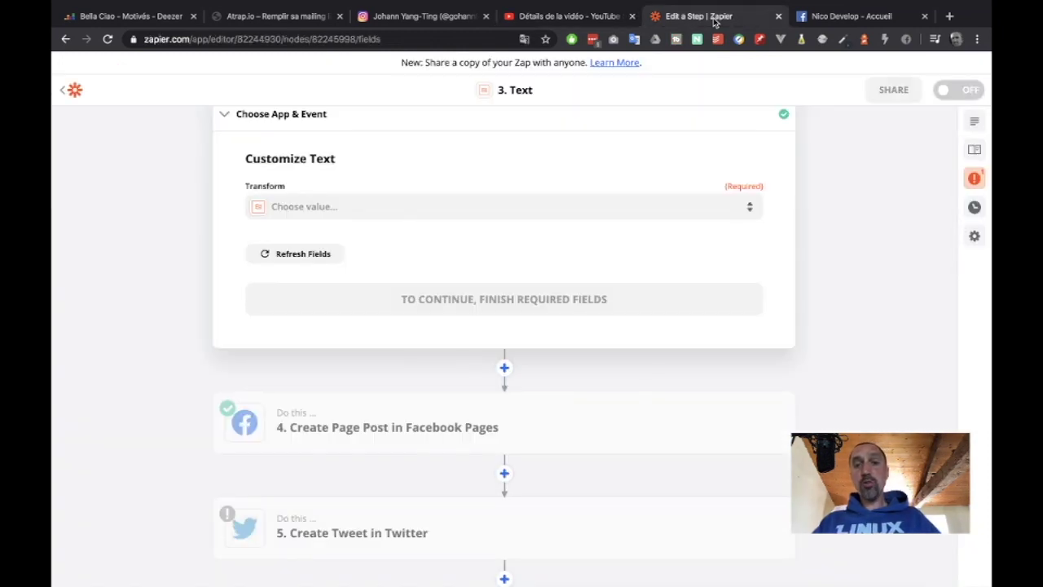
{"action": "left_click", "coordinate": [522, 214]}
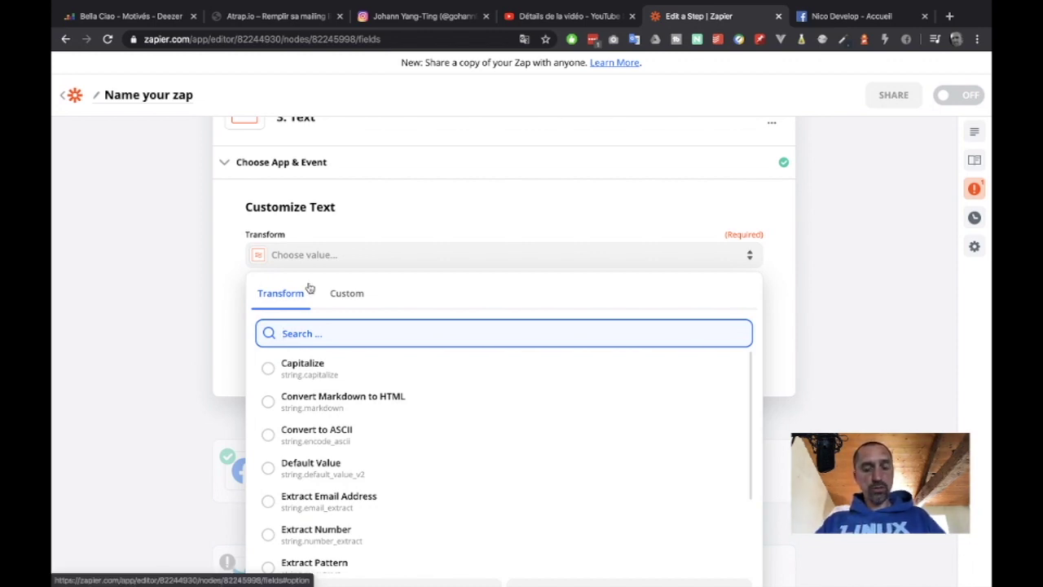
{"action": "type", "text": "spl"}
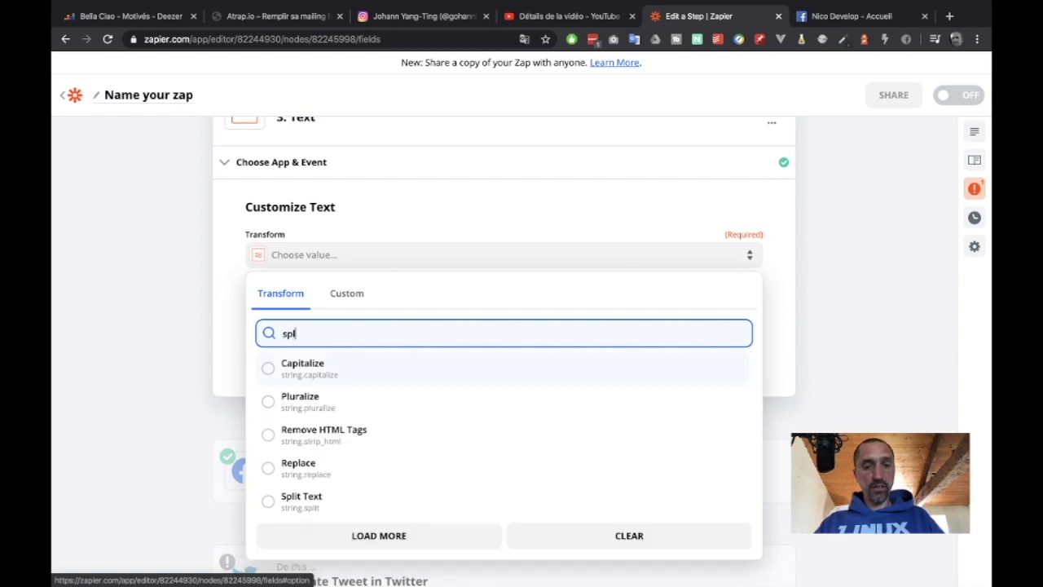
{"action": "left_click", "coordinate": [326, 496]}
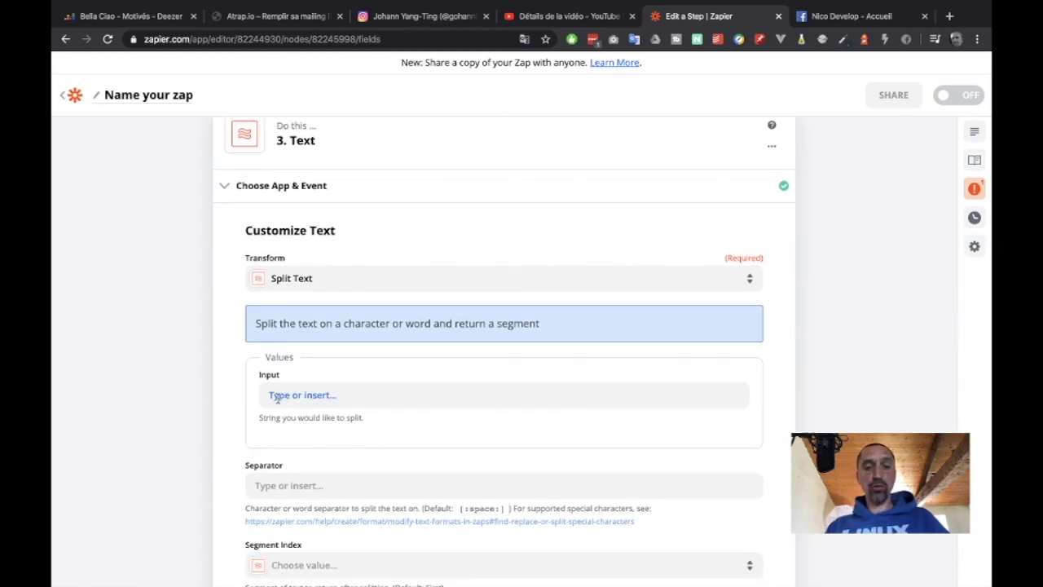
Step: Insert the Description output of step 2, Remove keywords, as the input text to split
{"action": "left_click", "coordinate": [277, 397]}
{"action": "scroll", "coordinate": [209, 426], "scroll_direction": "down", "scroll_amount": 3}
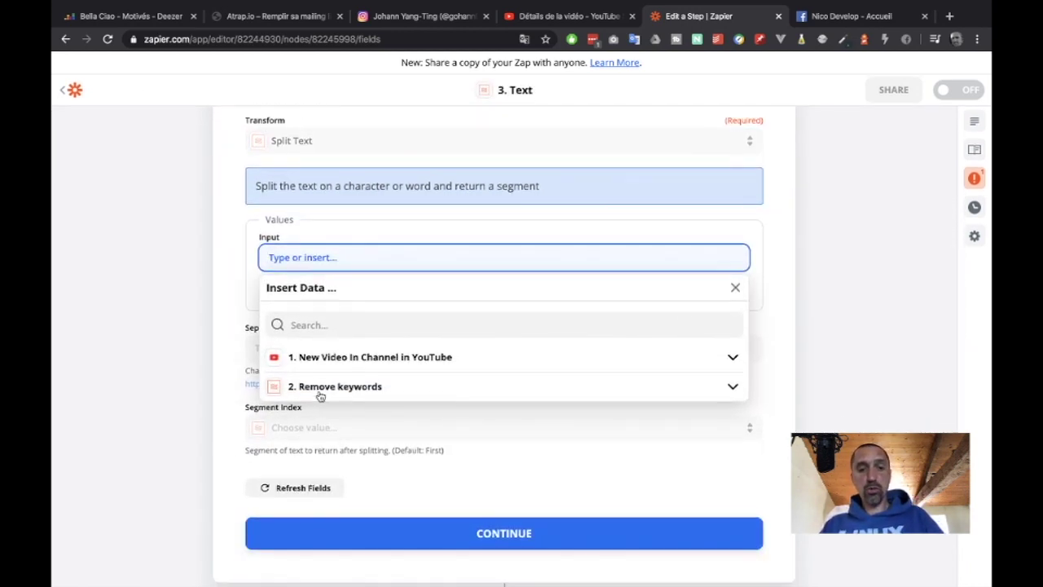
{"action": "left_click", "coordinate": [359, 388]}
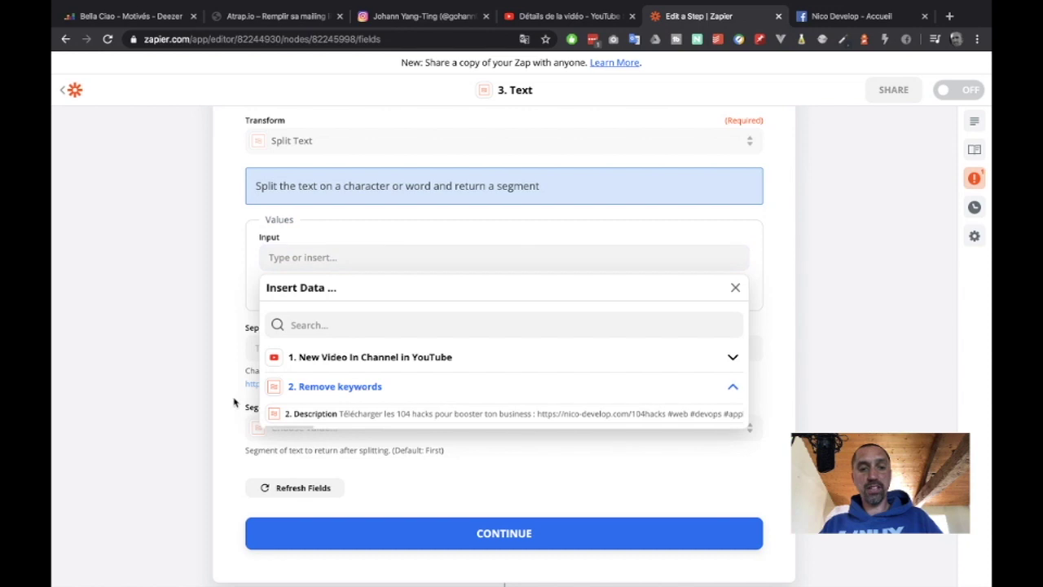
{"action": "left_click", "coordinate": [339, 413]}
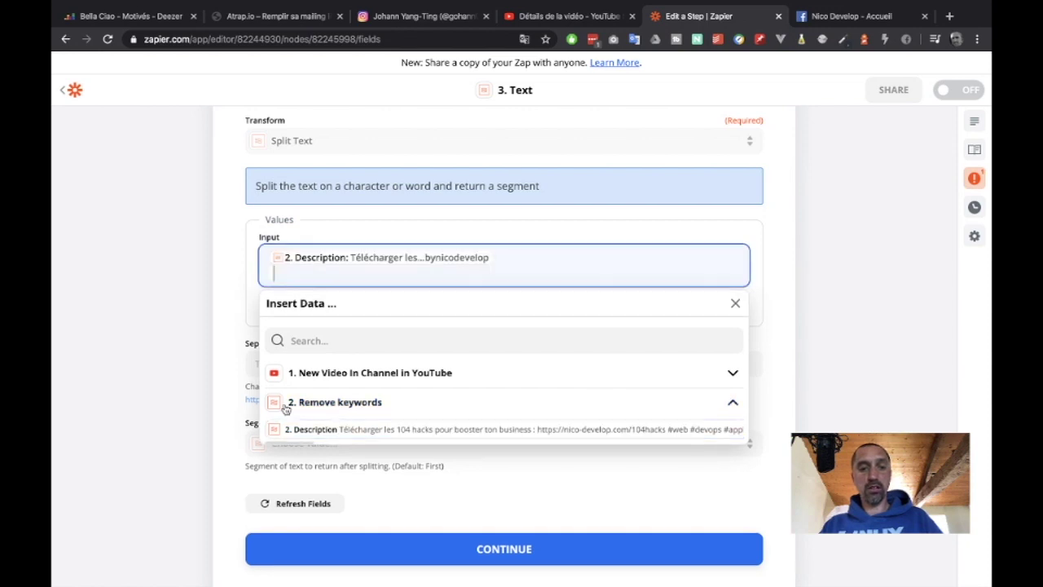
{"action": "left_click", "coordinate": [194, 297]}
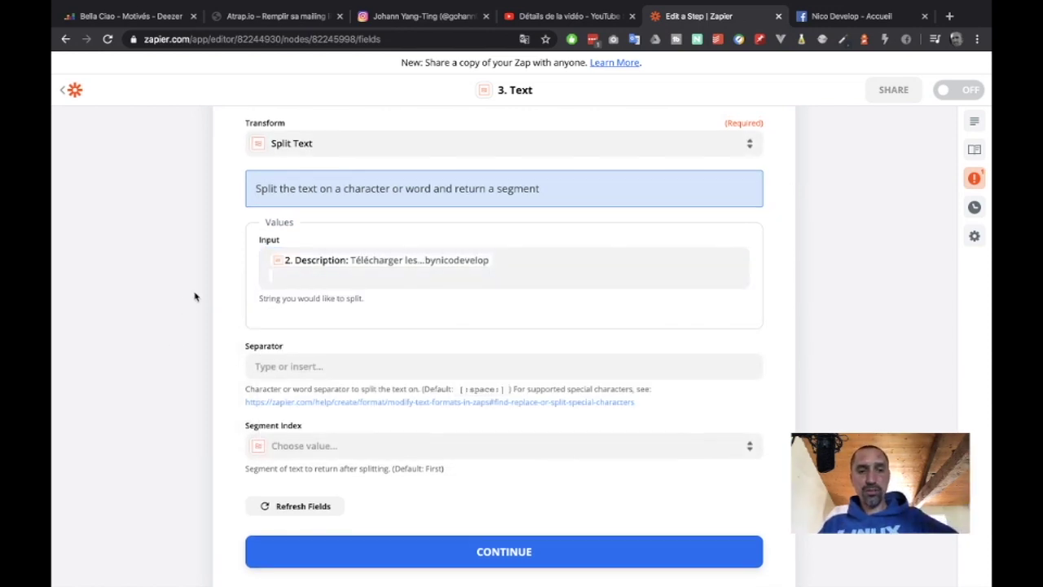
{"action": "scroll", "coordinate": [193, 296], "scroll_direction": "up", "scroll_amount": 5}
{"action": "mouse_move", "coordinate": [365, 172]}
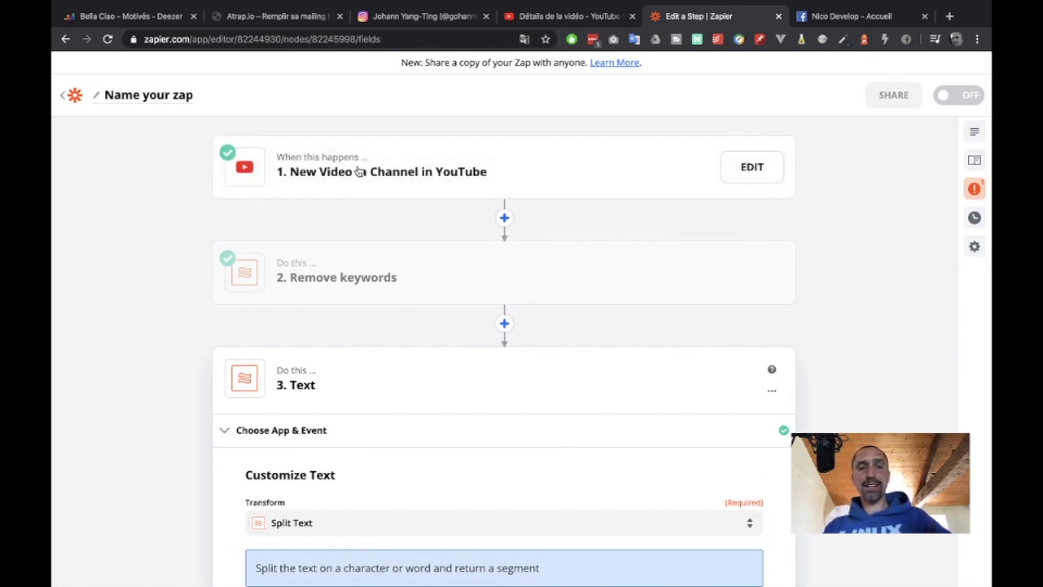
{"action": "mouse_move", "coordinate": [375, 274]}
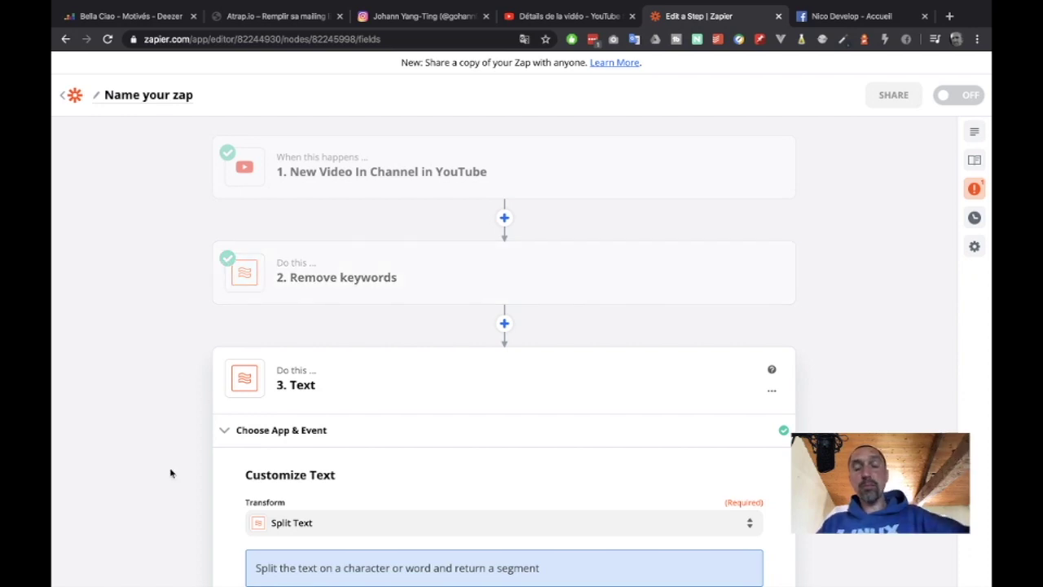
{"action": "scroll", "coordinate": [171, 473], "scroll_direction": "down", "scroll_amount": 1}
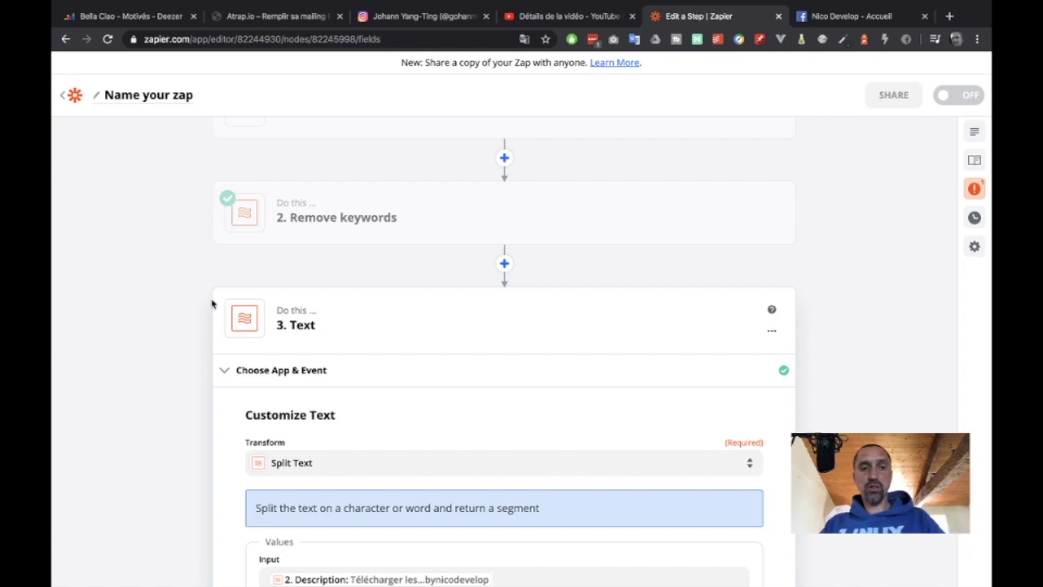
{"action": "scroll", "coordinate": [180, 329], "scroll_direction": "down", "scroll_amount": 1}
{"action": "scroll", "coordinate": [179, 328], "scroll_direction": "down", "scroll_amount": 3}
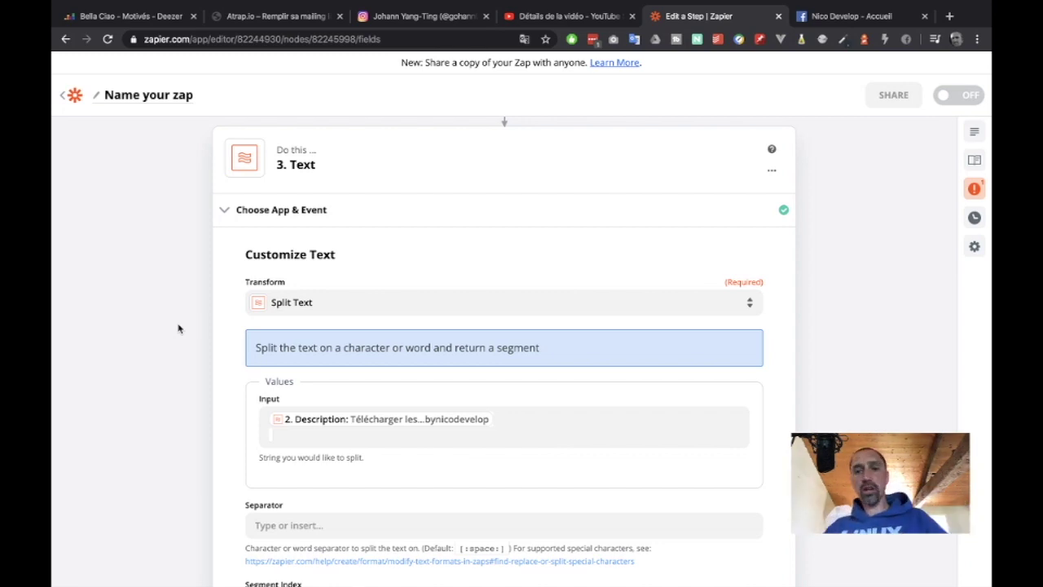
Step: Set the separator to the underscore line copied from above "QUI EST NICO DEVELOP ?" in the YouTube video's description
{"action": "scroll", "coordinate": [179, 328], "scroll_direction": "down", "scroll_amount": 6}
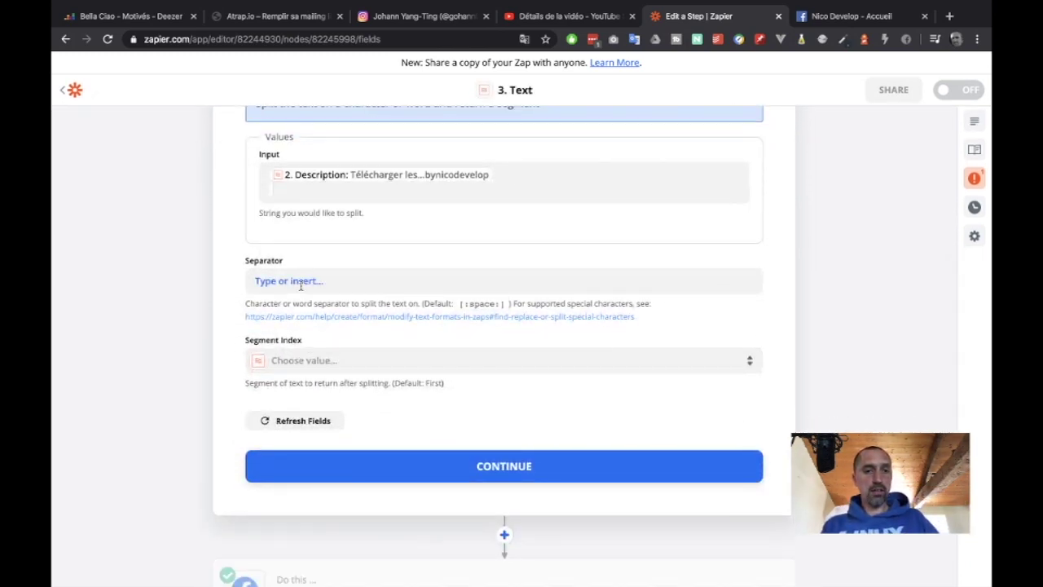
{"action": "left_click", "coordinate": [300, 284]}
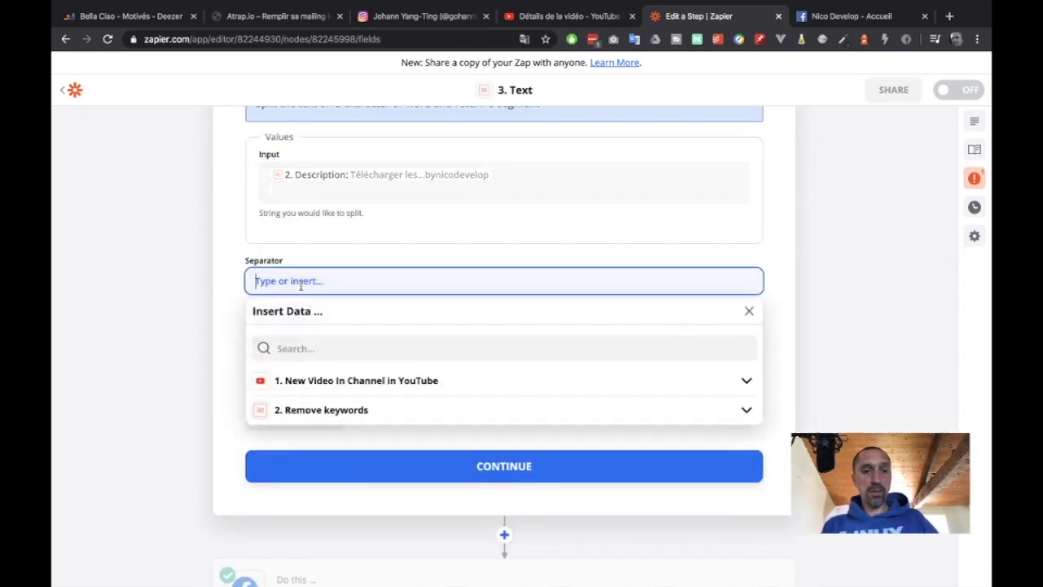
{"action": "left_click", "coordinate": [564, 17]}
{"action": "scroll", "coordinate": [289, 349], "scroll_direction": "up", "scroll_amount": 5}
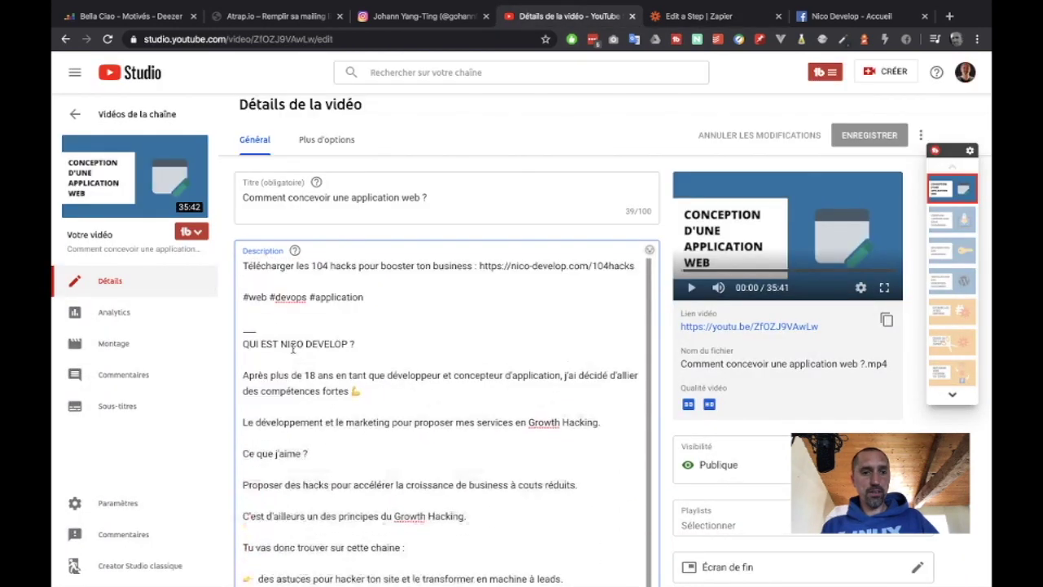
{"action": "mouse_move", "coordinate": [259, 328]}
{"action": "left_mouse_down"}
{"action": "mouse_move", "coordinate": [242, 329]}
{"action": "mouse_move", "coordinate": [250, 326]}
{"action": "left_mouse_up"}
{"action": "key", "text": "ctrl+c"}
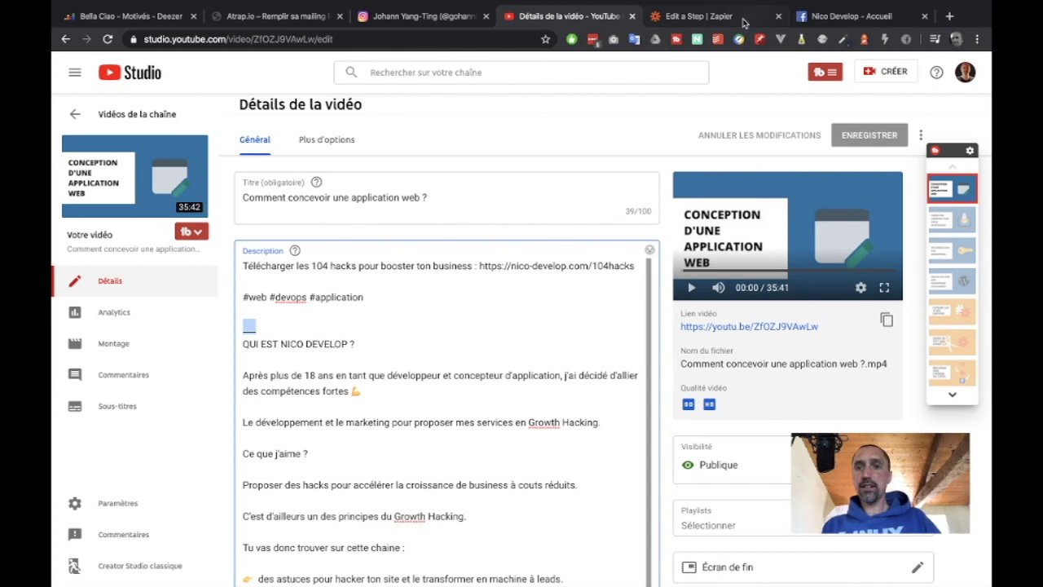
{"action": "left_click", "coordinate": [709, 15]}
{"action": "key", "text": "ctrl+v"}
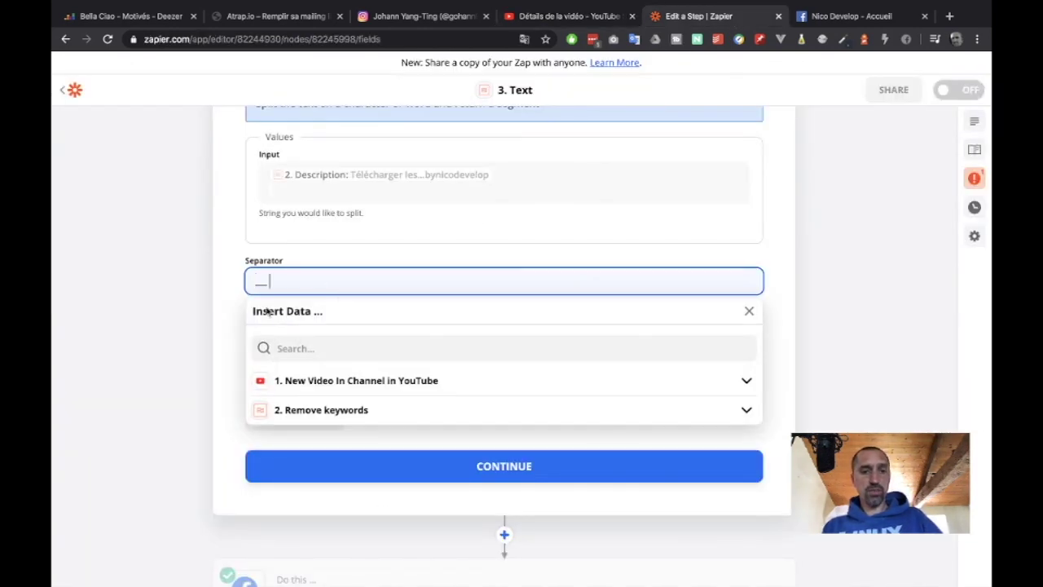
{"action": "left_click", "coordinate": [234, 305]}
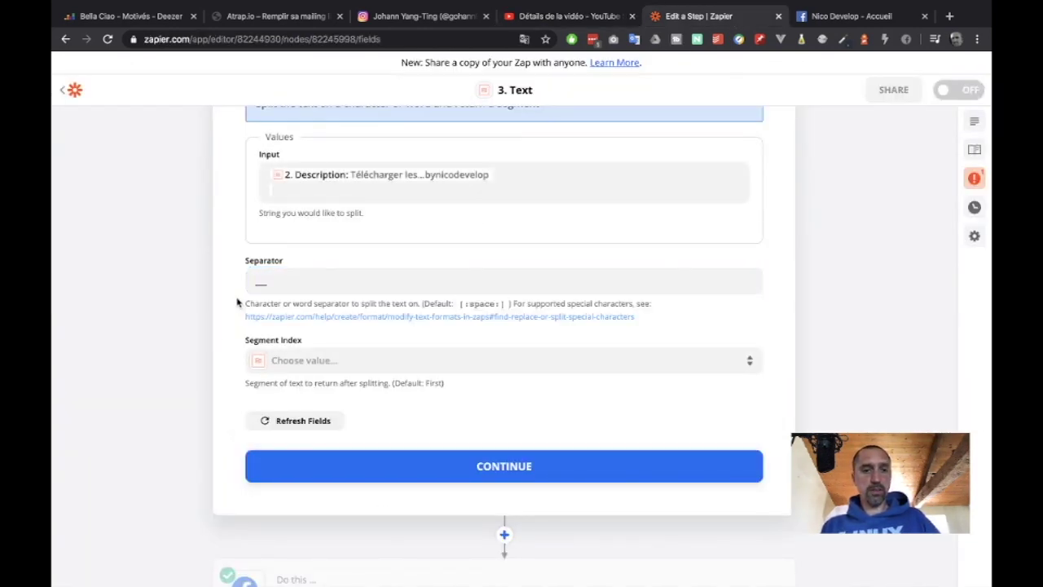
Step: Set the segment index to First and continue to the step's test
{"action": "left_click", "coordinate": [298, 363]}
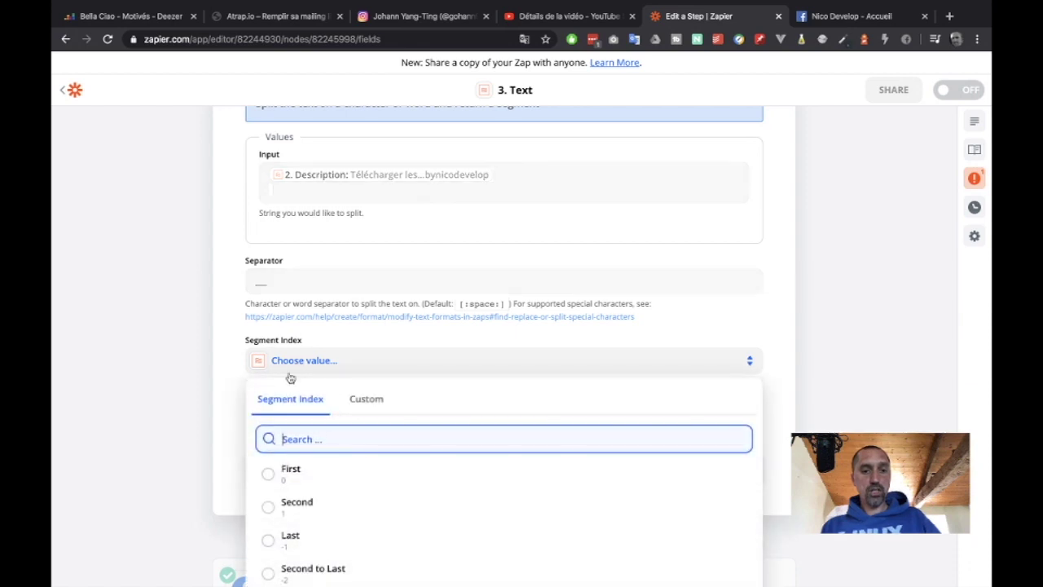
{"action": "left_click", "coordinate": [297, 476]}
{"action": "left_click", "coordinate": [285, 461]}
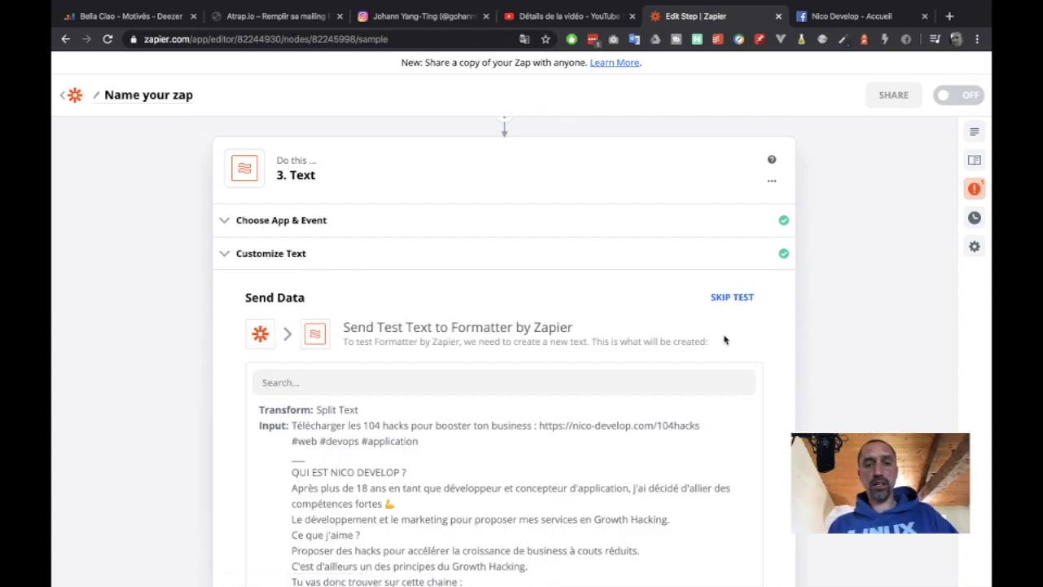
Step: Send the test text to Formatter by Zapier and finish editing step 3
{"action": "scroll", "coordinate": [778, 353], "scroll_direction": "down", "scroll_amount": 4}
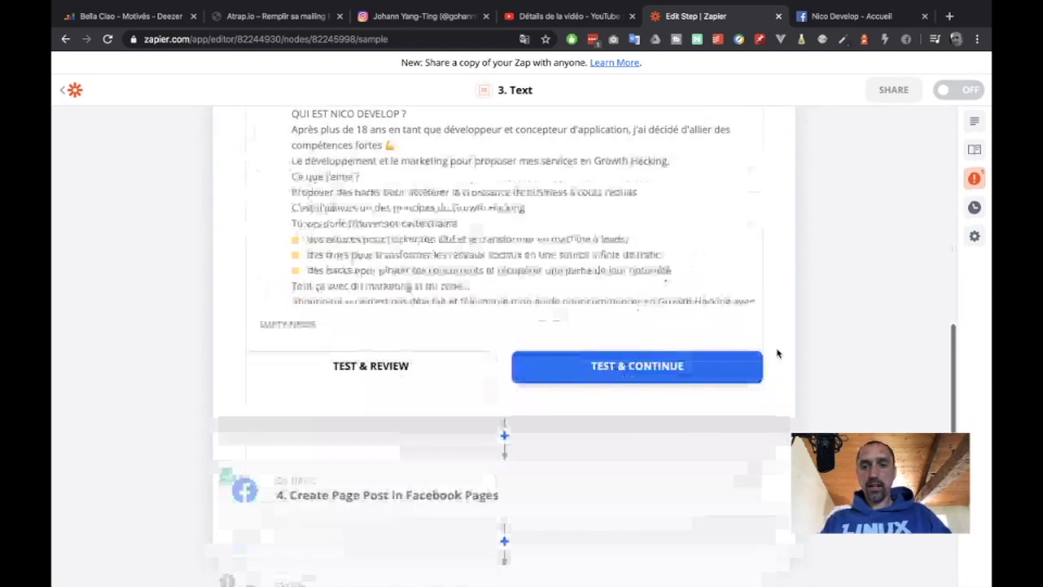
{"action": "left_click", "coordinate": [675, 366]}
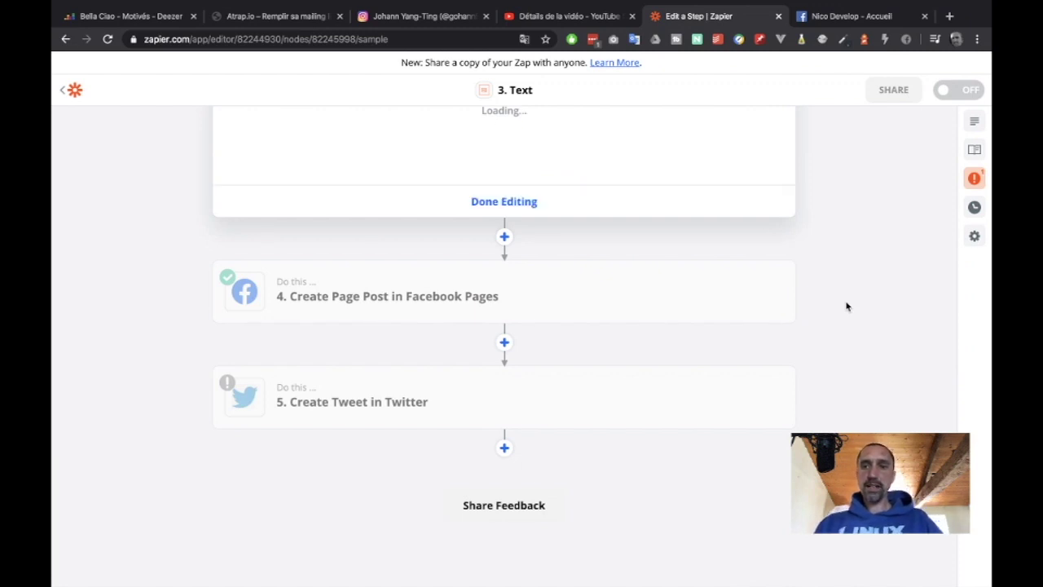
{"action": "left_click", "coordinate": [466, 200]}
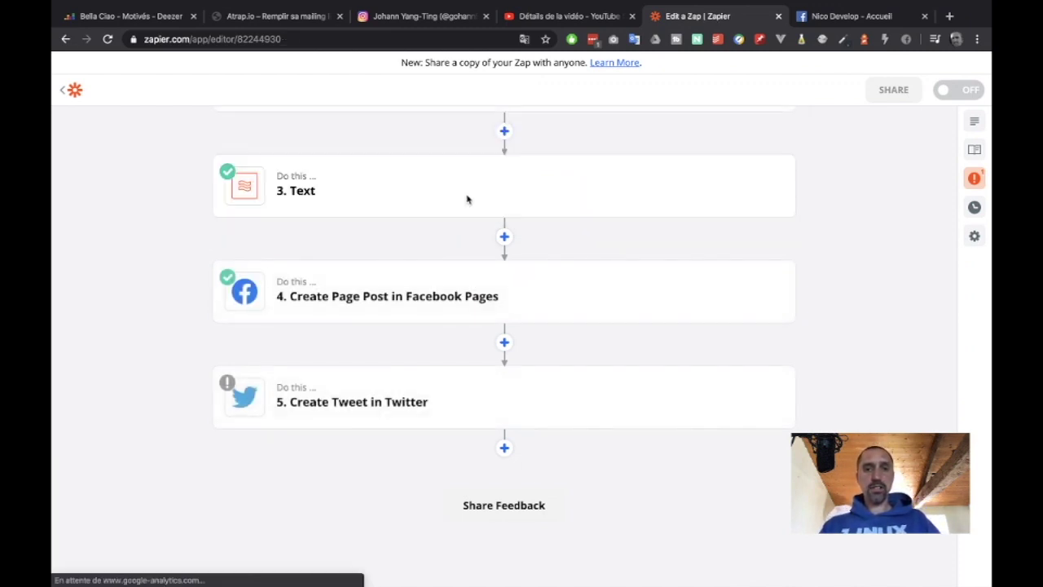
Step: Reopen step 3 and examine the text output by its Send Data test
{"action": "left_click", "coordinate": [462, 214]}
{"action": "left_click", "coordinate": [455, 273]}
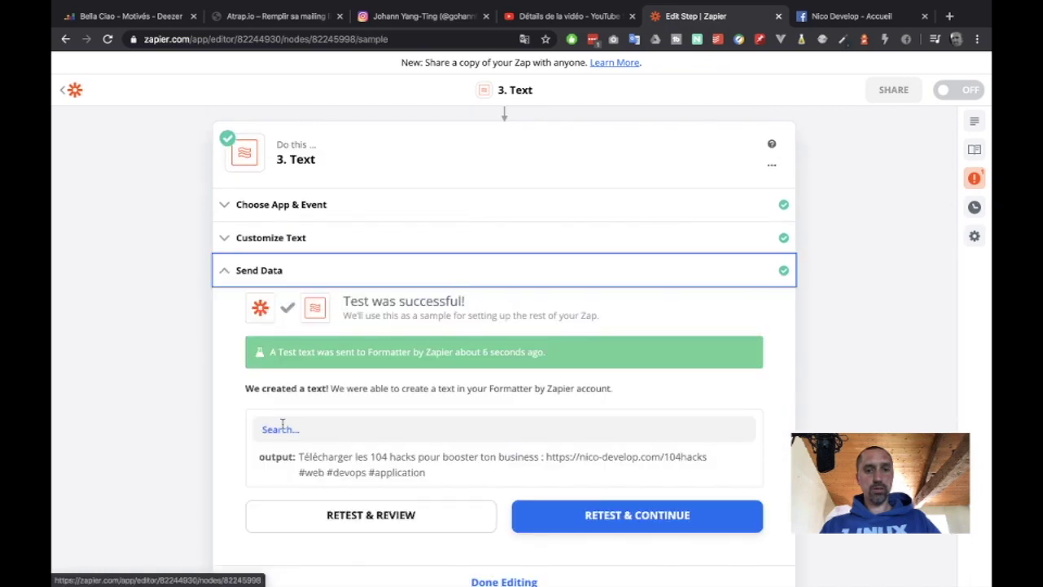
{"action": "left_click_drag", "start_coordinate": [441, 480], "coordinate": [310, 458]}
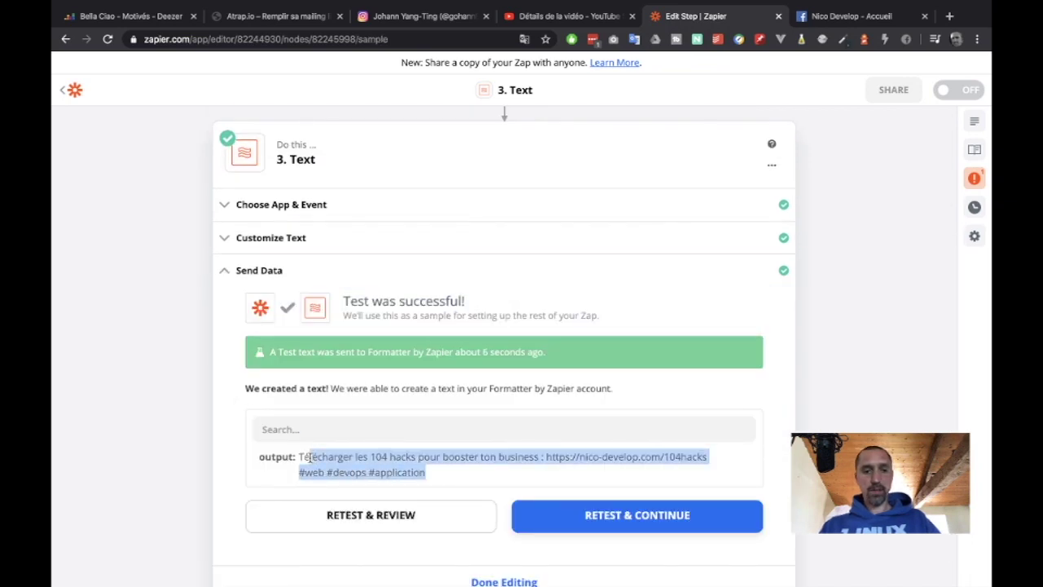
{"action": "scroll", "coordinate": [392, 453], "scroll_direction": "down", "scroll_amount": 1}
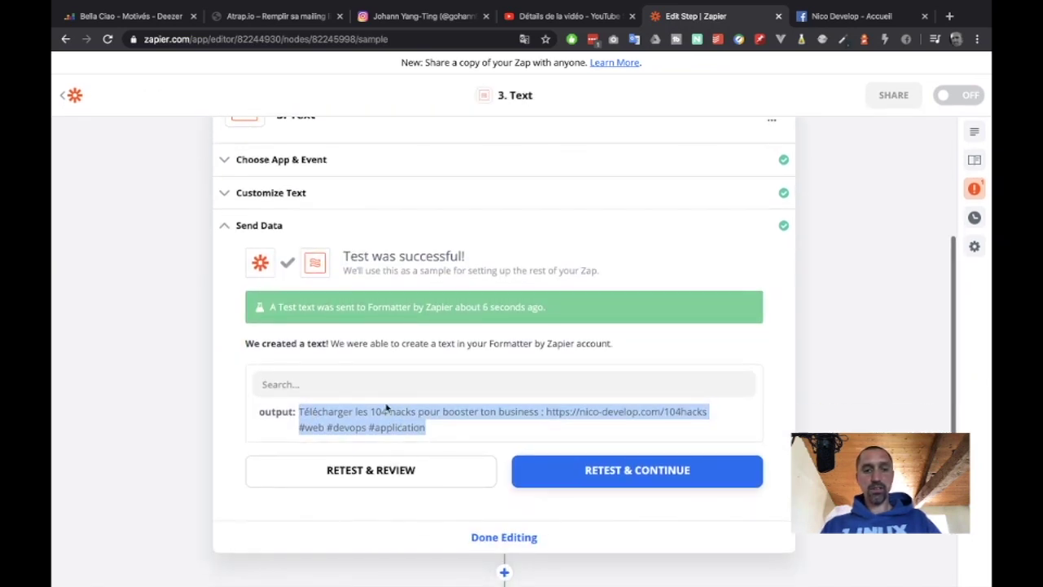
{"action": "scroll", "coordinate": [501, 440], "scroll_direction": "up", "scroll_amount": 2}
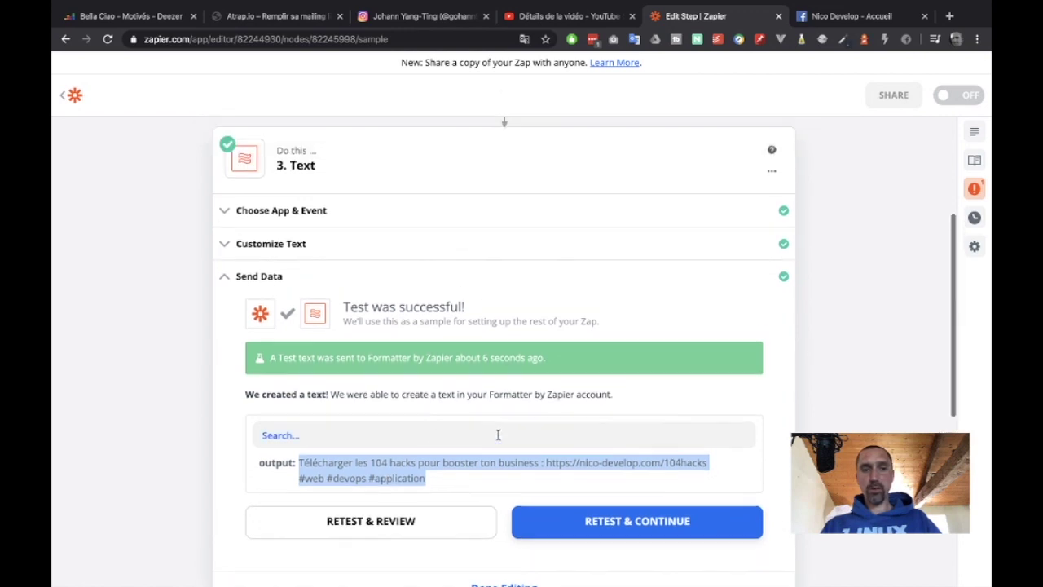
Step: Rename step 3 as "Extract CA"
{"action": "left_click", "coordinate": [773, 183]}
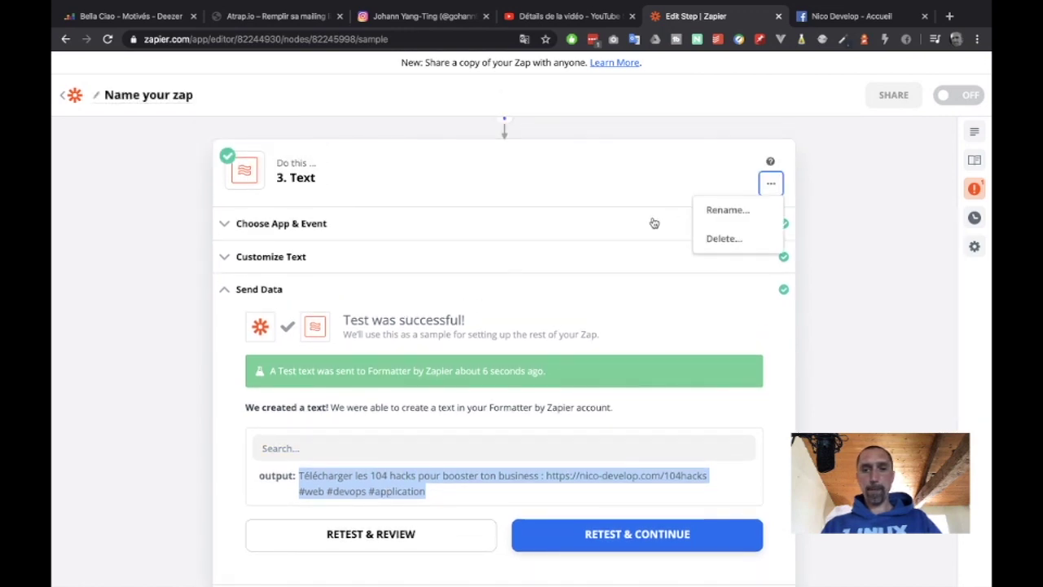
{"action": "left_click", "coordinate": [724, 210]}
{"action": "type", "text": "Extract"}
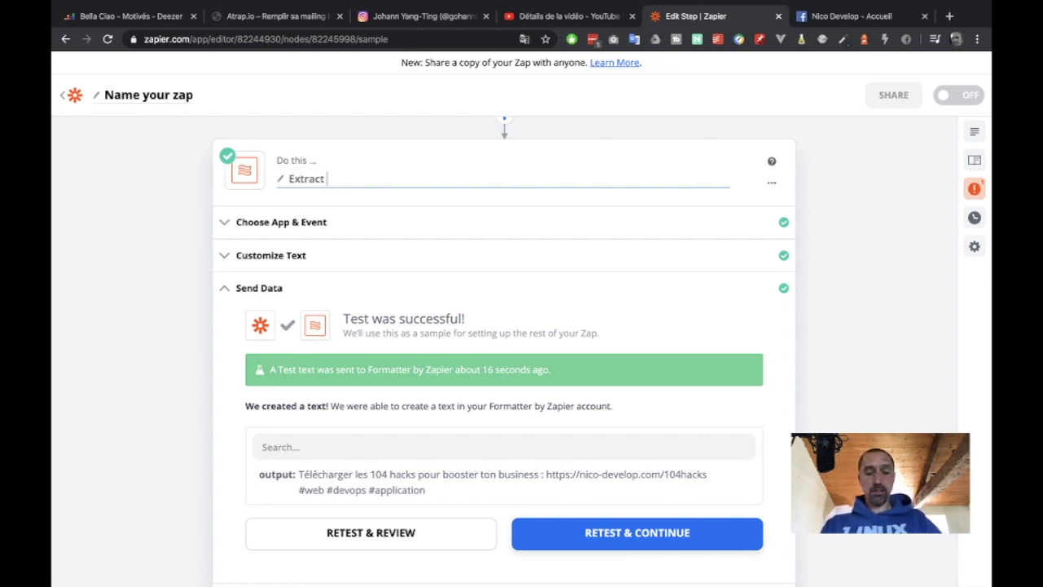
{"action": "type", "text": " CA"}
{"action": "key", "text": "Return"}
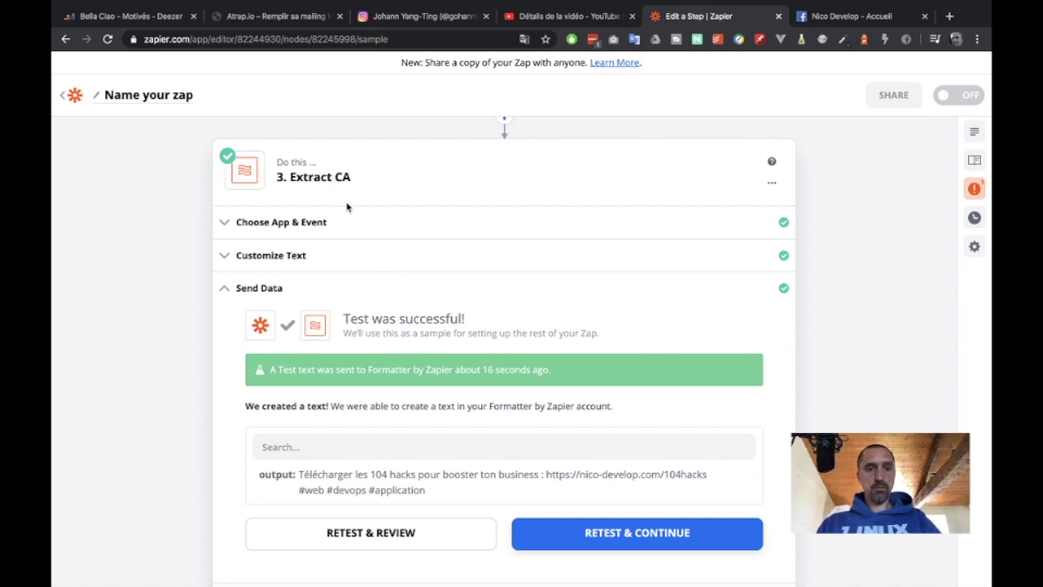
Step: Rename step 3 as "Extract CTA + Tags"
{"action": "left_click", "coordinate": [772, 183]}
{"action": "left_click", "coordinate": [725, 210]}
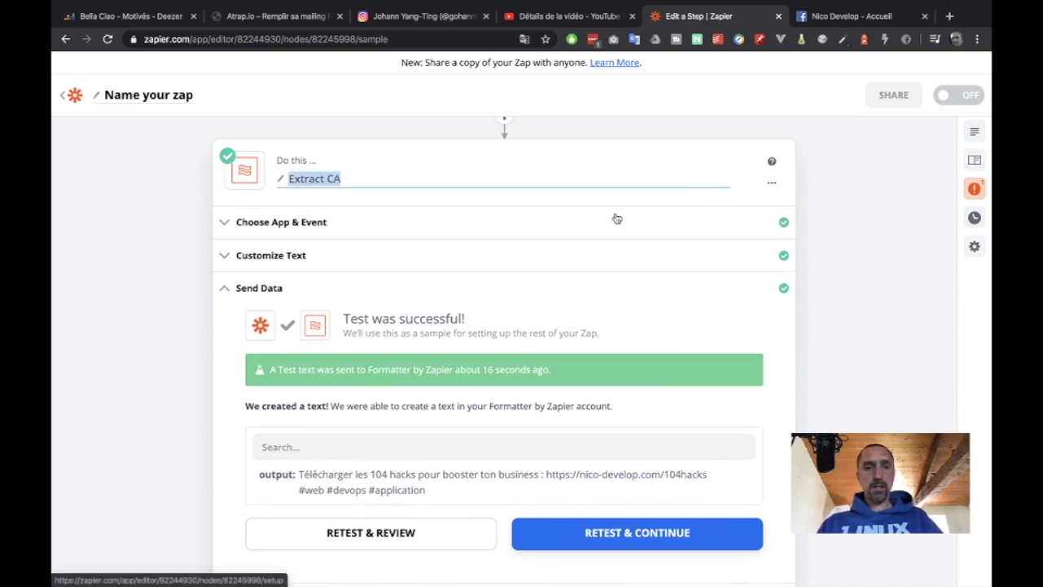
{"action": "key", "text": "End"}
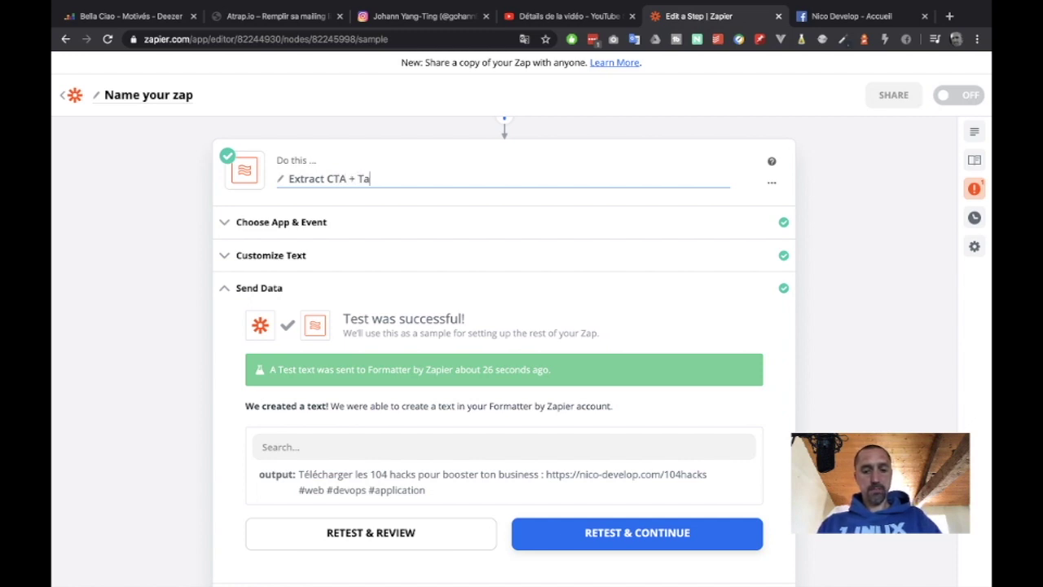
{"action": "key", "text": "Return"}
Step: Add the Extract CTA + Tags output beneath the video link in step 5's tweet message and continue to the test
{"action": "scroll", "coordinate": [815, 240], "scroll_direction": "down", "scroll_amount": 5}
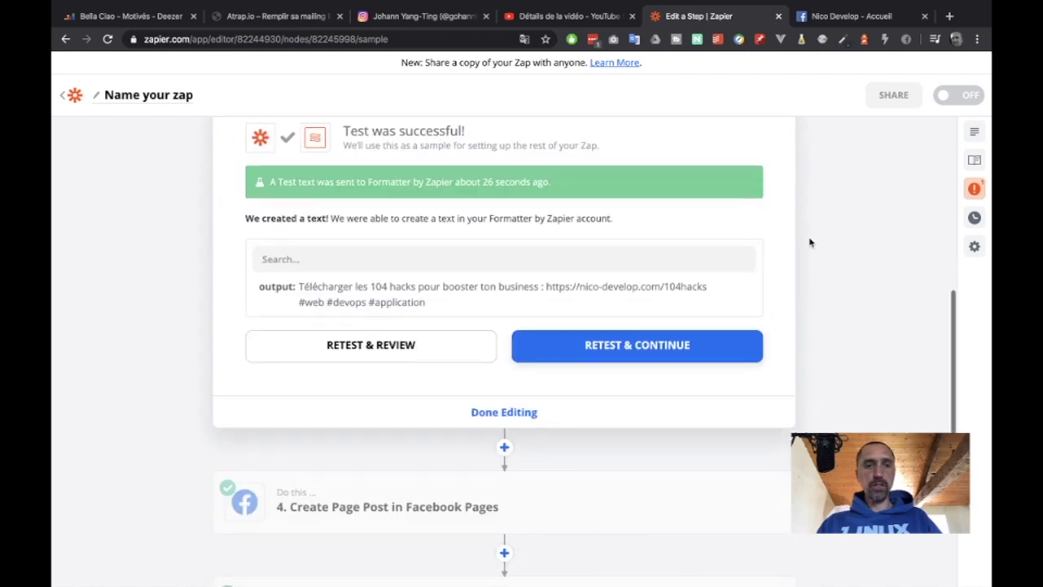
{"action": "left_click", "coordinate": [416, 401]}
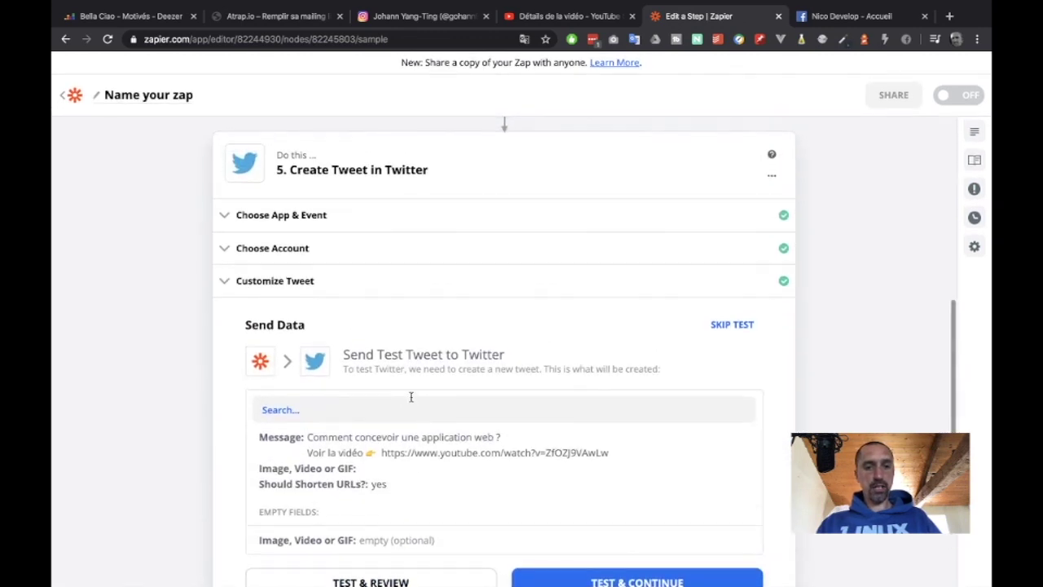
{"action": "left_click", "coordinate": [356, 255]}
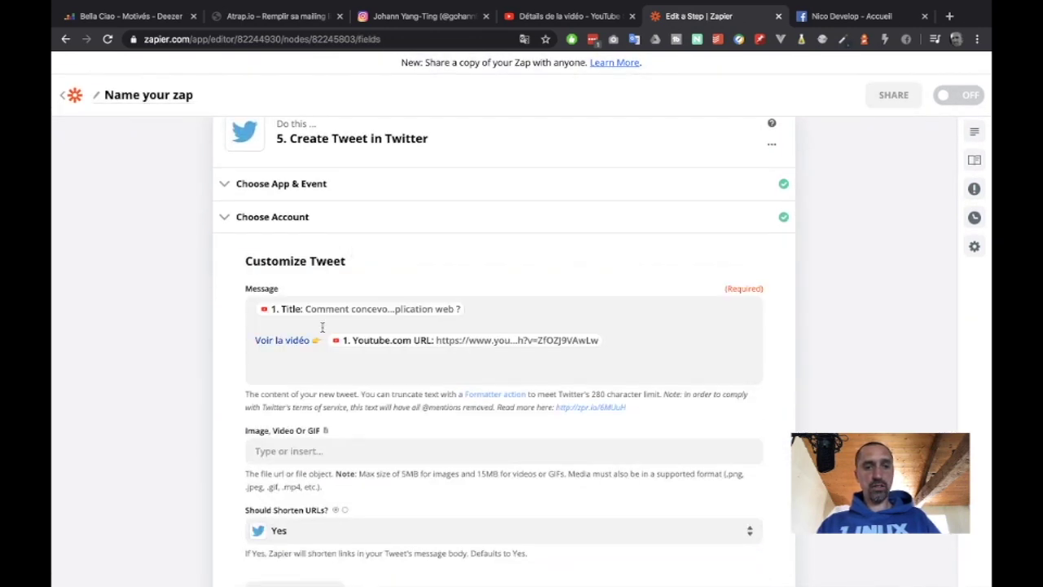
{"action": "left_click", "coordinate": [469, 375]}
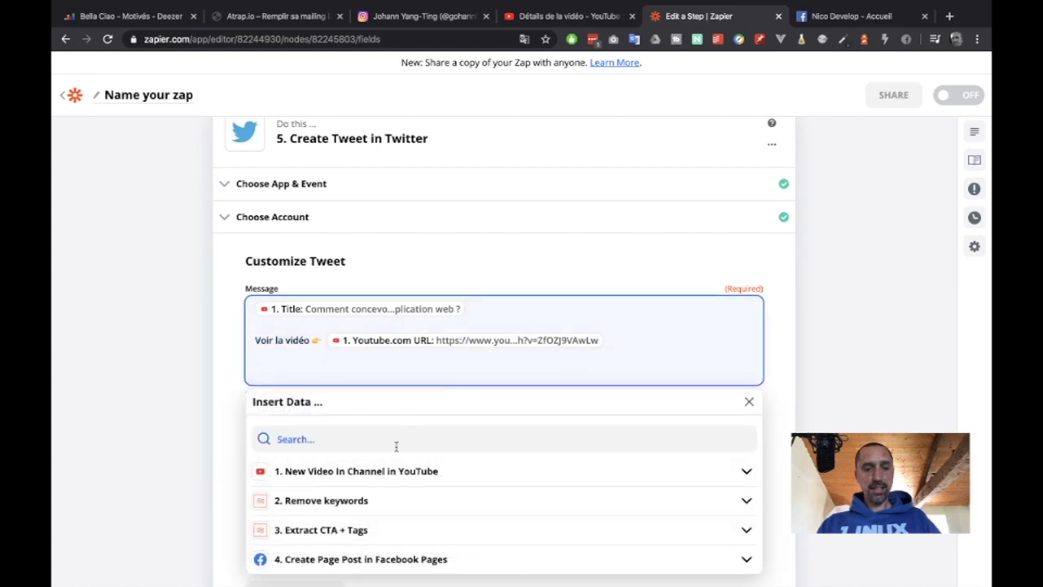
{"action": "left_click", "coordinate": [361, 531]}
{"action": "scroll", "coordinate": [358, 534], "scroll_direction": "down", "scroll_amount": 1}
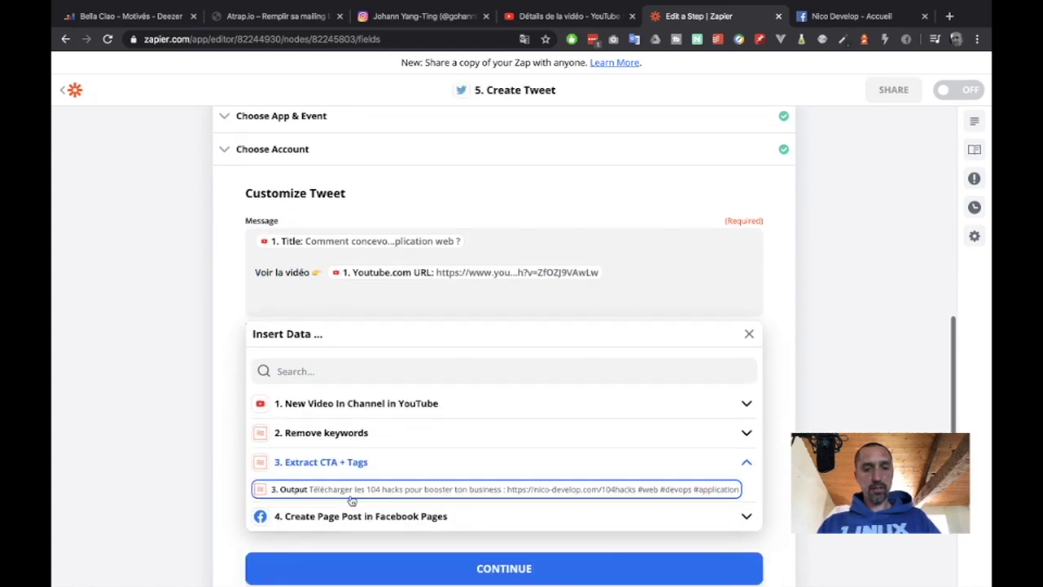
{"action": "left_click", "coordinate": [350, 497]}
{"action": "left_click", "coordinate": [152, 411]}
{"action": "scroll", "coordinate": [152, 407], "scroll_direction": "down", "scroll_amount": 2}
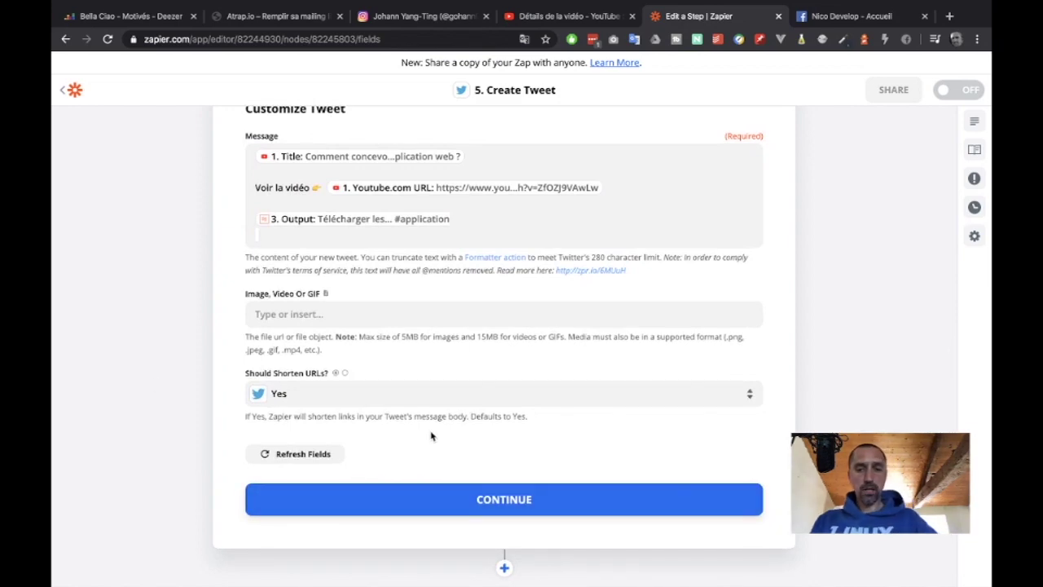
{"action": "left_click", "coordinate": [460, 499]}
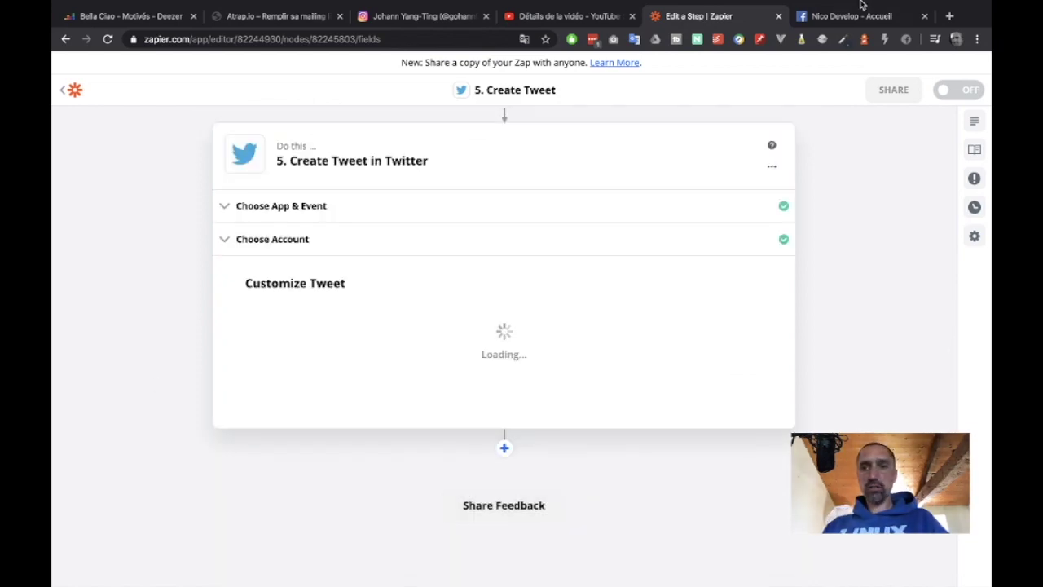
Step: Open Twitter in a new browser tab and look at the latest tweets on the account's own profile
{"action": "left_click", "coordinate": [950, 17]}
{"action": "type", "text": "twitter"}
{"action": "key", "text": "Return"}
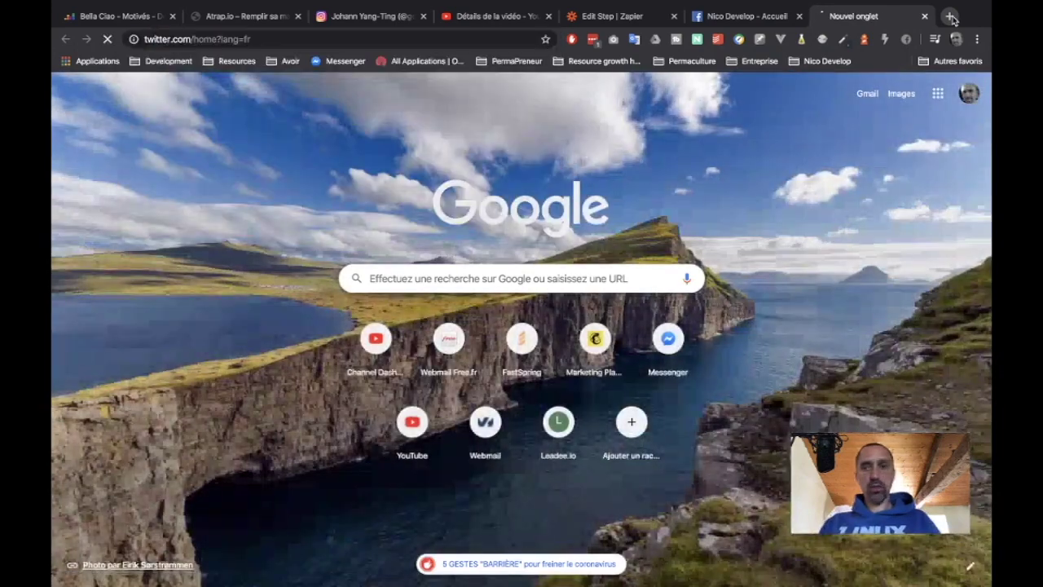
{"action": "left_click", "coordinate": [750, 13]}
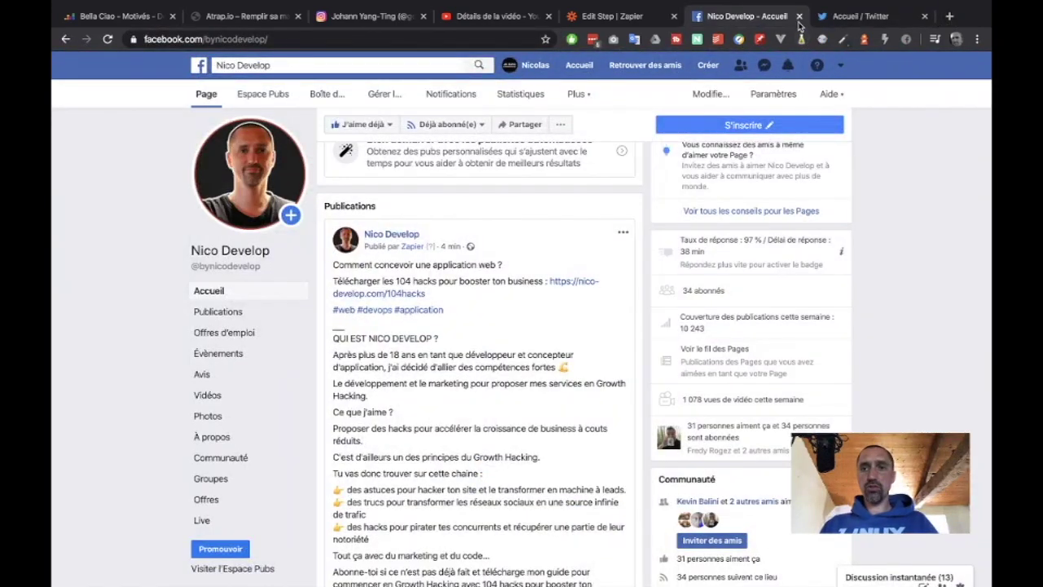
{"action": "left_click", "coordinate": [850, 18]}
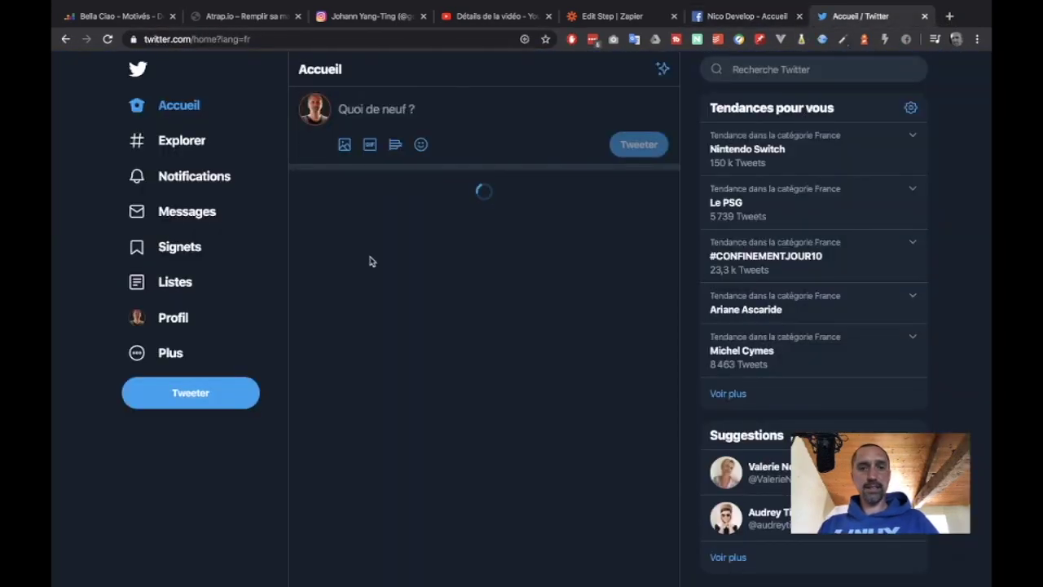
{"action": "left_click", "coordinate": [174, 317]}
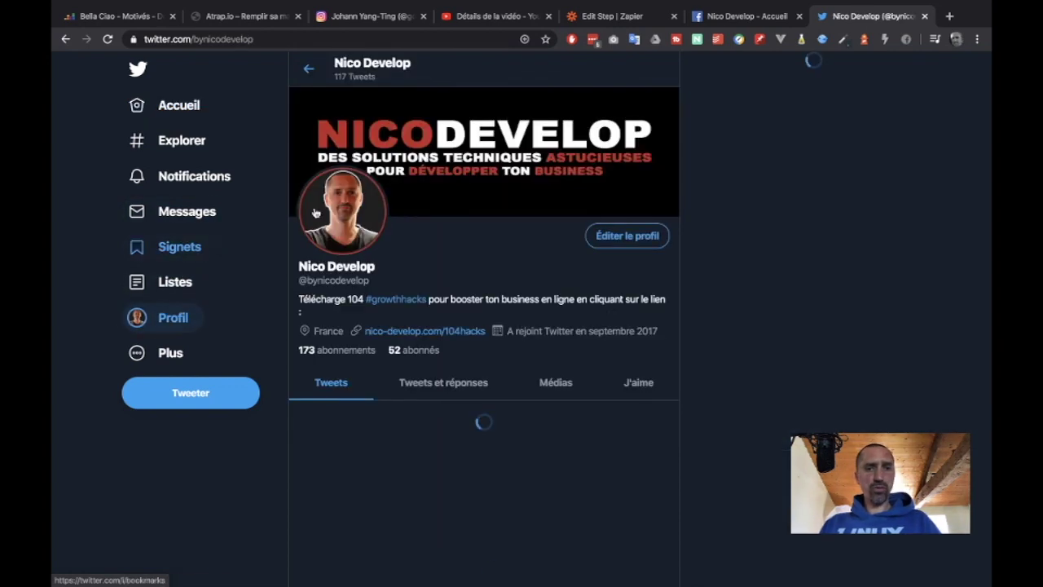
{"action": "scroll", "coordinate": [503, 326], "scroll_direction": "down", "scroll_amount": 2}
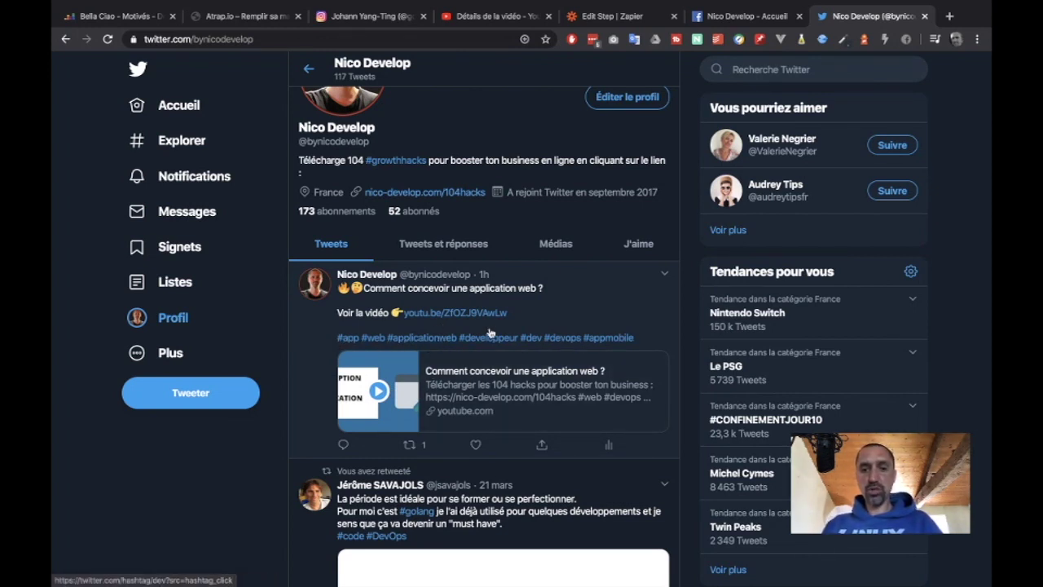
Step: Return to the Zap in Zapier and send the test tweet to Twitter from step 5
{"action": "left_click", "coordinate": [715, 20]}
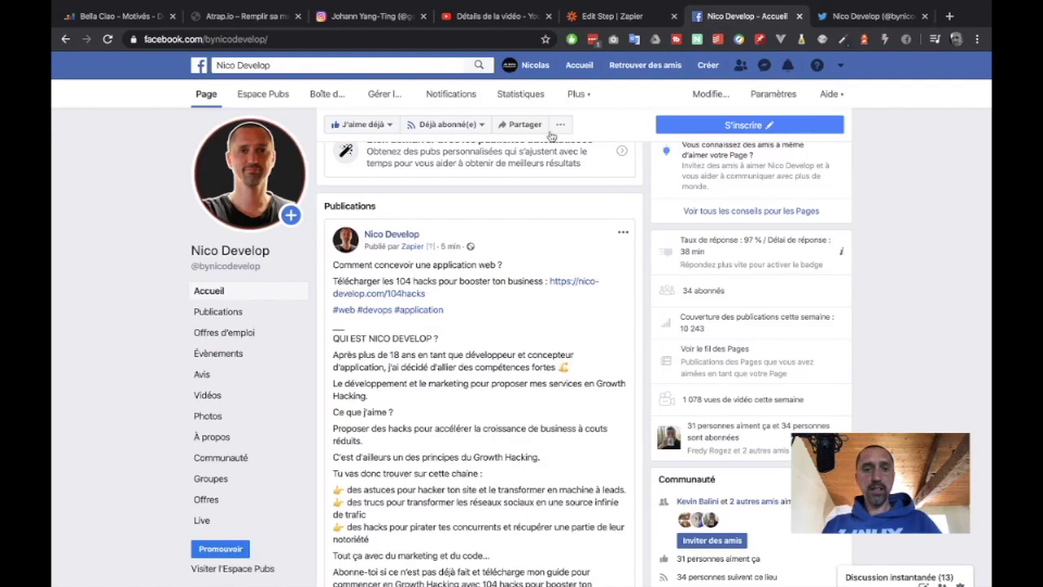
{"action": "left_click", "coordinate": [603, 23]}
{"action": "left_click", "coordinate": [638, 429]}
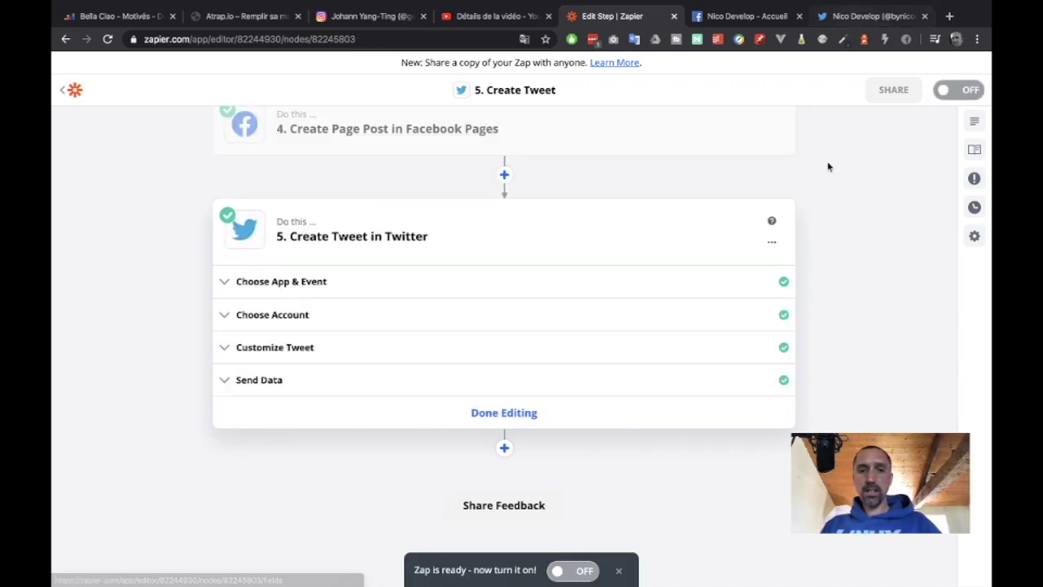
Step: Switch to Twitter, reload the profile and examine the new test tweet's text, links and preview card
{"action": "left_click", "coordinate": [842, 12]}
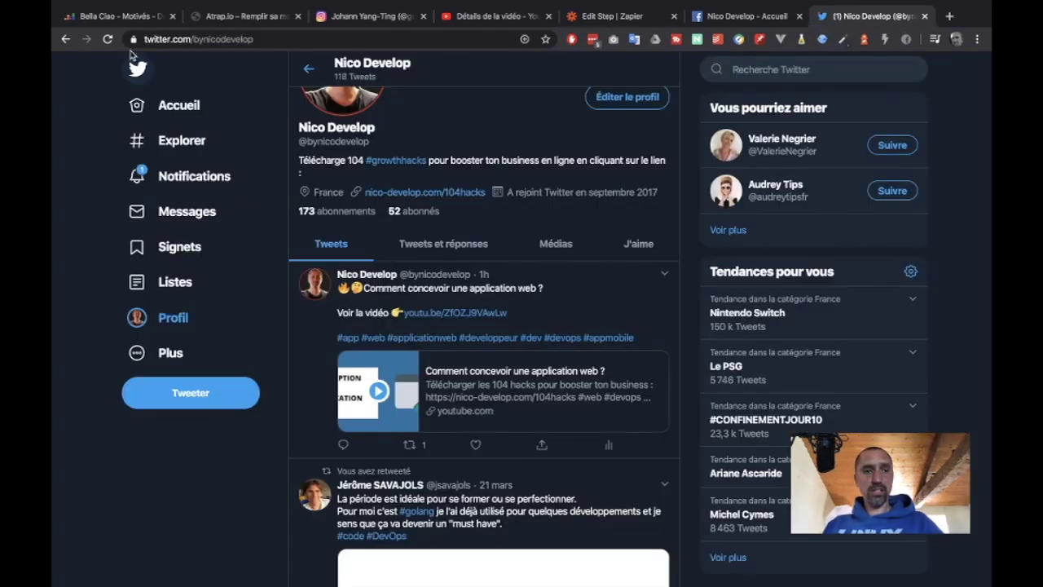
{"action": "left_click", "coordinate": [107, 39]}
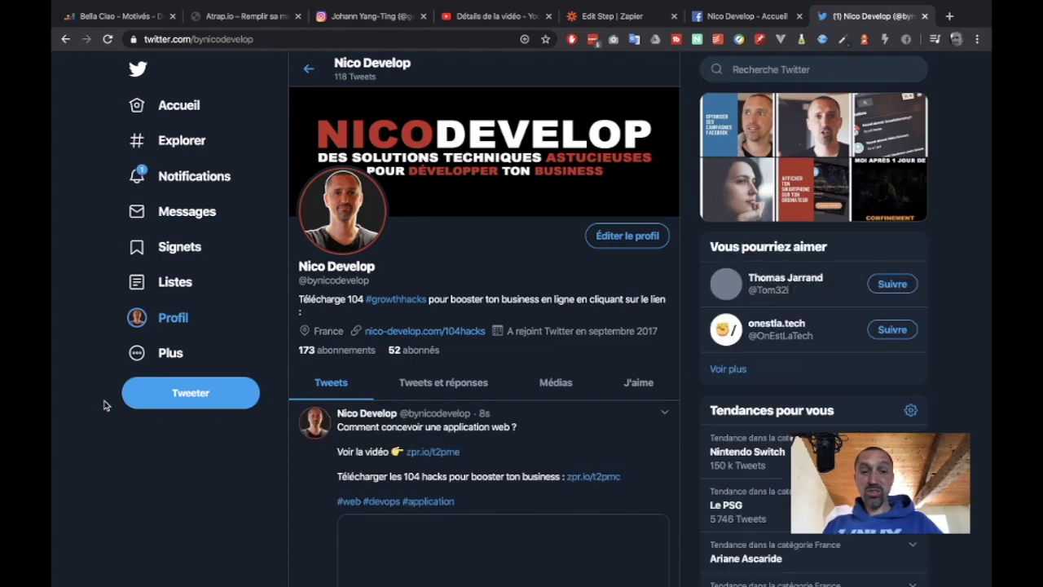
{"action": "scroll", "coordinate": [111, 405], "scroll_direction": "down", "scroll_amount": 1}
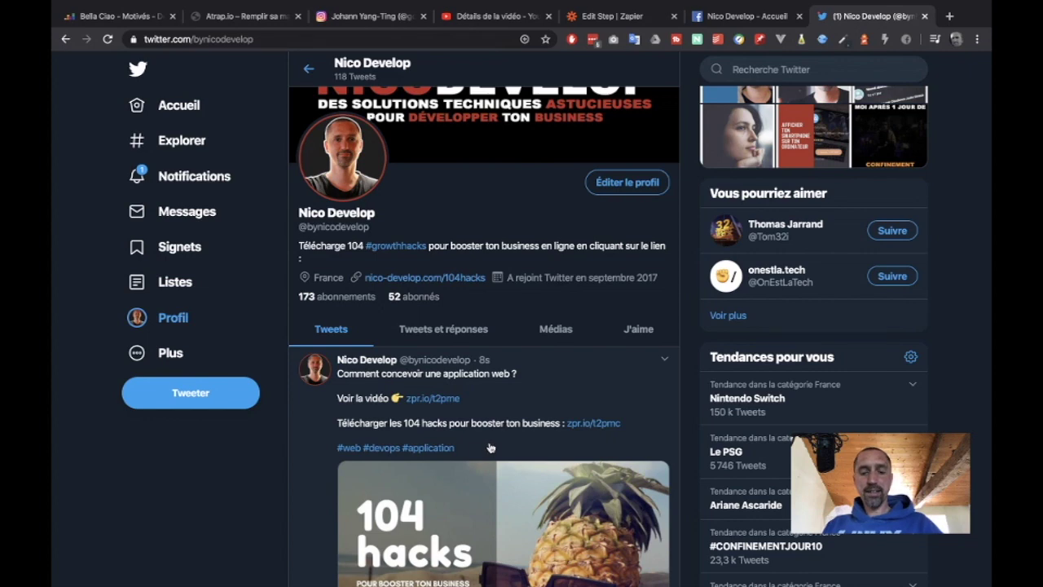
{"action": "scroll", "coordinate": [490, 447], "scroll_direction": "down", "scroll_amount": 1}
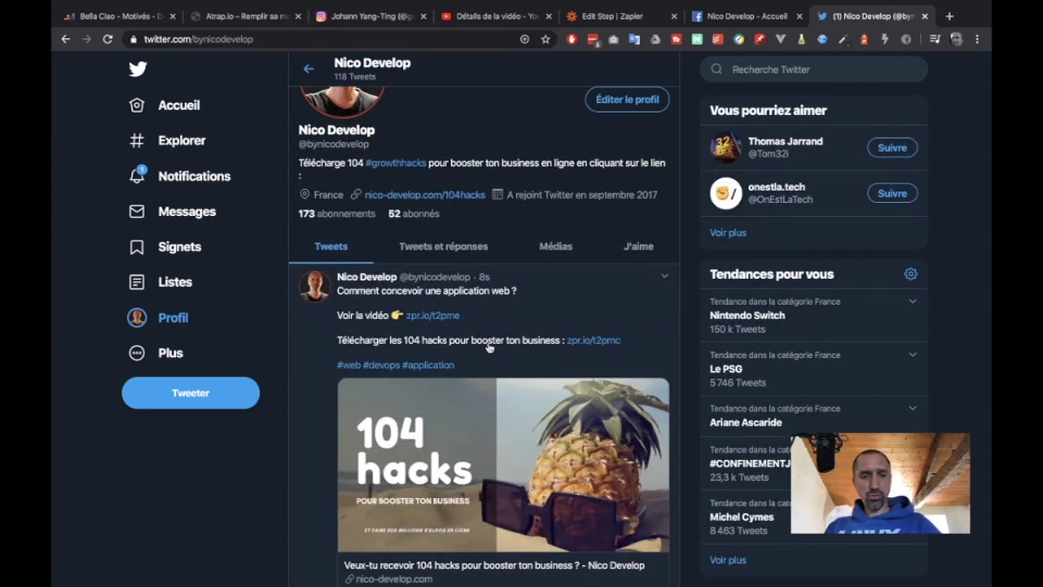
{"action": "scroll", "coordinate": [488, 347], "scroll_direction": "down", "scroll_amount": 1}
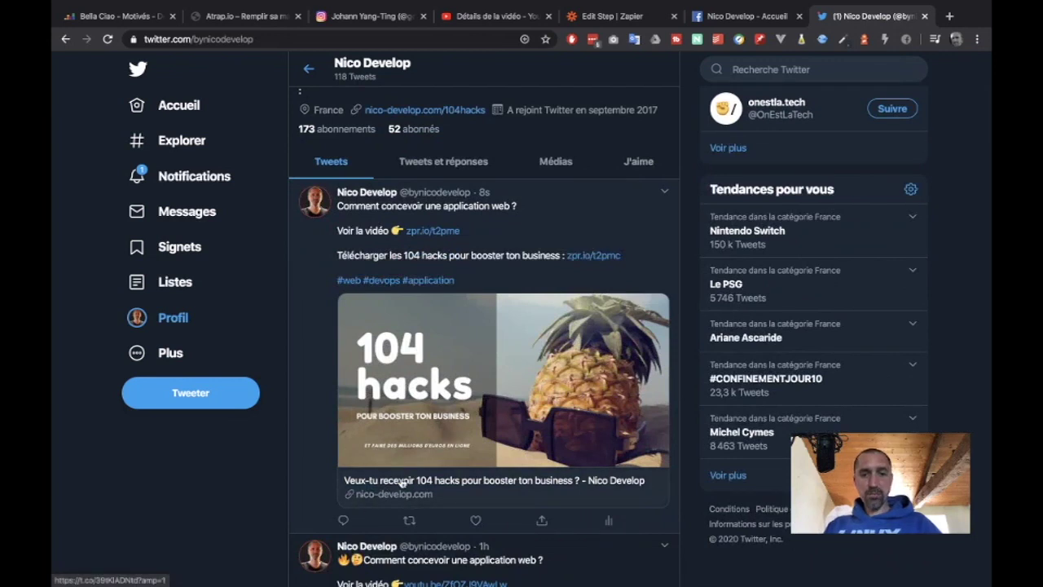
Step: Delete the newest test tweet from the Twitter profile
{"action": "left_click", "coordinate": [666, 192]}
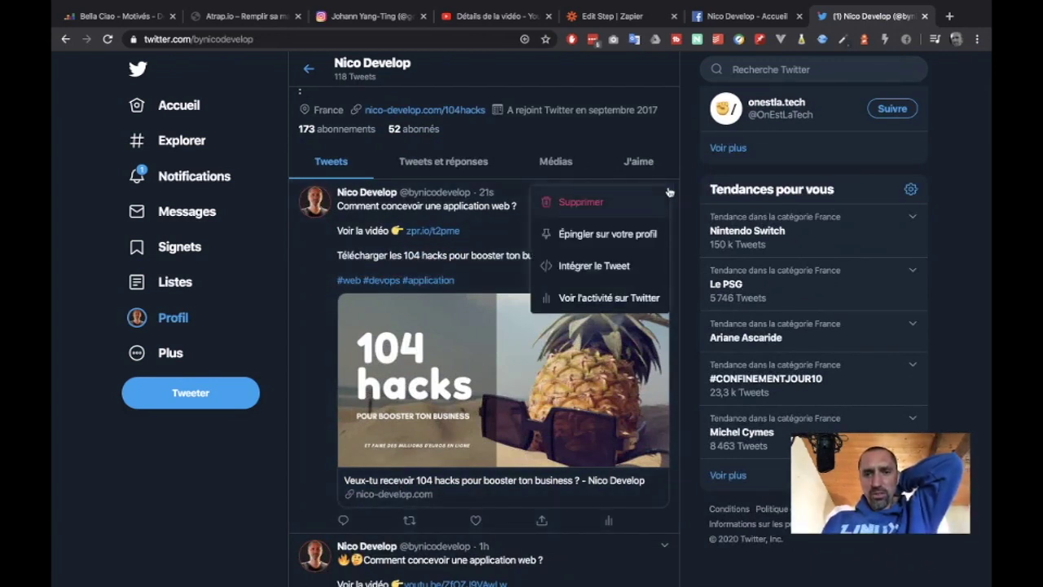
{"action": "left_click", "coordinate": [580, 206]}
{"action": "left_click", "coordinate": [563, 433]}
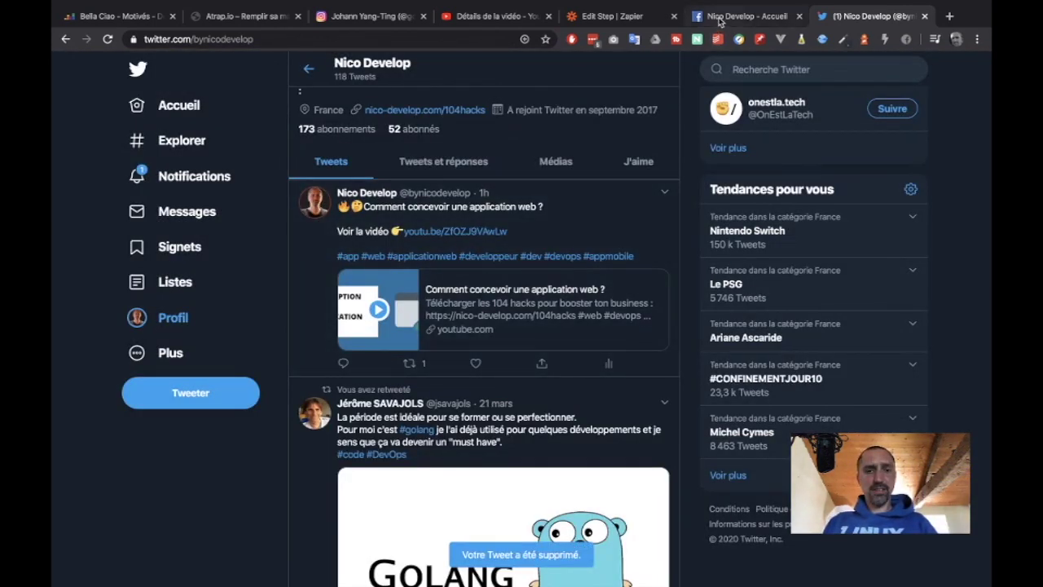
Step: Back in Zapier, copy the Youtube.com URL field from step 5's message into Image, Video Or GIF
{"action": "left_click", "coordinate": [720, 18]}
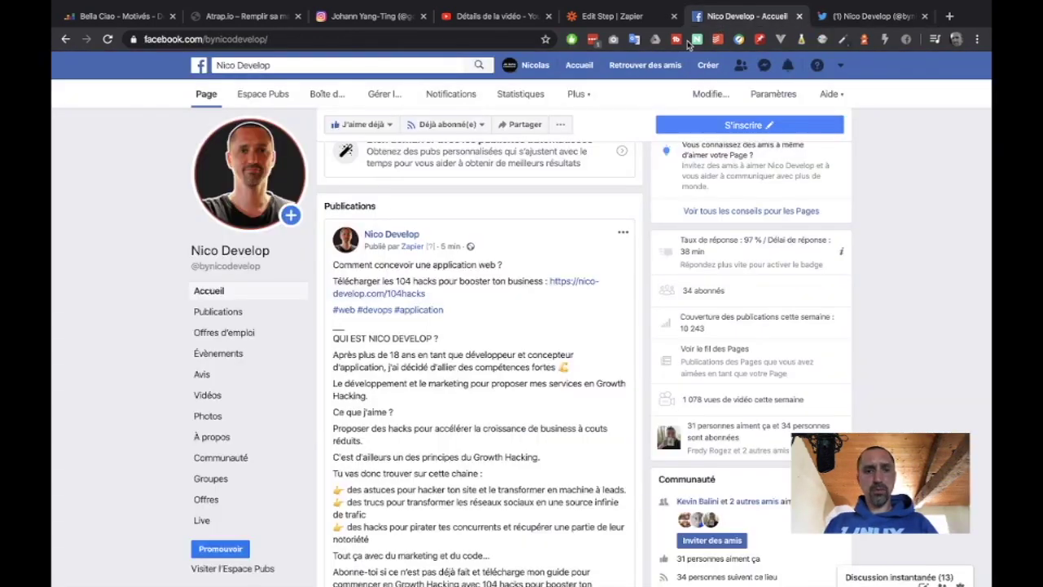
{"action": "left_click", "coordinate": [607, 18]}
{"action": "left_click", "coordinate": [363, 353]}
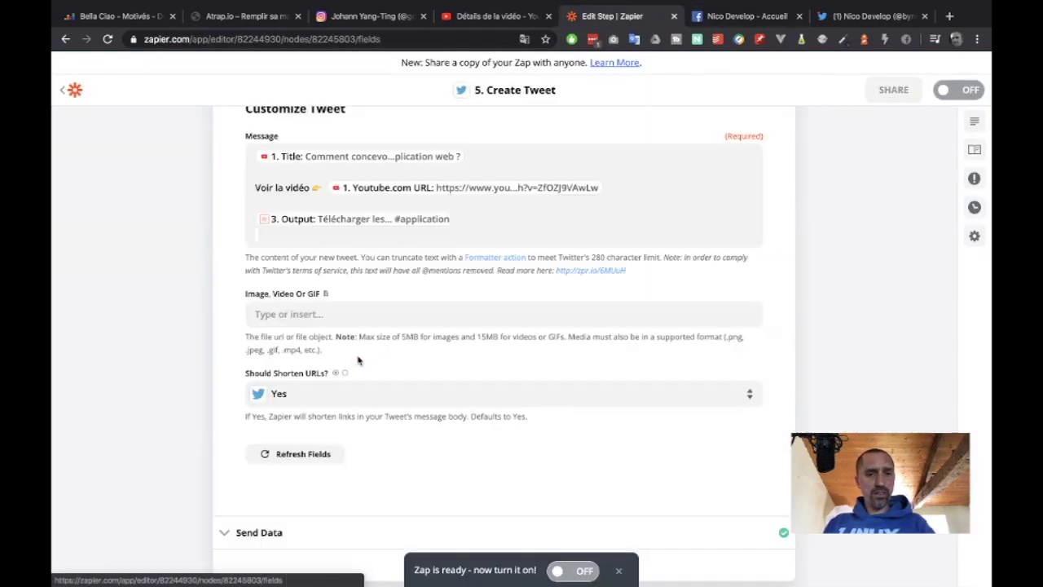
{"action": "left_click", "coordinate": [614, 184]}
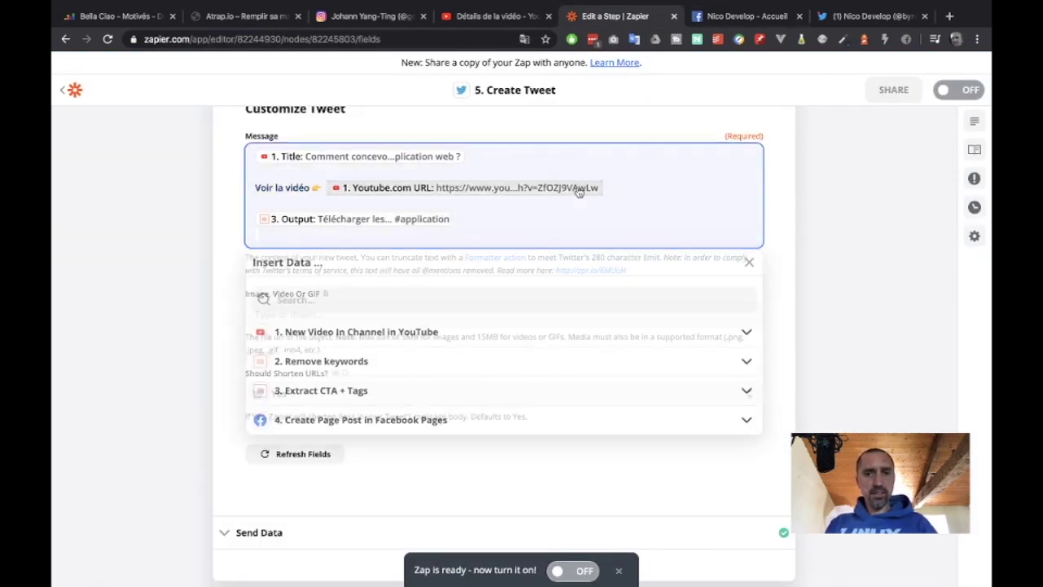
{"action": "left_click", "coordinate": [118, 297]}
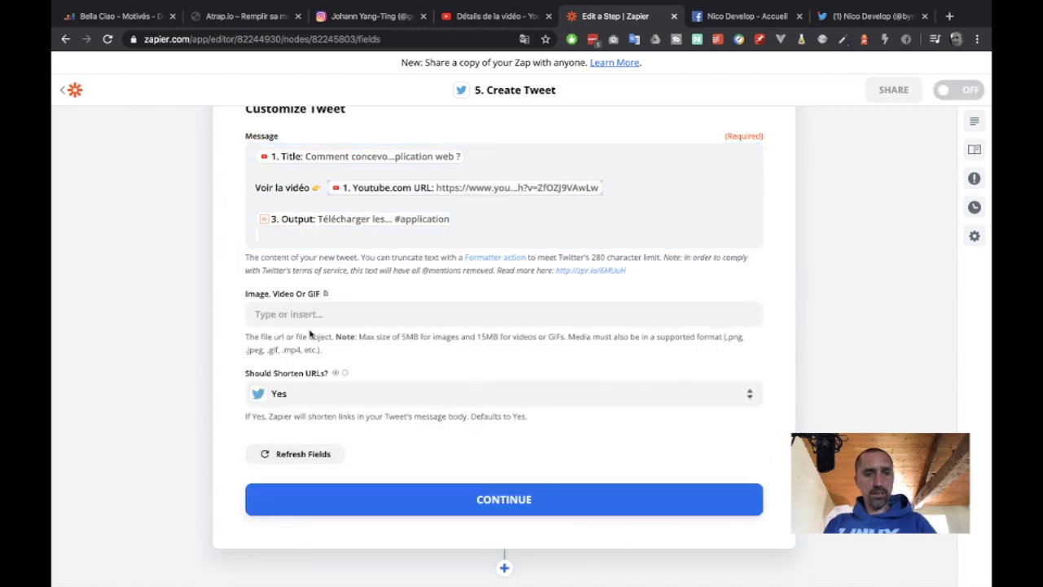
{"action": "left_click", "coordinate": [316, 323]}
{"action": "key", "text": "ctrl+v"}
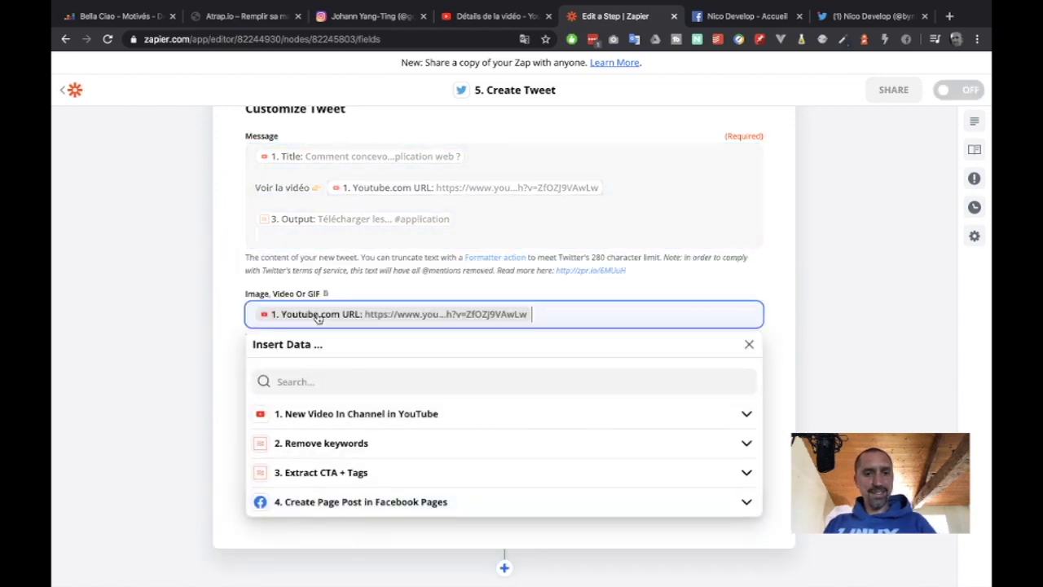
{"action": "left_click", "coordinate": [227, 331]}
Step: Continue to step 5's Send Data test and try to resend the test tweet to Twitter
{"action": "left_click", "coordinate": [496, 506]}
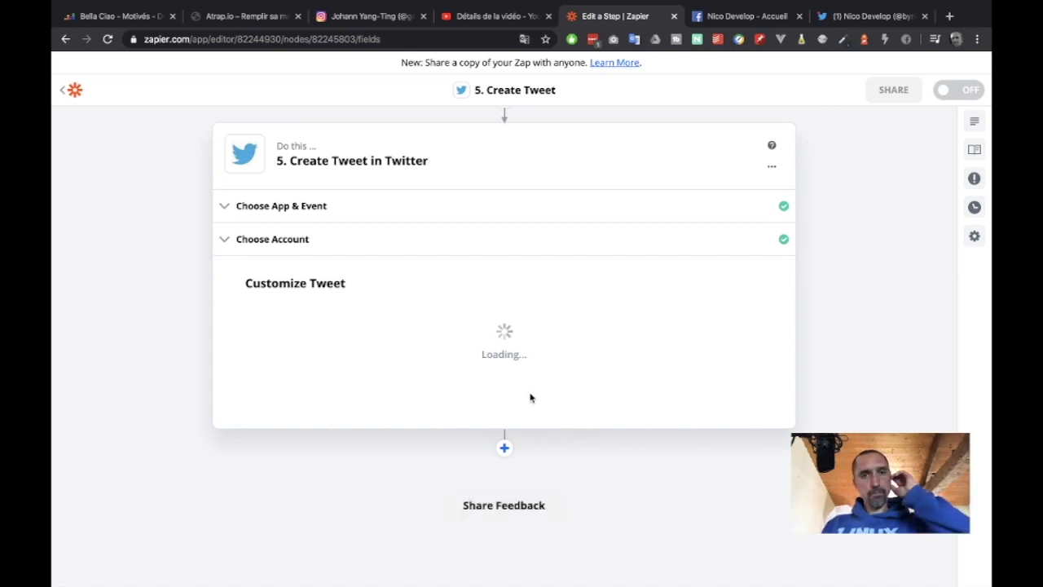
{"action": "scroll", "coordinate": [530, 432], "scroll_direction": "down", "scroll_amount": 5}
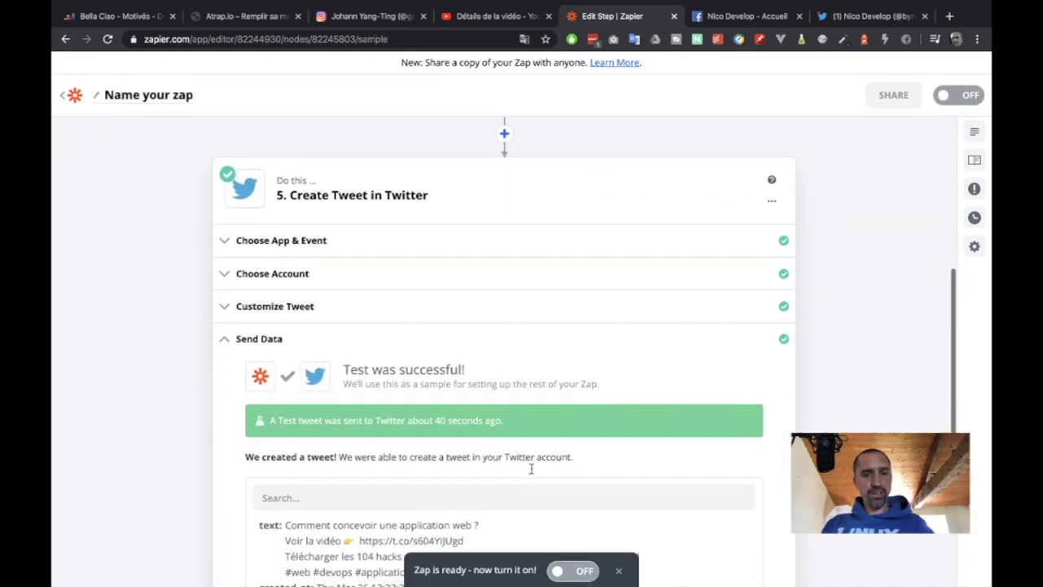
{"action": "left_click", "coordinate": [594, 466]}
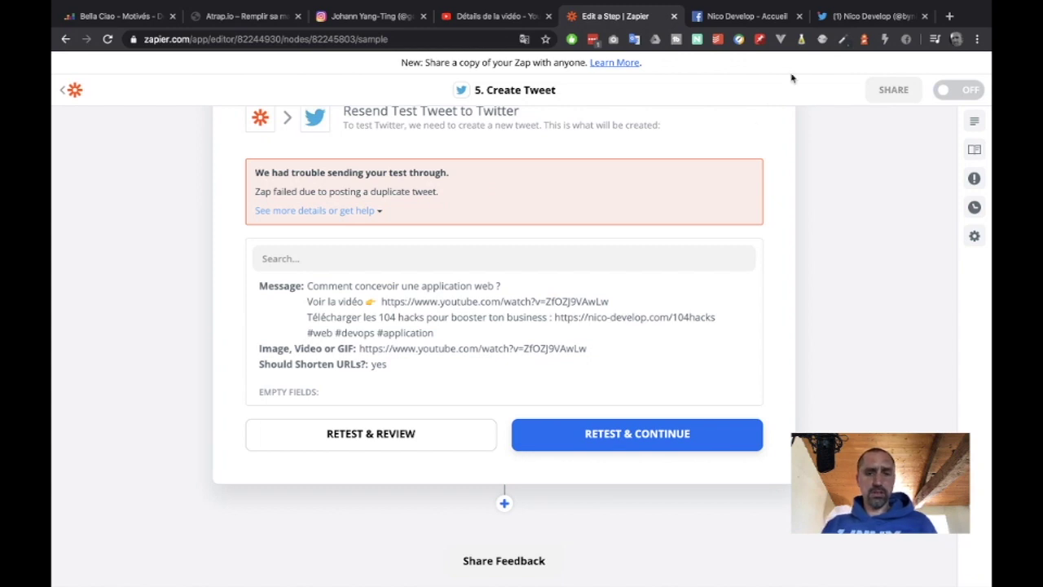
Step: Switch to Twitter and check the profile's tweets, the notifications and the messages for the resent tweet
{"action": "left_click", "coordinate": [871, 18]}
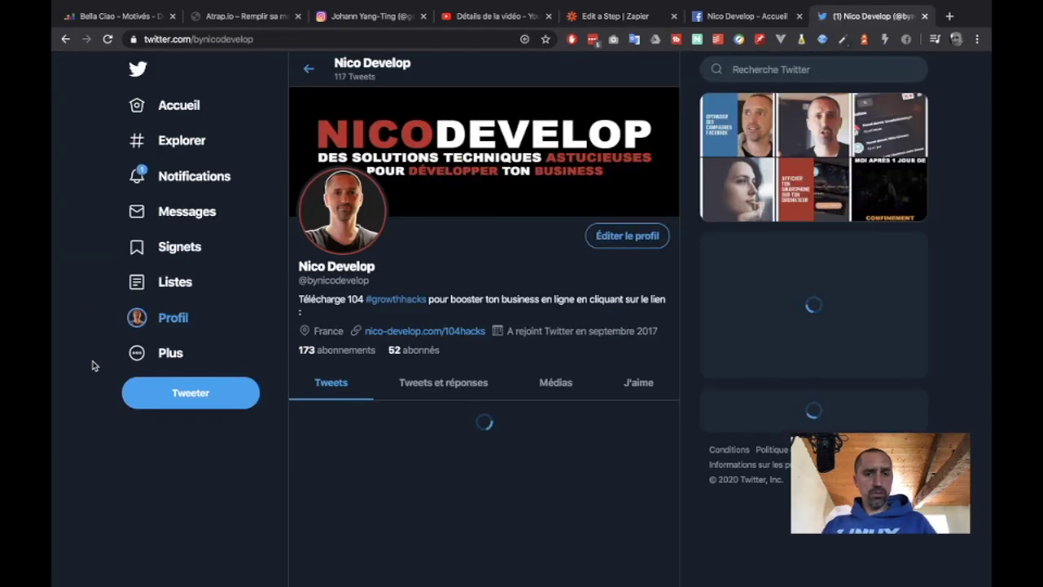
{"action": "scroll", "coordinate": [93, 366], "scroll_direction": "down", "scroll_amount": 1}
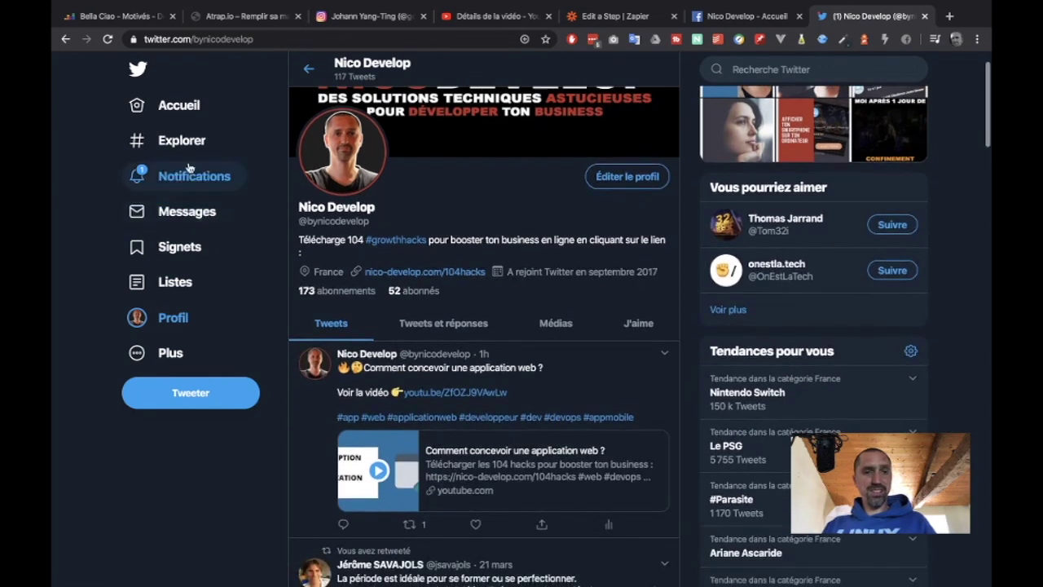
{"action": "left_click", "coordinate": [189, 171]}
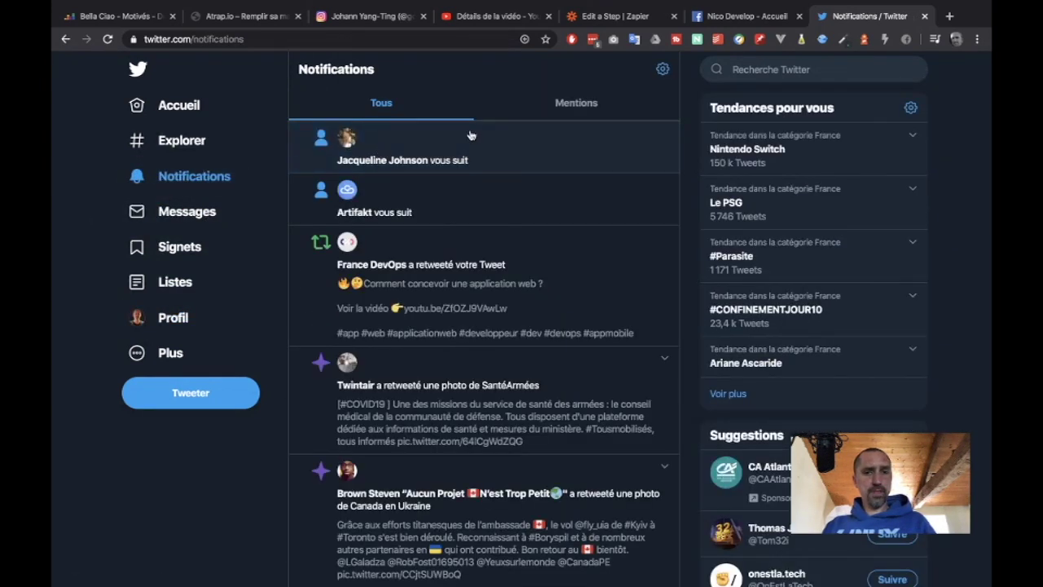
{"action": "left_click", "coordinate": [200, 218]}
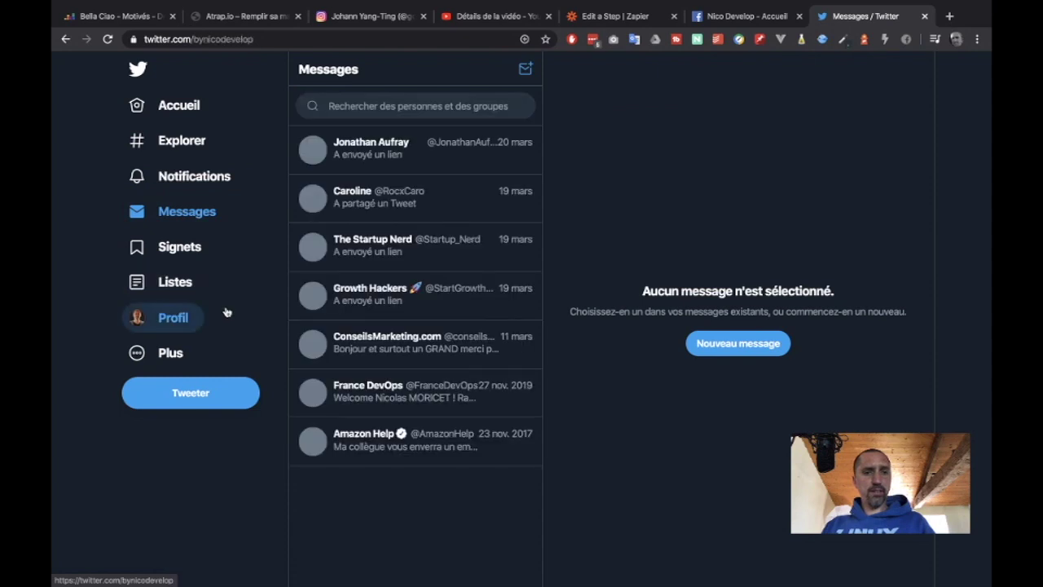
Step: Switch to Zapier and reword the video link line in step 5's tweet message to "Accès direct à la vidéo"
{"action": "left_click", "coordinate": [227, 312]}
{"action": "left_click", "coordinate": [613, 16]}
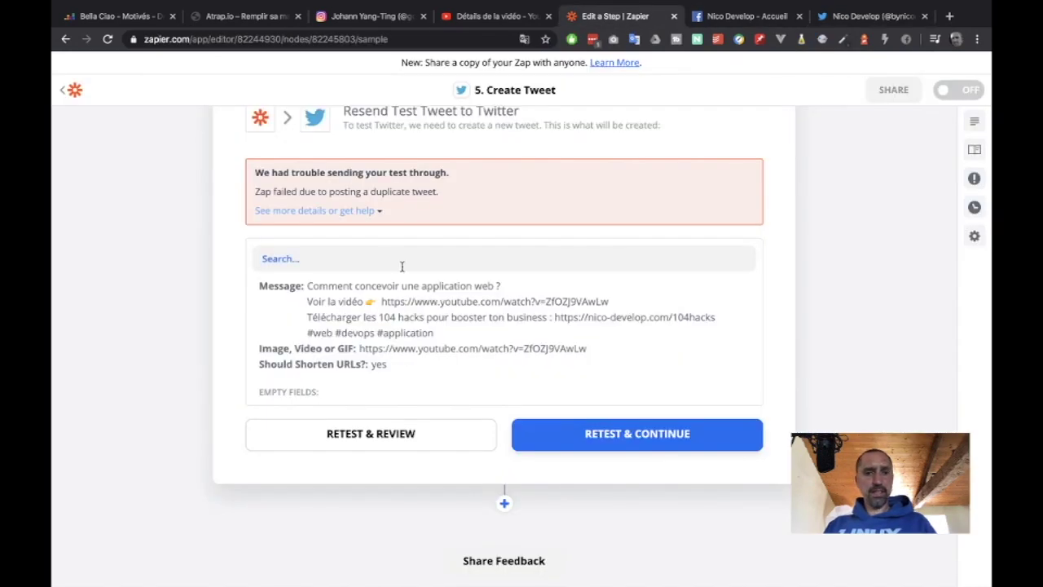
{"action": "scroll", "coordinate": [402, 266], "scroll_direction": "up", "scroll_amount": 3}
{"action": "left_click", "coordinate": [382, 286]}
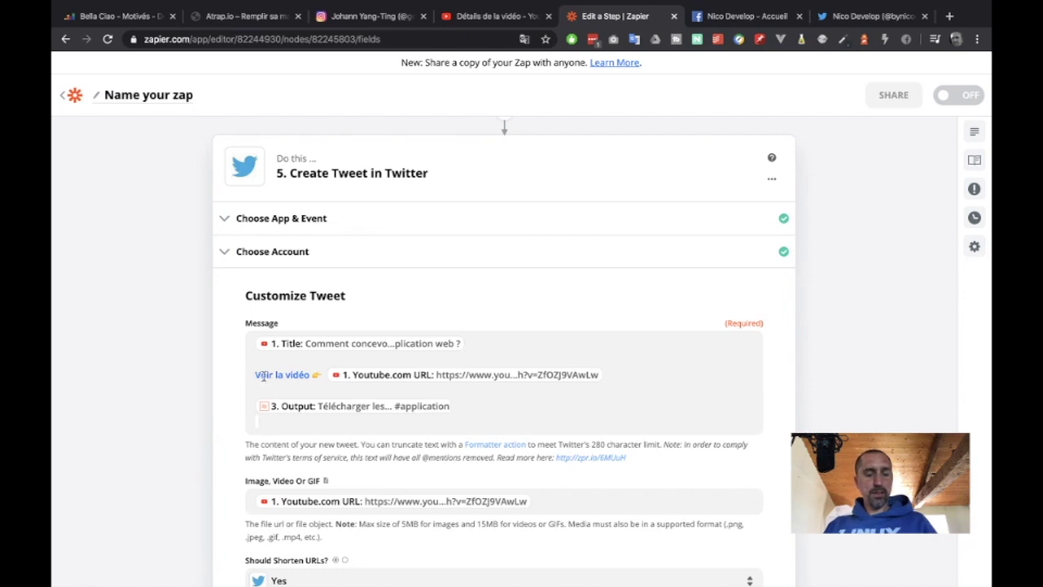
{"action": "double_click", "coordinate": [262, 374]}
{"action": "type", "text": "Accès"}
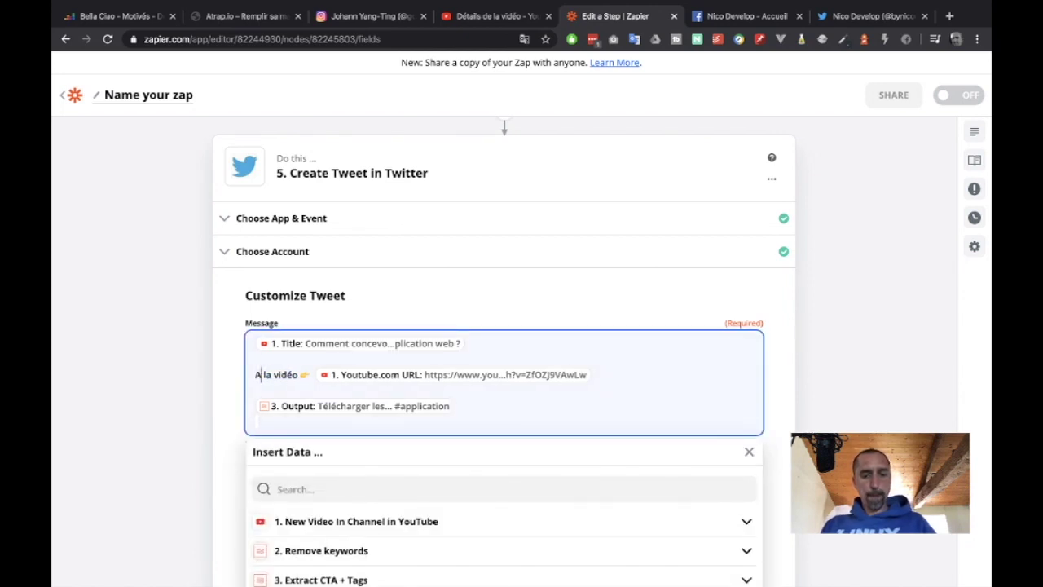
{"action": "type", "text": " à"}
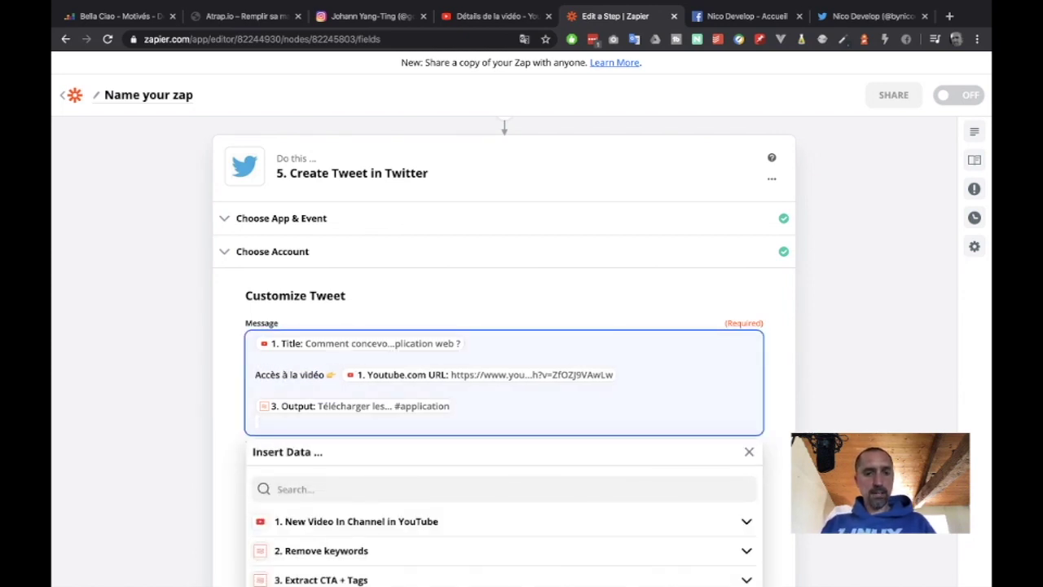
{"action": "left_click", "coordinate": [282, 374]}
{"action": "type", "text": "direct"}
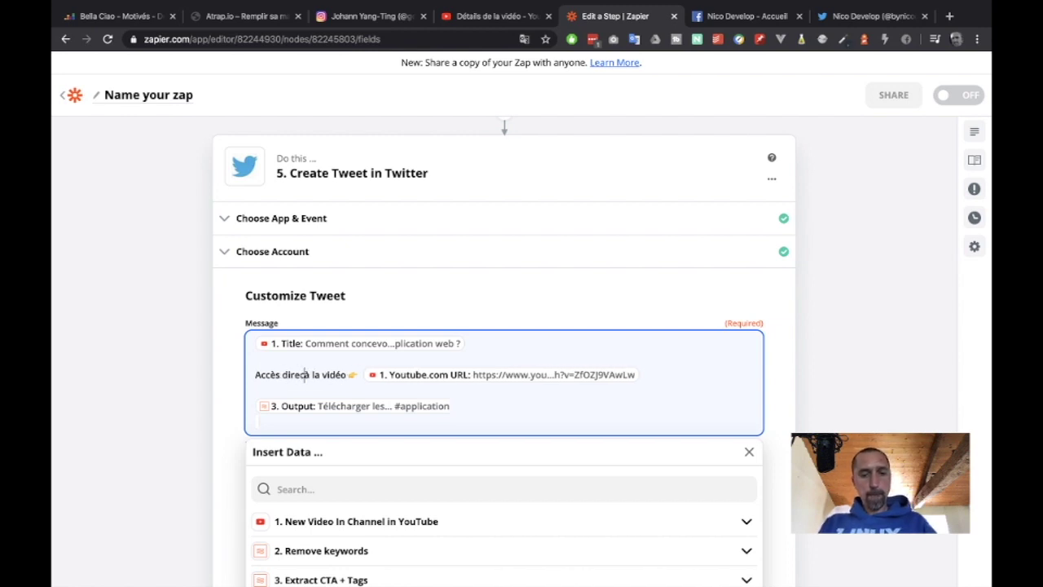
{"action": "left_click", "coordinate": [783, 347]}
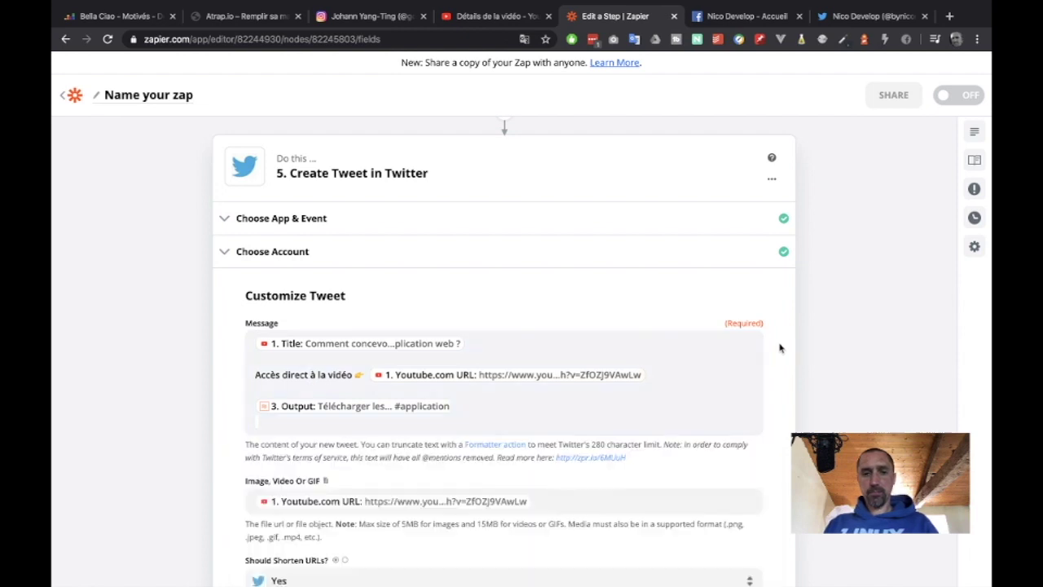
Step: Continue to step 5's Send Data test and try to send the reworded test tweet to Twitter
{"action": "scroll", "coordinate": [782, 347], "scroll_direction": "down", "scroll_amount": 5}
{"action": "left_click", "coordinate": [526, 379]}
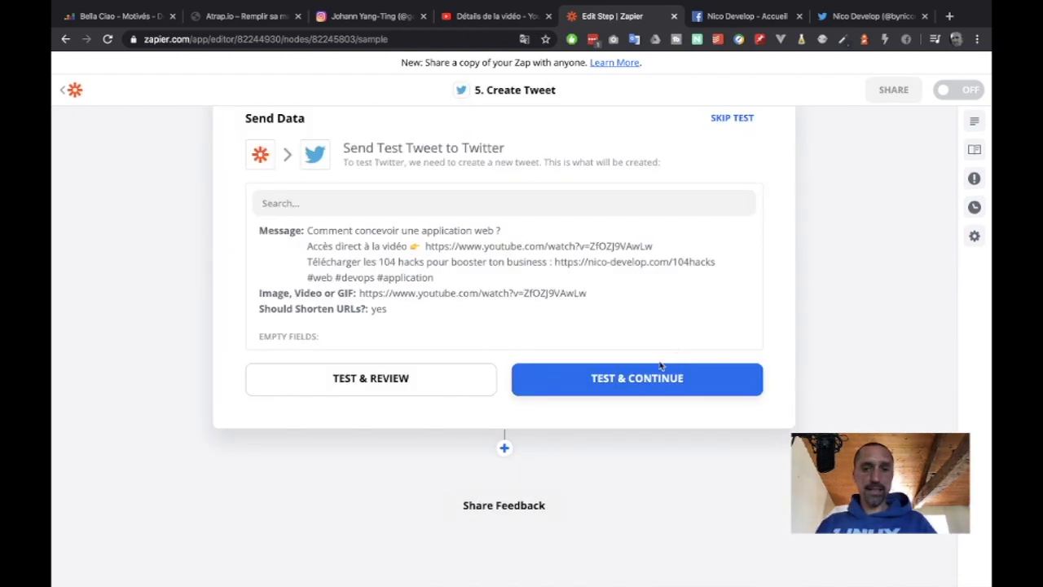
{"action": "left_click", "coordinate": [650, 376]}
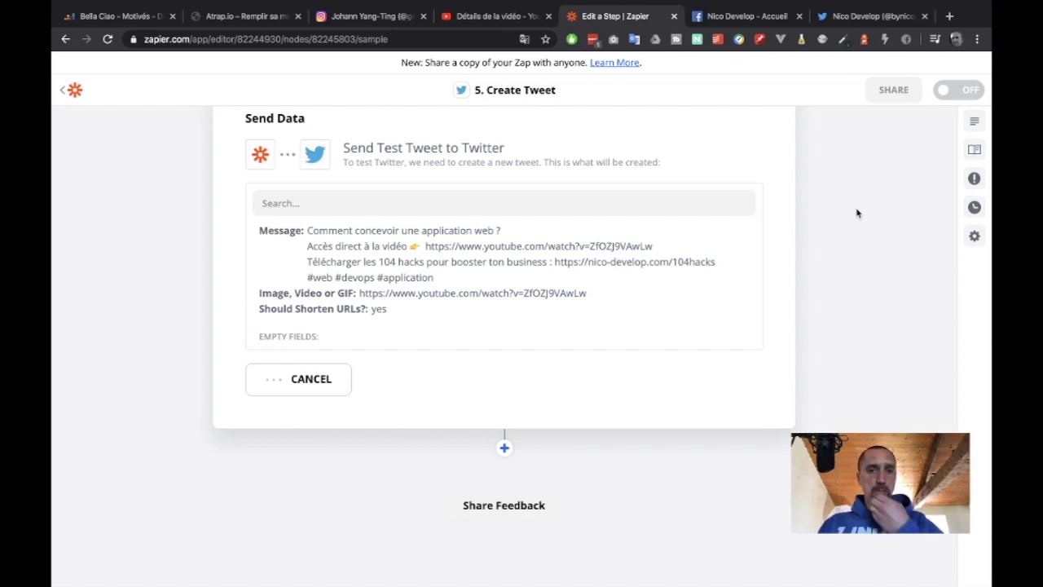
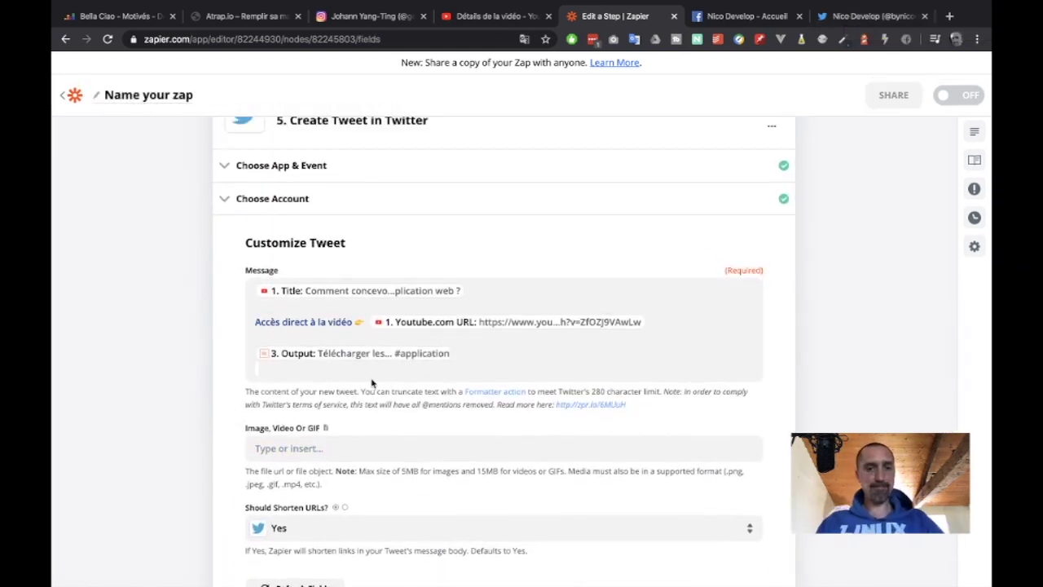
Step: In step 5's message, move step 3's Output field to between the Title and the "Accès direct à la vidéo" line
{"action": "left_click", "coordinate": [304, 449]}
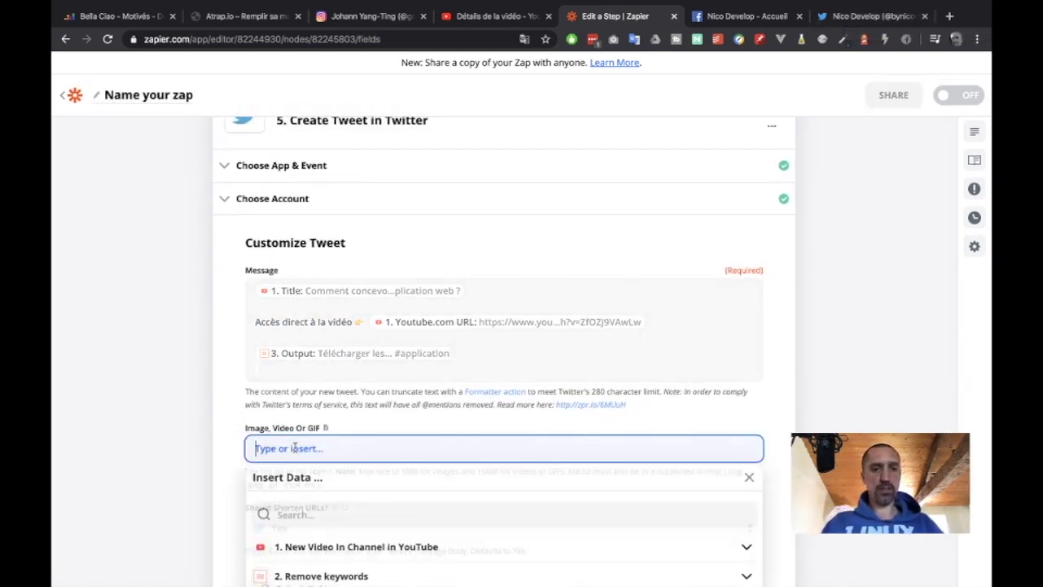
{"action": "left_click", "coordinate": [224, 449]}
{"action": "scroll", "coordinate": [231, 447], "scroll_direction": "down", "scroll_amount": 1}
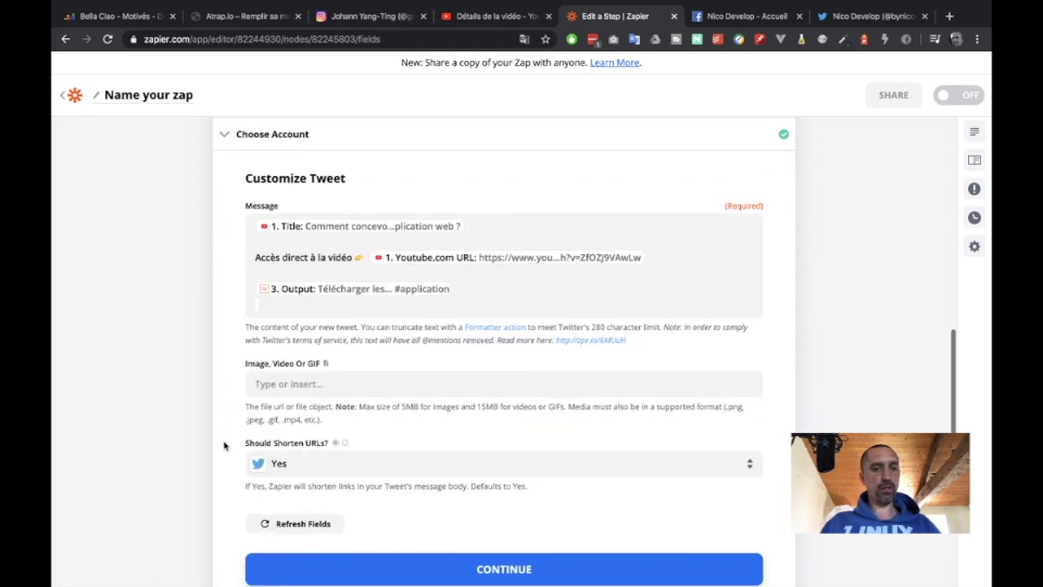
{"action": "left_click_drag", "start_coordinate": [255, 257], "coordinate": [468, 291]}
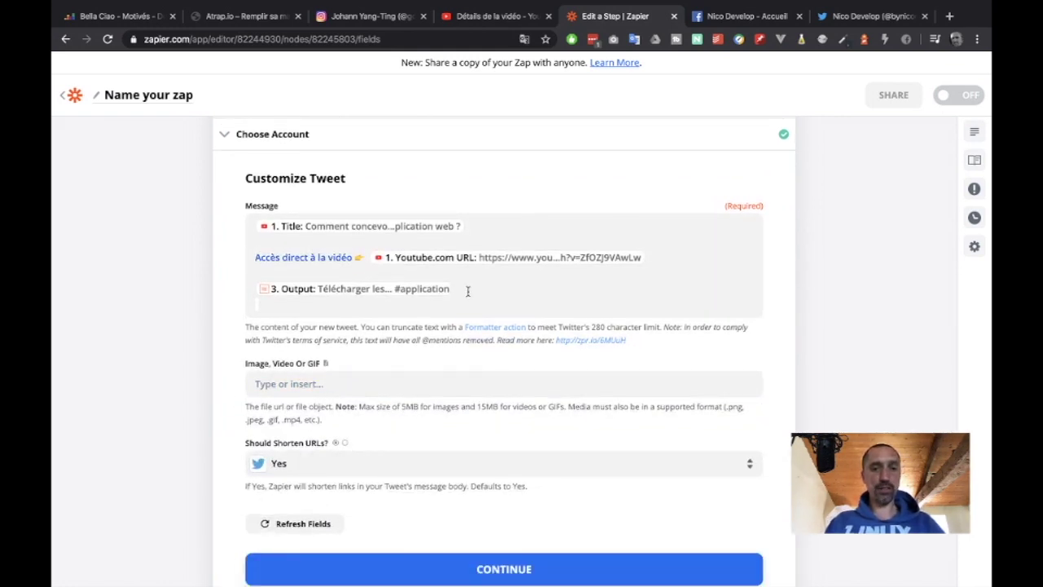
{"action": "left_click_drag", "start_coordinate": [383, 309], "coordinate": [252, 297]}
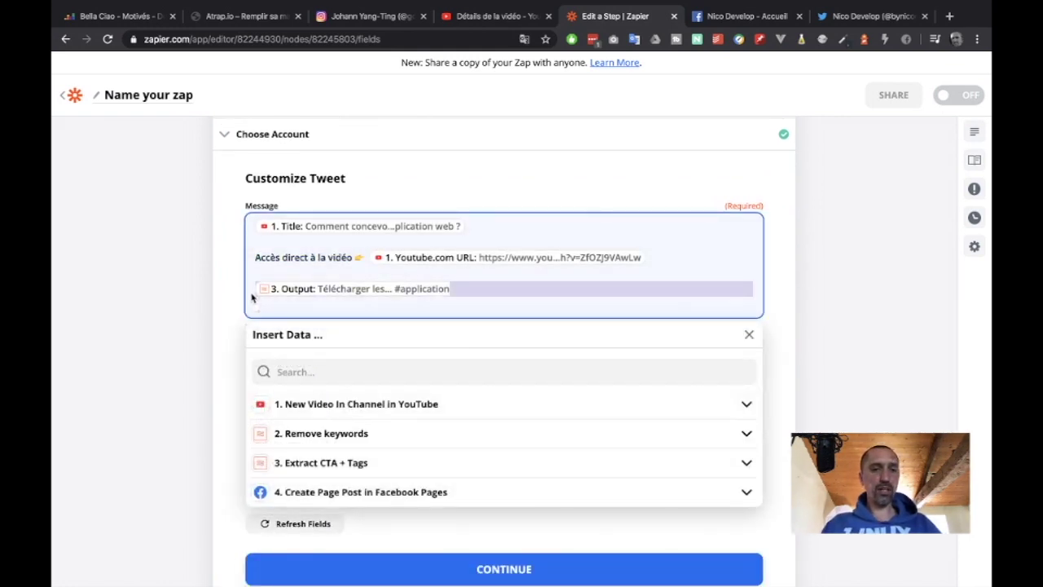
{"action": "key", "text": "BackSpace"}
{"action": "key", "text": "BackSpace"}
{"action": "key", "text": "BackSpace"}
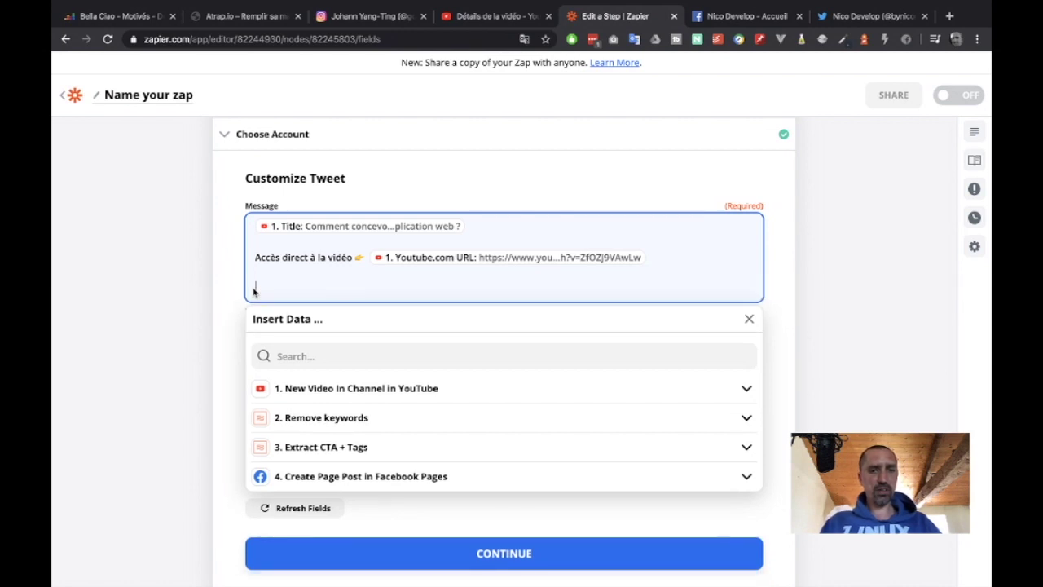
{"action": "left_click", "coordinate": [487, 227]}
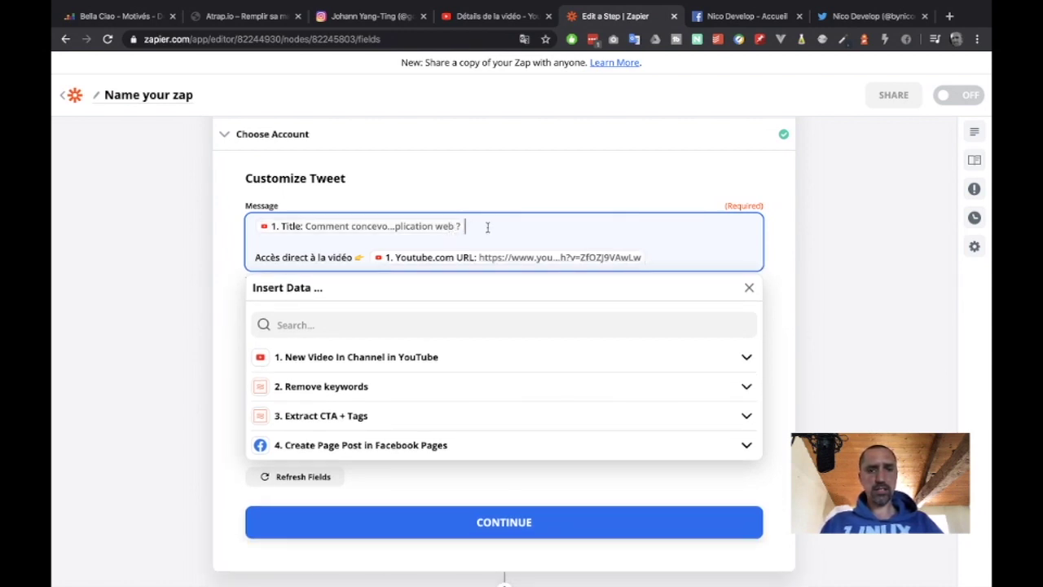
{"action": "type", "text": "{{82245996__output}}"}
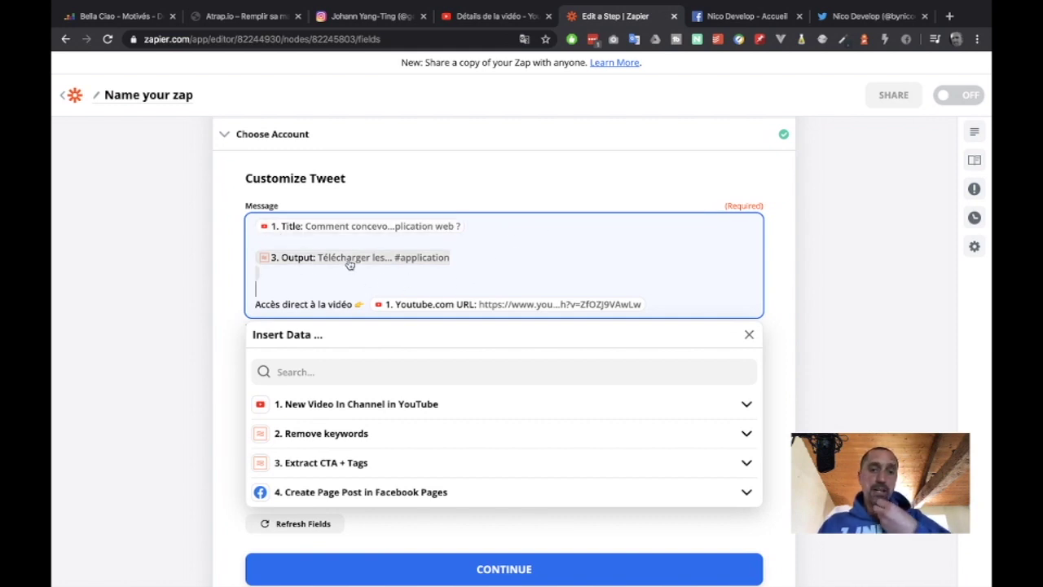
{"action": "left_click", "coordinate": [120, 356]}
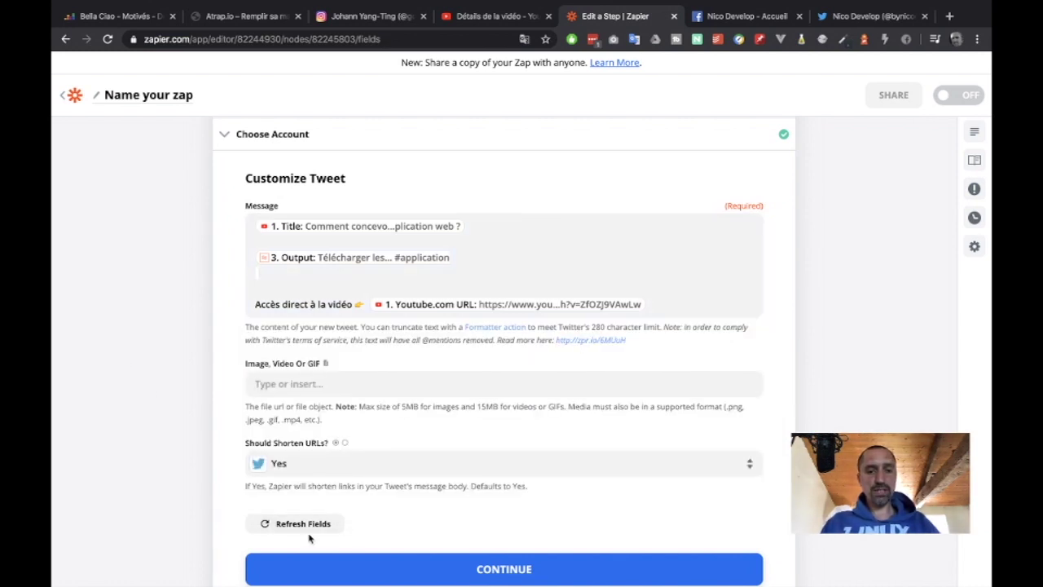
Step: Send the rearranged test tweet from step 5 and check it on the reloaded Twitter profile
{"action": "left_click", "coordinate": [513, 568]}
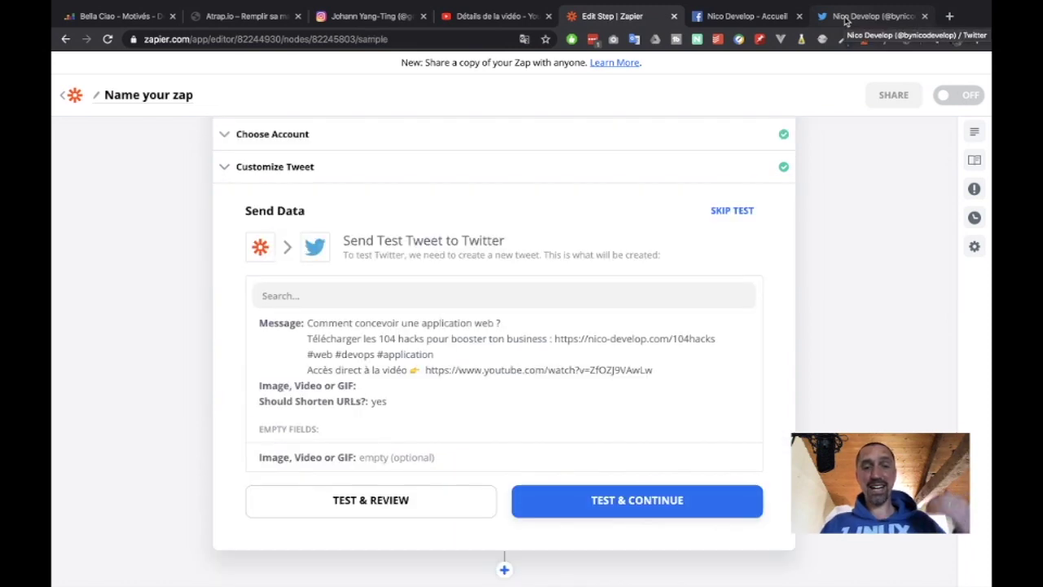
{"action": "left_click", "coordinate": [595, 501]}
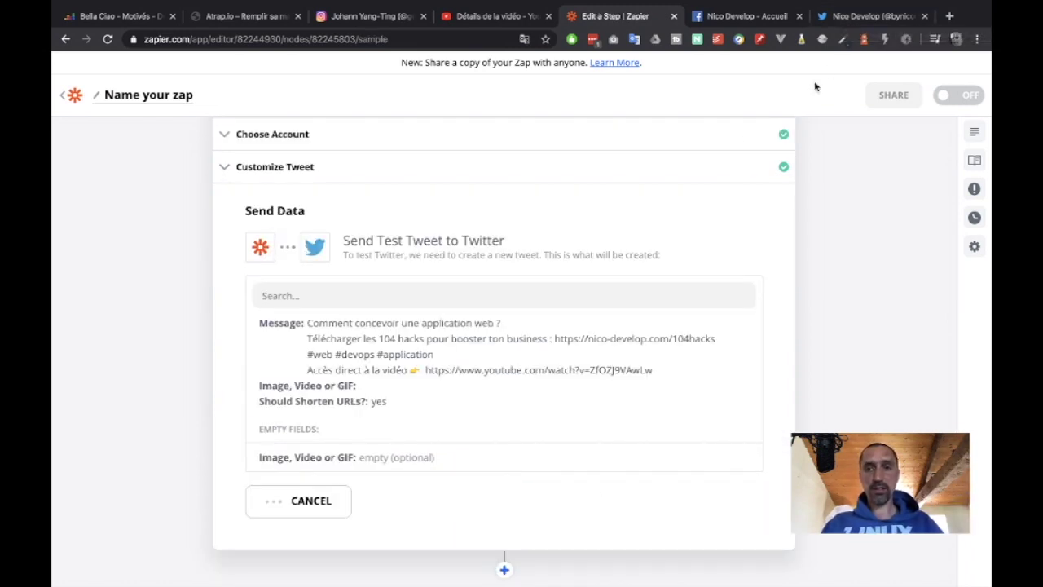
{"action": "left_click", "coordinate": [855, 17]}
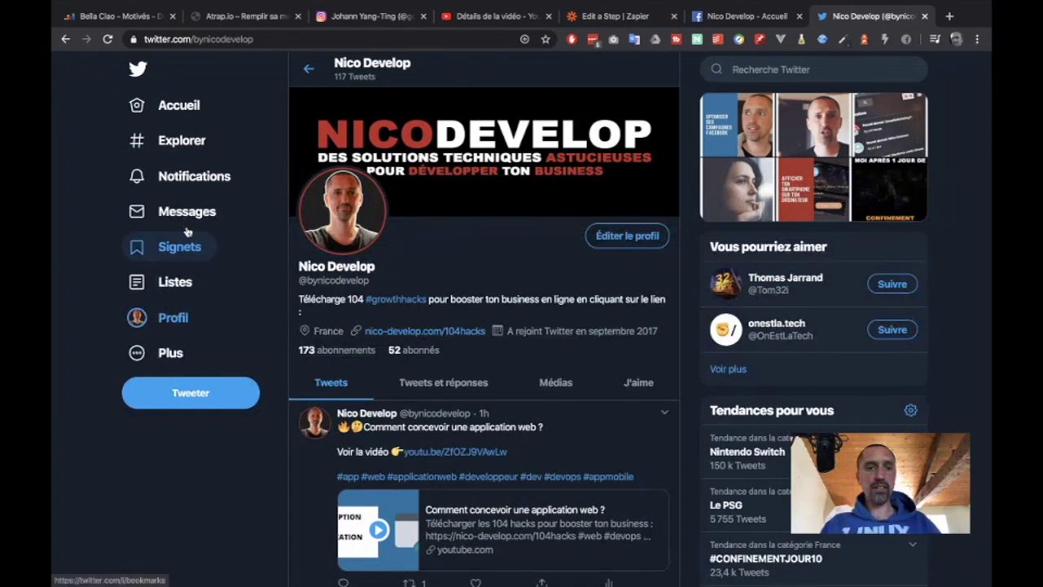
{"action": "left_click", "coordinate": [107, 39]}
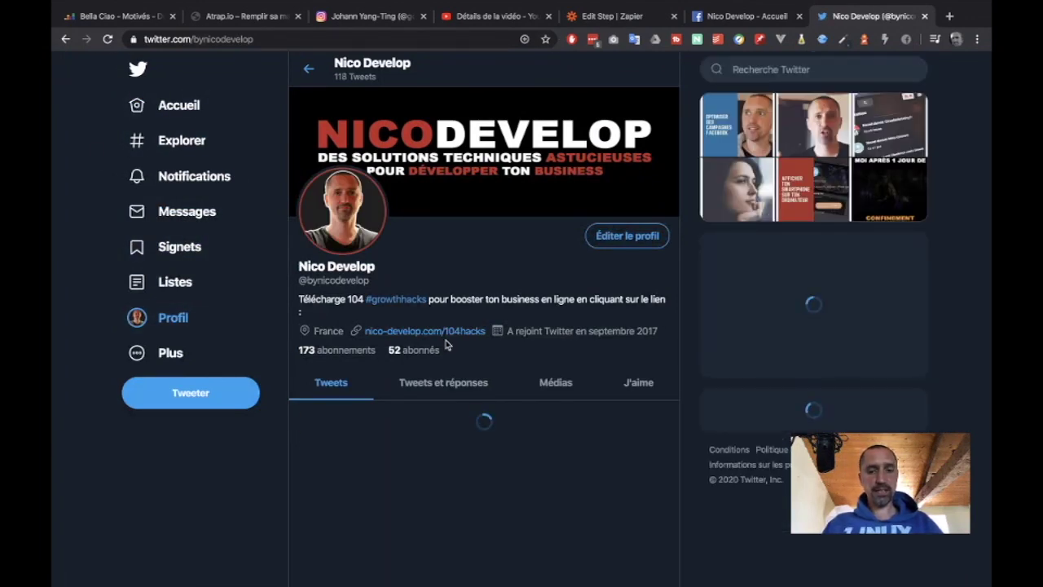
{"action": "scroll", "coordinate": [391, 383], "scroll_direction": "down", "scroll_amount": 2}
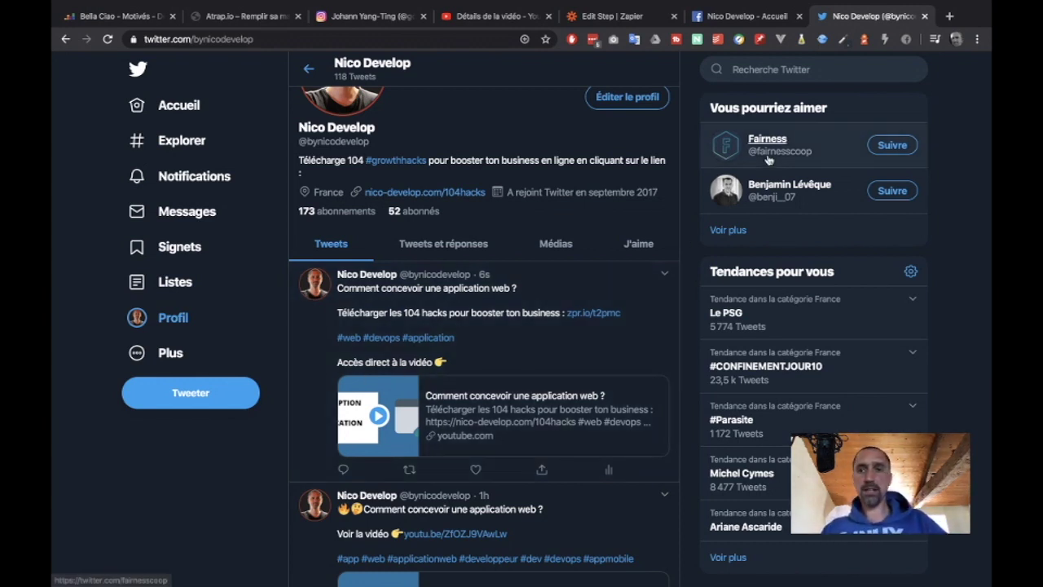
Step: Delete the newly posted test tweet from the Twitter profile
{"action": "left_click", "coordinate": [595, 25]}
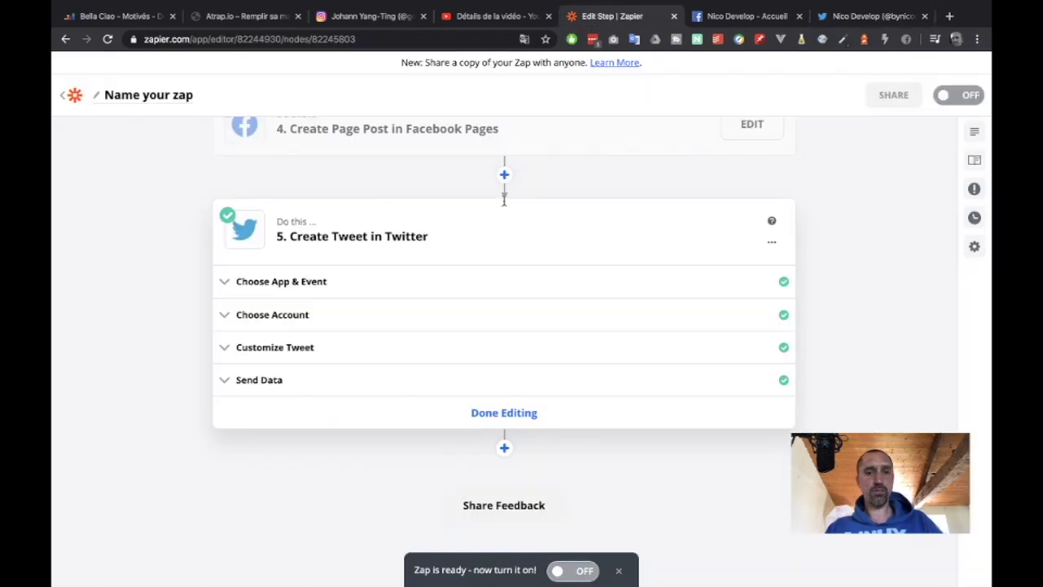
{"action": "left_click", "coordinate": [862, 18]}
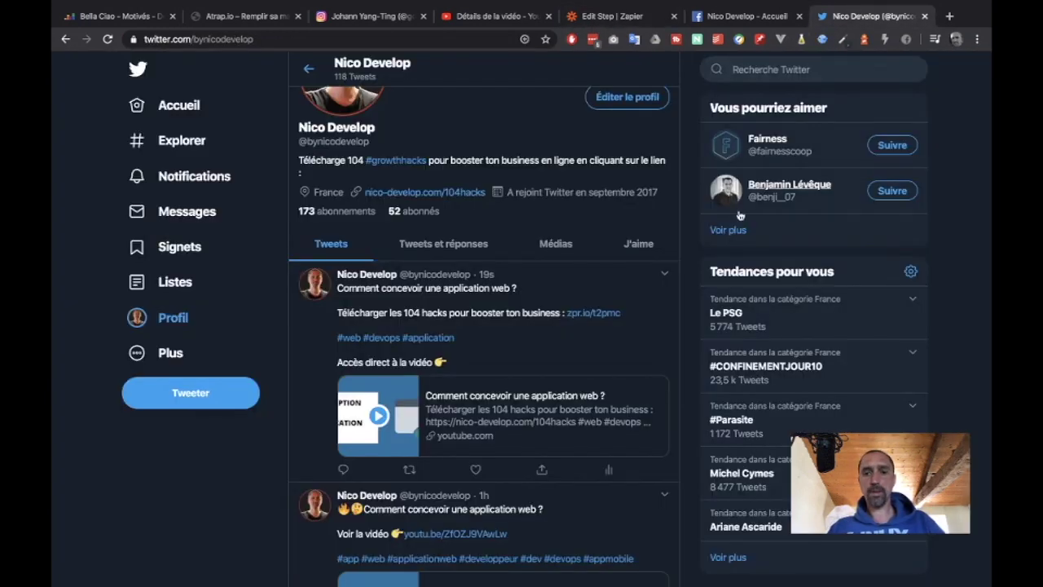
{"action": "left_click", "coordinate": [663, 276]}
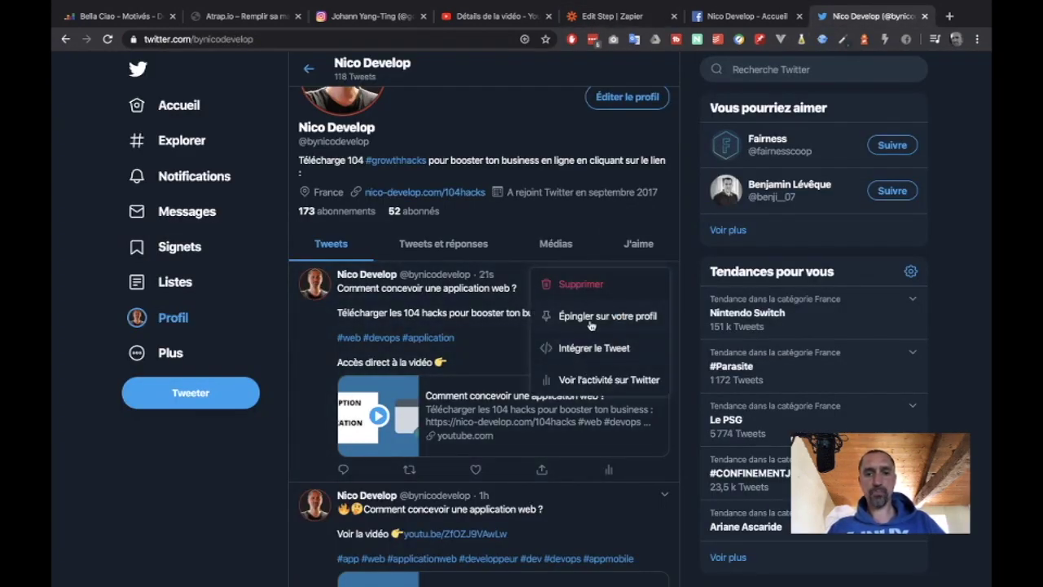
{"action": "left_click", "coordinate": [577, 285]}
{"action": "left_click", "coordinate": [563, 367]}
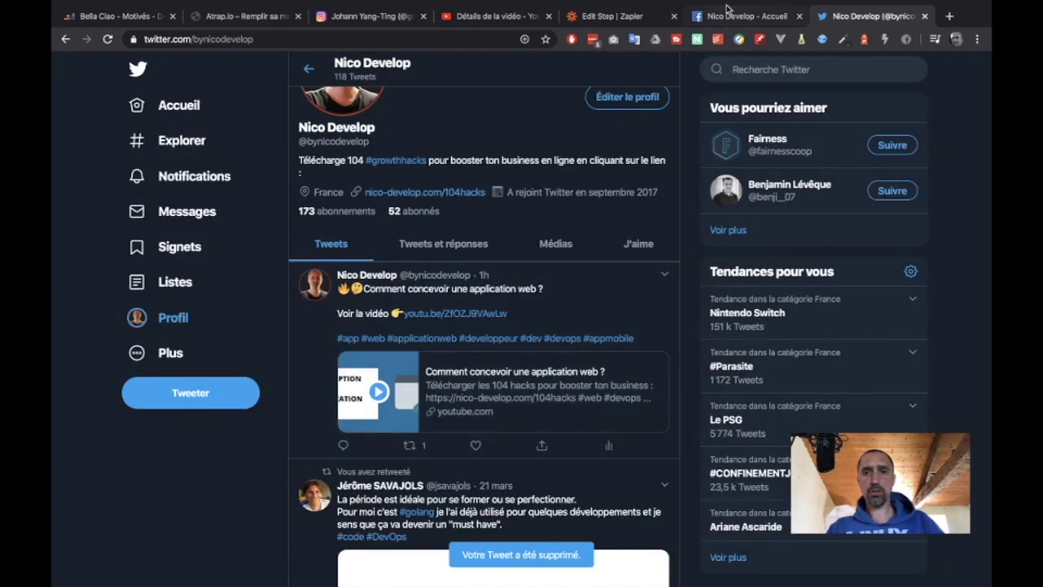
Step: Back in Zapier's Customize Tweet, put the Youtube.com URL field on its own line and replace the pointing-hand emoji with ⬇️
{"action": "left_click", "coordinate": [728, 14]}
{"action": "left_click", "coordinate": [611, 24]}
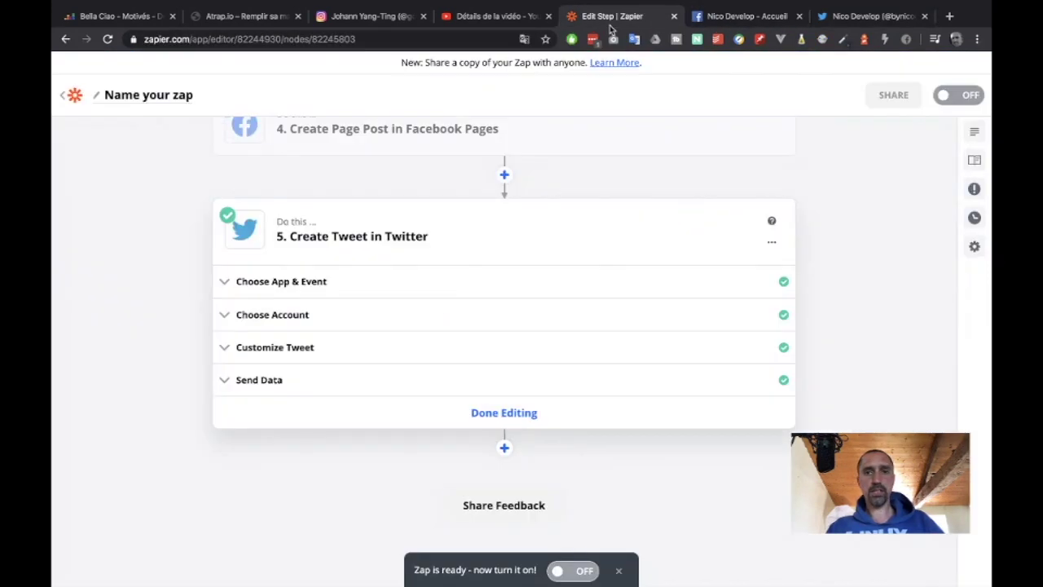
{"action": "left_click", "coordinate": [321, 350]}
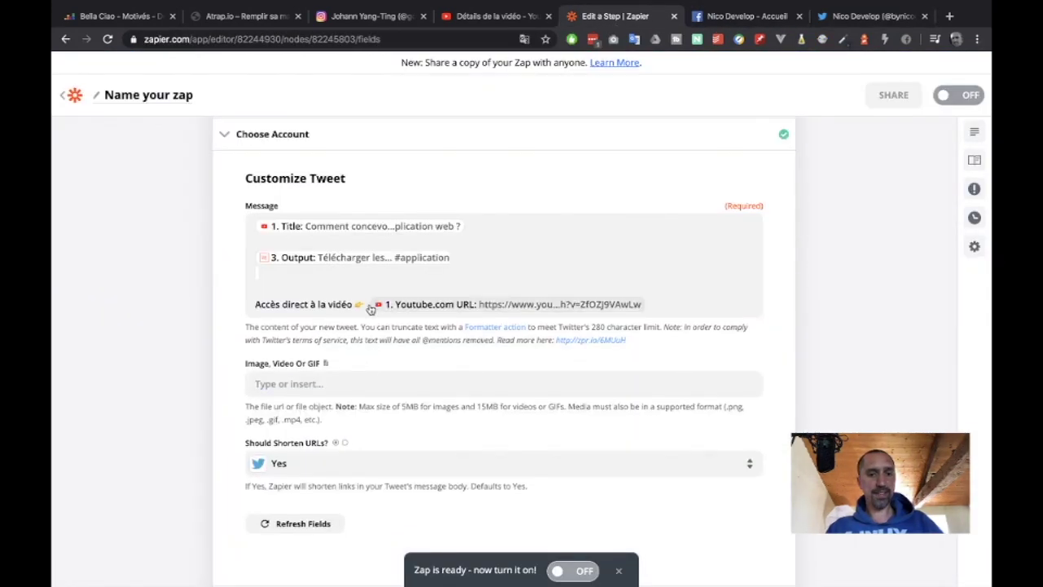
{"action": "left_click", "coordinate": [363, 303]}
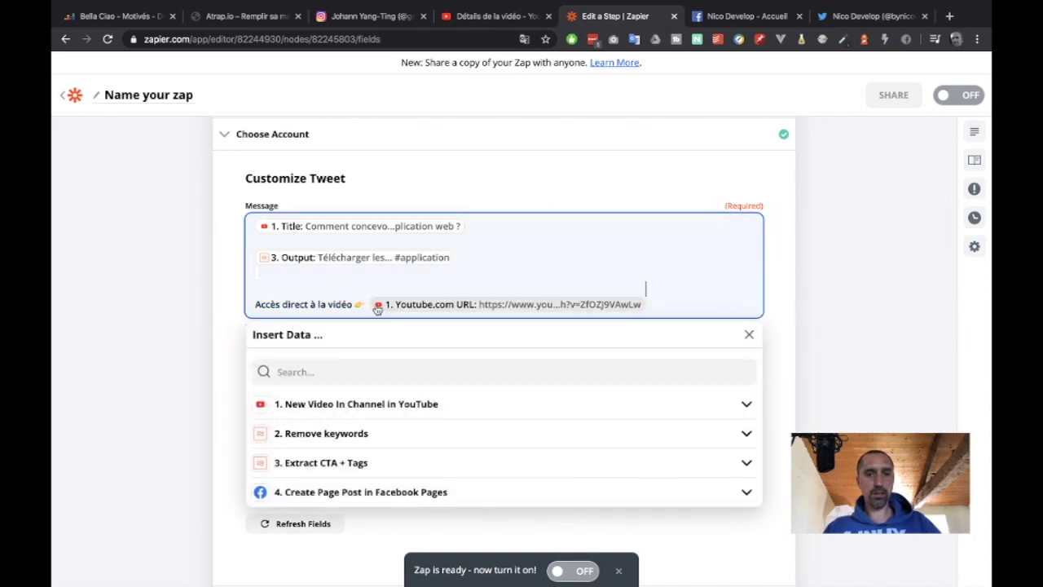
{"action": "key", "text": "Return"}
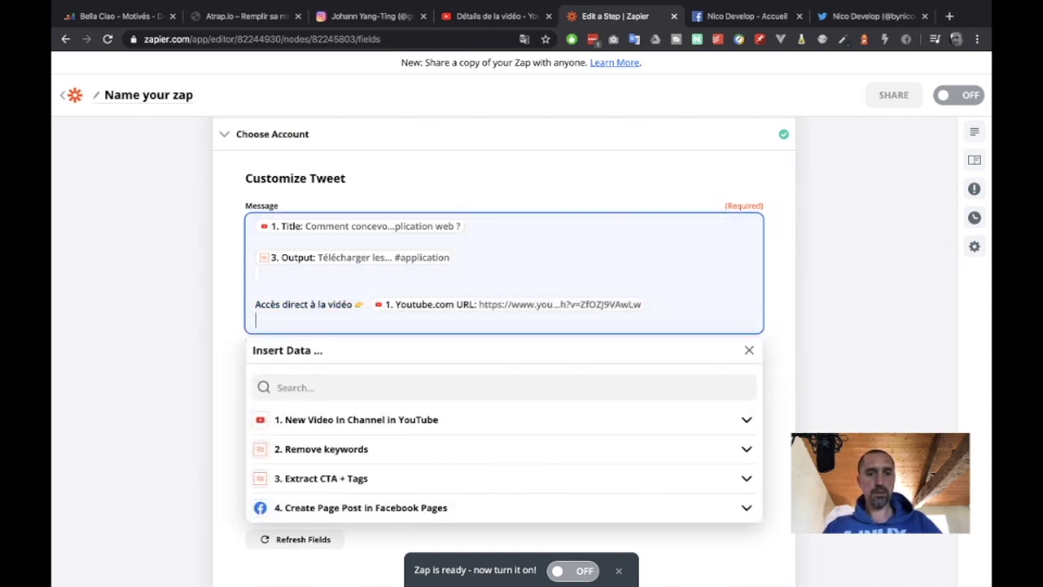
{"action": "key", "text": "BackSpace"}
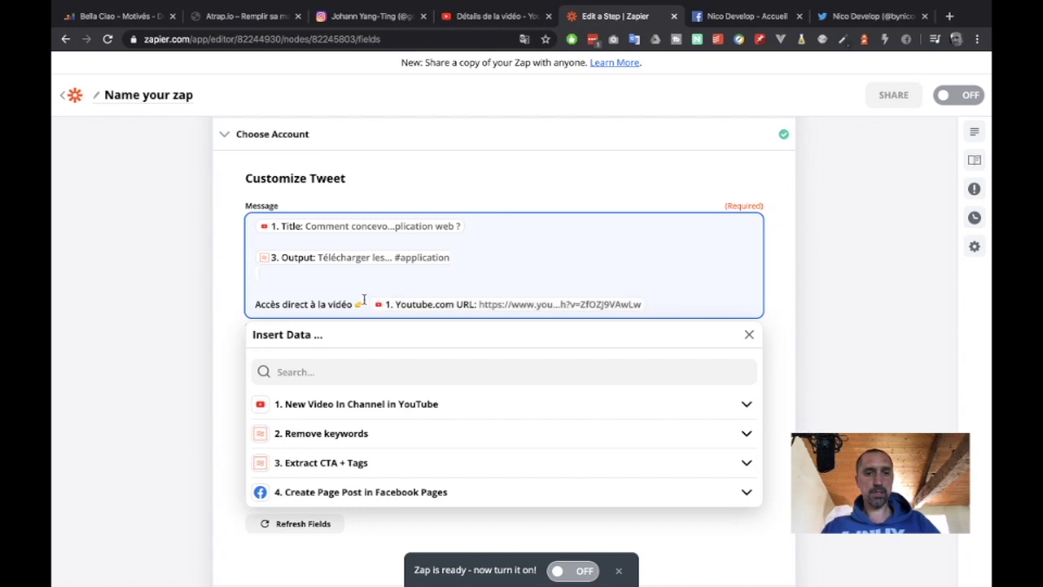
{"action": "left_click", "coordinate": [367, 304]}
{"action": "key", "text": "Return"}
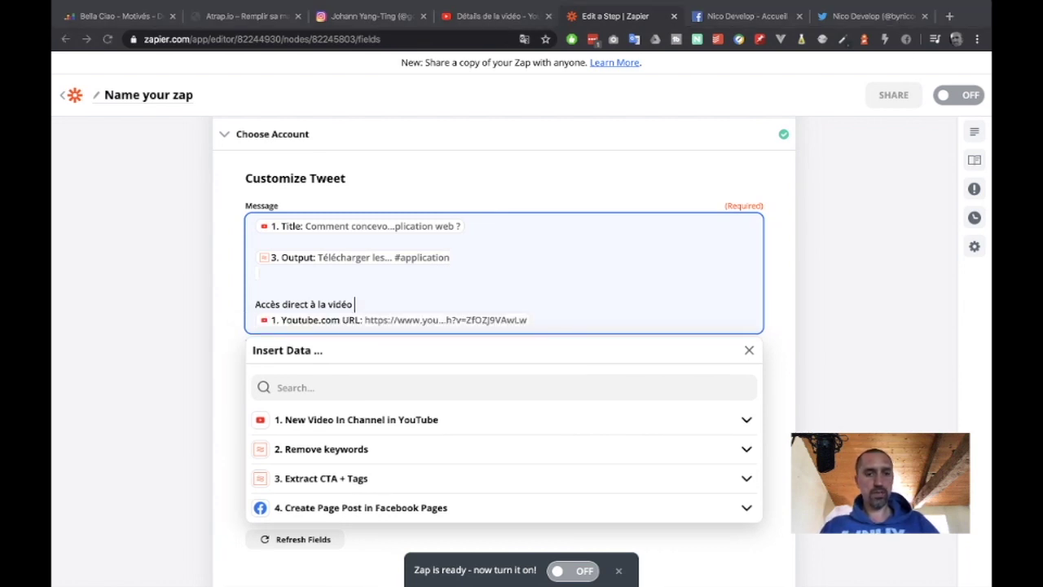
{"action": "key", "text": "ctrl+super+space"}
{"action": "scroll", "coordinate": [394, 402], "scroll_direction": "down", "scroll_amount": 10}
{"action": "scroll", "coordinate": [394, 402], "scroll_direction": "up", "scroll_amount": 10}
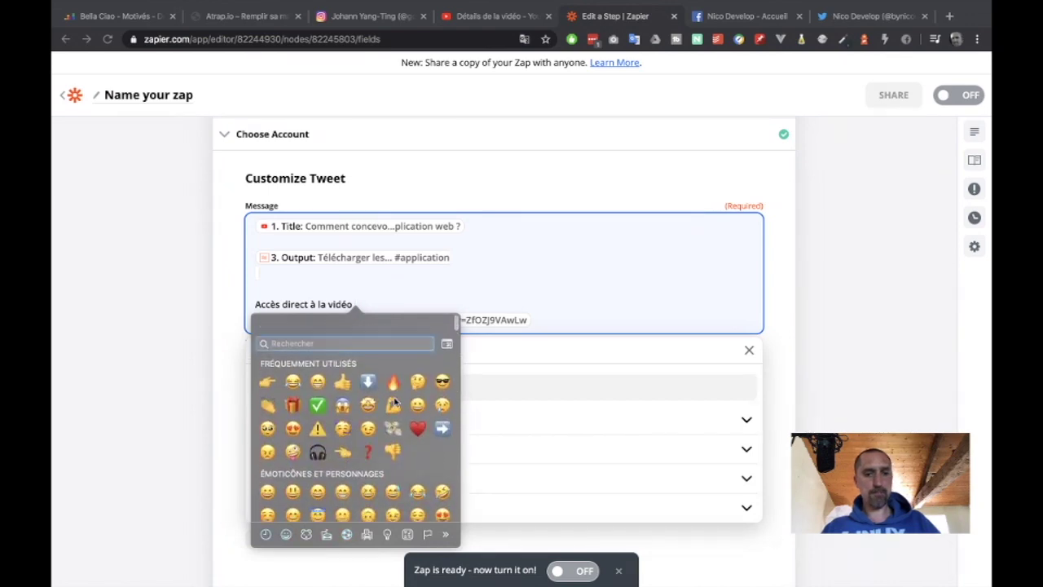
{"action": "left_click", "coordinate": [367, 366]}
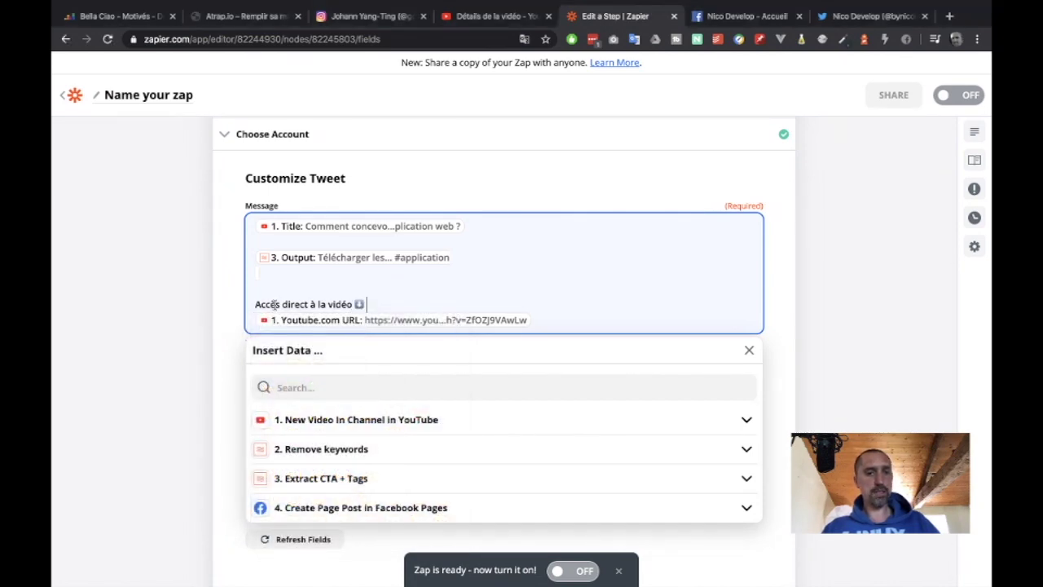
Step: Add a ⬇️ emoji in front of "Accès direct à la vidéo" in step 5's tweet message
{"action": "left_click", "coordinate": [254, 304]}
{"action": "key", "text": "ctrl+super+space"}
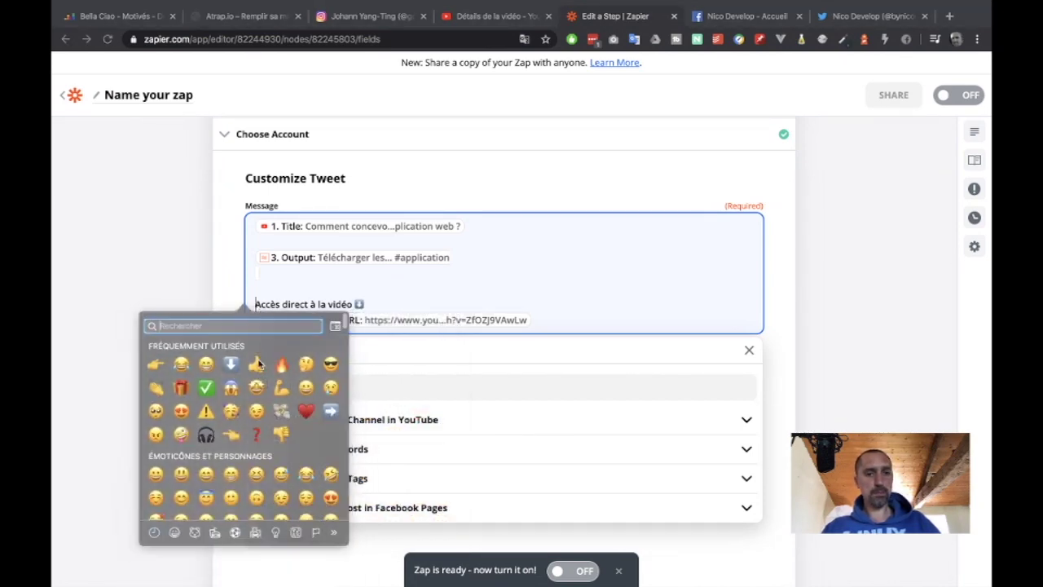
{"action": "key", "text": "Return"}
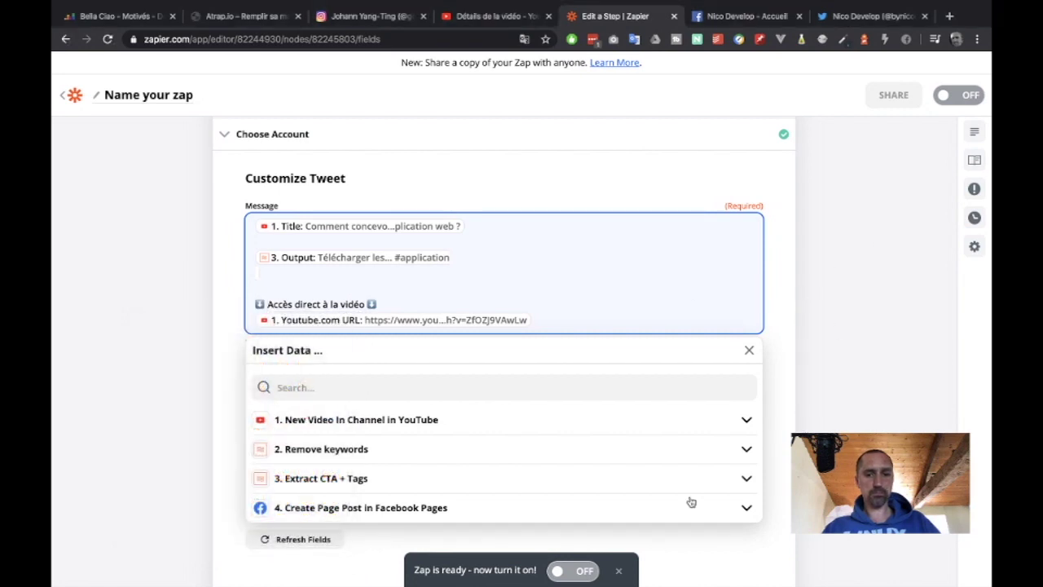
{"action": "left_click", "coordinate": [808, 270]}
Step: Save the customized tweet and send it to Twitter as a test from step 5
{"action": "scroll", "coordinate": [808, 270], "scroll_direction": "down", "scroll_amount": 3}
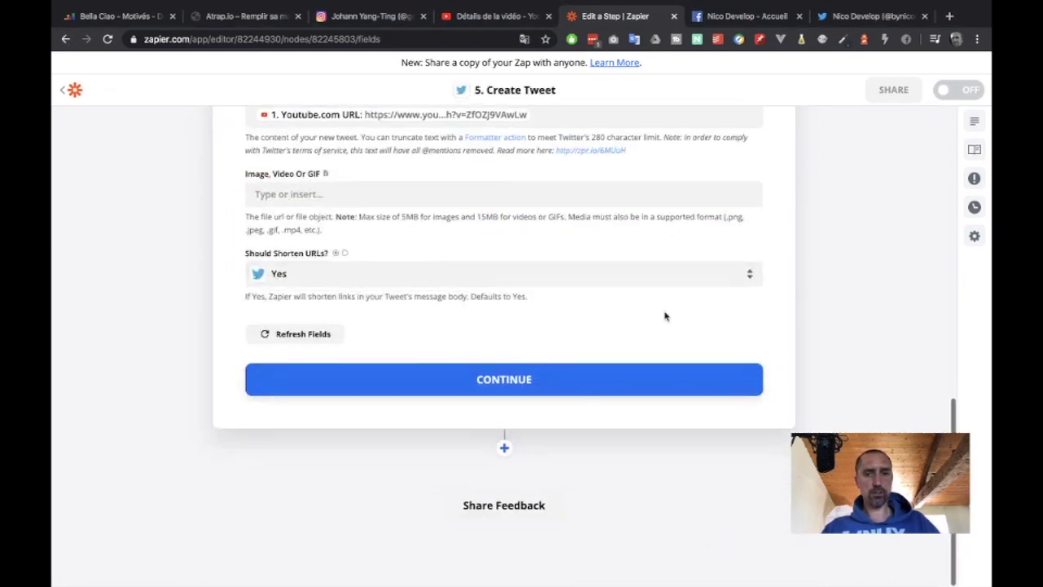
{"action": "left_click", "coordinate": [493, 388]}
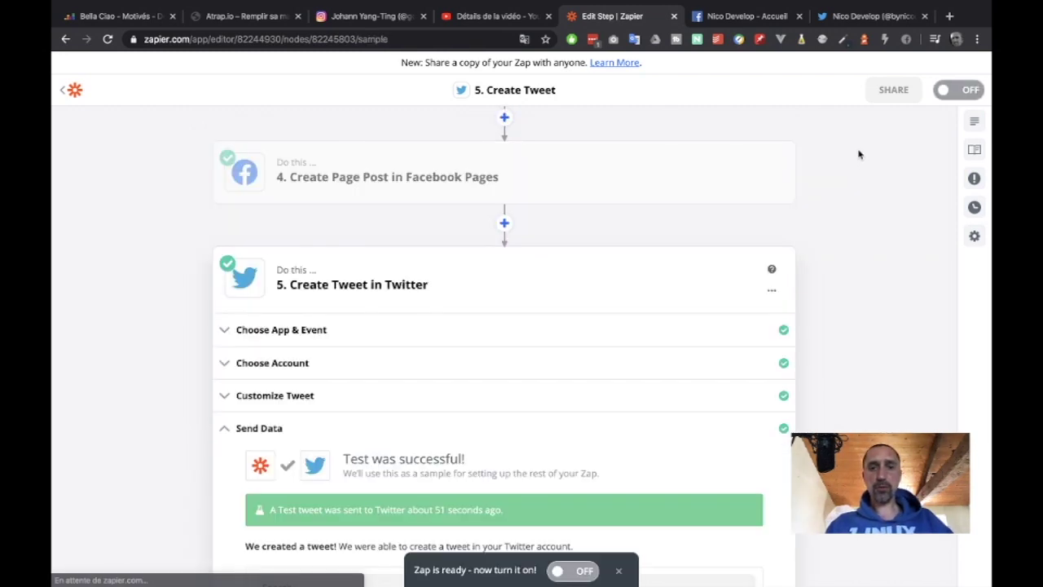
{"action": "scroll", "coordinate": [861, 267], "scroll_direction": "down", "scroll_amount": 5}
{"action": "left_click", "coordinate": [666, 456]}
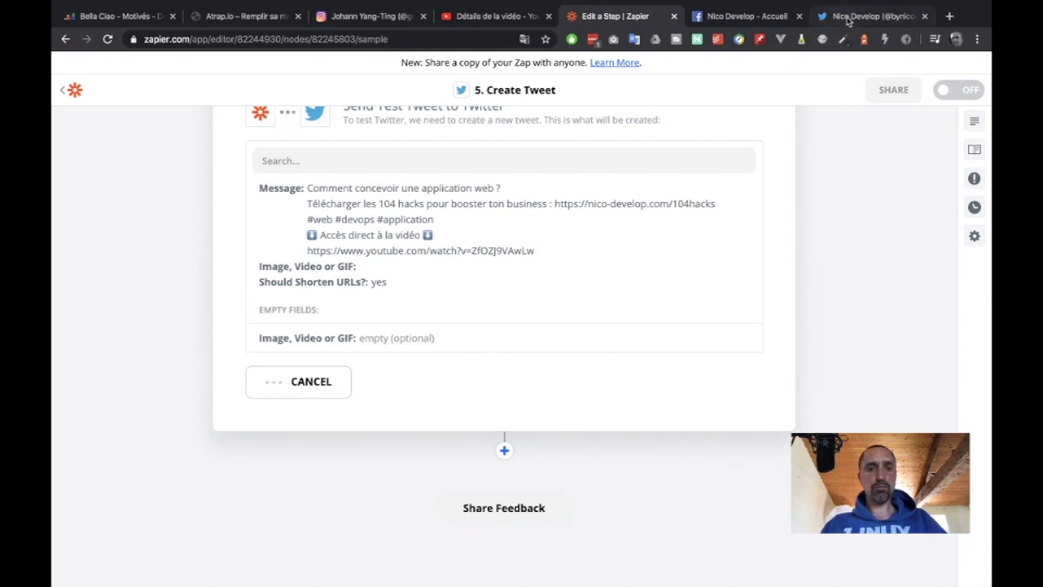
{"action": "scroll", "coordinate": [840, 258], "scroll_direction": "up", "scroll_amount": 1}
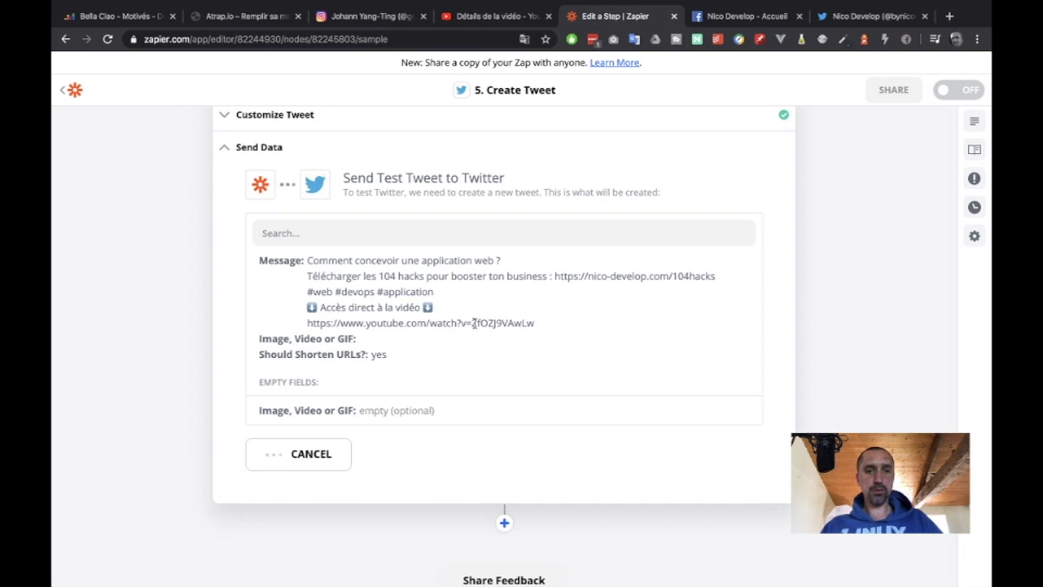
Step: On the reloaded Twitter profile, find the new test tweet and open it to review its title, links, hashtags and video preview
{"action": "left_click", "coordinate": [833, 18]}
{"action": "key", "text": "ctrl+r"}
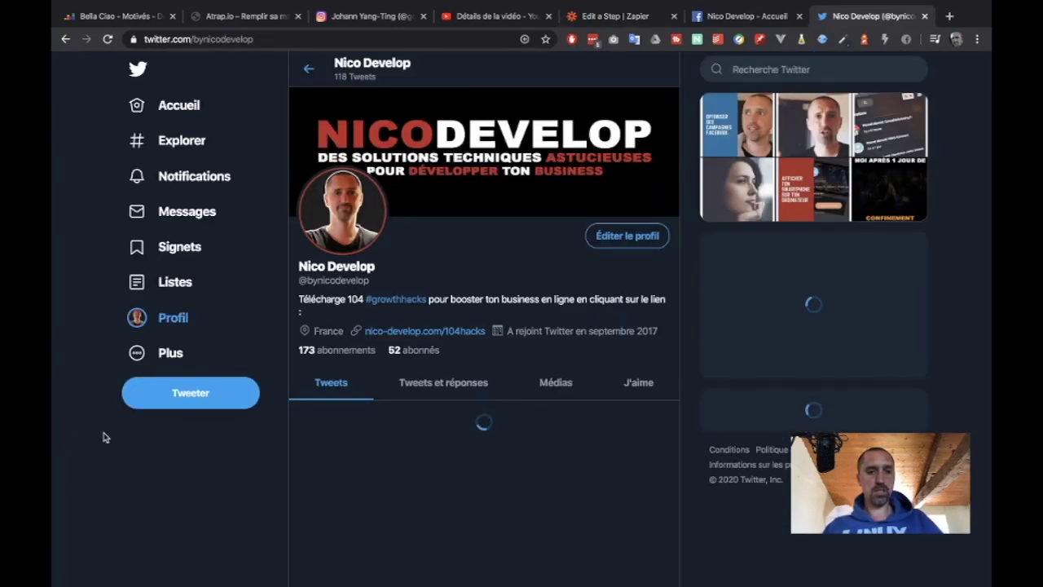
{"action": "scroll", "coordinate": [103, 438], "scroll_direction": "down", "scroll_amount": 2}
{"action": "scroll", "coordinate": [103, 438], "scroll_direction": "down", "scroll_amount": 3}
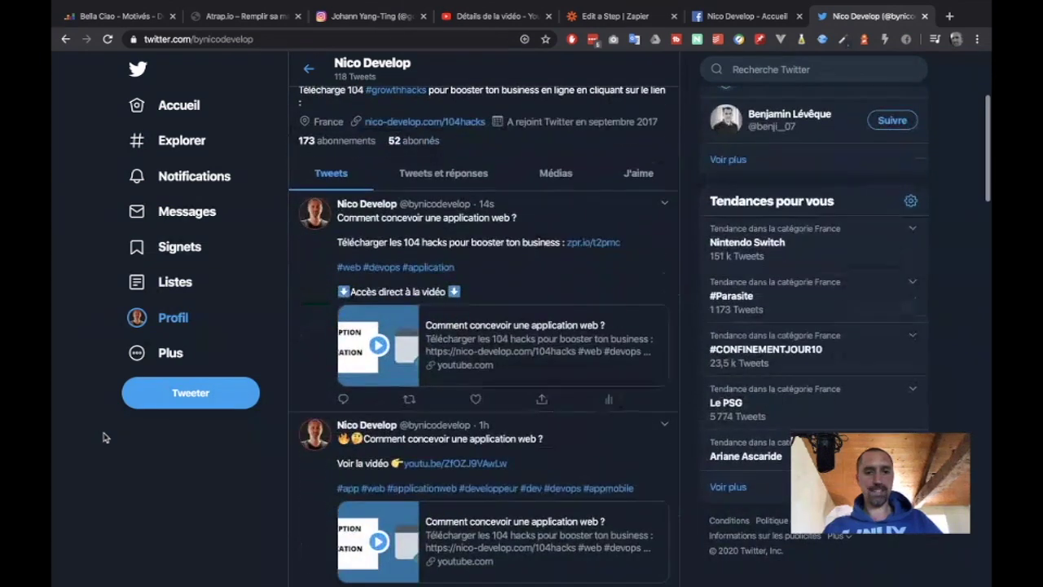
{"action": "left_click", "coordinate": [716, 20]}
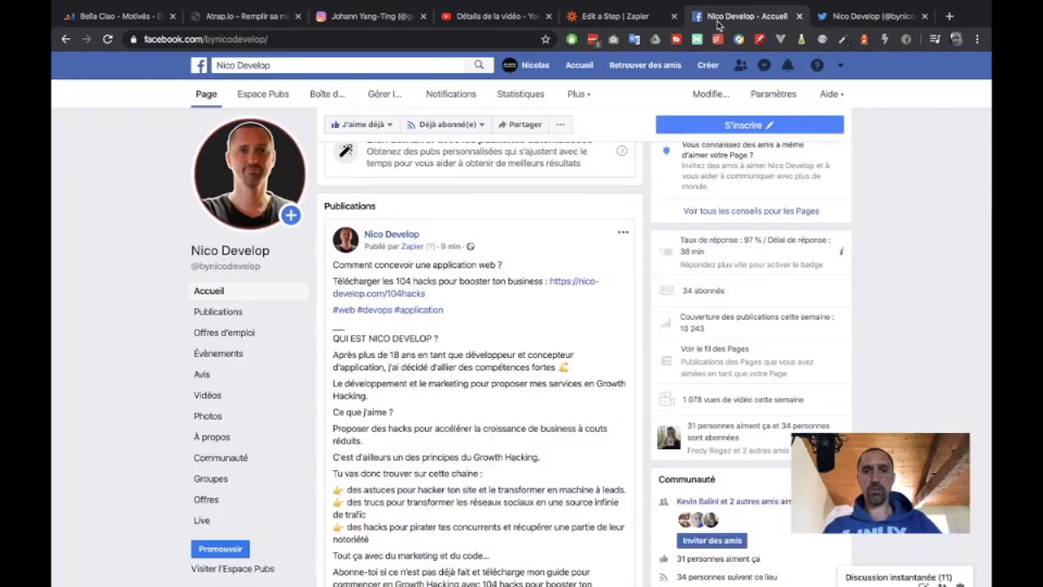
{"action": "left_click", "coordinate": [613, 18]}
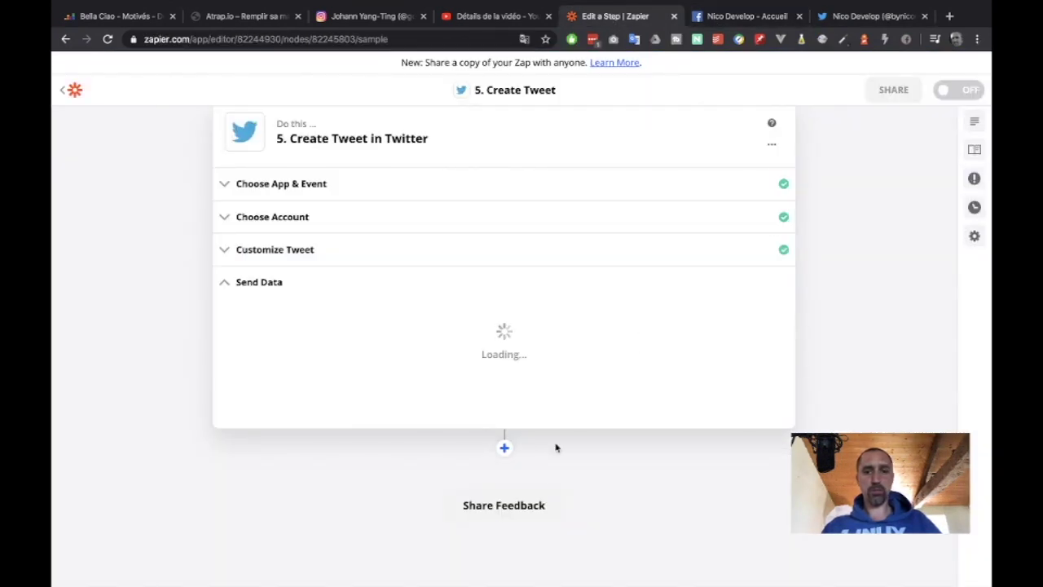
{"action": "left_click", "coordinate": [849, 17]}
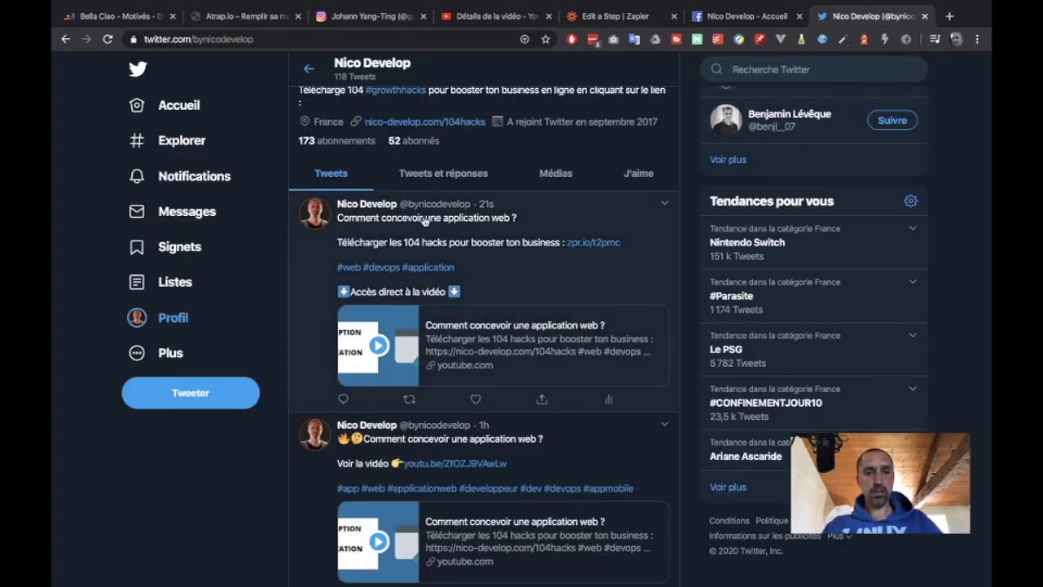
{"action": "left_click_drag", "start_coordinate": [343, 221], "coordinate": [511, 221]}
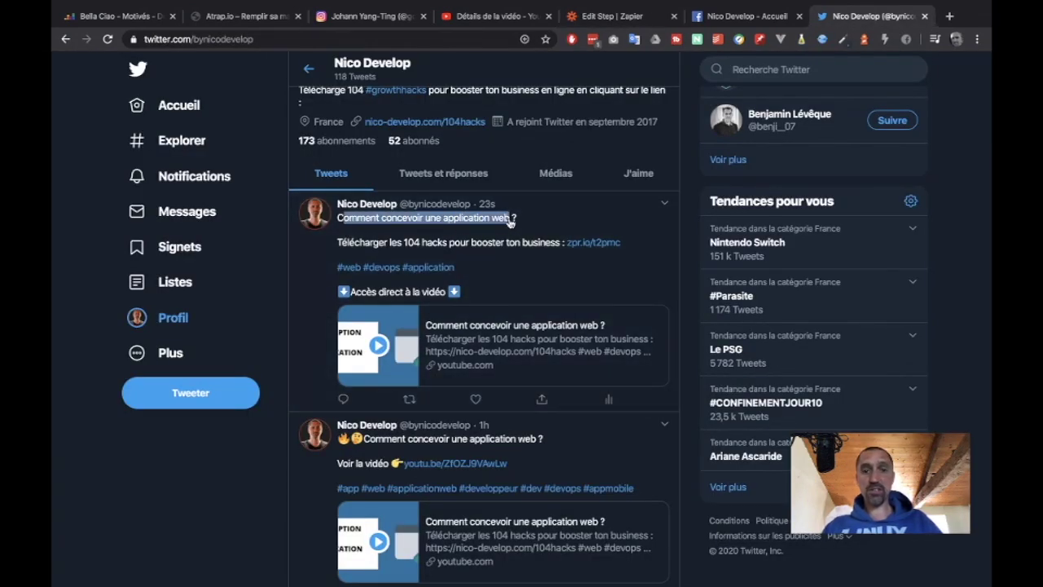
{"action": "left_click", "coordinate": [343, 249]}
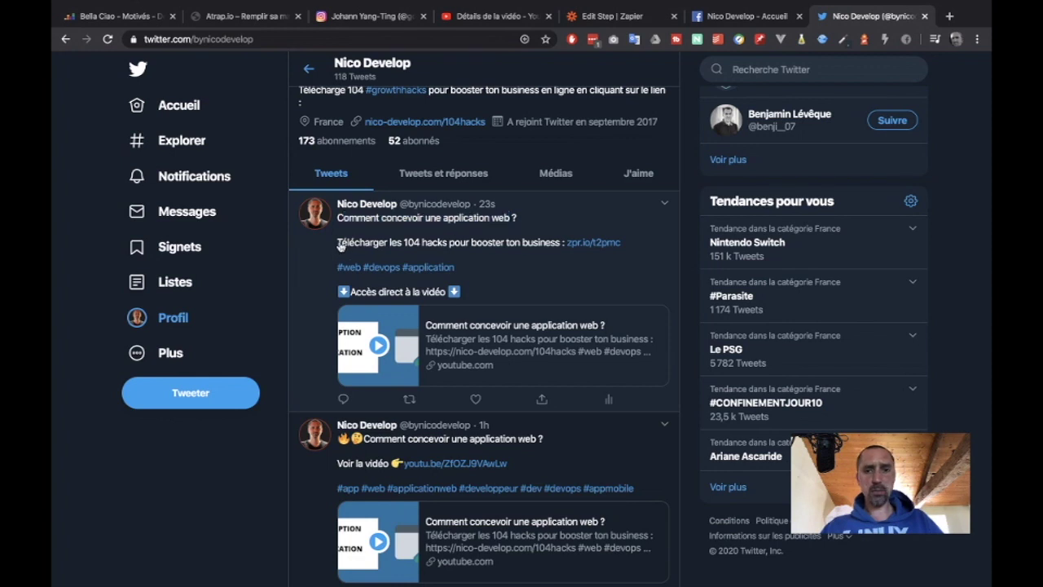
{"action": "left_click", "coordinate": [543, 250]}
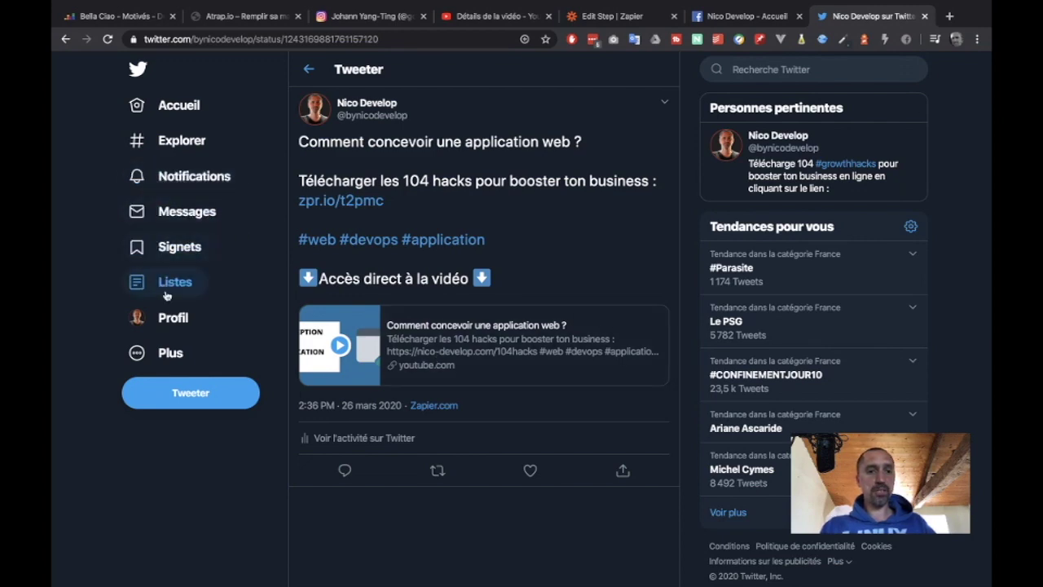
Step: From the Twitter profile, open the earlier manual tweet about the same video and view who retweeted it
{"action": "left_click", "coordinate": [173, 317]}
{"action": "scroll", "coordinate": [501, 307], "scroll_direction": "down", "scroll_amount": 5}
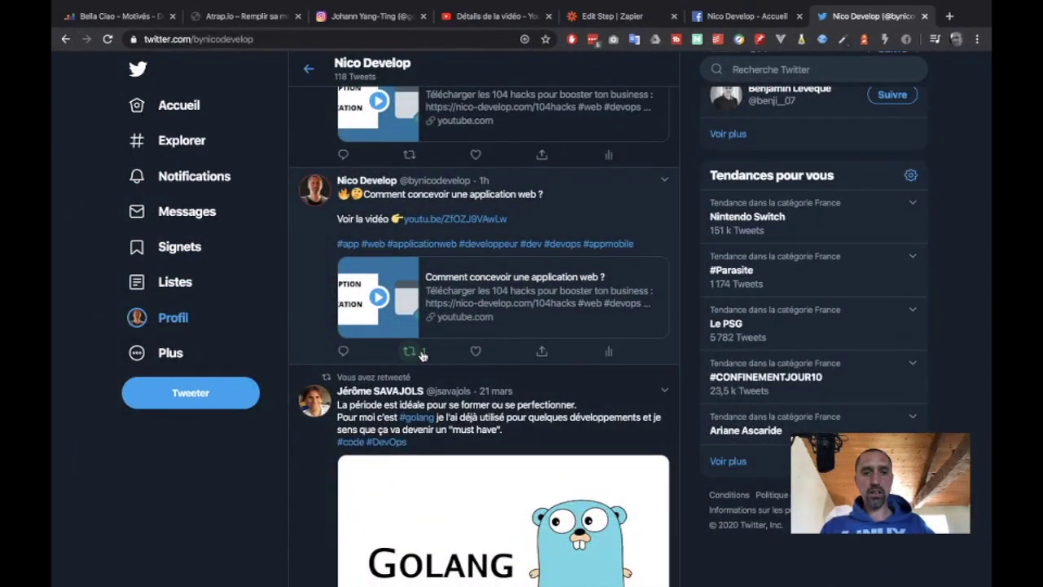
{"action": "left_click", "coordinate": [510, 266]}
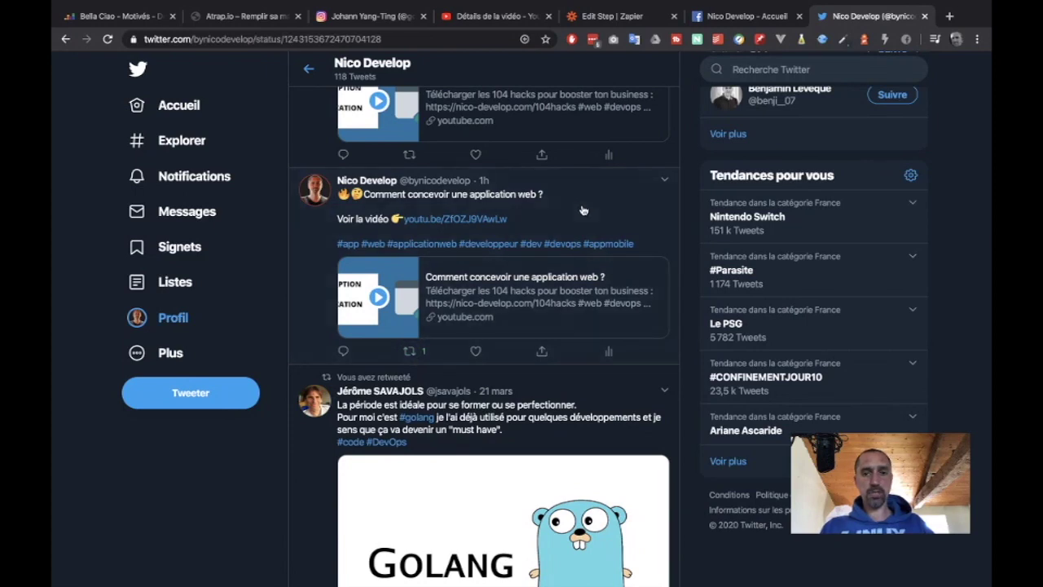
{"action": "left_click", "coordinate": [329, 437]}
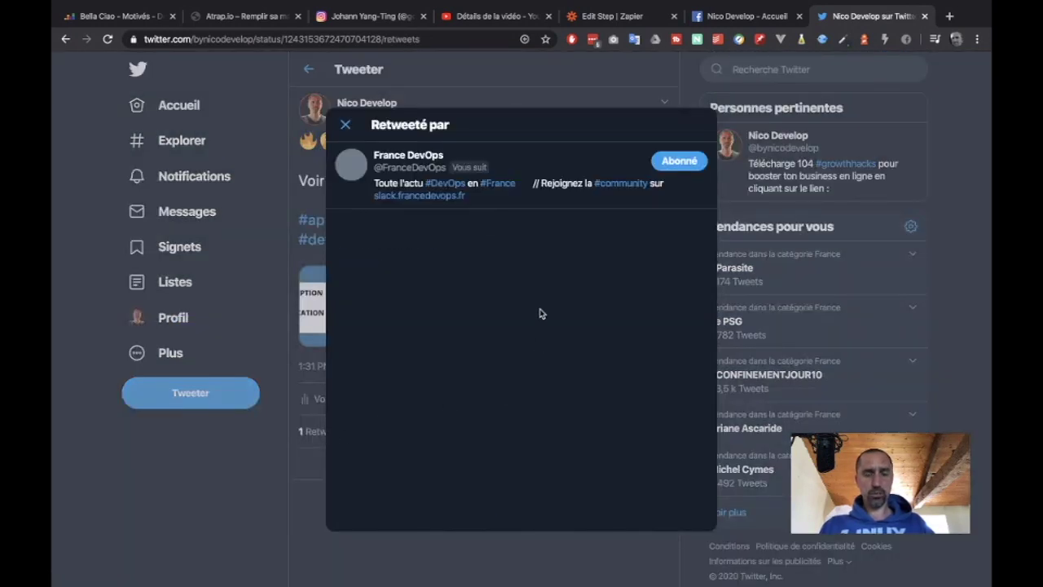
{"action": "mouse_move", "coordinate": [416, 163]}
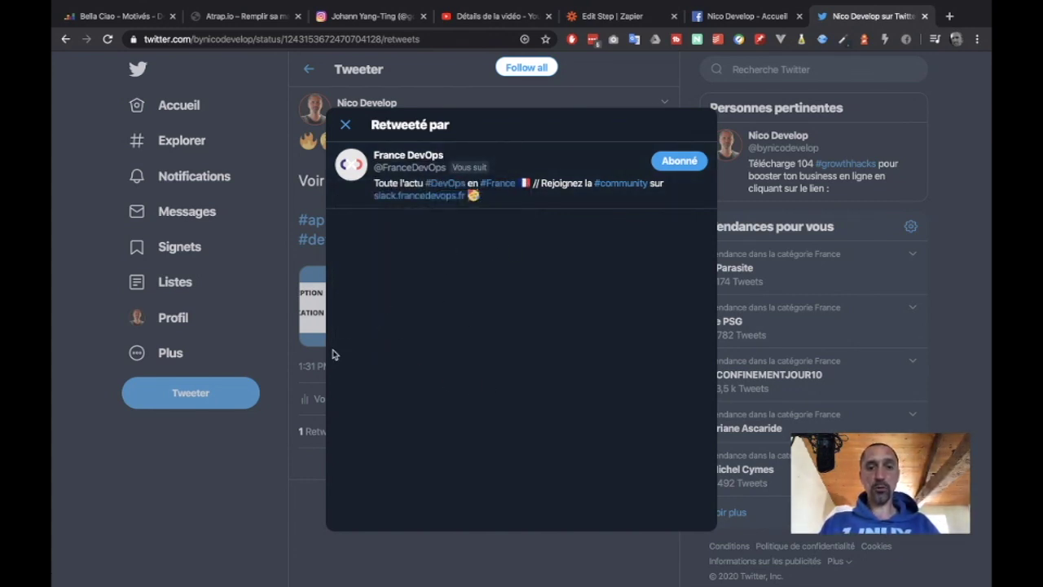
{"action": "left_click", "coordinate": [295, 243]}
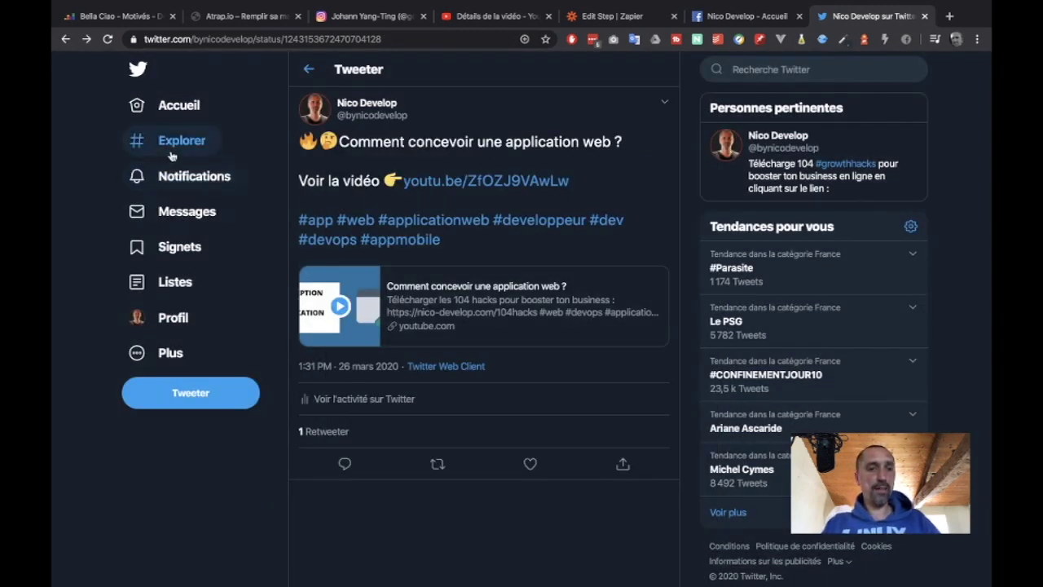
Step: Return to the Twitter profile and examine the statistics of the earlier manual tweet
{"action": "left_click", "coordinate": [181, 321]}
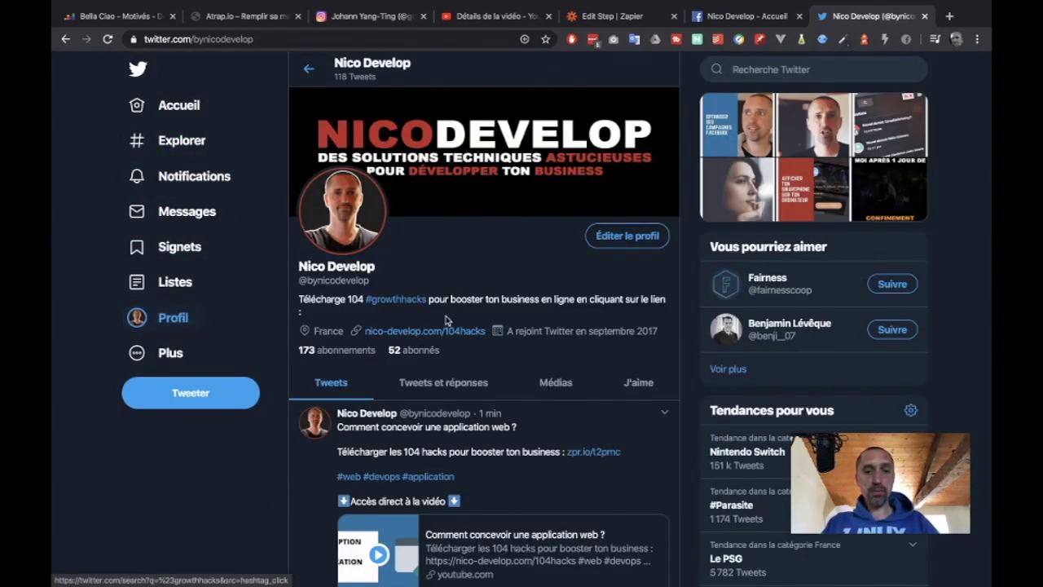
{"action": "scroll", "coordinate": [597, 441], "scroll_direction": "down", "scroll_amount": 3}
{"action": "scroll", "coordinate": [597, 441], "scroll_direction": "down", "scroll_amount": 2}
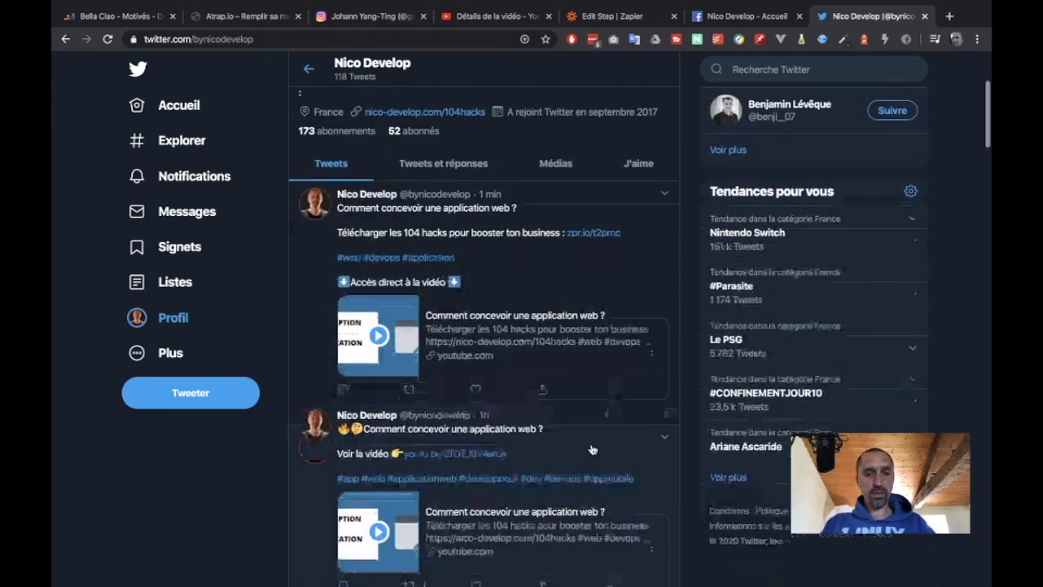
{"action": "left_click", "coordinate": [613, 466]}
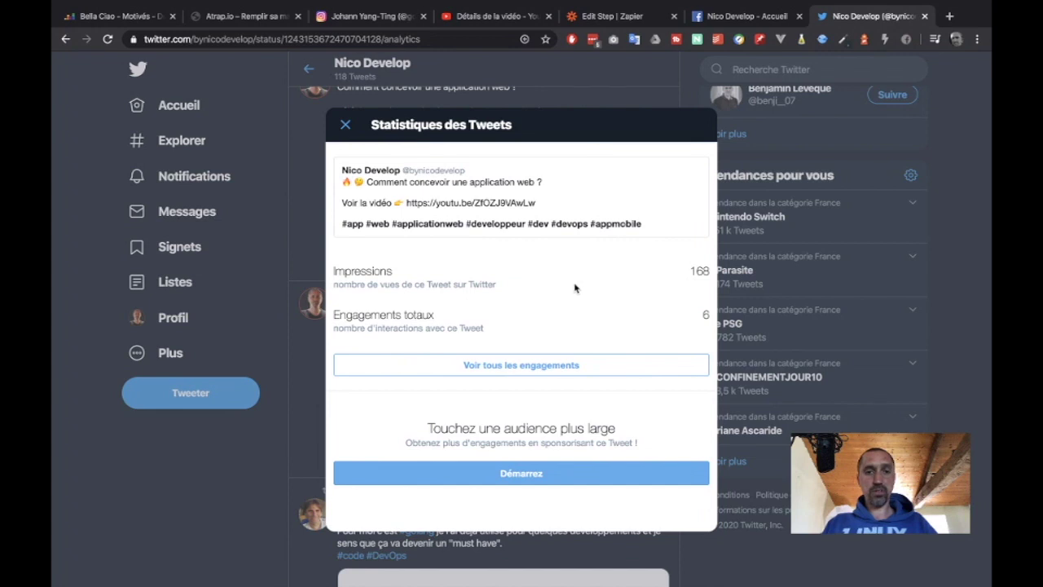
{"action": "left_click", "coordinate": [297, 406]}
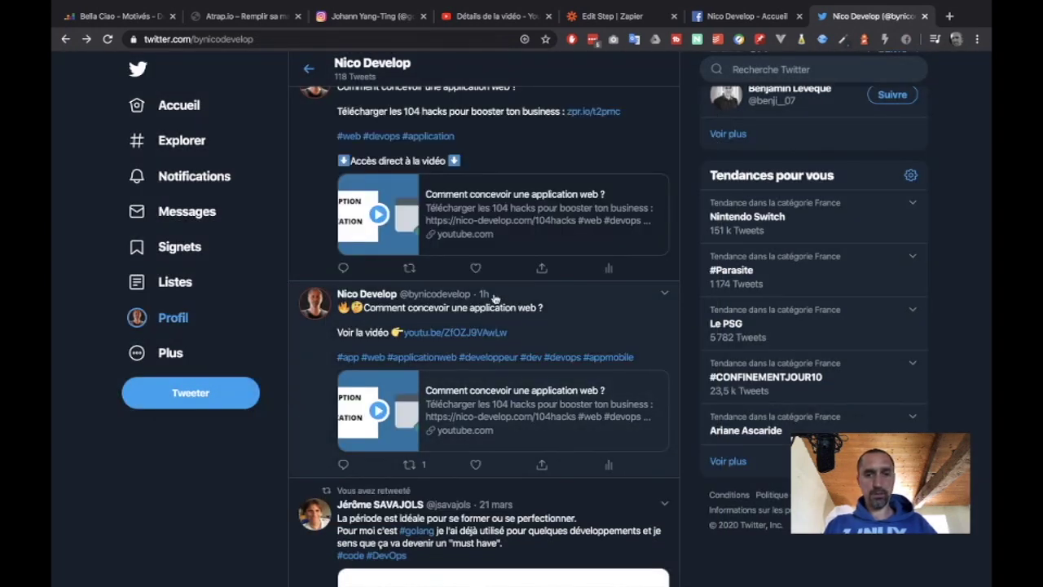
{"action": "left_click", "coordinate": [609, 464]}
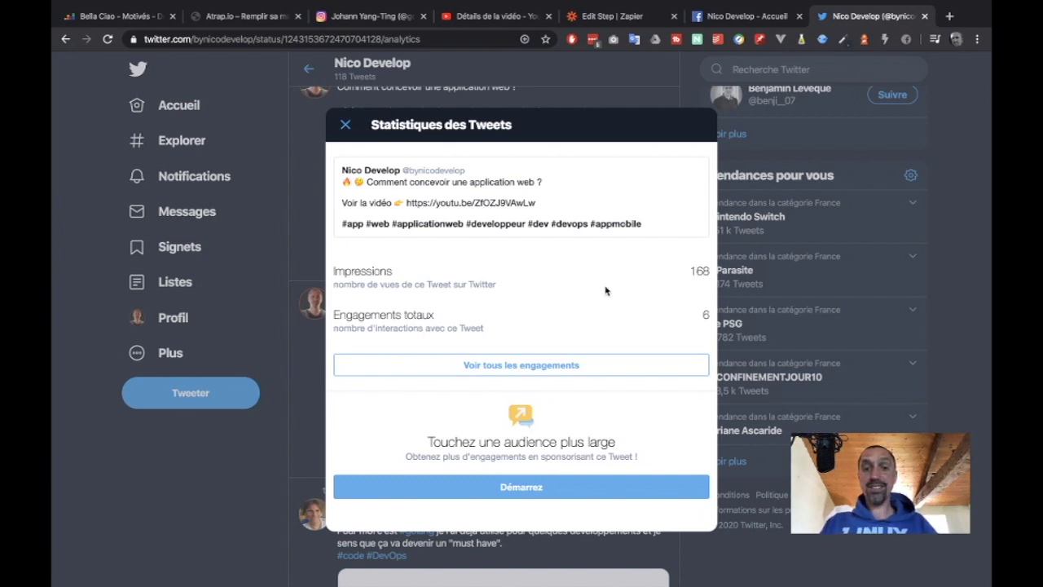
{"action": "left_click", "coordinate": [259, 455]}
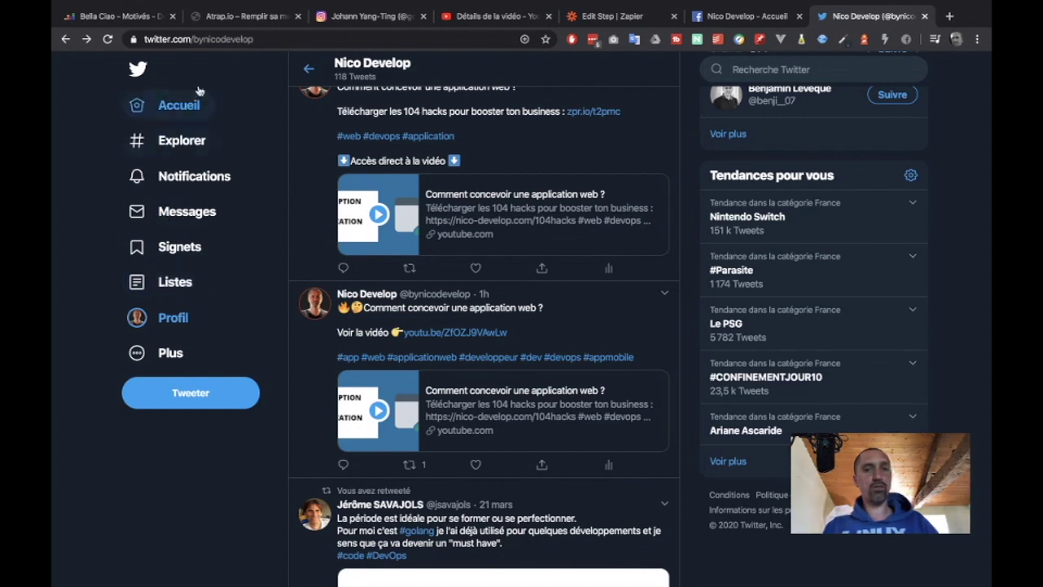
Step: Back in Zapier, add a LinkedIn action after the Create Tweet step
{"action": "left_click", "coordinate": [611, 15]}
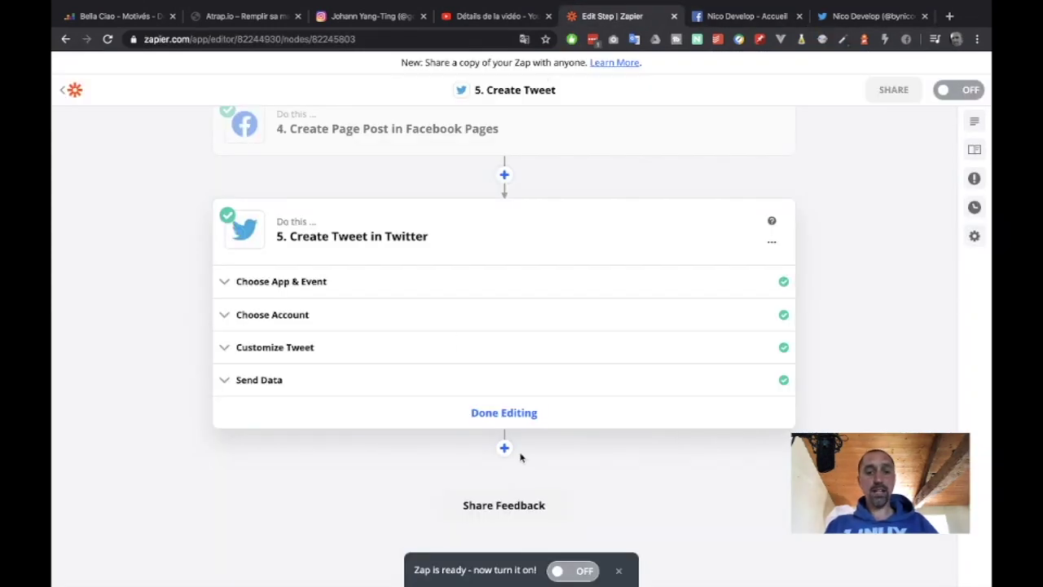
{"action": "scroll", "coordinate": [731, 238], "scroll_direction": "up", "scroll_amount": 5}
{"action": "scroll", "coordinate": [730, 238], "scroll_direction": "down", "scroll_amount": 5}
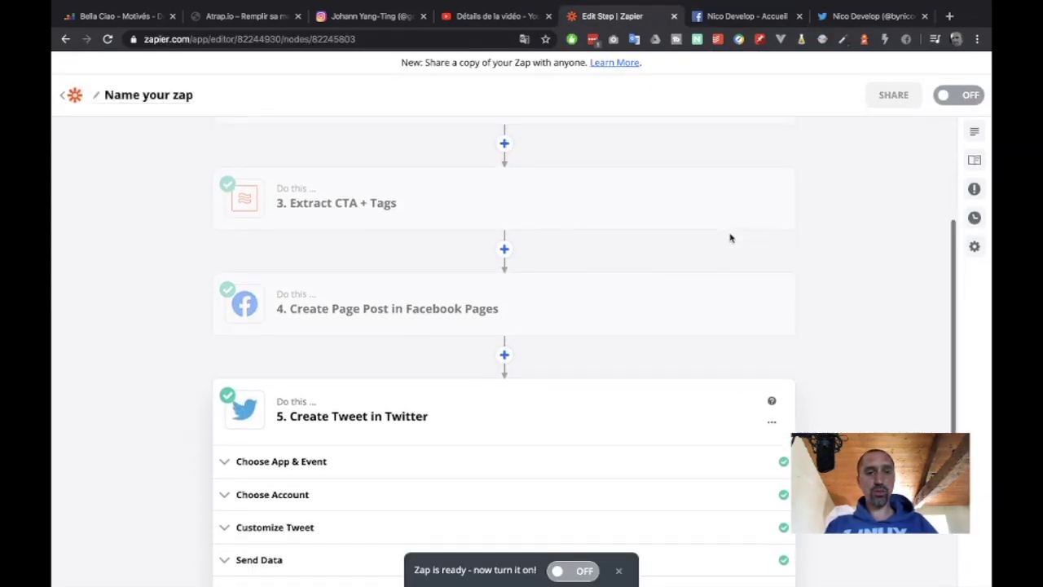
{"action": "left_click", "coordinate": [505, 448]}
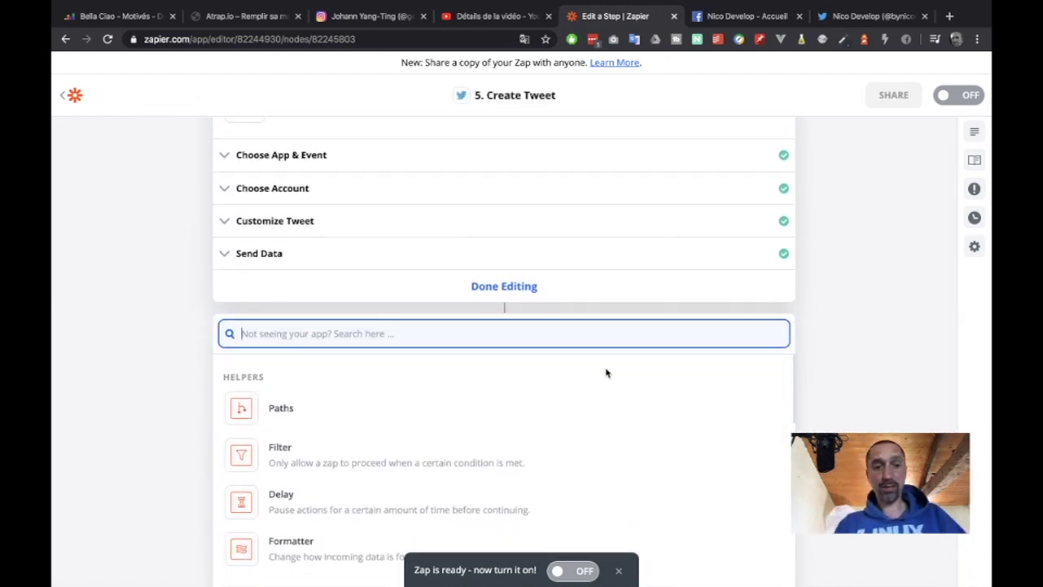
{"action": "type", "text": "lin"}
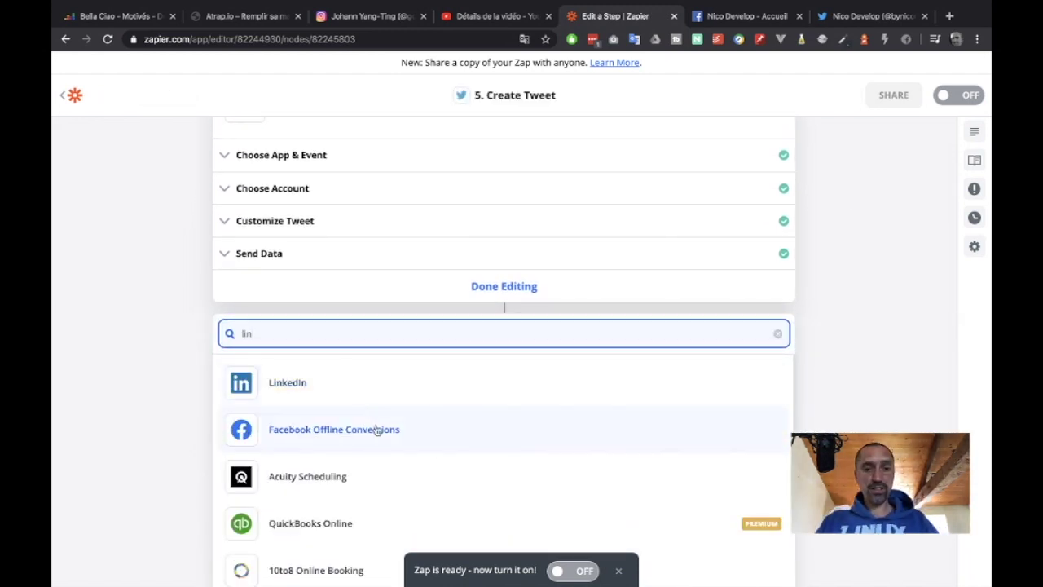
{"action": "left_click", "coordinate": [327, 395]}
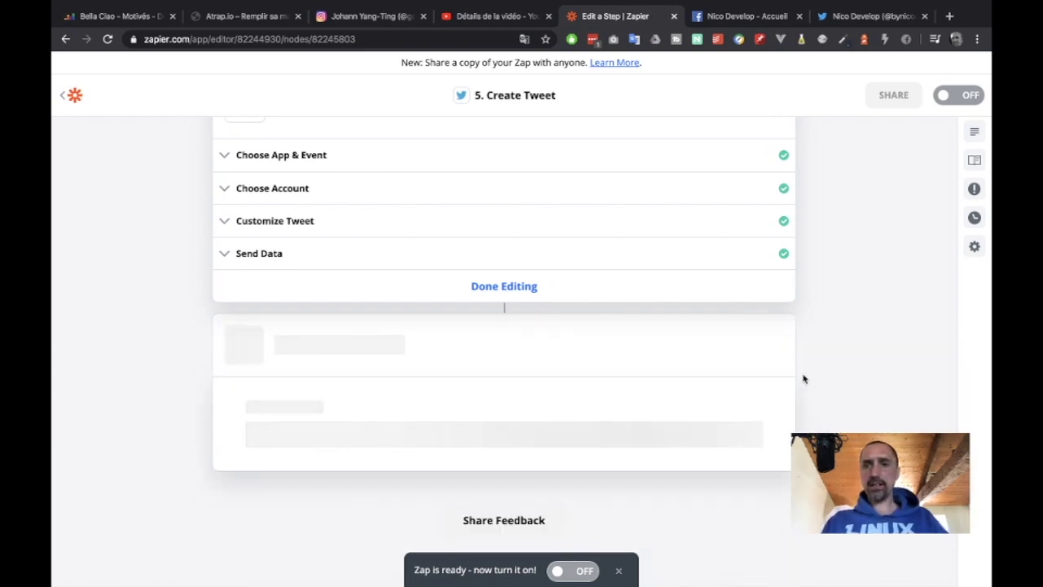
Step: Open linkedin.com in a new browser tab
{"action": "left_click", "coordinate": [950, 17]}
{"action": "type", "text": "linkedin.com"}
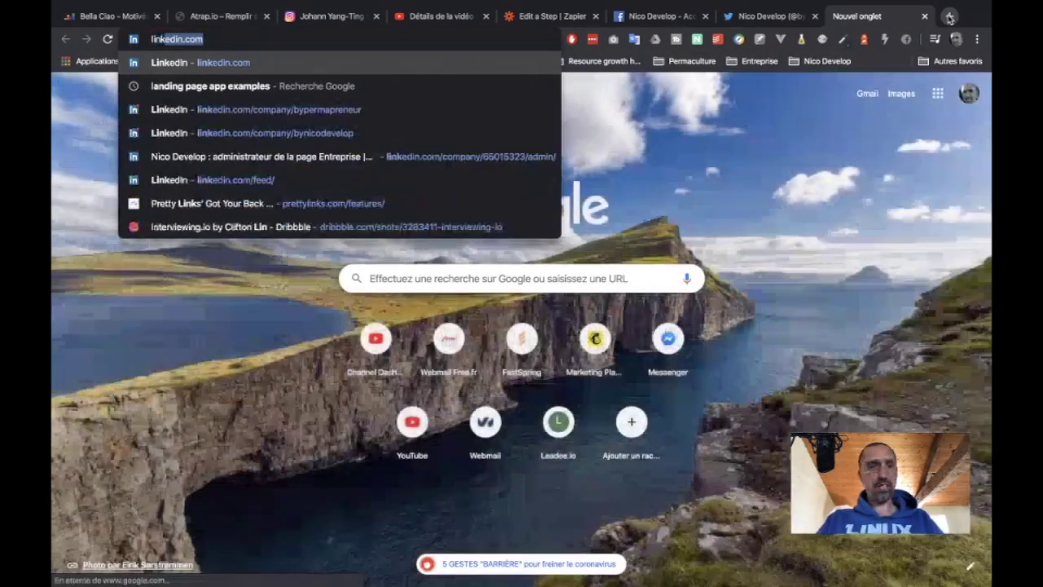
{"action": "key", "text": "Return"}
Step: Back in Zapier, set step 6's LinkedIn action event to Create Share Update and continue to the next section
{"action": "left_click", "coordinate": [530, 17]}
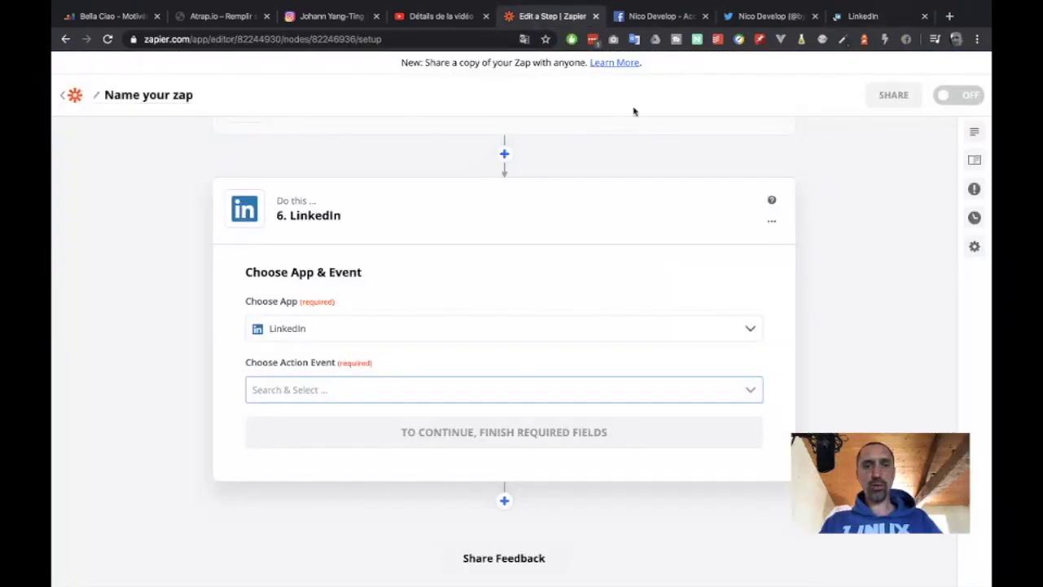
{"action": "left_click", "coordinate": [525, 395]}
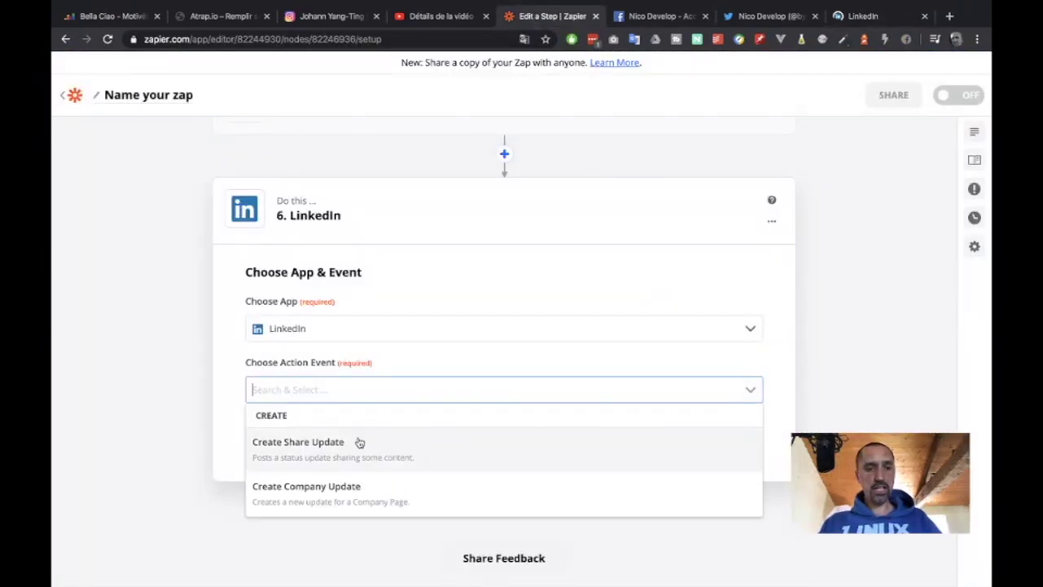
{"action": "scroll", "coordinate": [177, 461], "scroll_direction": "down", "scroll_amount": 1}
{"action": "left_click", "coordinate": [326, 401]}
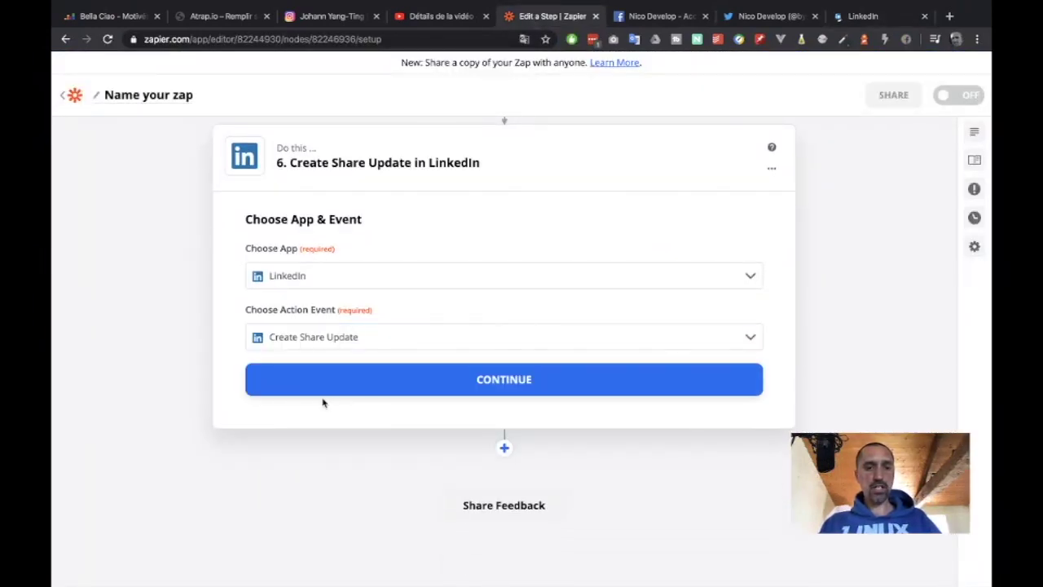
{"action": "left_click", "coordinate": [355, 381]}
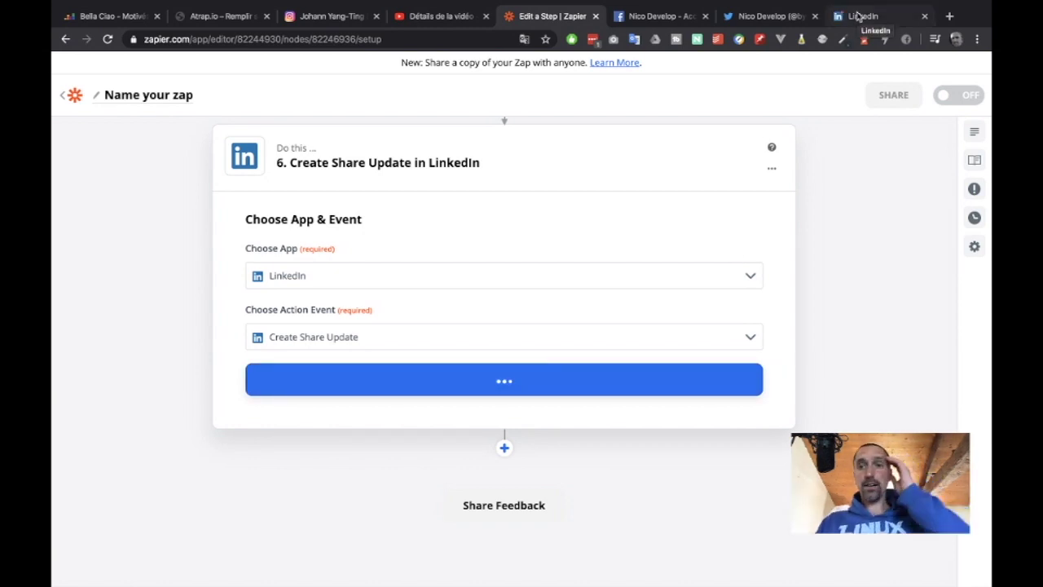
{"action": "left_click", "coordinate": [858, 16]}
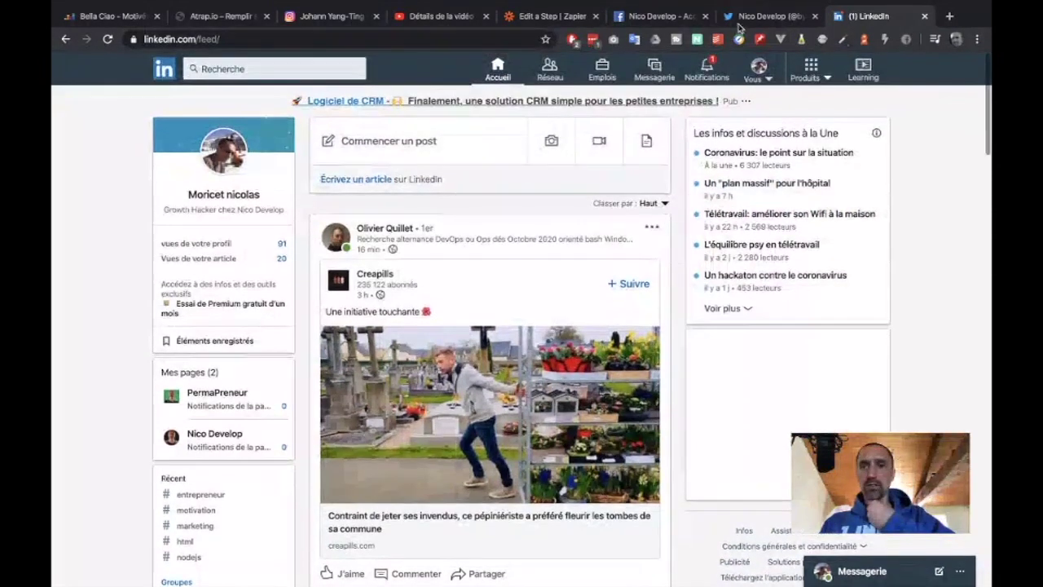
{"action": "left_click", "coordinate": [762, 16]}
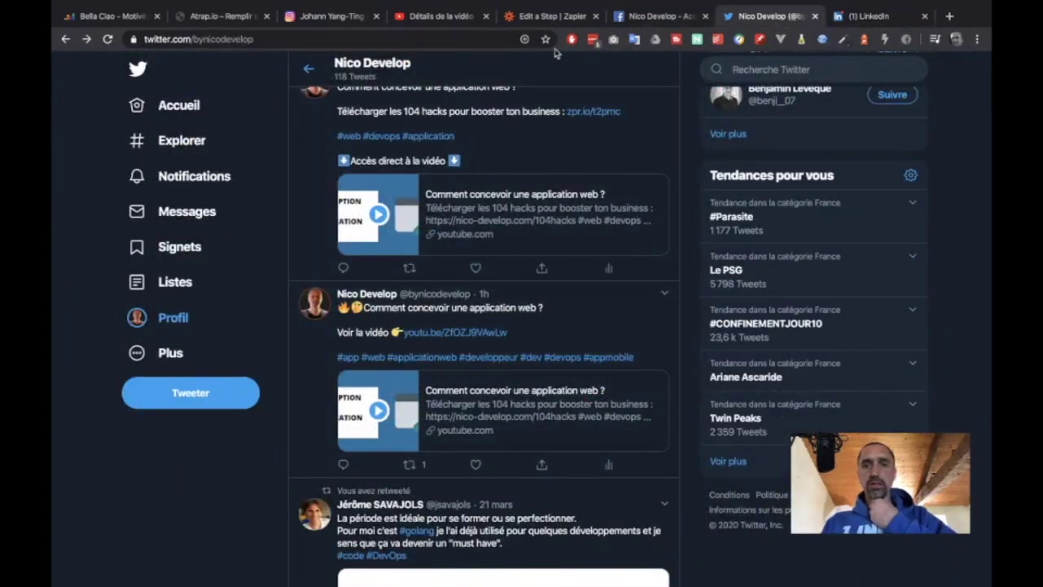
Step: Back in Zapier, select the saved LinkedIn account for step 6's Create Share Update action
{"action": "left_click", "coordinate": [550, 16]}
{"action": "left_click", "coordinate": [421, 314]}
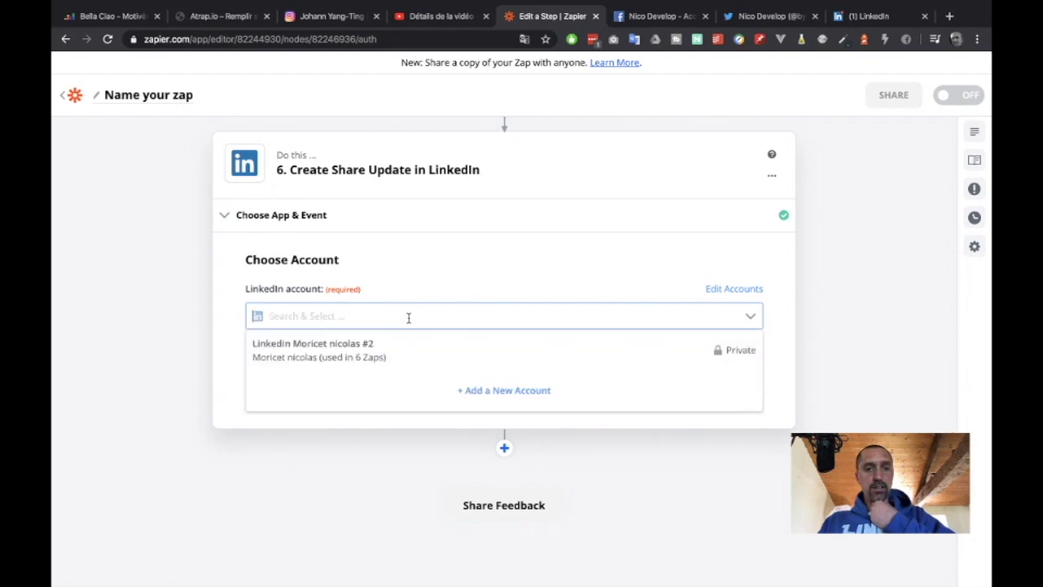
{"action": "left_click", "coordinate": [303, 359]}
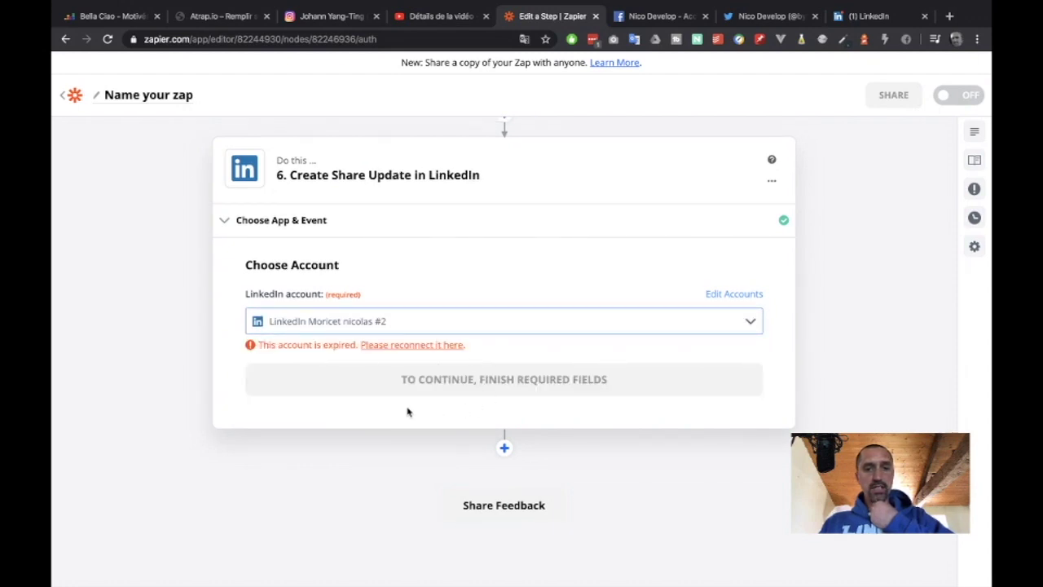
Step: Reconnect the LinkedIn account by signing in with the account password, and continue to the share update fields
{"action": "left_click", "coordinate": [418, 345]}
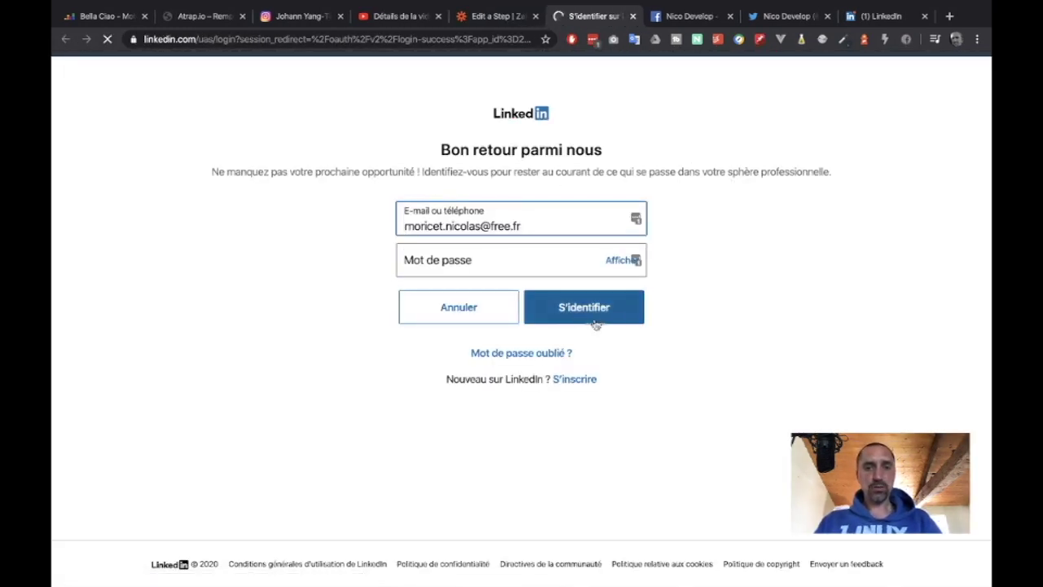
{"action": "left_click", "coordinate": [481, 262]}
{"action": "left_click", "coordinate": [583, 318]}
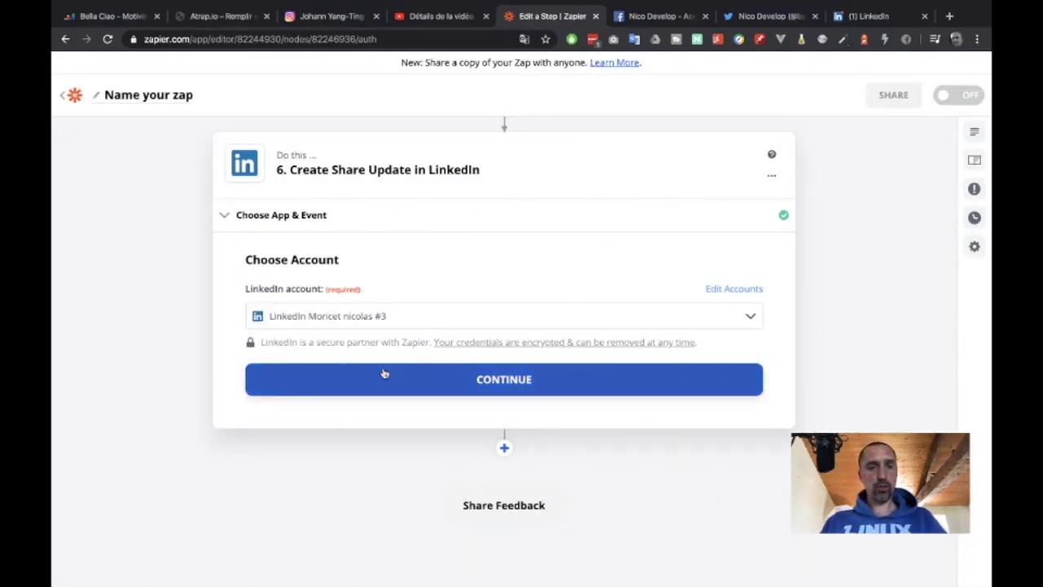
{"action": "left_click", "coordinate": [477, 383]}
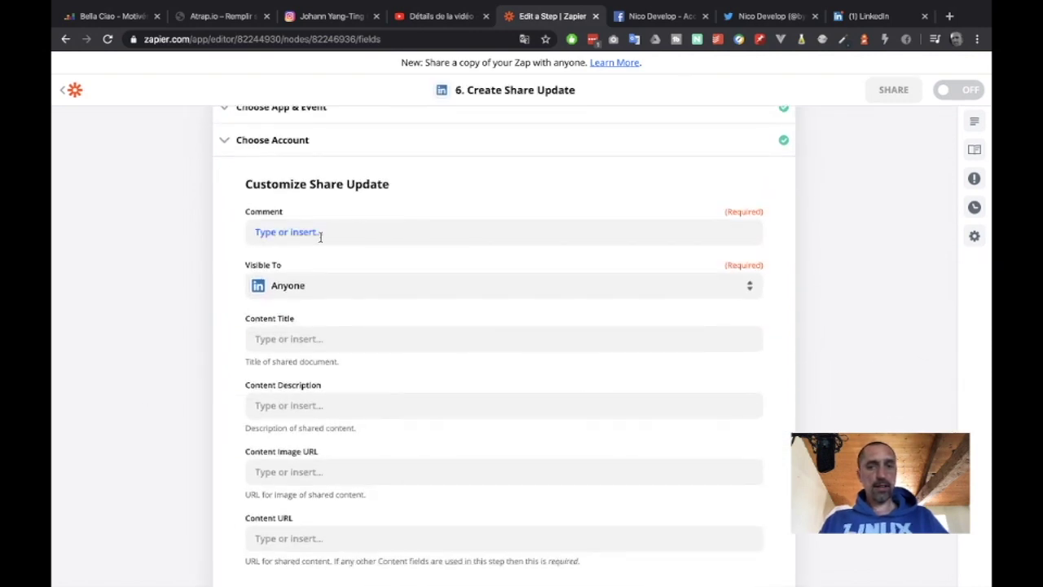
Step: Fill the Comment with the YouTube video Title, a blank line and the Output of step 3, Extract CTA + Tags
{"action": "left_click", "coordinate": [320, 234]}
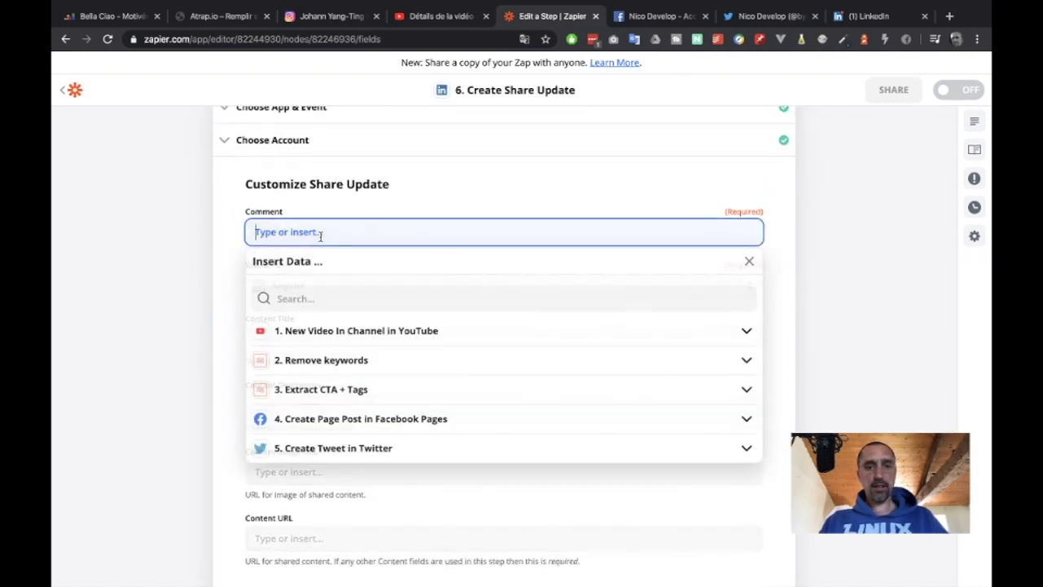
{"action": "left_click", "coordinate": [356, 389]}
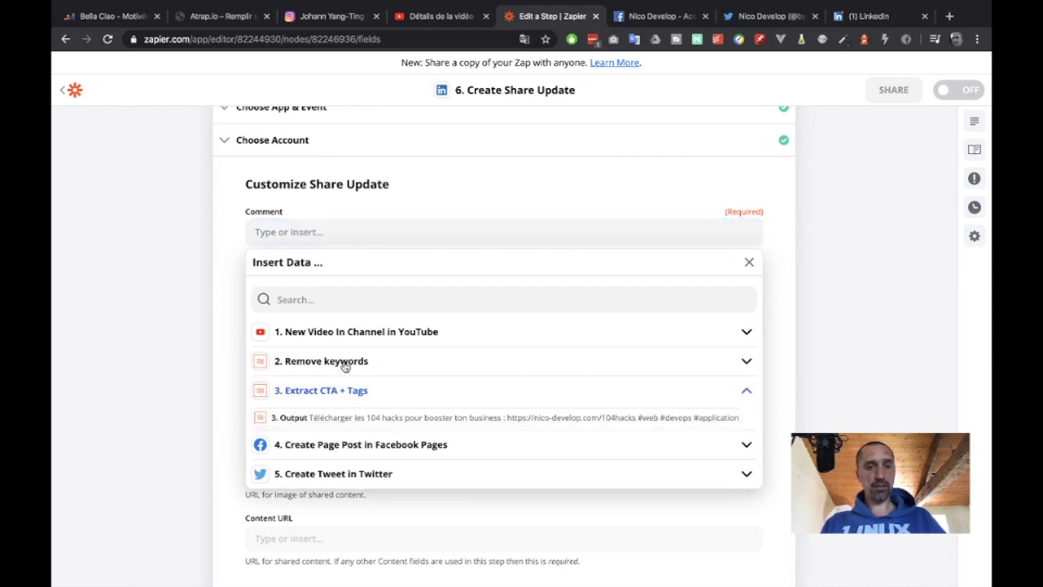
{"action": "left_click", "coordinate": [388, 422]}
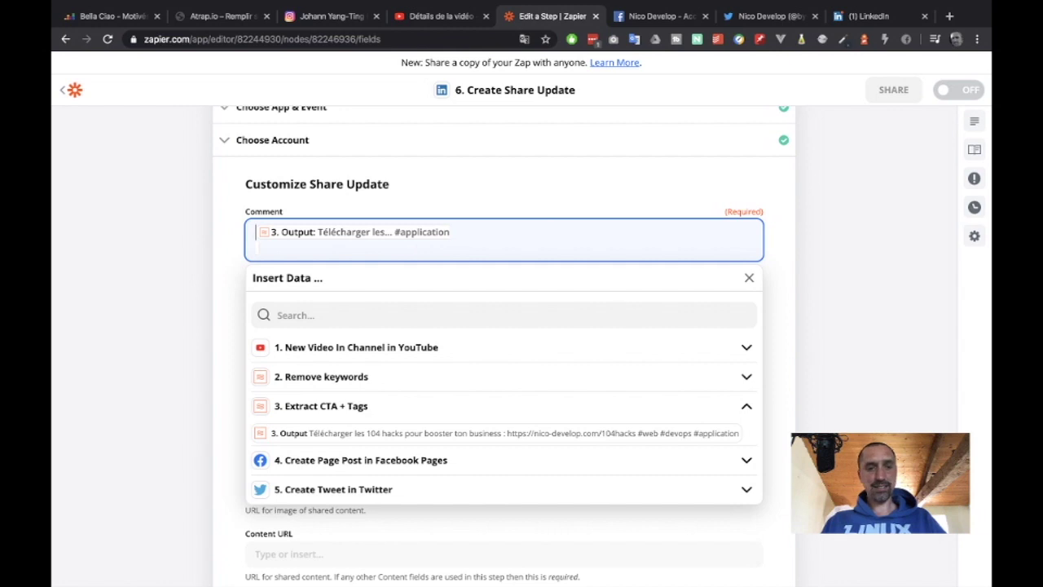
{"action": "key", "text": "Return"}
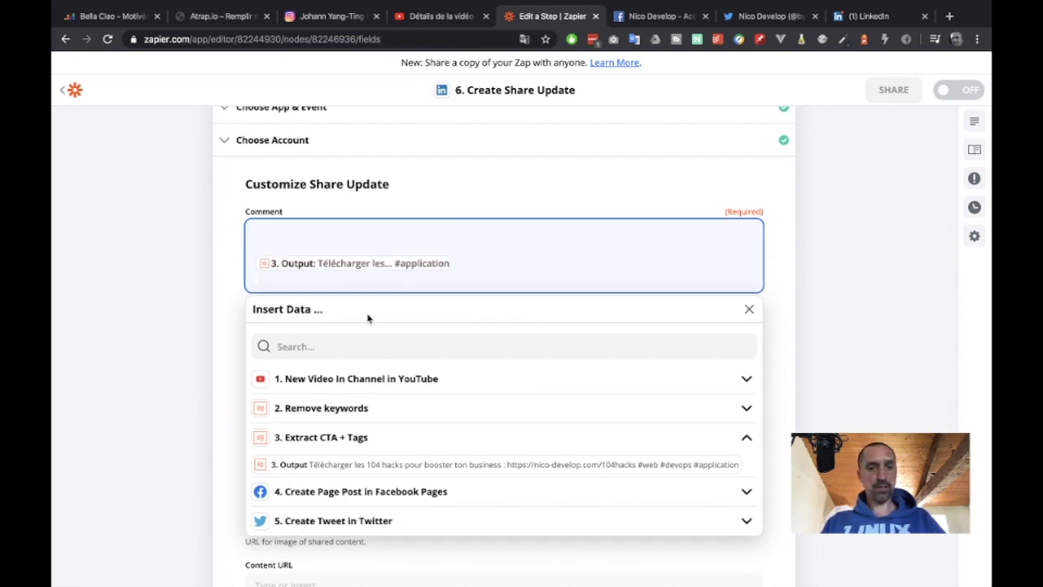
{"action": "left_click", "coordinate": [348, 390]}
{"action": "left_click", "coordinate": [319, 406]}
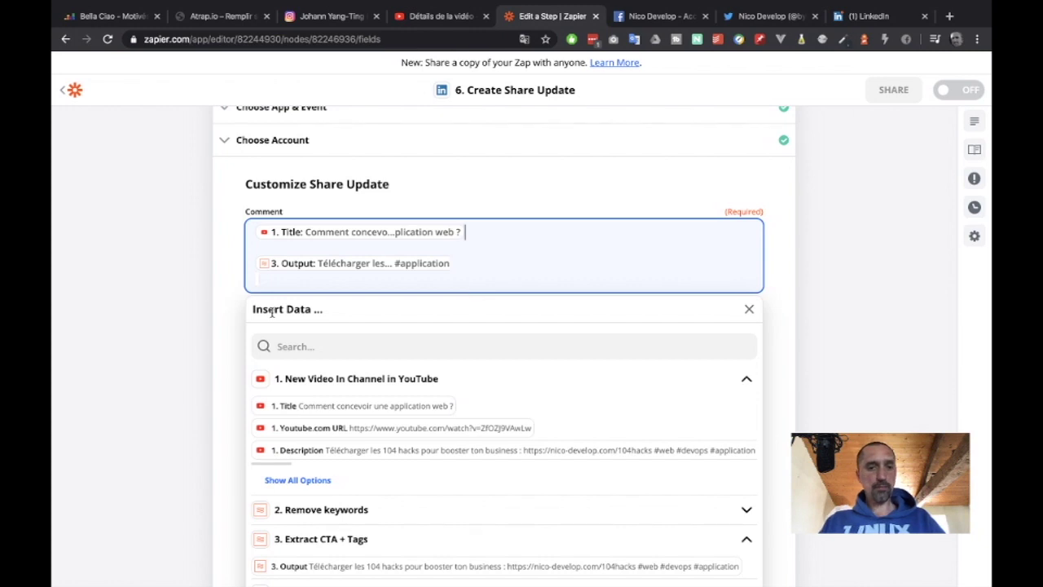
{"action": "left_click", "coordinate": [216, 315]}
Step: Set the Content Title to the Title from step 1, New Video In Channel in YouTube
{"action": "scroll", "coordinate": [217, 315], "scroll_direction": "down", "scroll_amount": 2}
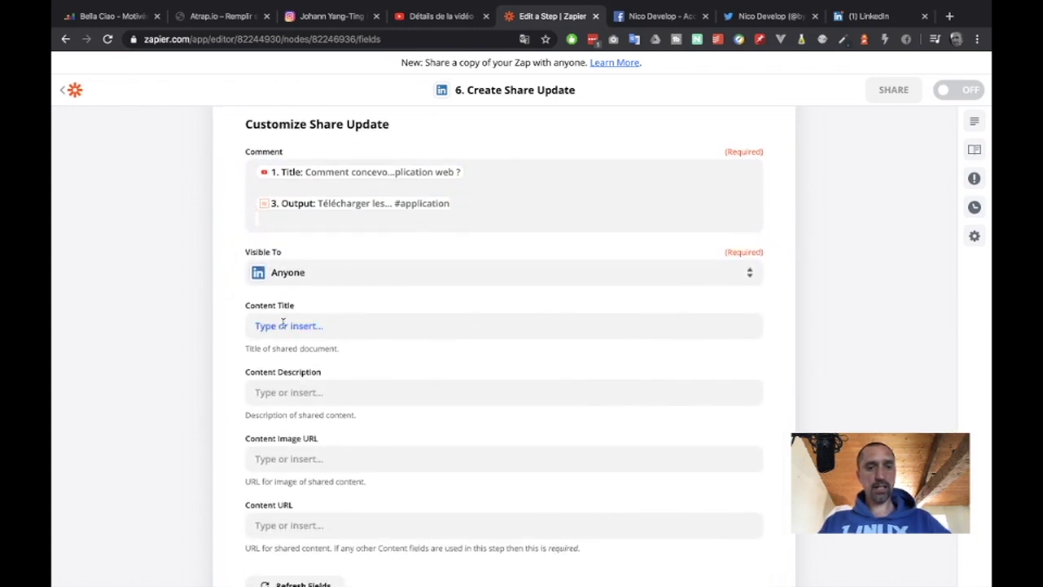
{"action": "left_click", "coordinate": [283, 324]}
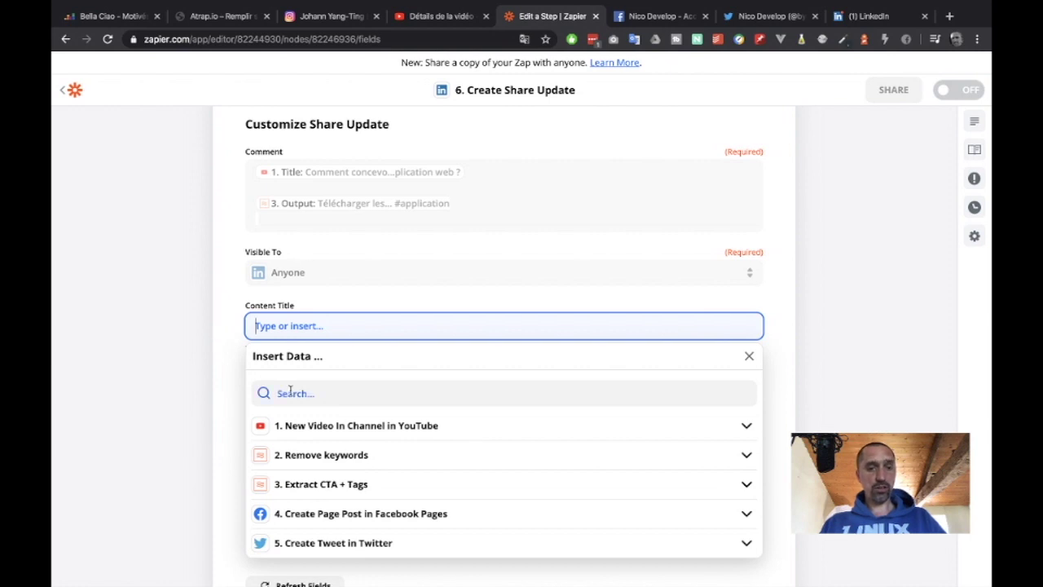
{"action": "left_click", "coordinate": [302, 426]}
{"action": "left_click", "coordinate": [304, 453]}
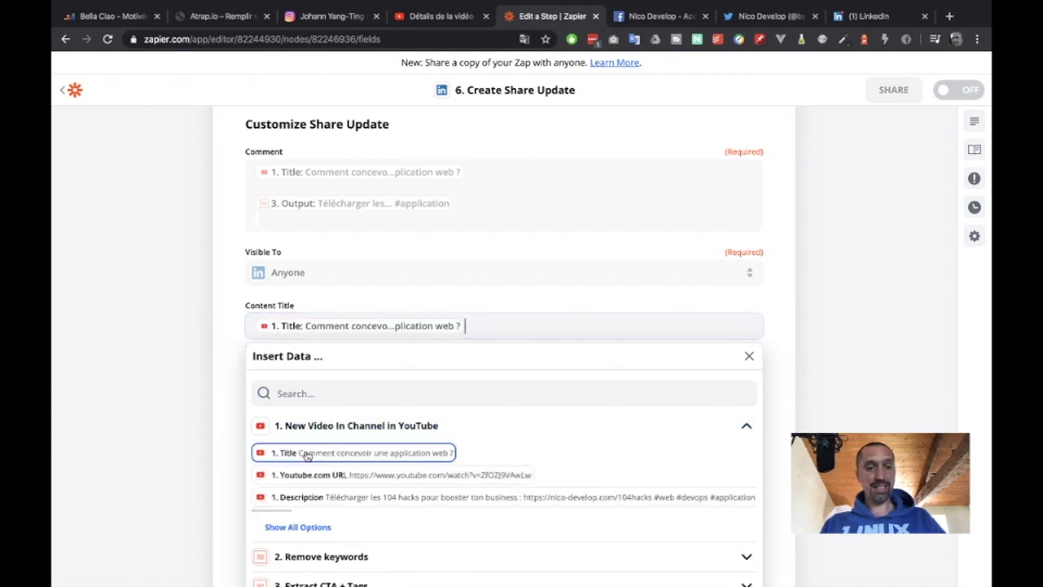
{"action": "left_click", "coordinate": [217, 326]}
{"action": "scroll", "coordinate": [221, 321], "scroll_direction": "down", "scroll_amount": 3}
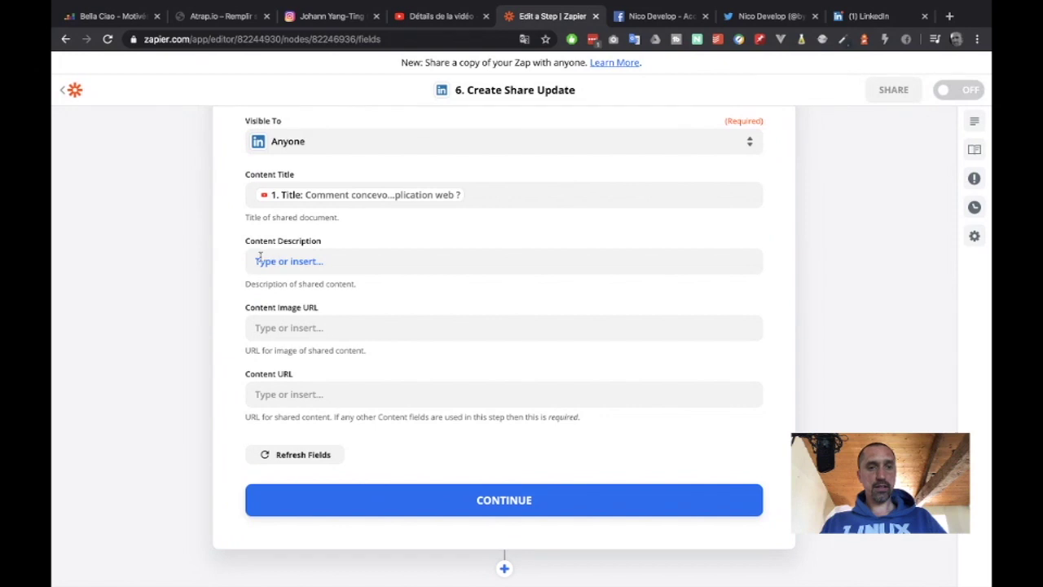
{"action": "scroll", "coordinate": [276, 260], "scroll_direction": "up", "scroll_amount": 4}
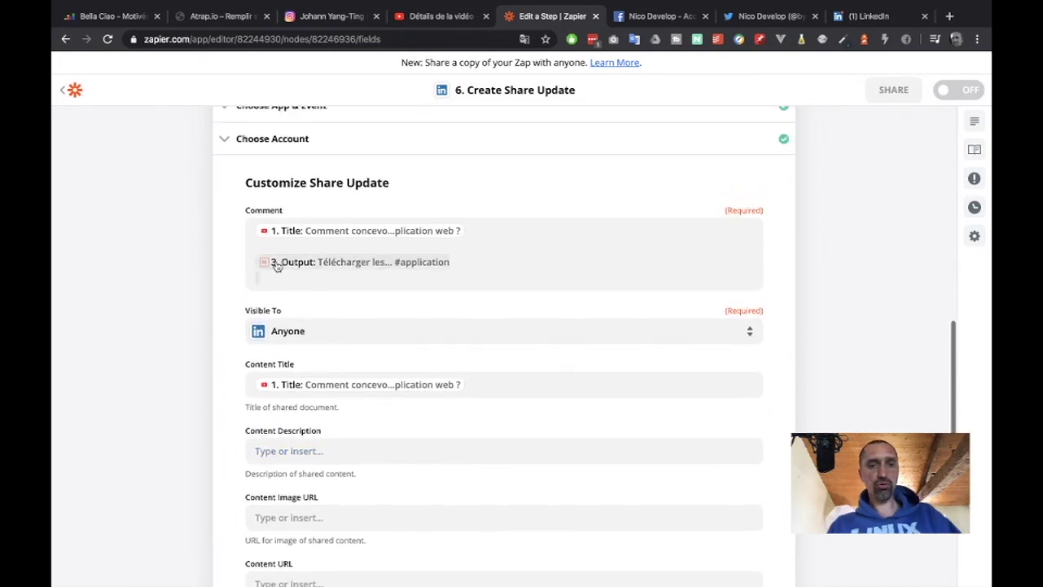
{"action": "scroll", "coordinate": [339, 286], "scroll_direction": "down", "scroll_amount": 3}
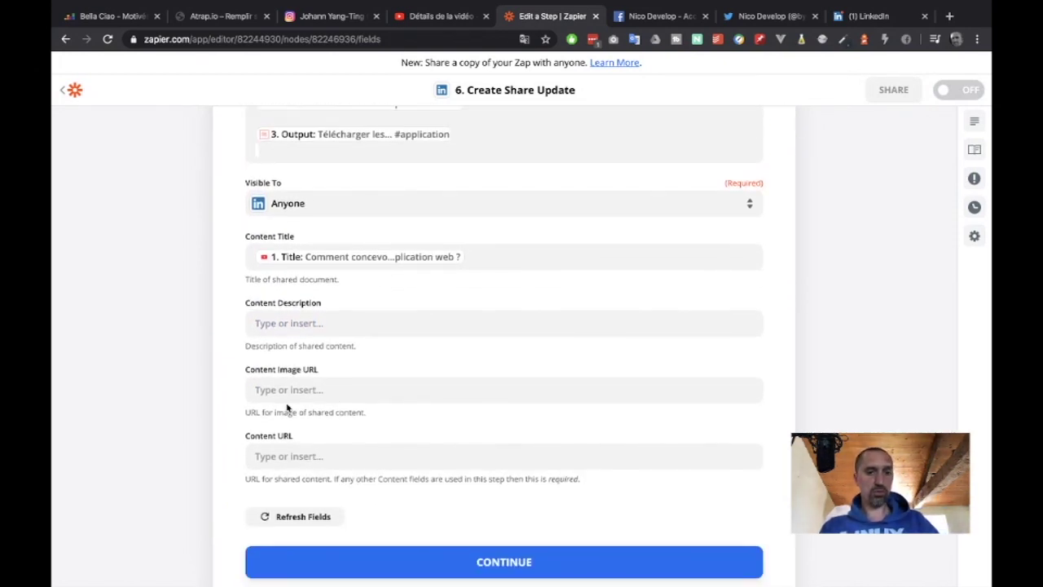
{"action": "left_click", "coordinate": [286, 392]}
{"action": "left_click", "coordinate": [308, 499]}
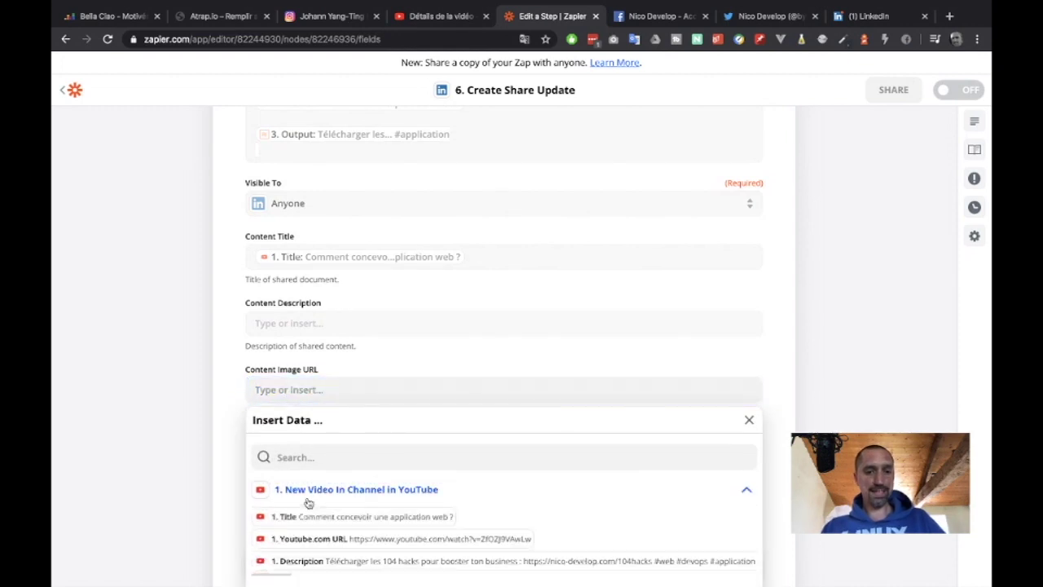
{"action": "scroll", "coordinate": [305, 493], "scroll_direction": "down", "scroll_amount": 1}
{"action": "left_click", "coordinate": [330, 469]}
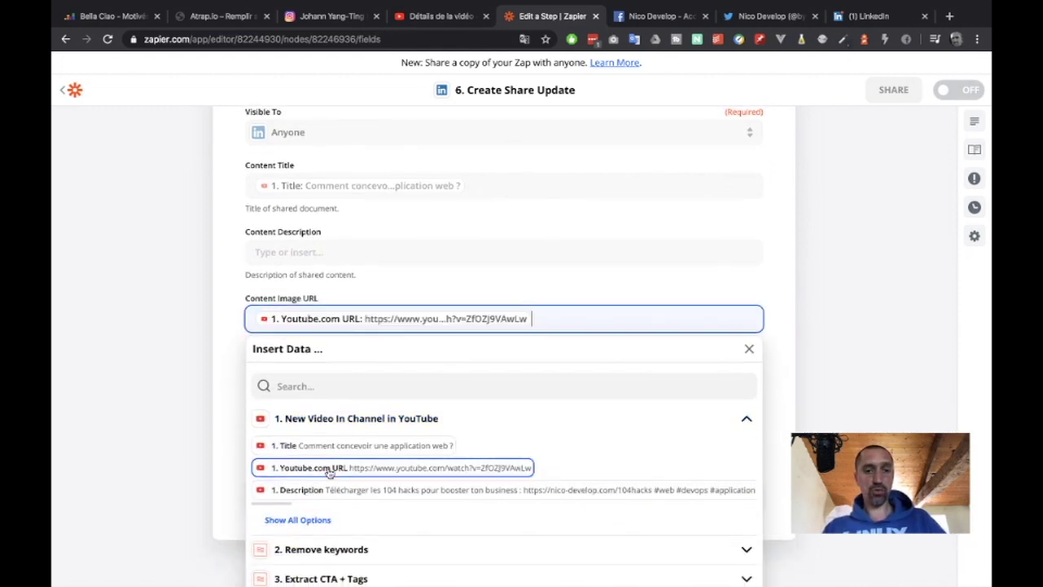
{"action": "left_click", "coordinate": [230, 376]}
{"action": "scroll", "coordinate": [224, 373], "scroll_direction": "down", "scroll_amount": 1}
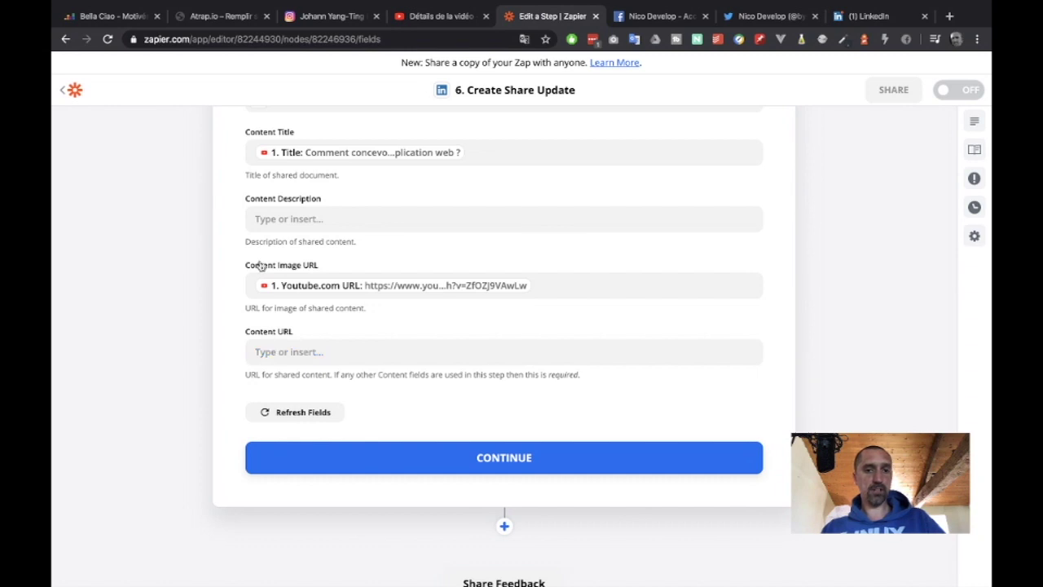
{"action": "left_click", "coordinate": [542, 285]}
{"action": "key", "text": "BackSpace"}
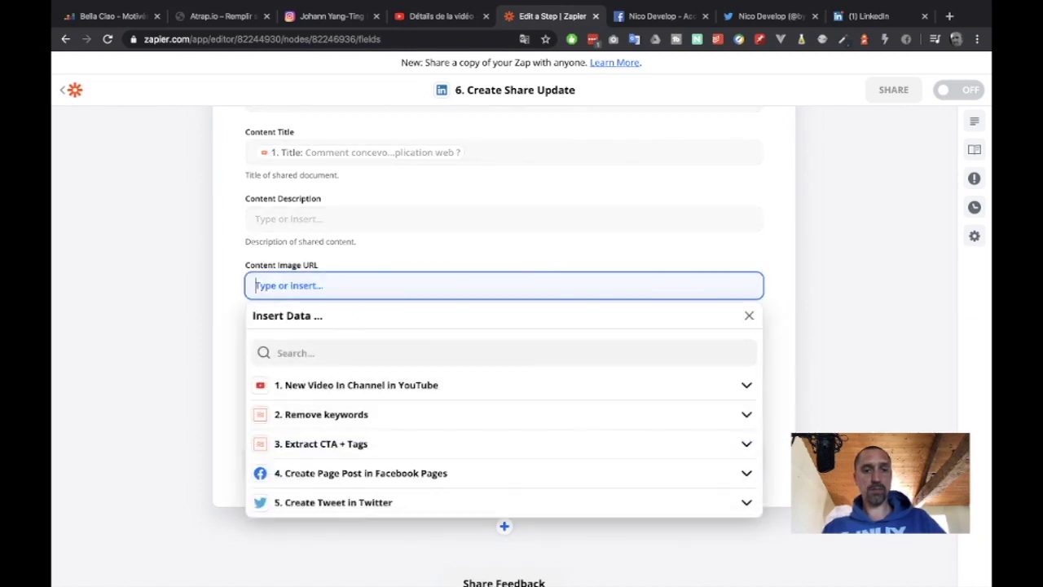
{"action": "left_click", "coordinate": [205, 340]}
Step: Set the Content URL to the Youtube.com URL from step 1, New Video In Channel in YouTube
{"action": "left_click", "coordinate": [280, 349]}
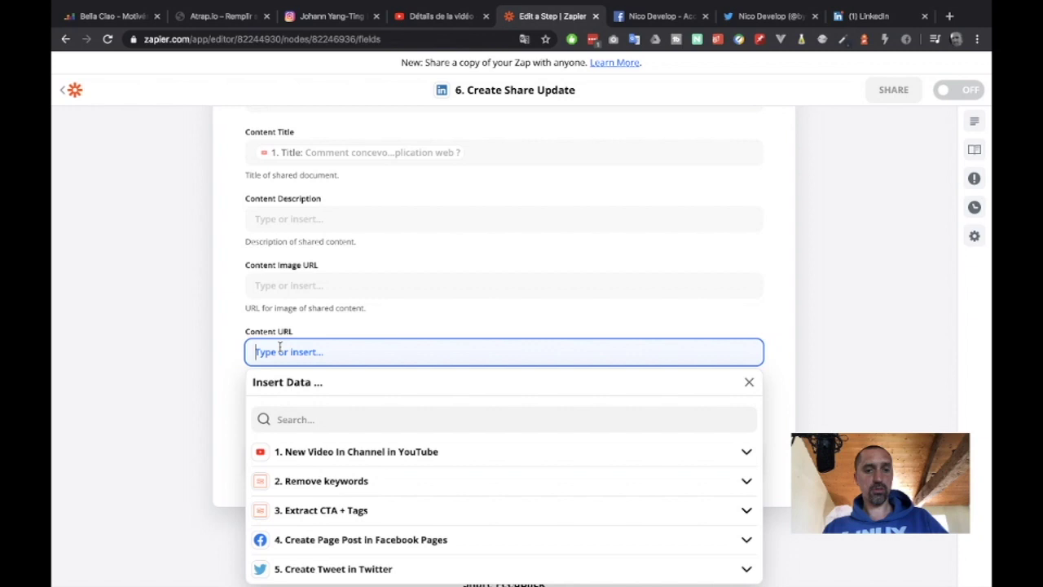
{"action": "left_click", "coordinate": [333, 451]}
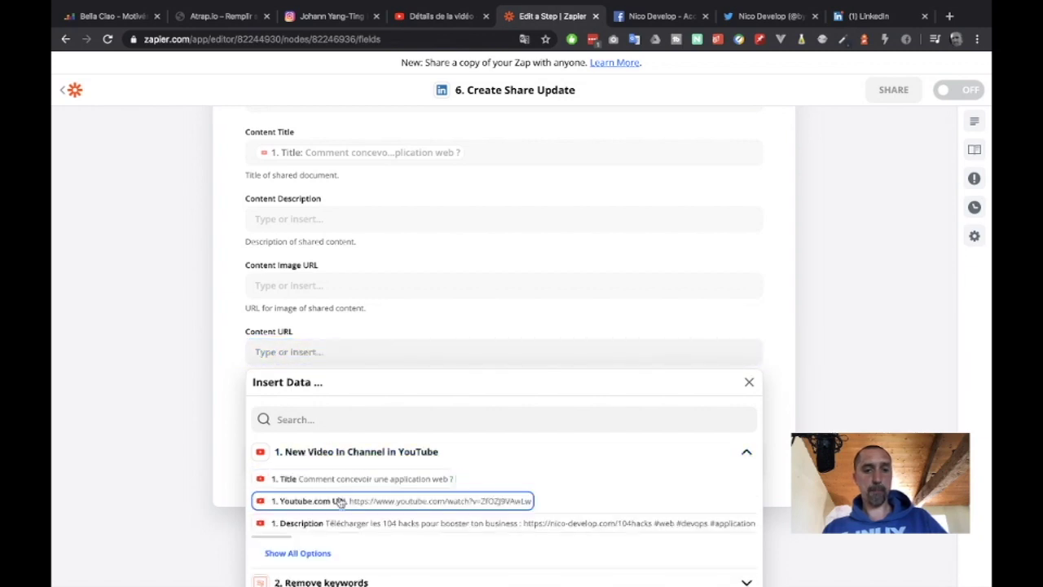
{"action": "left_click", "coordinate": [339, 502]}
{"action": "left_click", "coordinate": [217, 349]}
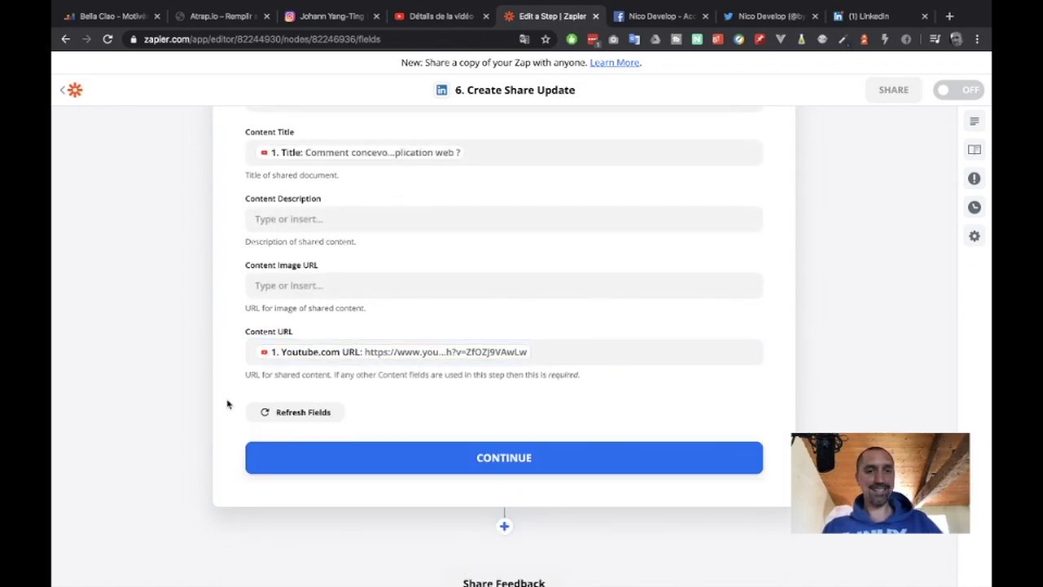
Step: Review the Visible To options, keeping Anyone, and continue to send the LinkedIn share update as a test
{"action": "scroll", "coordinate": [228, 404], "scroll_direction": "up", "scroll_amount": 3}
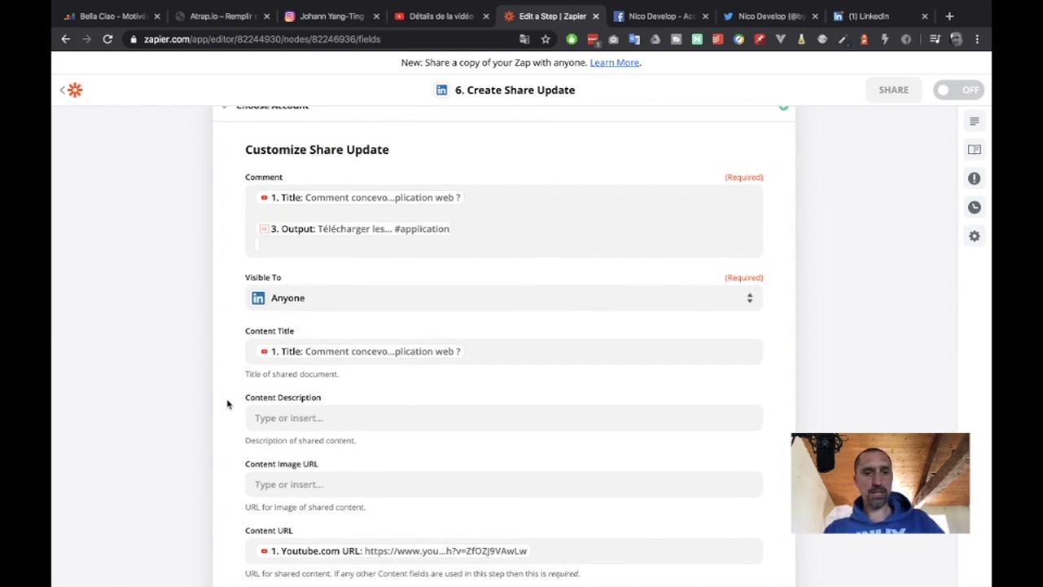
{"action": "left_click", "coordinate": [352, 308]}
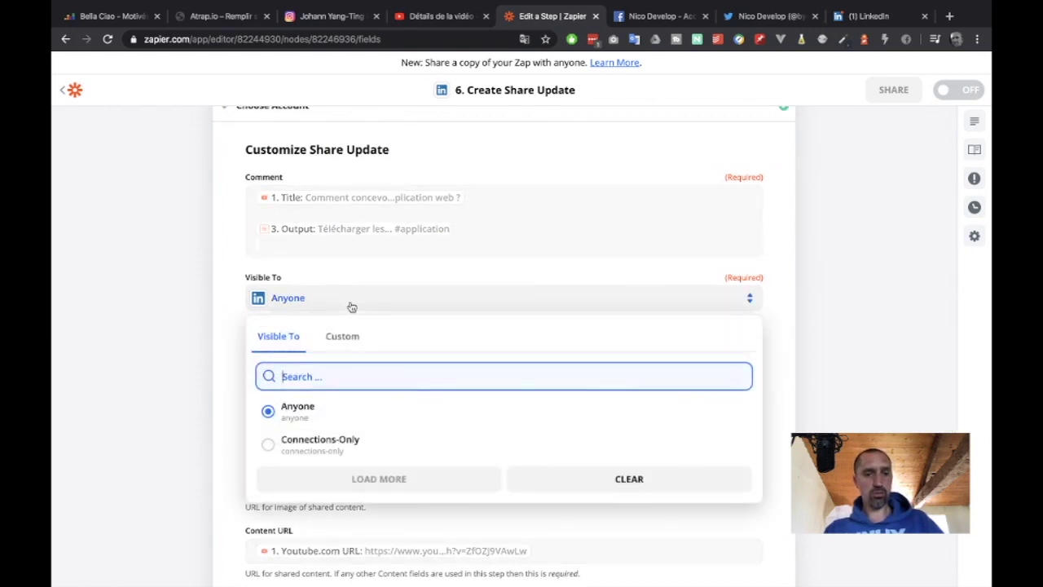
{"action": "left_click", "coordinate": [238, 333]}
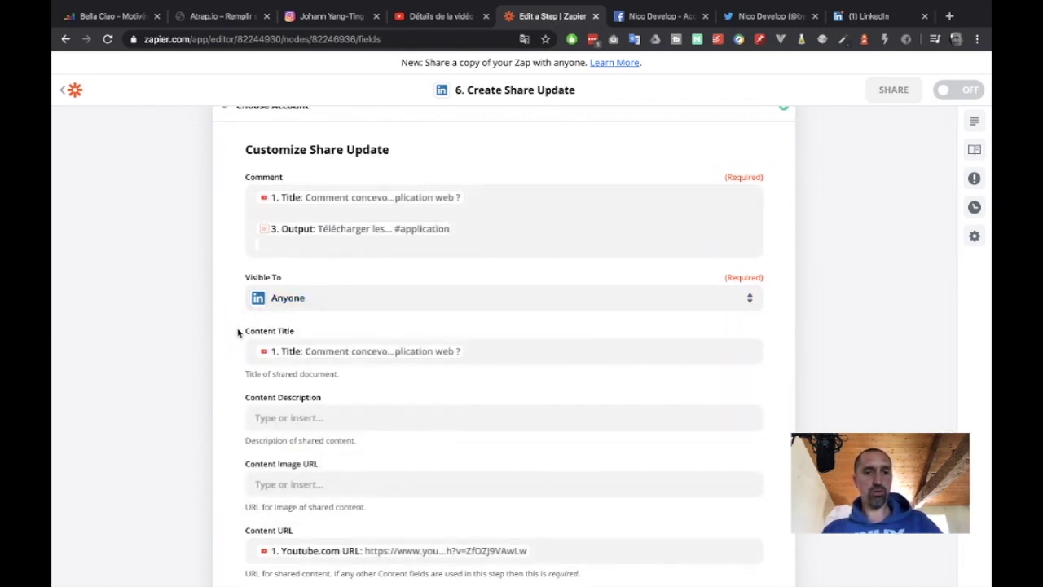
{"action": "scroll", "coordinate": [699, 345], "scroll_direction": "down", "scroll_amount": 5}
{"action": "left_click", "coordinate": [610, 382]}
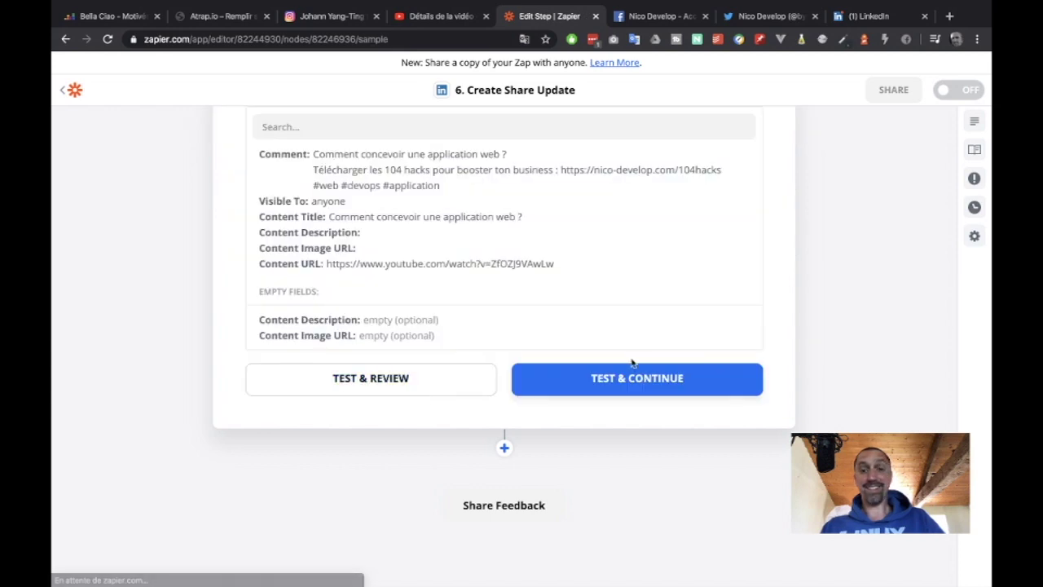
{"action": "left_click", "coordinate": [636, 380]}
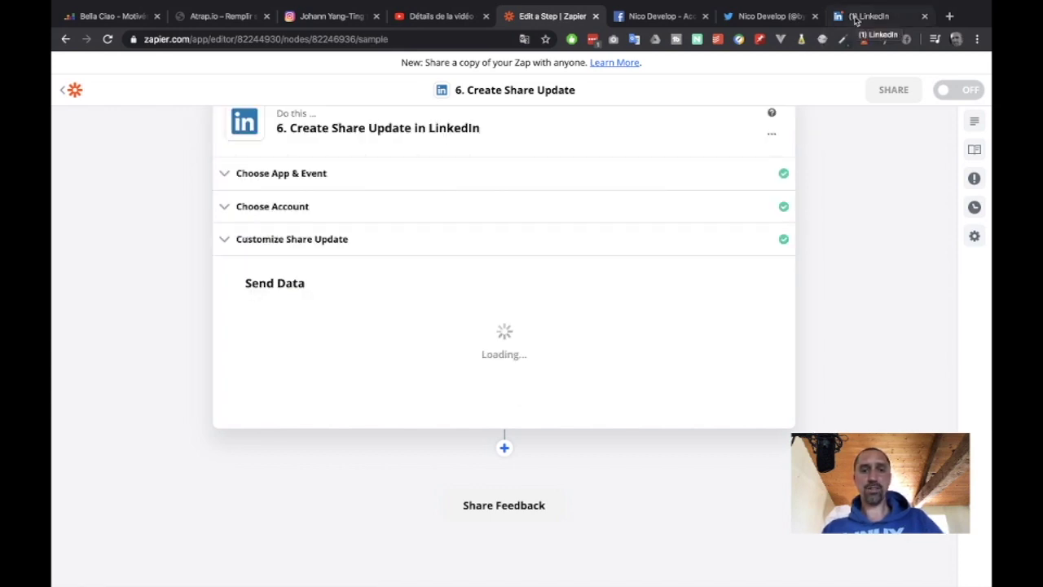
Step: Switch to LinkedIn and open the newly shared video post from the profile's recent activity to examine it
{"action": "left_click", "coordinate": [855, 18]}
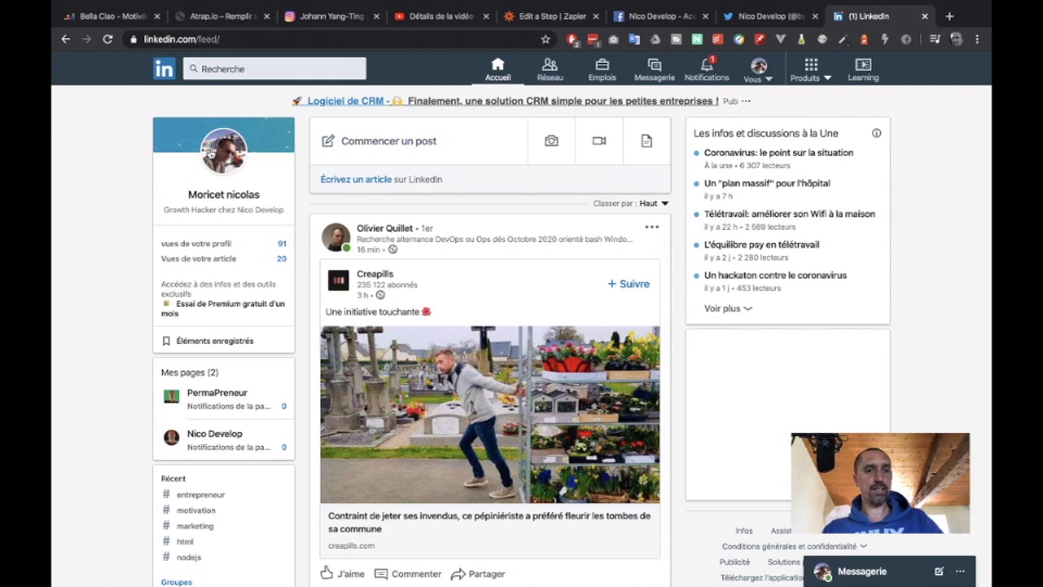
{"action": "left_click", "coordinate": [240, 192]}
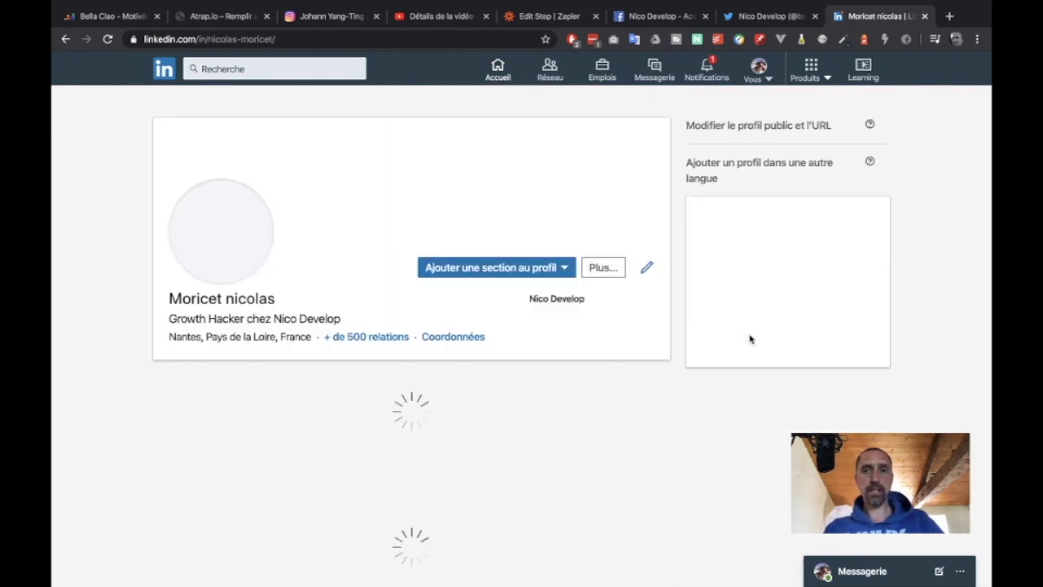
{"action": "scroll", "coordinate": [118, 426], "scroll_direction": "down", "scroll_amount": 1}
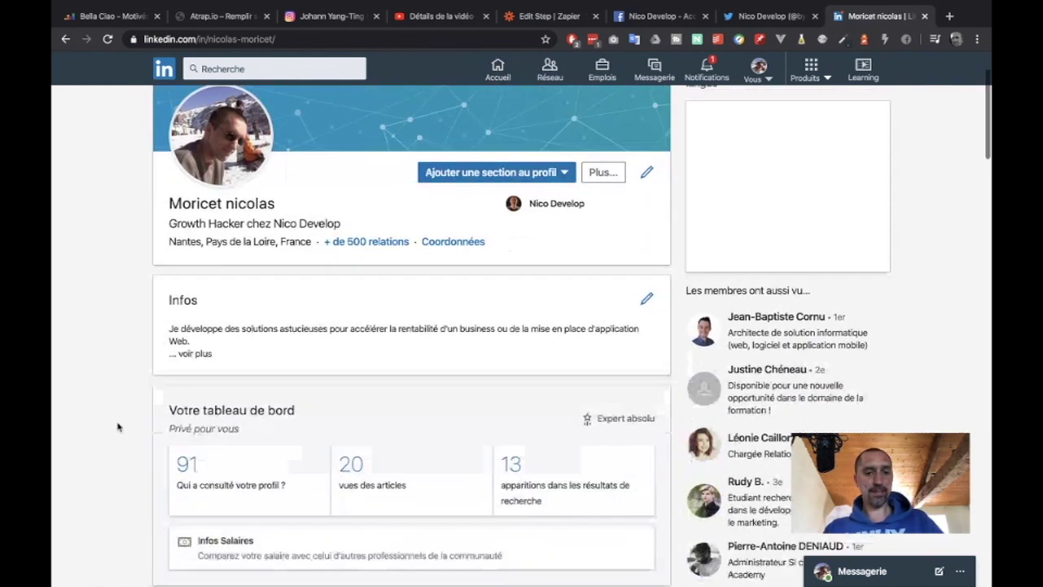
{"action": "scroll", "coordinate": [118, 426], "scroll_direction": "down", "scroll_amount": 4}
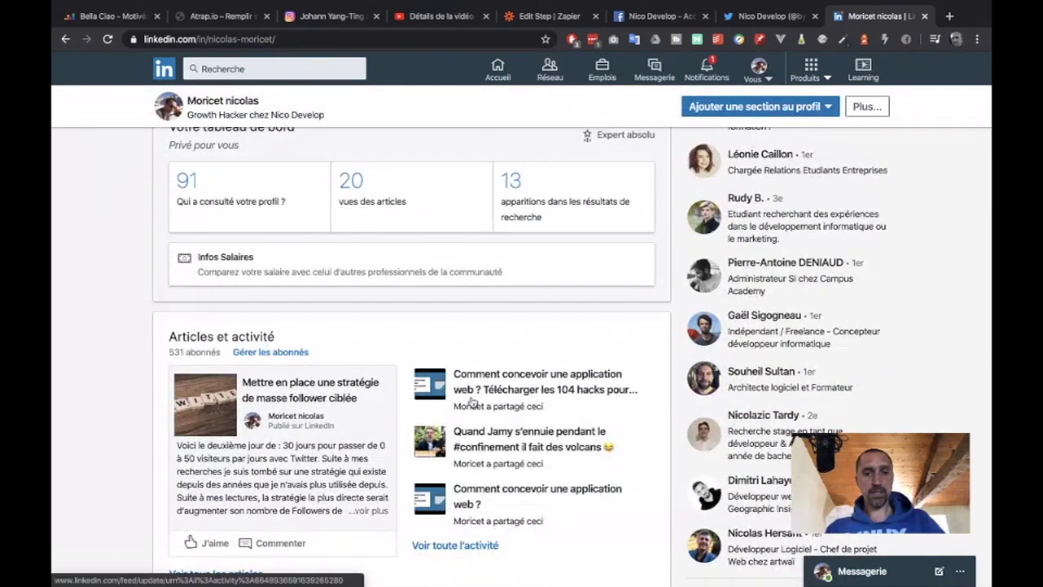
{"action": "left_click", "coordinate": [478, 391]}
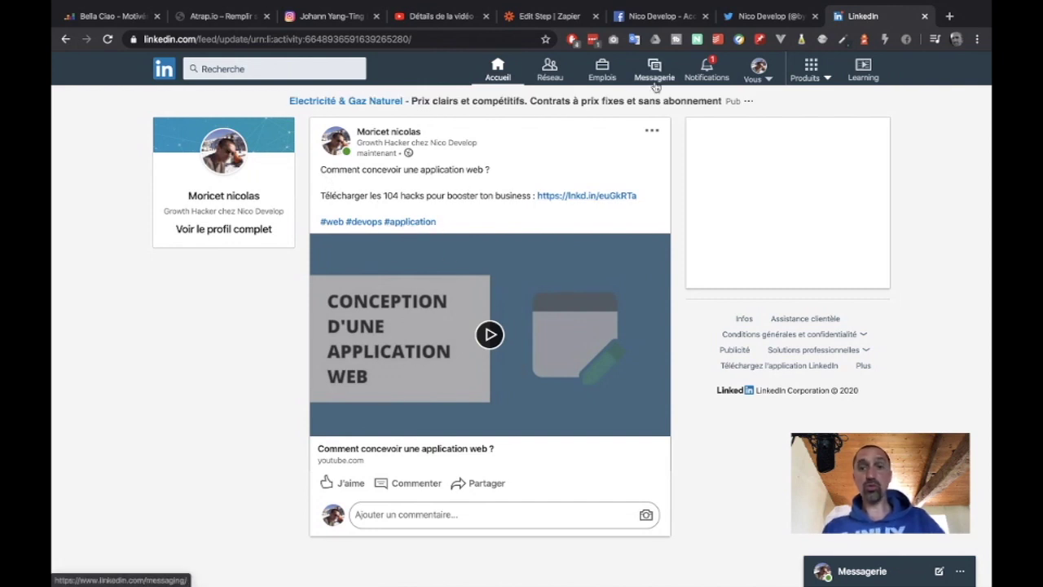
Step: Delete the test video post from LinkedIn and confirm its permanent removal
{"action": "left_click", "coordinate": [652, 131]}
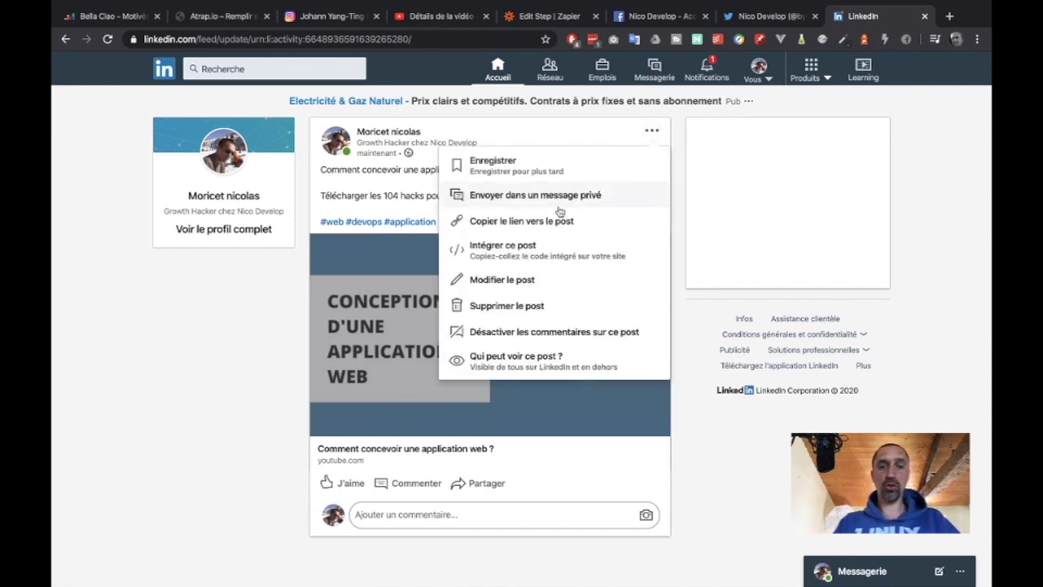
{"action": "left_click", "coordinate": [533, 305]}
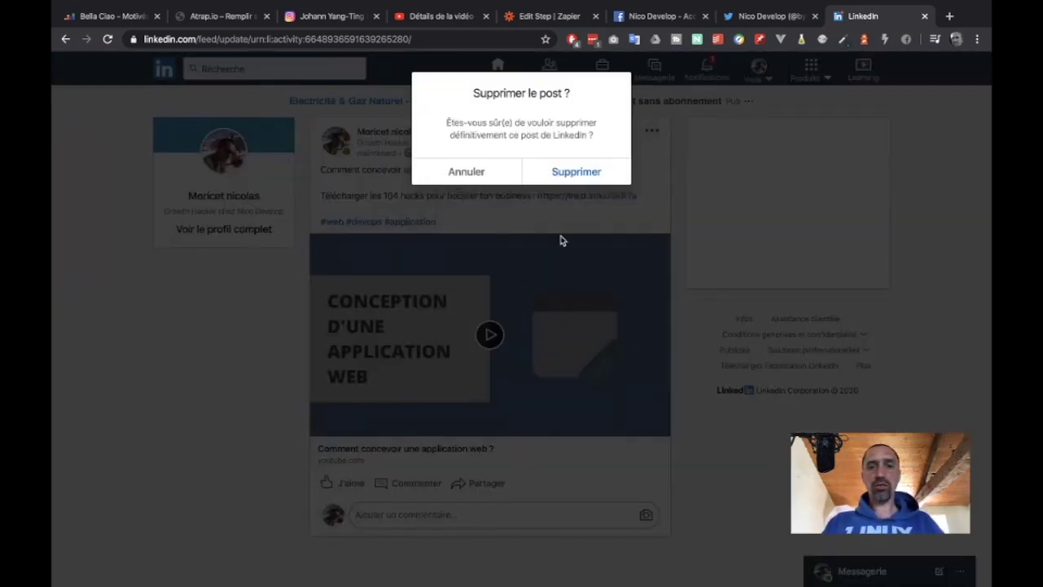
{"action": "left_click", "coordinate": [584, 175]}
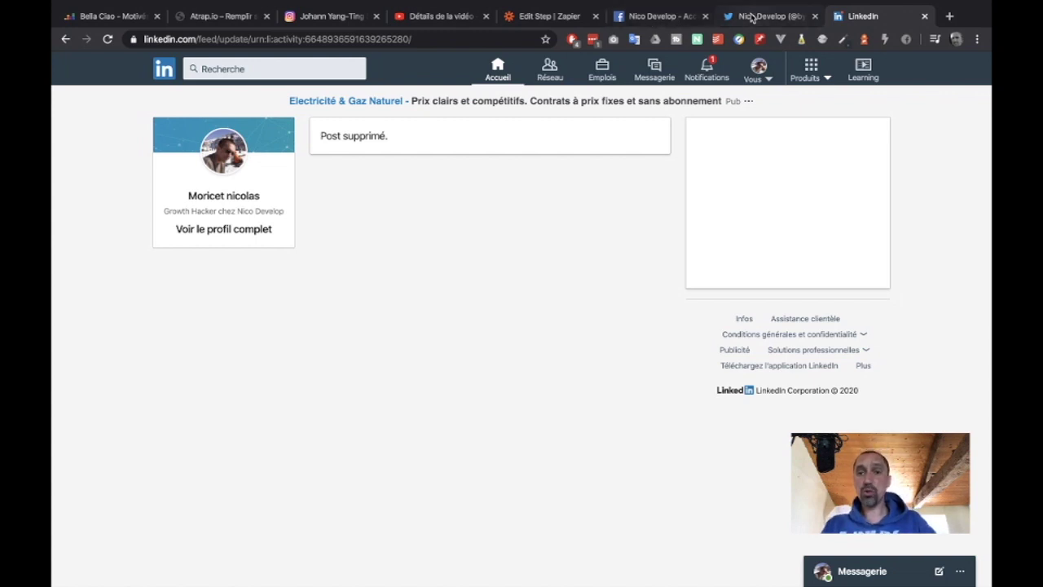
Step: Switch to Zapier and add a LinkedIn action after step 6 with the Create Company Update event, continuing to the account choice
{"action": "left_click", "coordinate": [550, 18]}
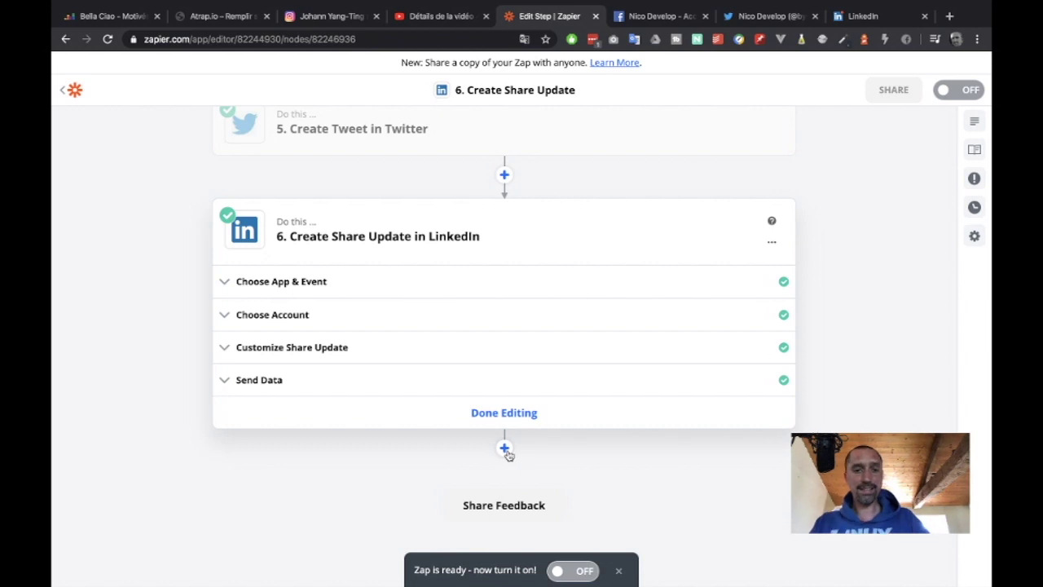
{"action": "left_click", "coordinate": [504, 448]}
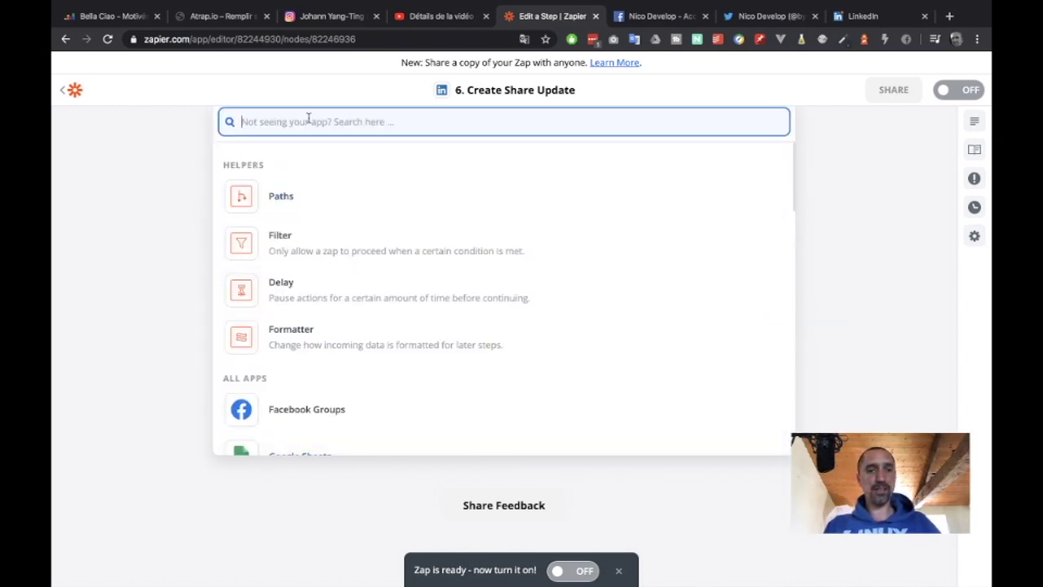
{"action": "type", "text": "link"}
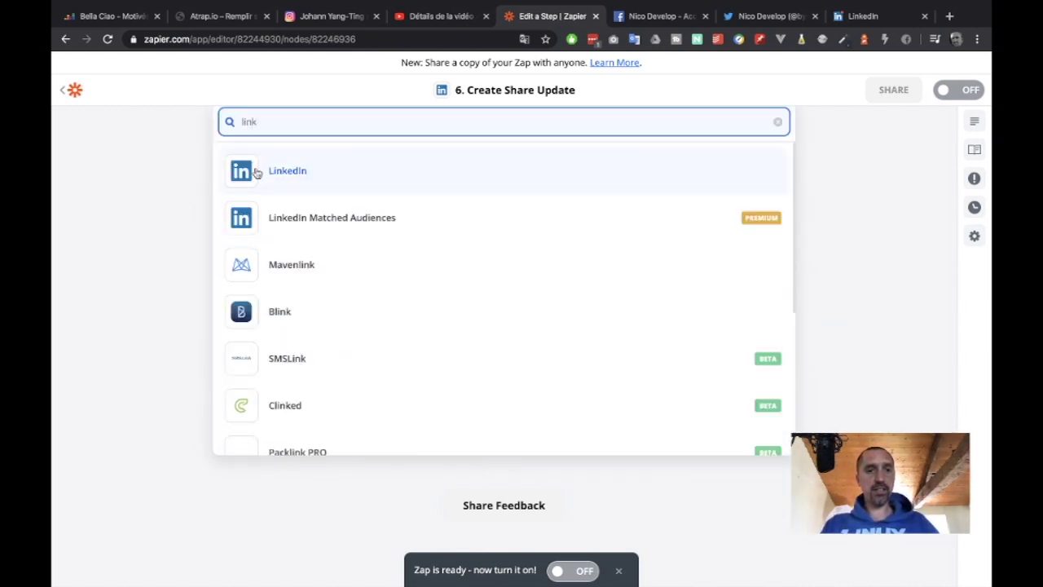
{"action": "left_click", "coordinate": [249, 171]}
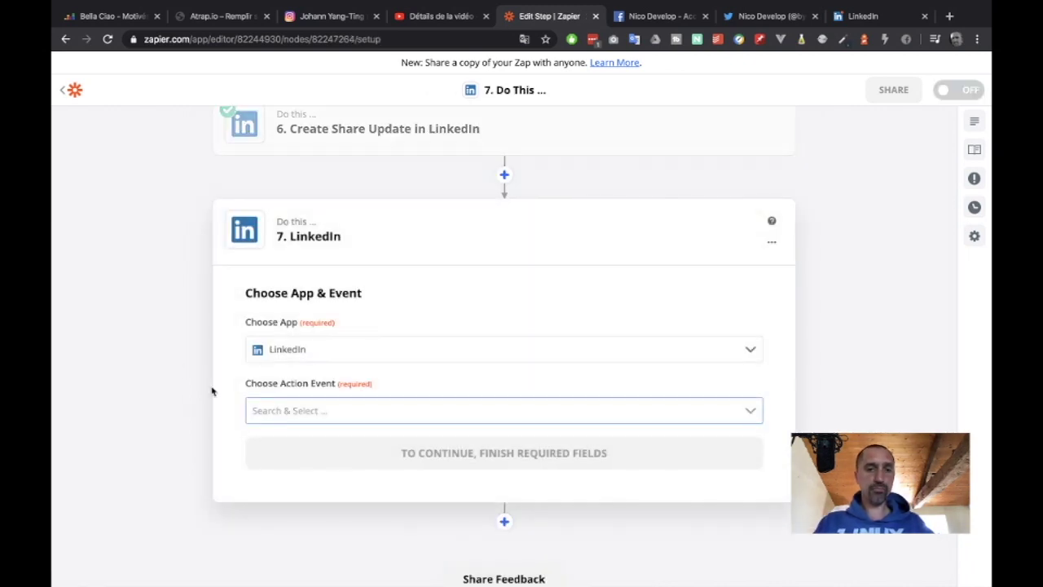
{"action": "left_click", "coordinate": [351, 405]}
{"action": "scroll", "coordinate": [193, 417], "scroll_direction": "down", "scroll_amount": 2}
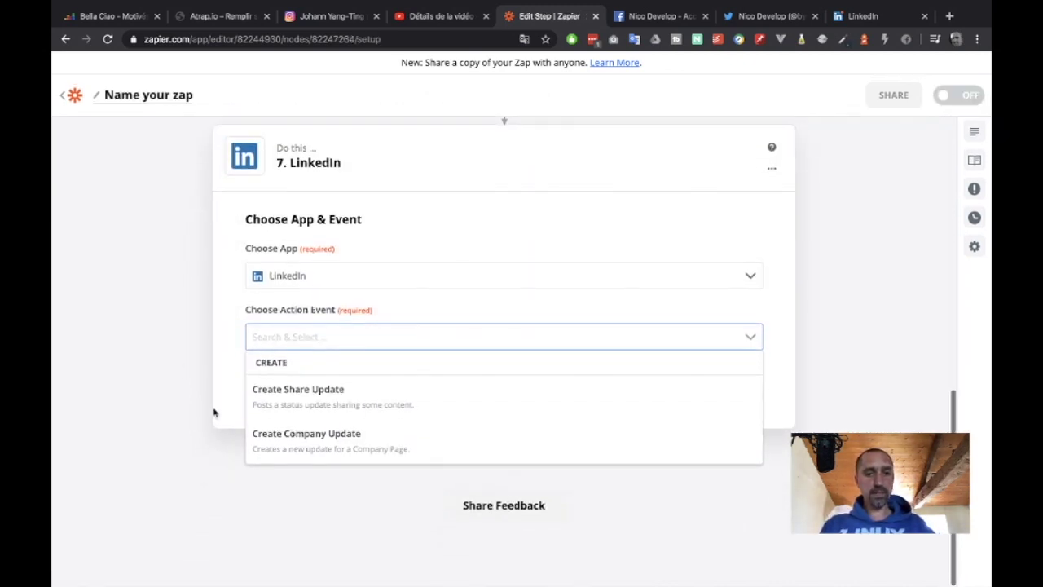
{"action": "left_click", "coordinate": [281, 444]}
{"action": "left_click", "coordinate": [311, 377]}
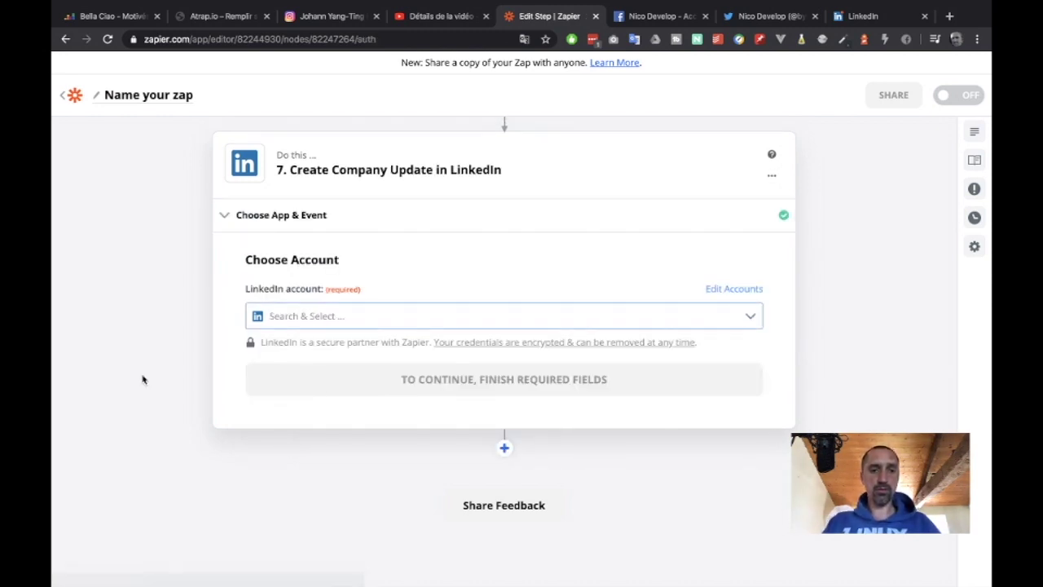
Step: Choose the existing connected LinkedIn account for the company update action and continue to its customization
{"action": "left_click", "coordinate": [310, 325]}
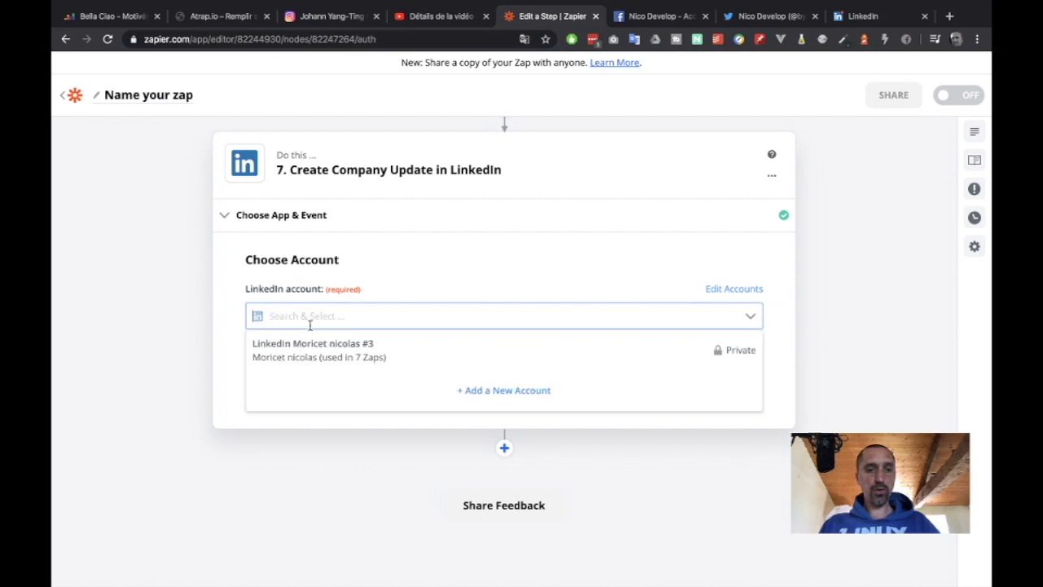
{"action": "left_click", "coordinate": [319, 348]}
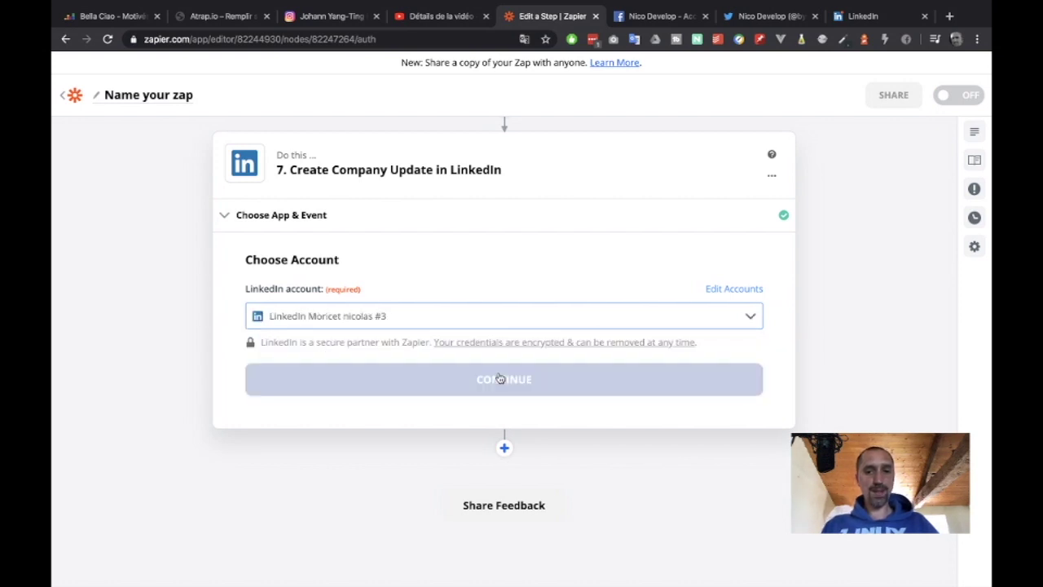
{"action": "left_click", "coordinate": [501, 378]}
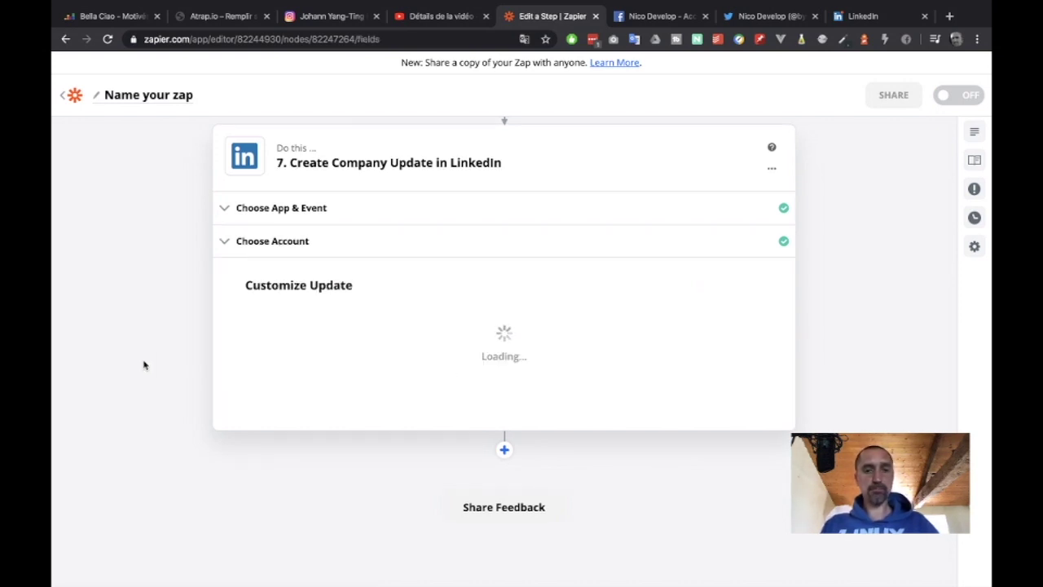
Step: Set the LinkedIn Company Page of the update to Nico Develop
{"action": "scroll", "coordinate": [144, 364], "scroll_direction": "down", "scroll_amount": 2}
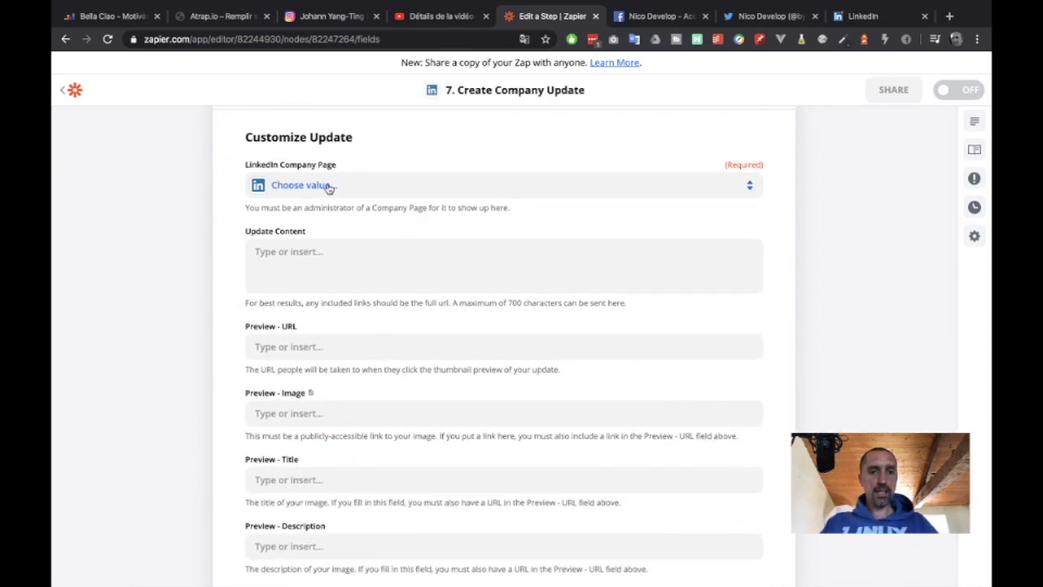
{"action": "left_click", "coordinate": [331, 185]}
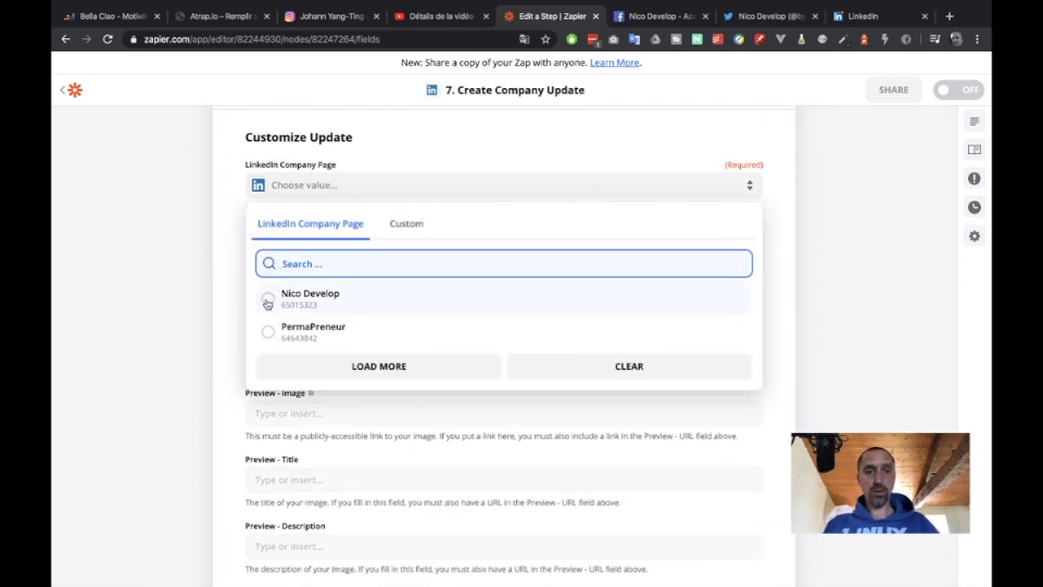
{"action": "left_click", "coordinate": [268, 303]}
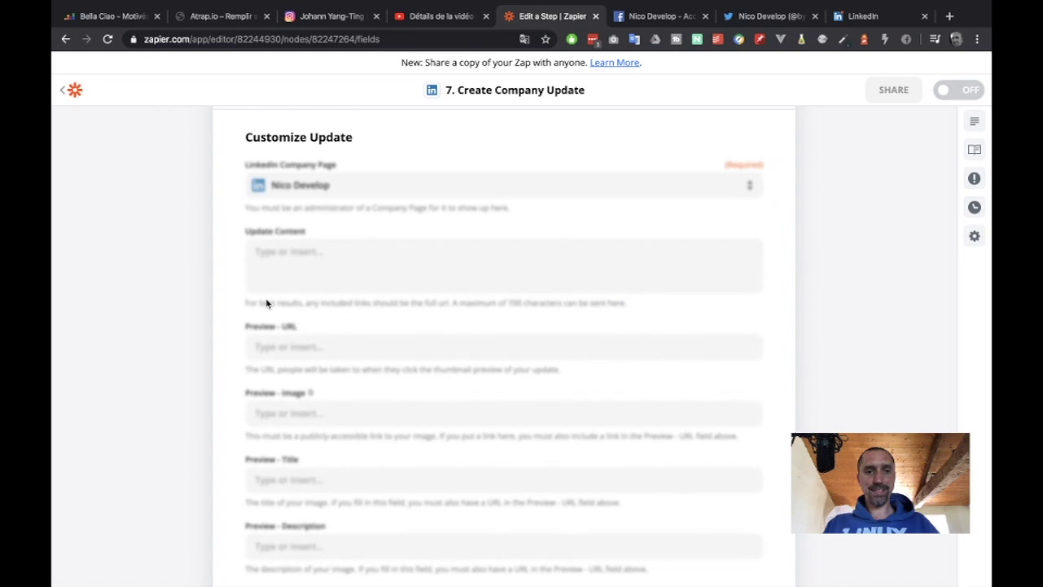
Step: Insert the Output from step 3, Extract CTA + Tags, into the Update Content
{"action": "left_click", "coordinate": [293, 259]}
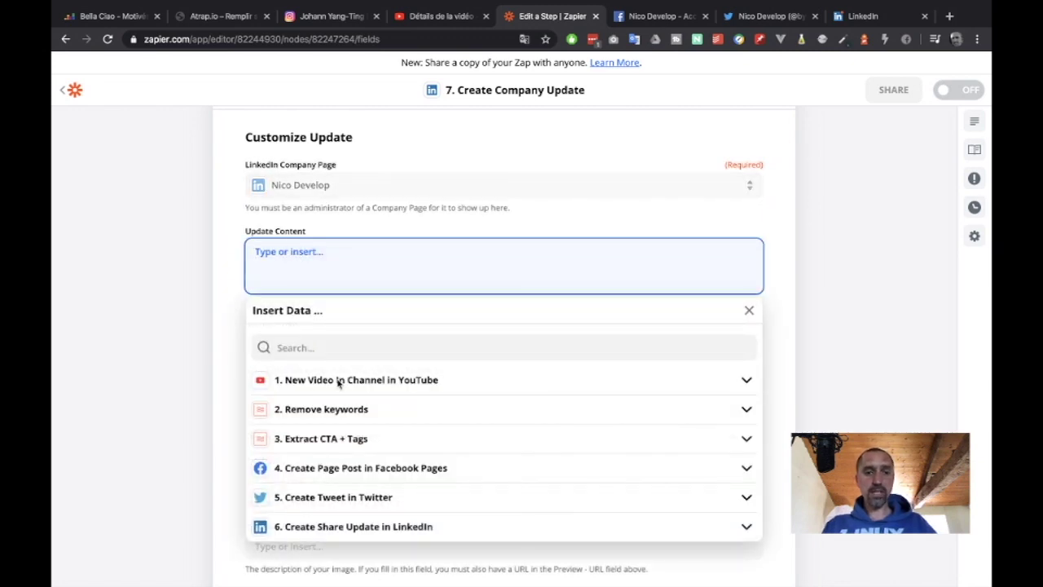
{"action": "left_click", "coordinate": [348, 438]}
{"action": "left_click", "coordinate": [337, 465]}
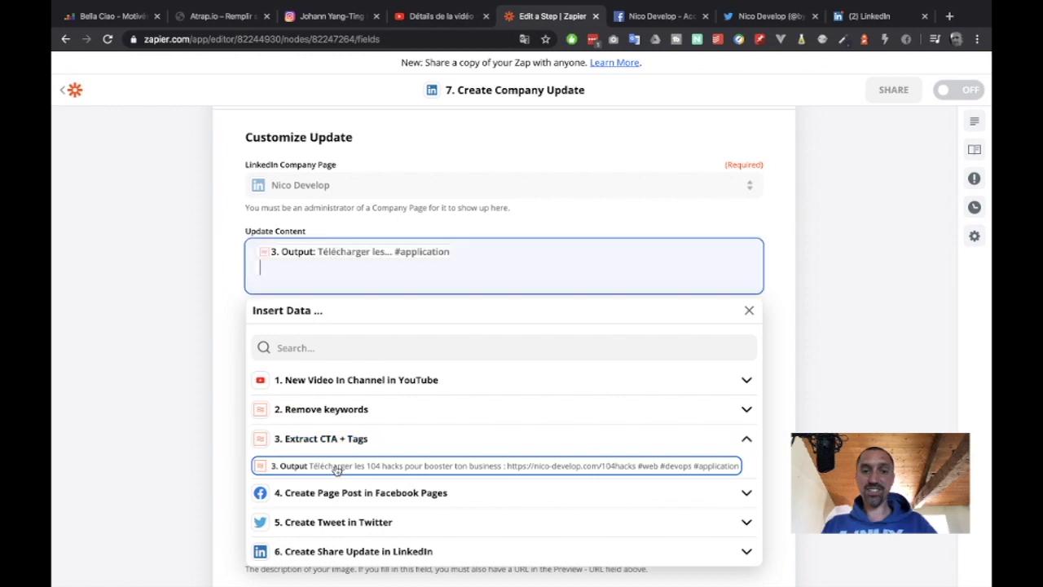
{"action": "left_click", "coordinate": [168, 311]}
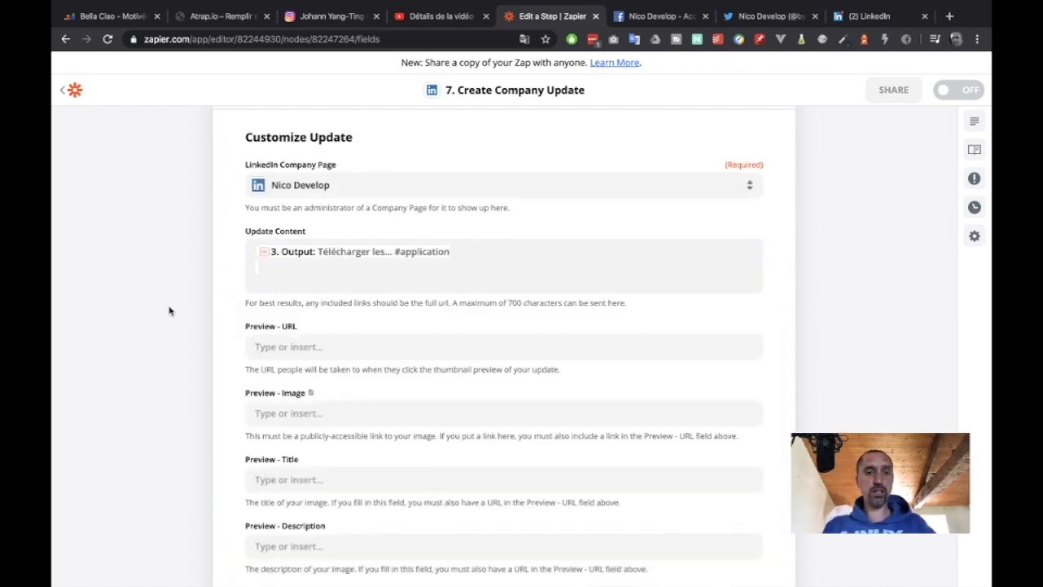
Step: Set the Preview - URL to the Youtube.com URL from step 1, New Video In Channel in YouTube
{"action": "left_click", "coordinate": [319, 347]}
{"action": "left_click", "coordinate": [312, 447]}
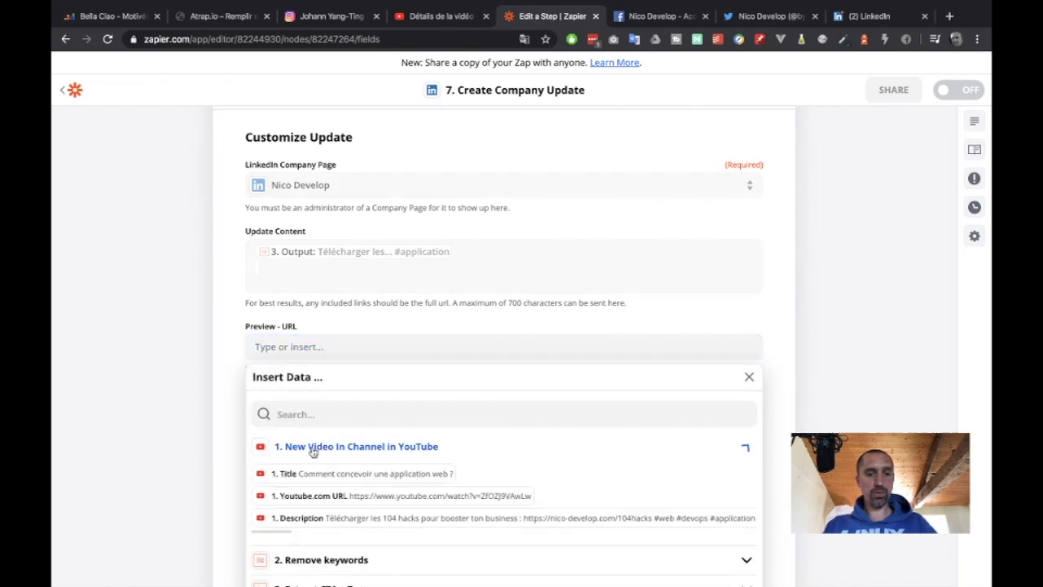
{"action": "left_click", "coordinate": [310, 496]}
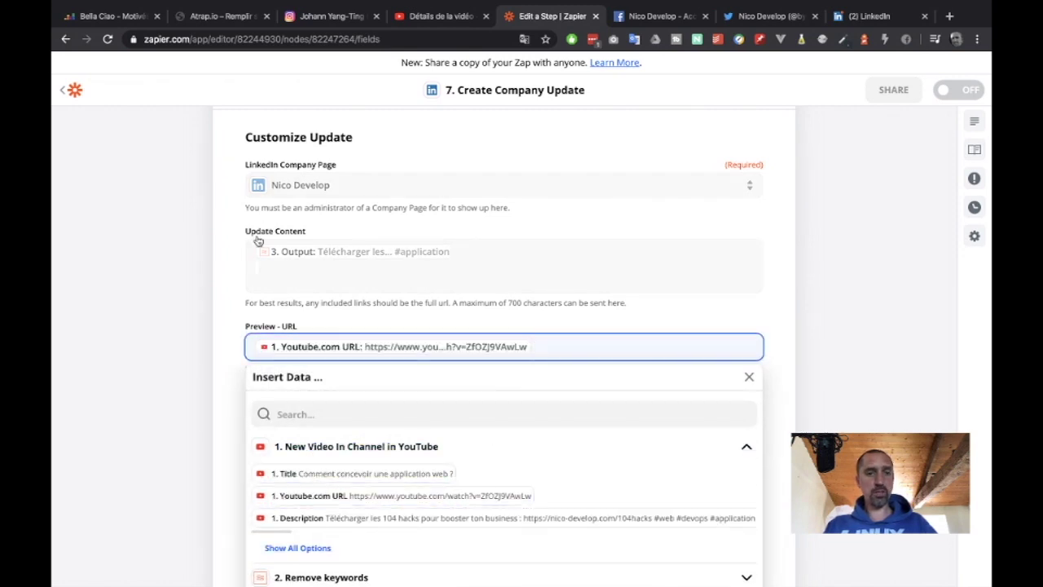
Step: Insert the YouTube video Title from step 1 above the step 3 Output in the Update Content, separated by one blank line
{"action": "left_click", "coordinate": [301, 280]}
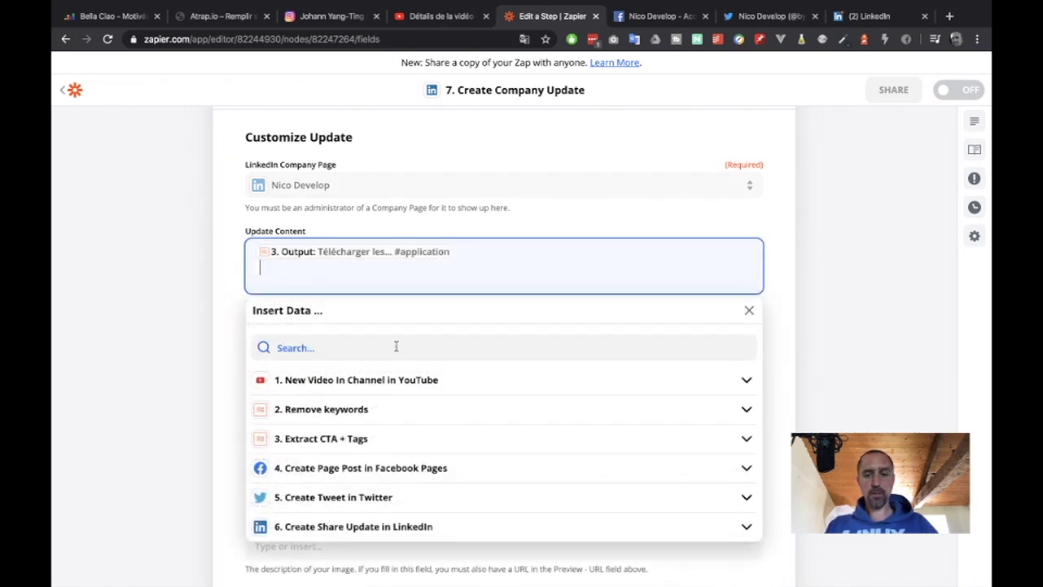
{"action": "key", "text": "Return"}
{"action": "key", "text": "Return"}
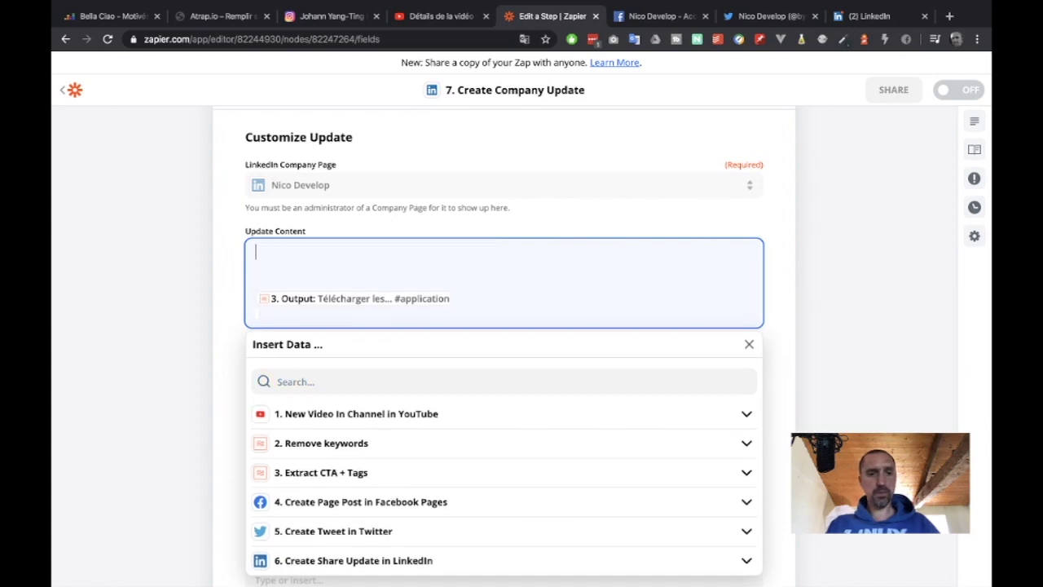
{"action": "left_click", "coordinate": [421, 414]}
{"action": "left_click", "coordinate": [361, 441]}
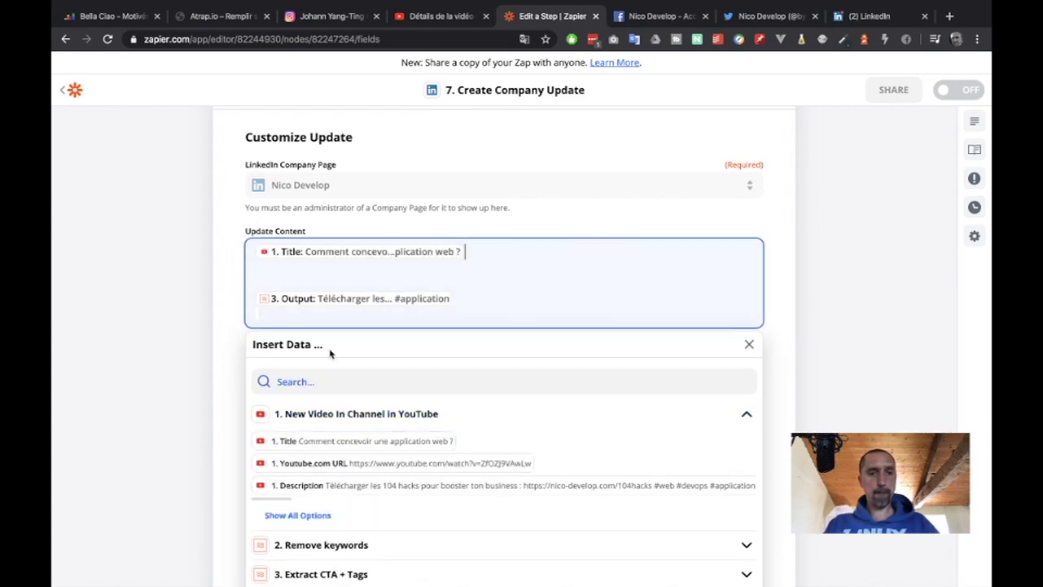
{"action": "key", "text": "BackSpace"}
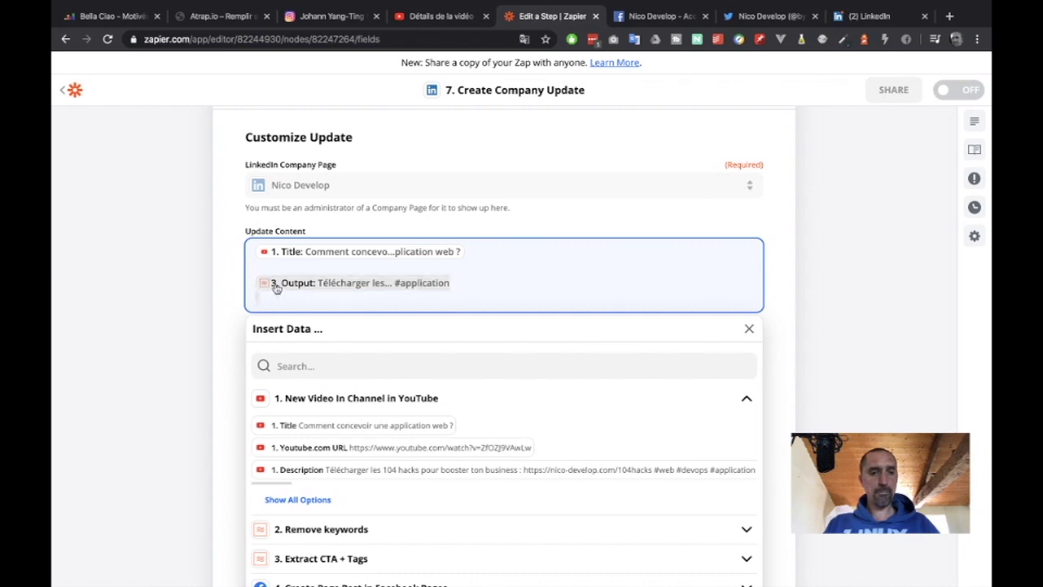
{"action": "left_click", "coordinate": [200, 341]}
Step: Set the Preview - Title to the Youtube.com URL from step 1, leave the Preview - Description empty, and continue to the test stage
{"action": "scroll", "coordinate": [209, 340], "scroll_direction": "down", "scroll_amount": 3}
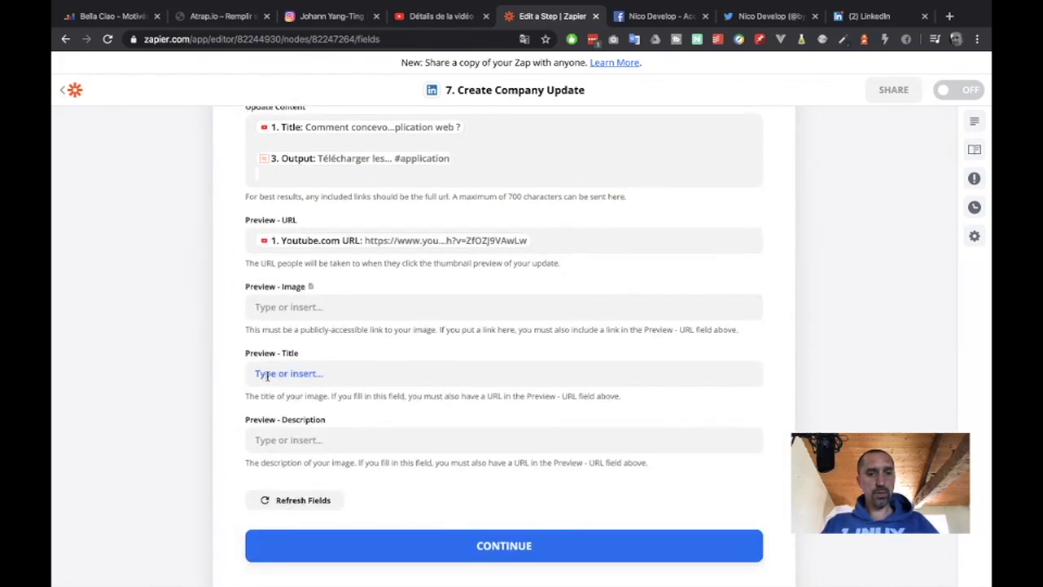
{"action": "left_click", "coordinate": [267, 375]}
{"action": "left_click", "coordinate": [353, 475]}
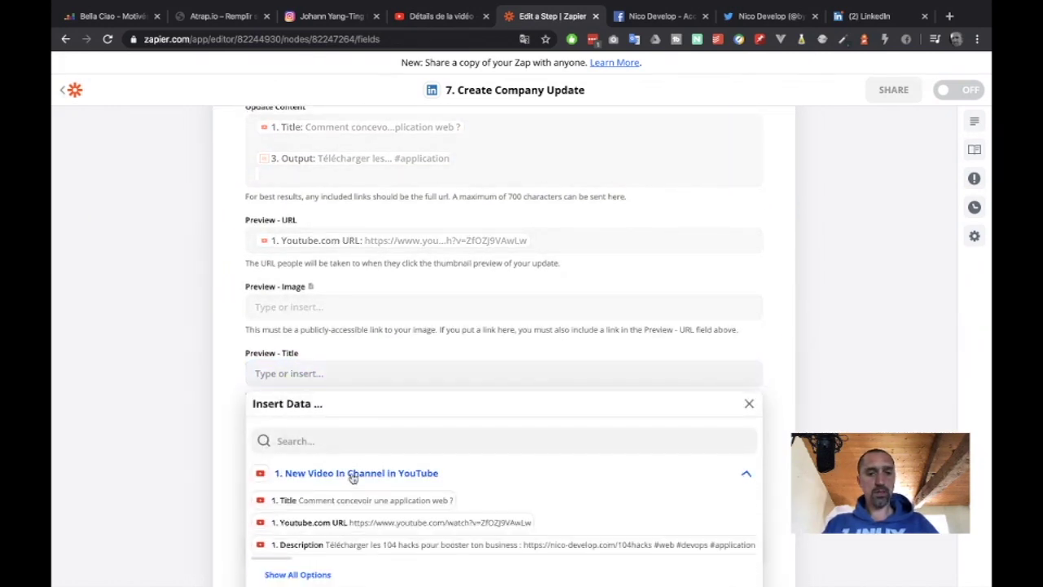
{"action": "left_click", "coordinate": [356, 522]}
{"action": "left_click", "coordinate": [207, 420]}
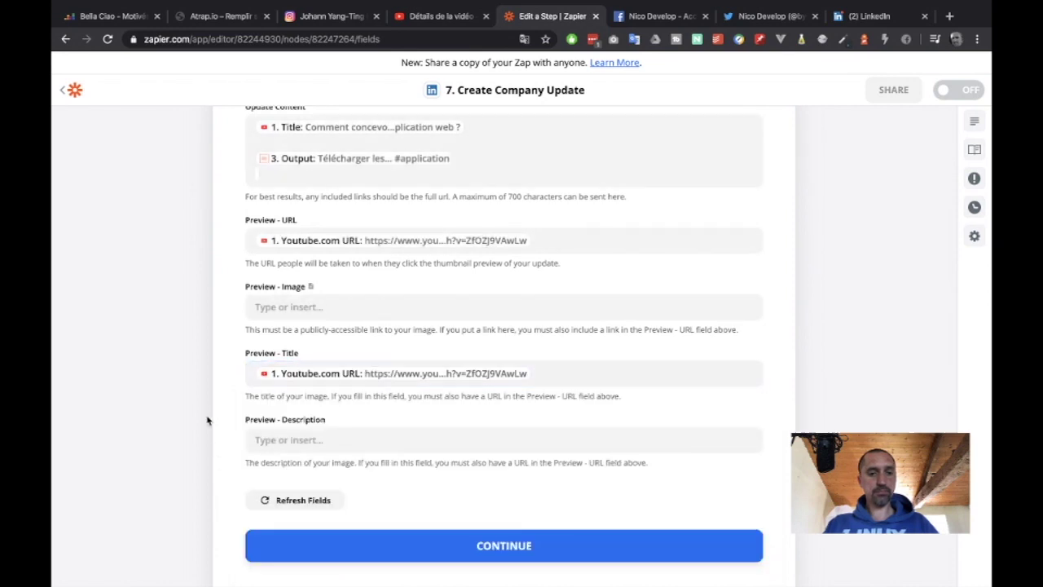
{"action": "scroll", "coordinate": [207, 421], "scroll_direction": "down", "scroll_amount": 2}
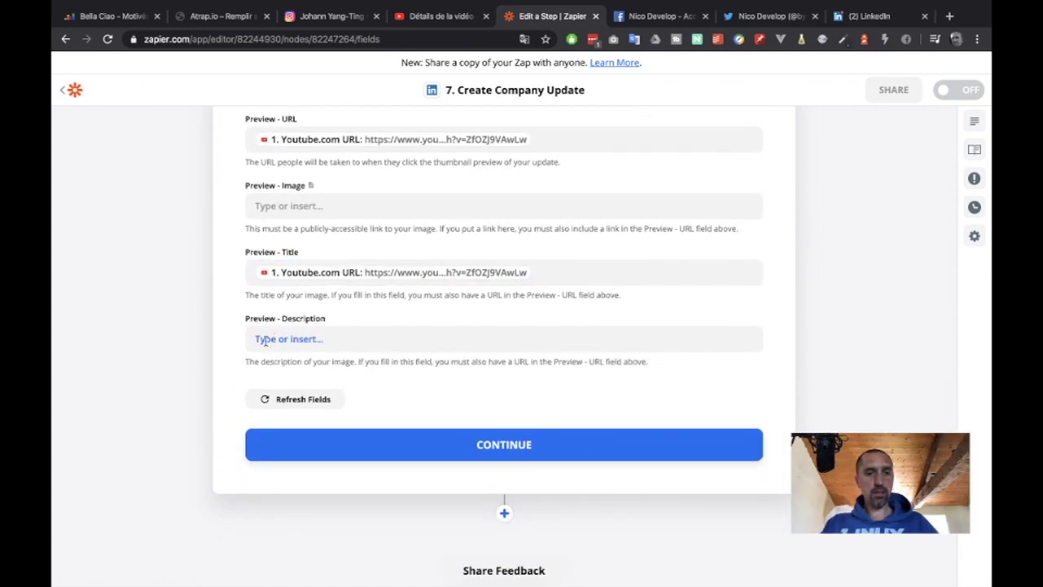
{"action": "left_click", "coordinate": [405, 446]}
Step: Switch to LinkedIn and open the Nico Develop company page from the home feed
{"action": "left_click", "coordinate": [888, 16]}
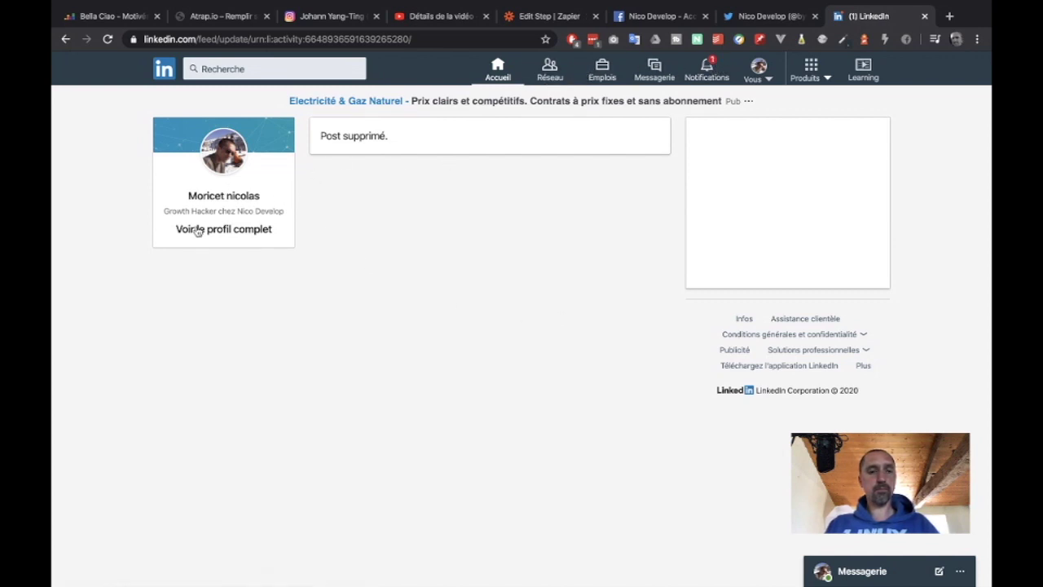
{"action": "left_click", "coordinate": [163, 71]}
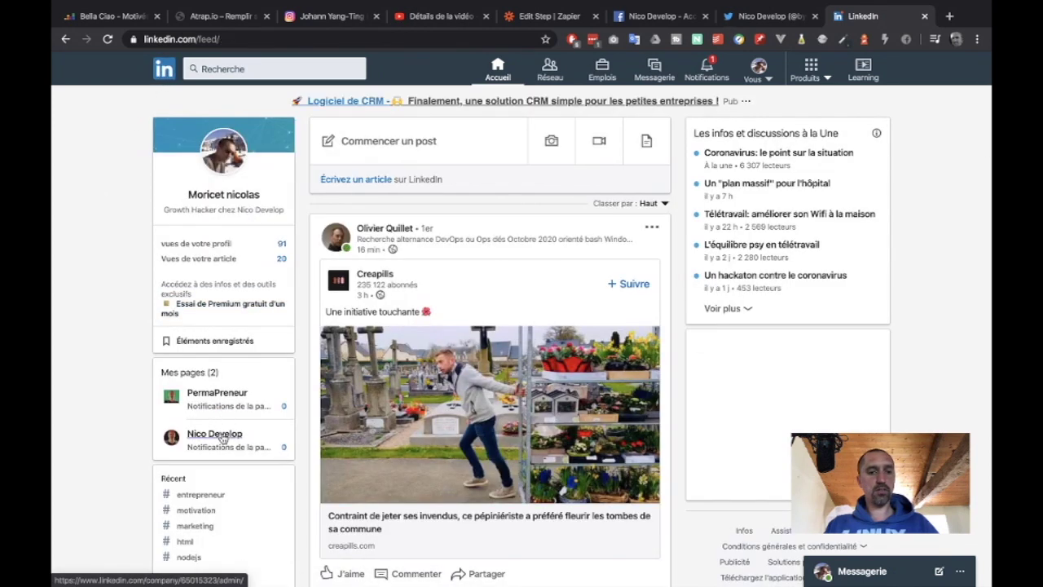
{"action": "left_click", "coordinate": [222, 438]}
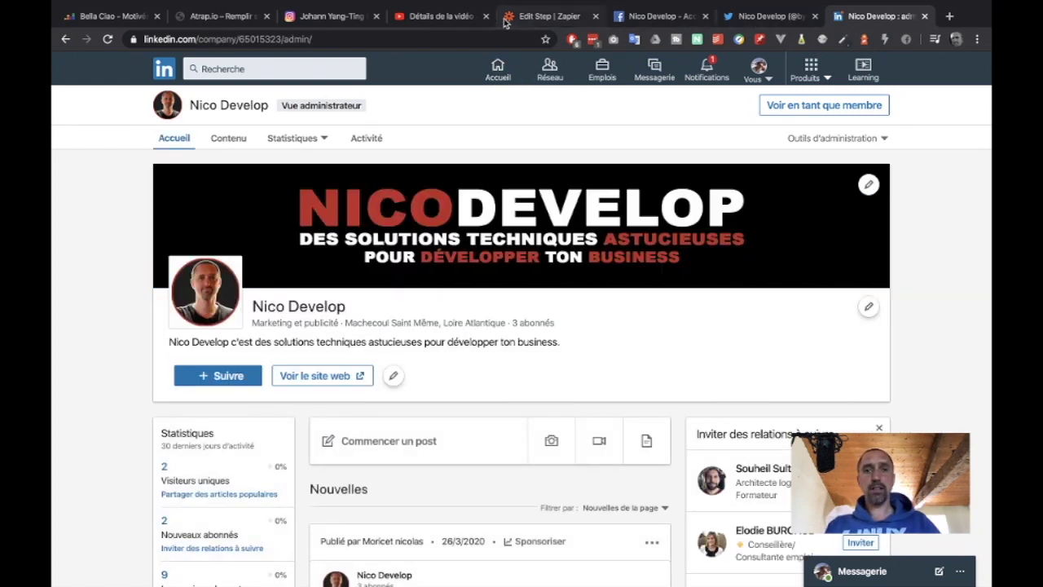
Step: Switch to Zapier to send the company update as a test, and reload the Nico Develop company page on LinkedIn
{"action": "left_click", "coordinate": [506, 16]}
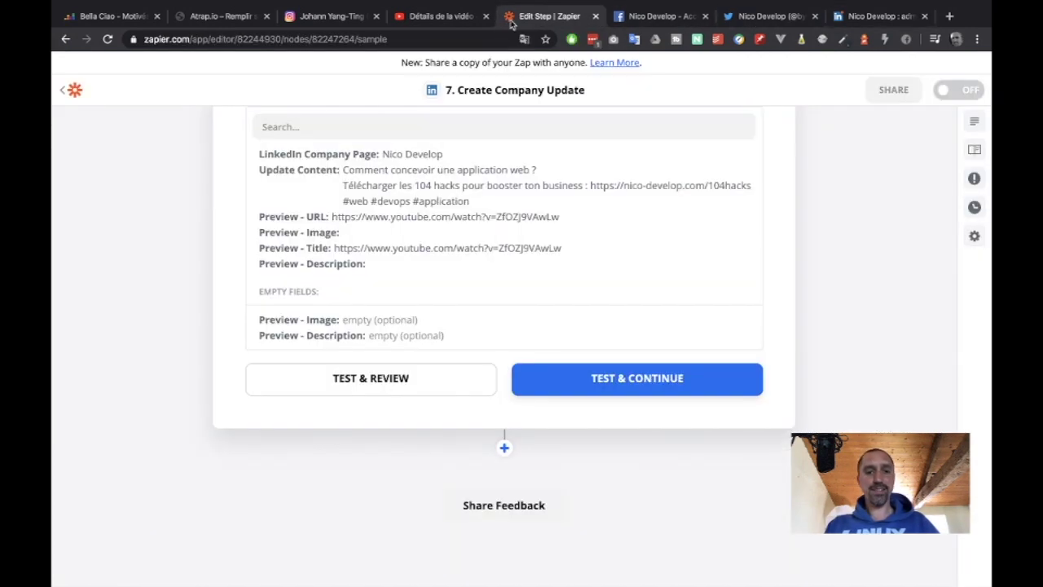
{"action": "left_click", "coordinate": [570, 378]}
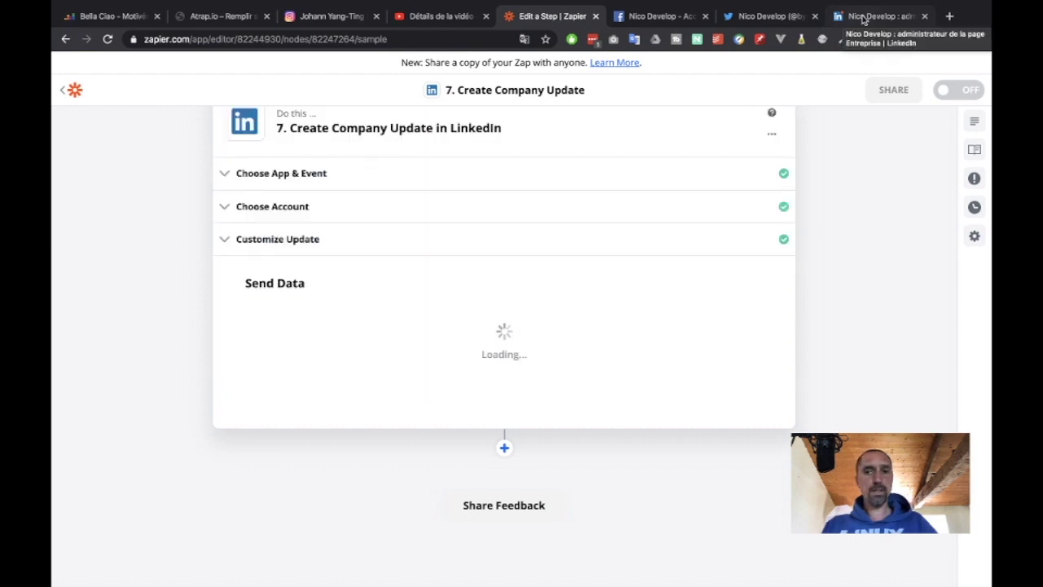
{"action": "left_click", "coordinate": [864, 18]}
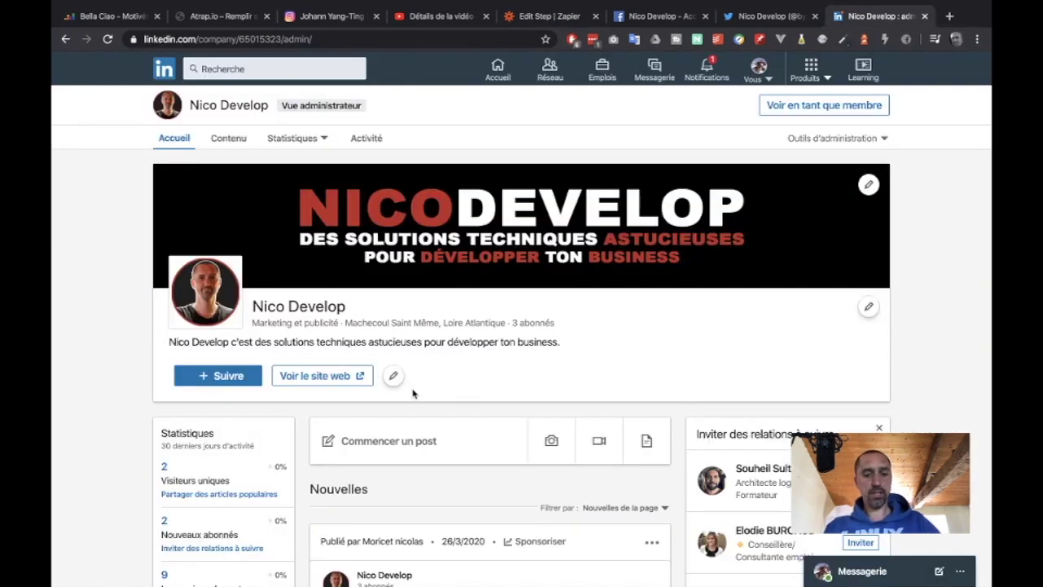
{"action": "key", "text": "super+r"}
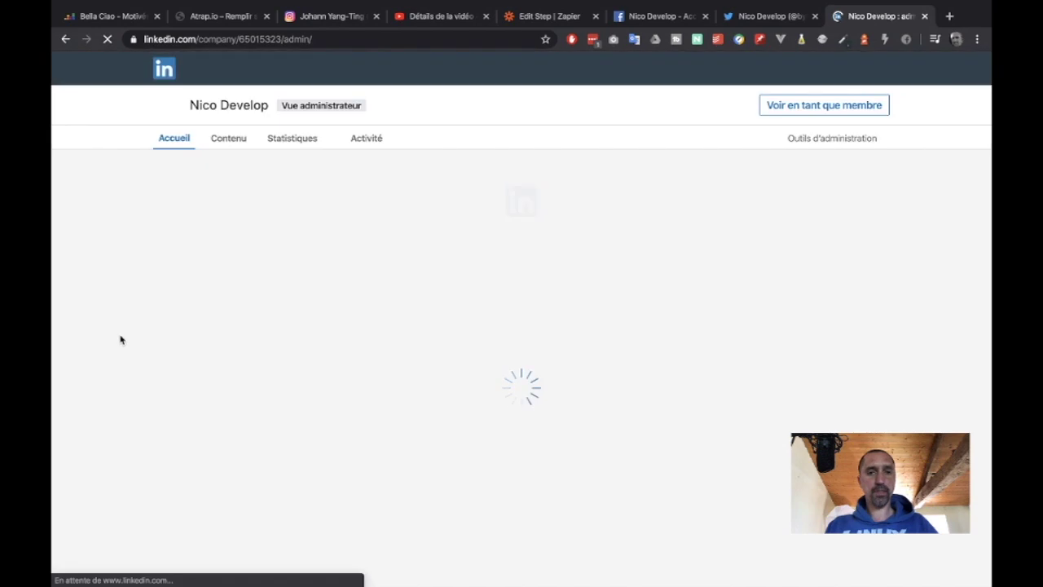
Step: Check the title, text and video preview of the newest post on the Nico Develop company page, and open the LinkedIn notifications
{"action": "scroll", "coordinate": [121, 340], "scroll_direction": "down", "scroll_amount": 4}
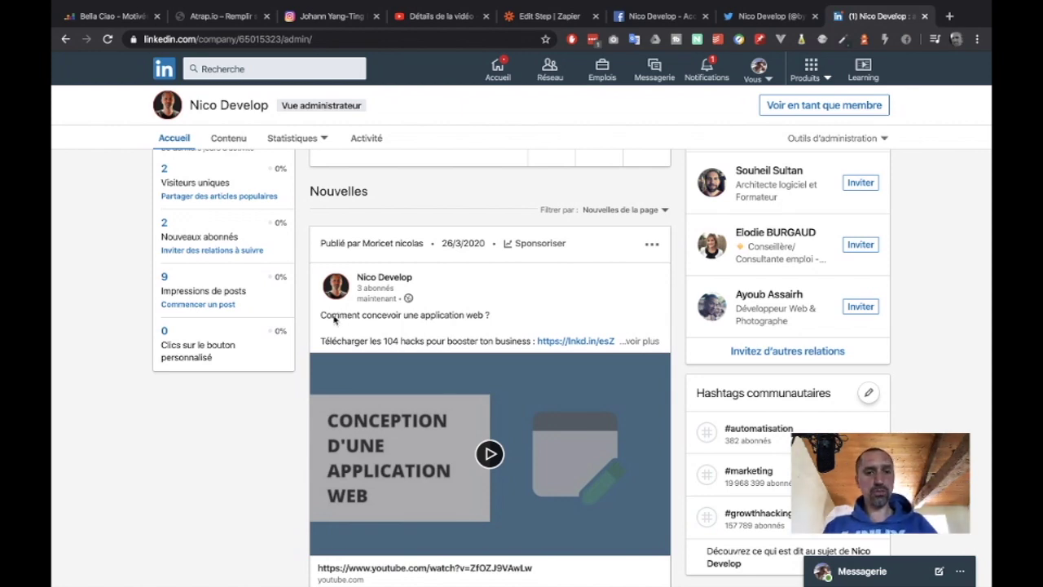
{"action": "left_click_drag", "start_coordinate": [332, 316], "coordinate": [447, 319]}
{"action": "scroll", "coordinate": [447, 319], "scroll_direction": "down", "scroll_amount": 2}
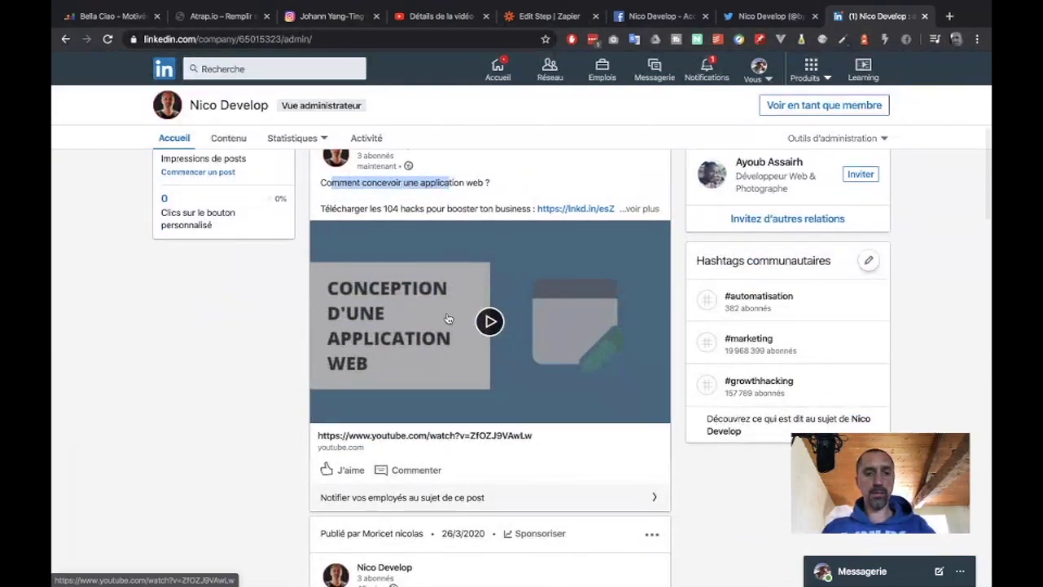
{"action": "scroll", "coordinate": [447, 319], "scroll_direction": "down", "scroll_amount": 1}
{"action": "scroll", "coordinate": [448, 318], "scroll_direction": "down", "scroll_amount": 2}
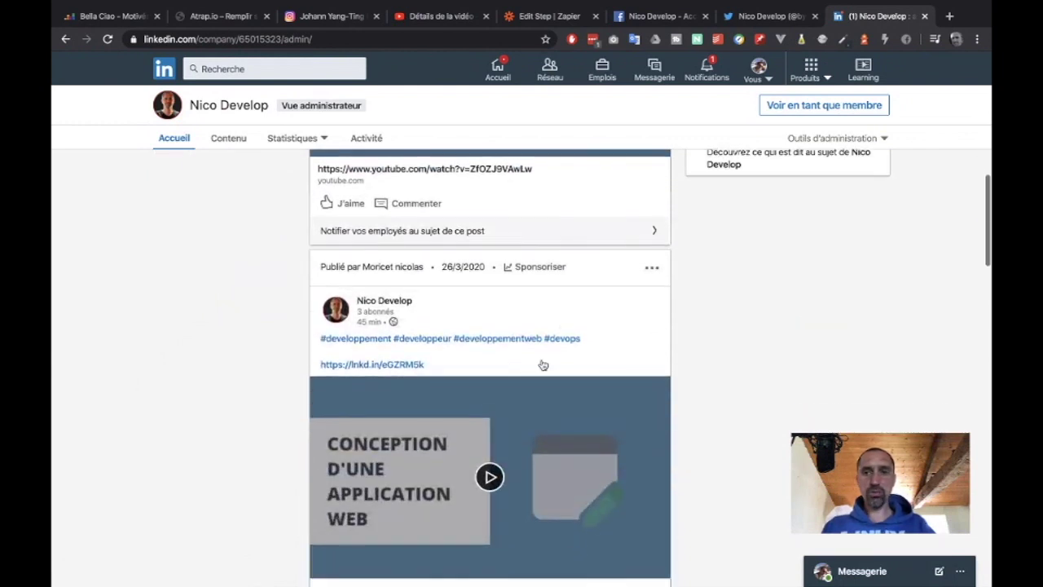
{"action": "left_click", "coordinate": [709, 63]}
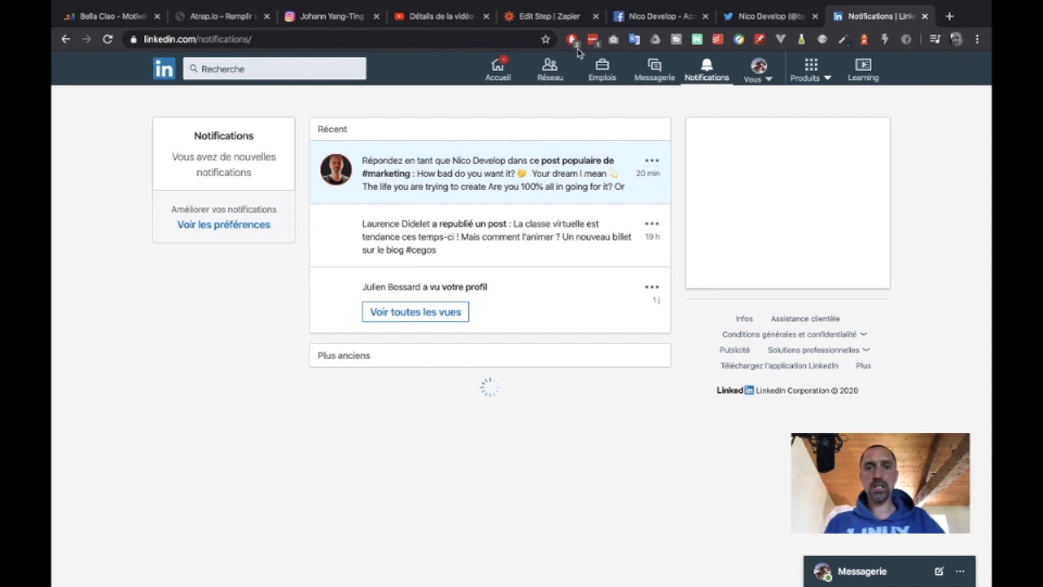
Step: Switch to Zapier and turn on the finished Zap
{"action": "left_click", "coordinate": [743, 22]}
{"action": "left_click", "coordinate": [556, 19]}
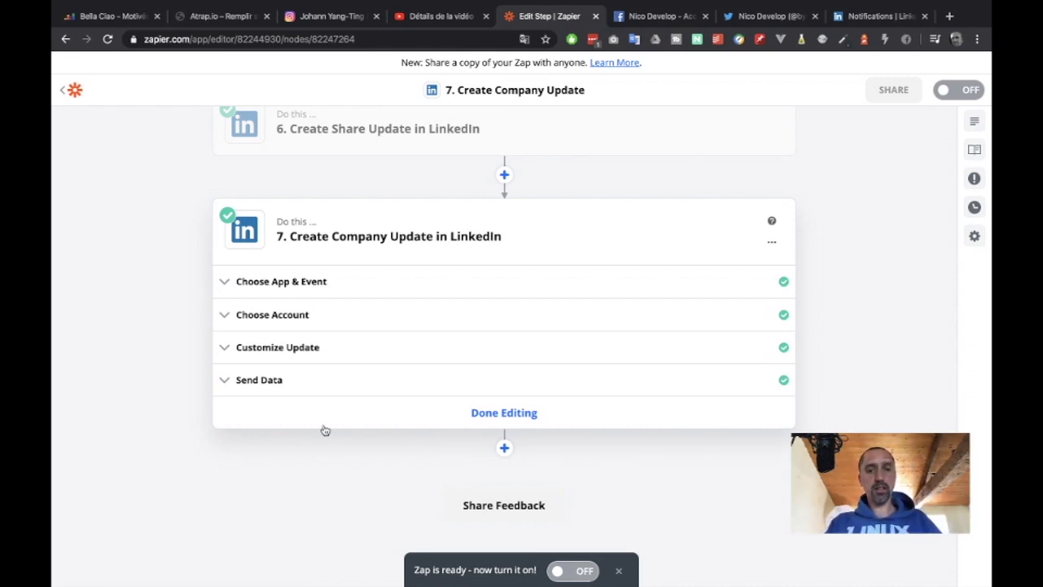
{"action": "left_click", "coordinate": [573, 570]}
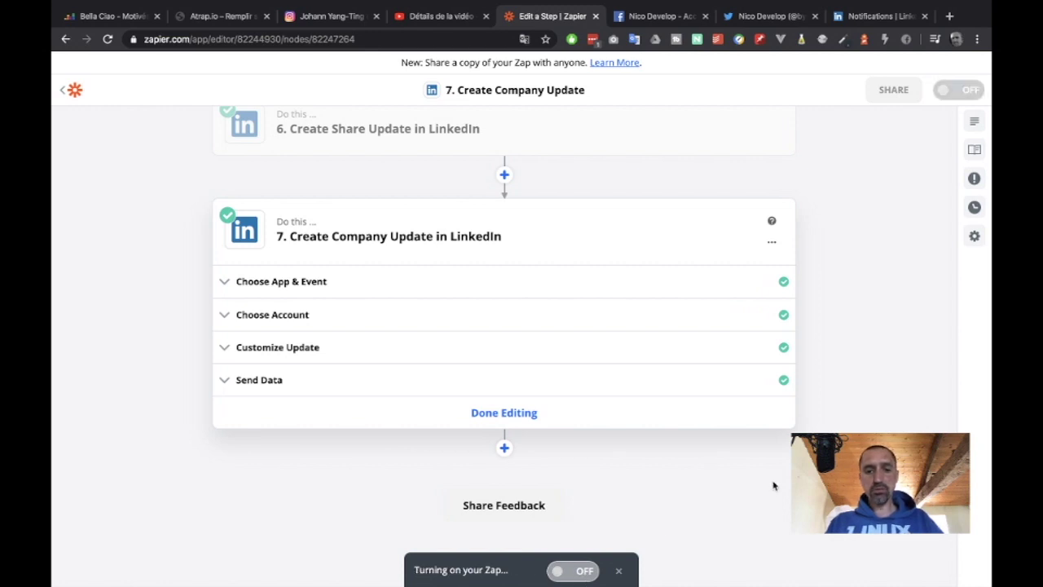